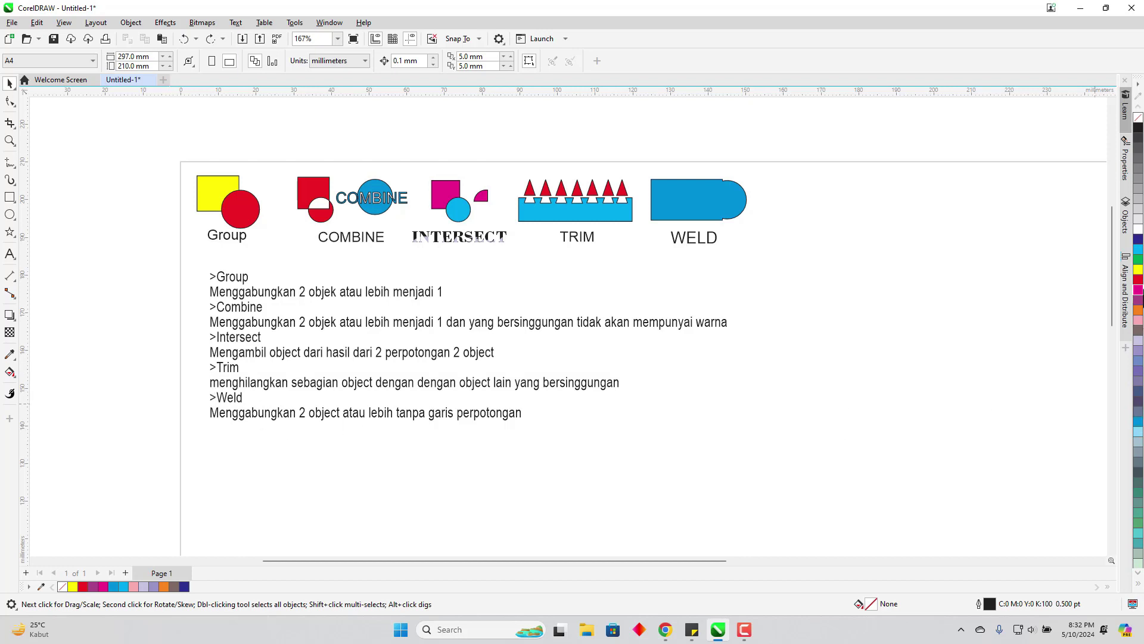
# - Select the whole row of labelled example shapes above the text and group them
pyautogui.moveTo(1110, 272)
pyautogui.mouseDown()
pyautogui.moveTo(1108, 293)
pyautogui.moveTo(1109, 280)
pyautogui.mouseUp()
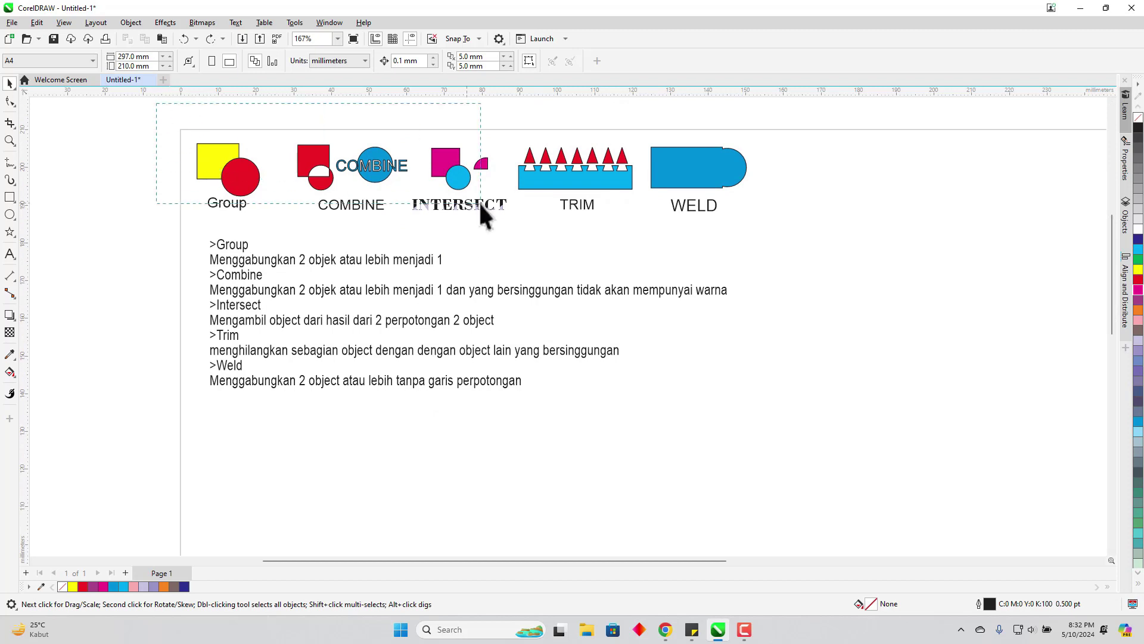
pyautogui.moveTo(480, 204); pyautogui.dragTo(813, 226)
pyautogui.rightClick(696, 176)
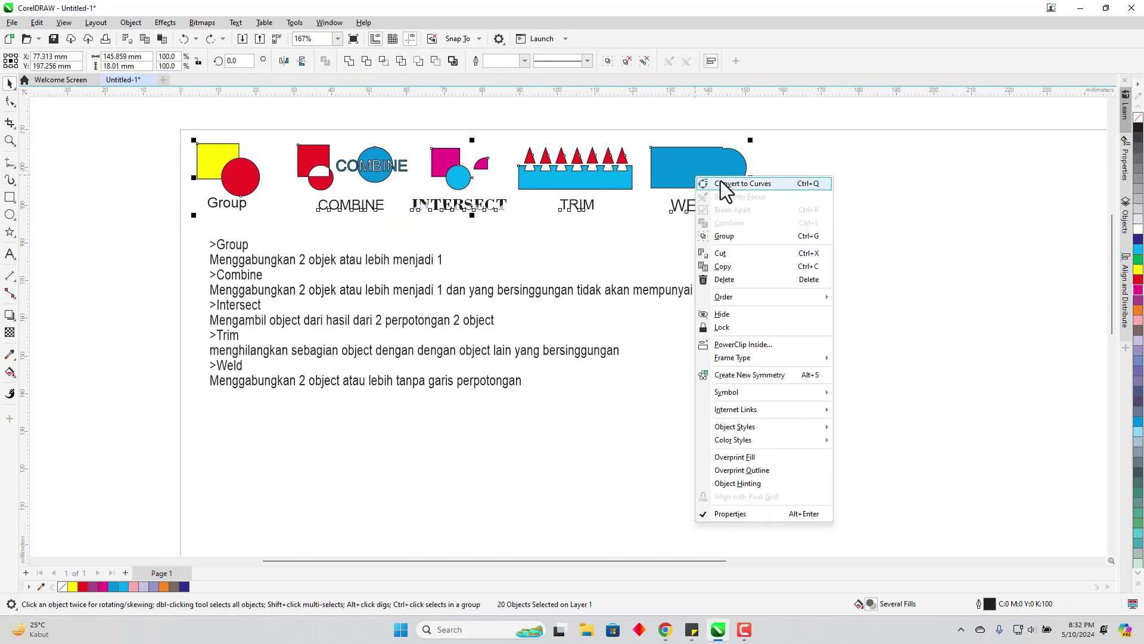
pyautogui.click(731, 237)
pyautogui.scroll(-1, 549, 435)
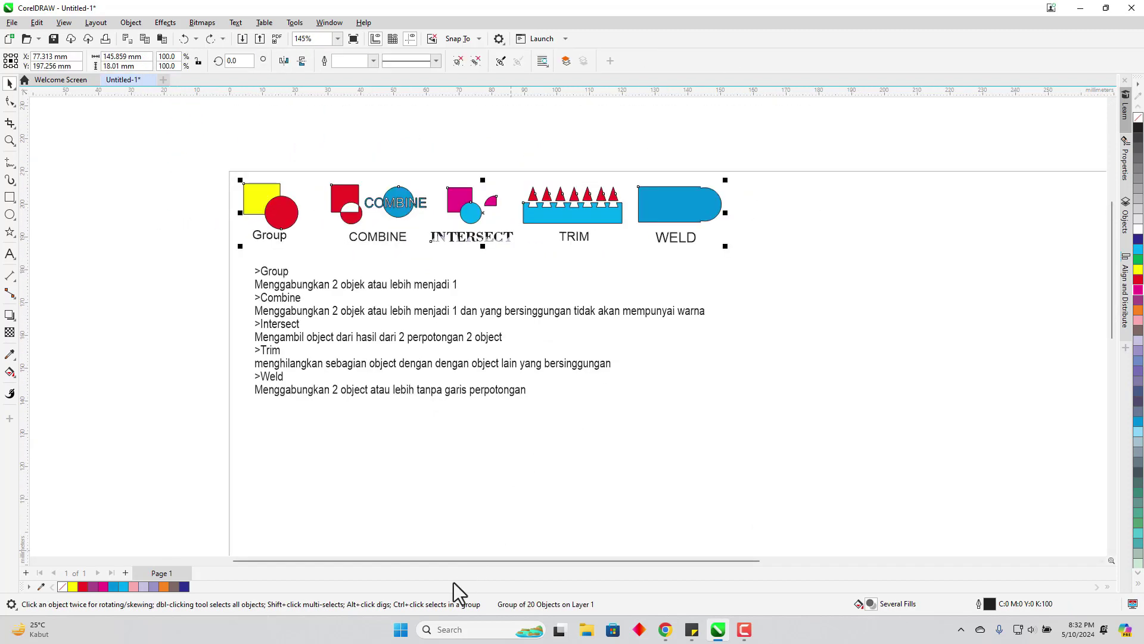
# - Place a copy of the grouped example row just below the descriptive text
pyautogui.click(474, 521)
pyautogui.hotkey('ctrl', 'shift', 'z')
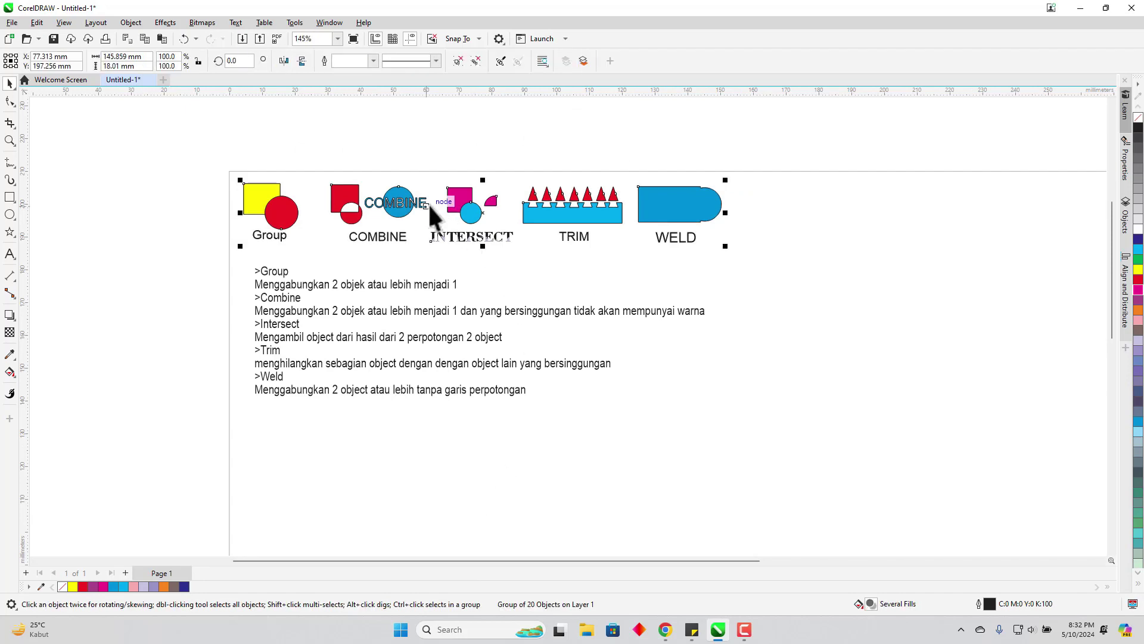
pyautogui.moveTo(428, 203); pyautogui.dragTo(421, 441)
pyautogui.moveTo(1117, 264); pyautogui.dragTo(1041, 365)
pyautogui.click(387, 334)
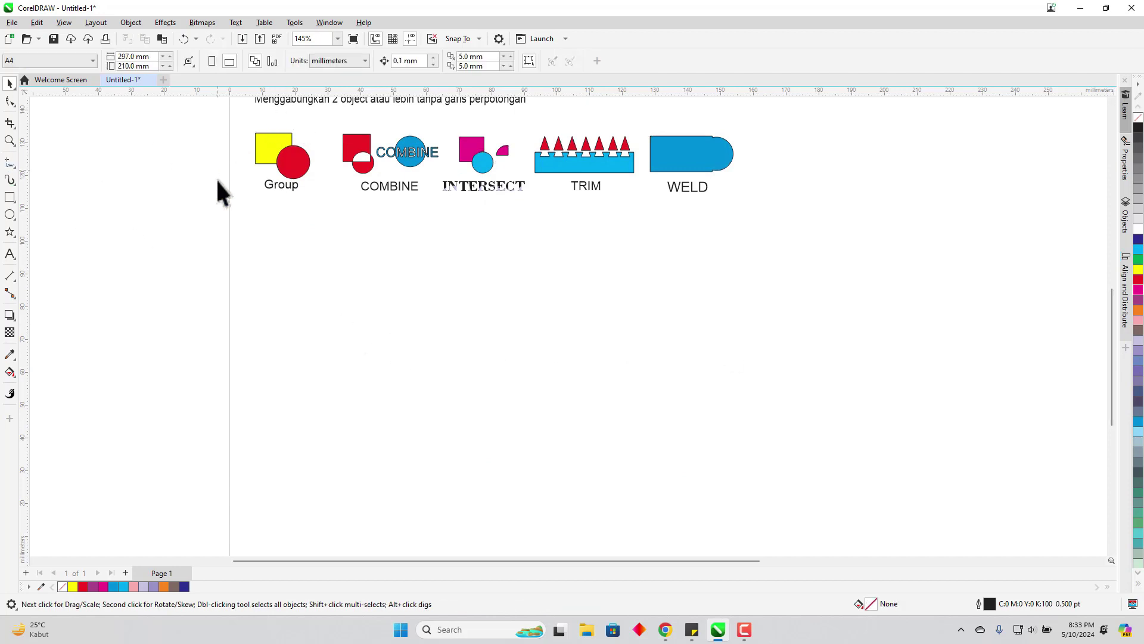
# - Draw a square about 26 mm wide below the copied example row's Group label and fill it magenta
pyautogui.click(8, 197)
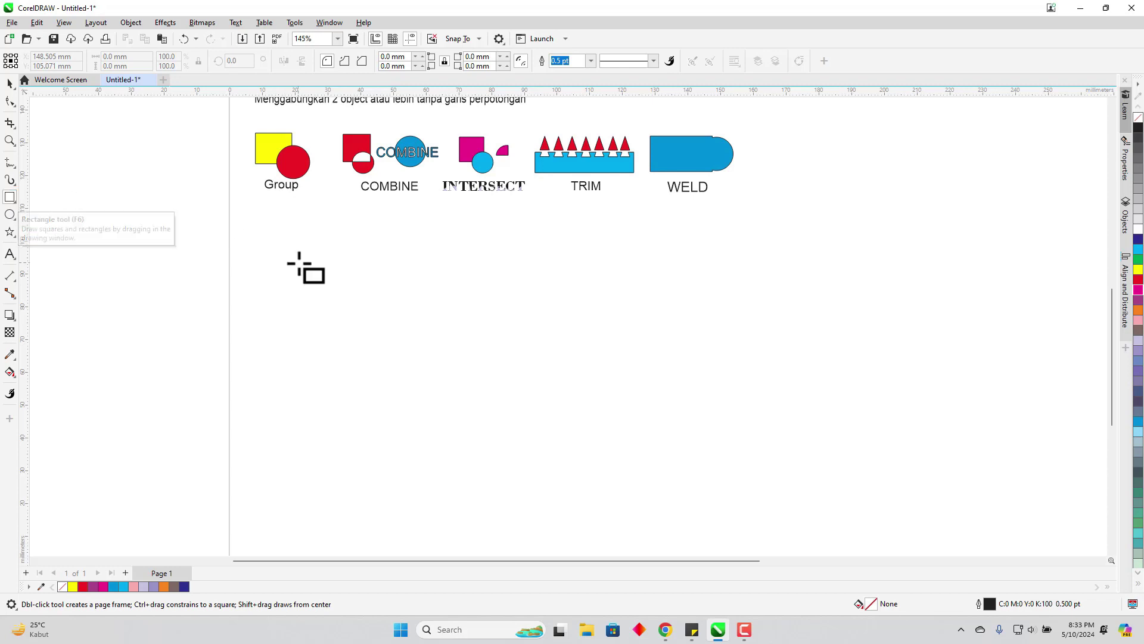
pyautogui.moveTo(253, 256)
pyautogui.mouseDown()
pyautogui.moveTo(330, 332)
pyautogui.moveTo(348, 303)
pyautogui.mouseUp()
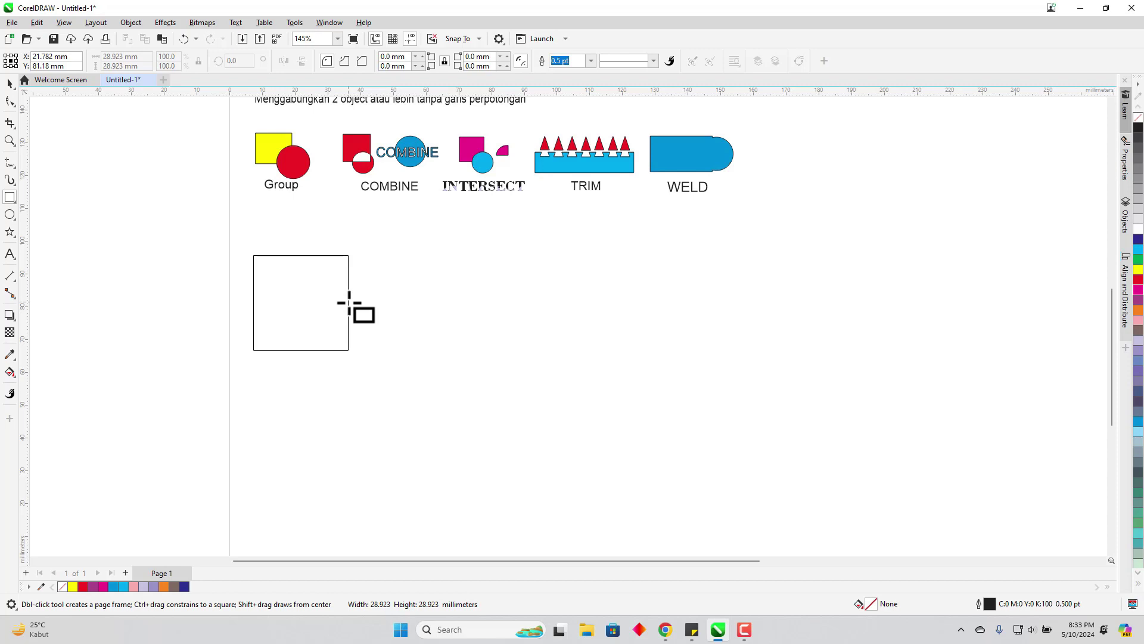
pyautogui.moveTo(349, 303); pyautogui.dragTo(338, 293)
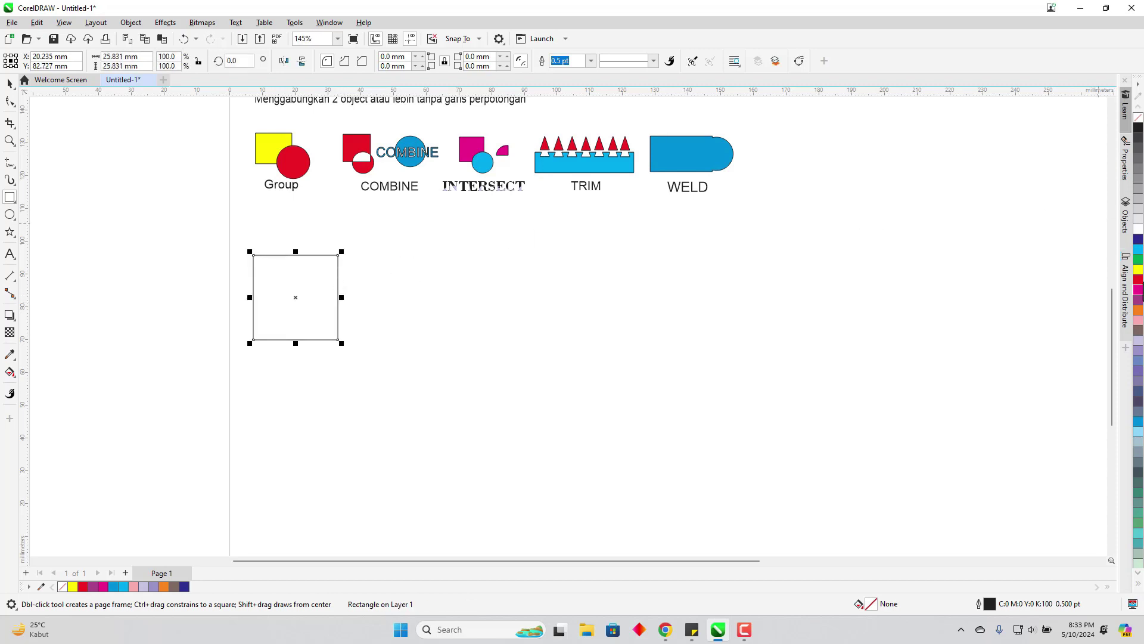
pyautogui.click(1138, 290)
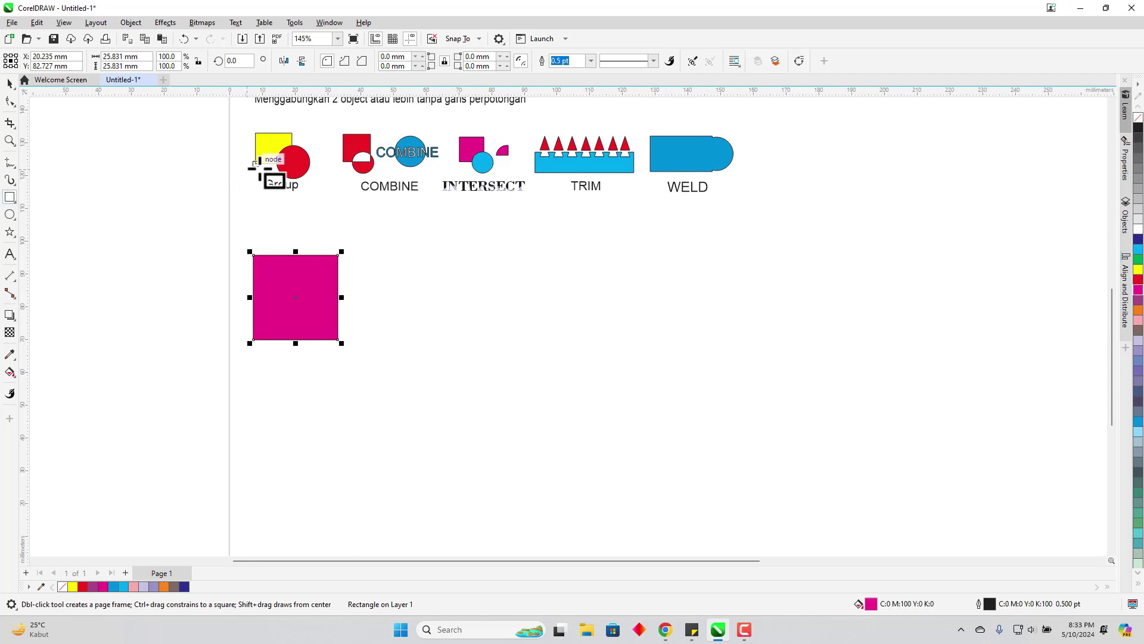
# - Draw a circle about 21 mm in diameter below the magenta square and fill it orange
pyautogui.click(11, 215)
pyautogui.moveTo(255, 379); pyautogui.dragTo(324, 449)
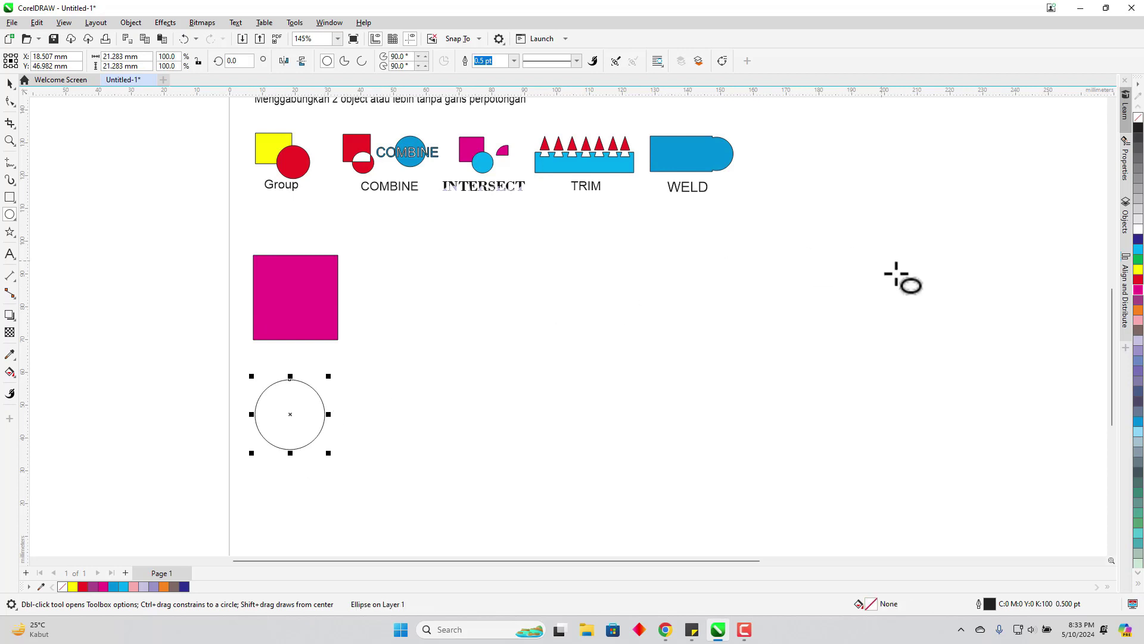
pyautogui.click(1138, 309)
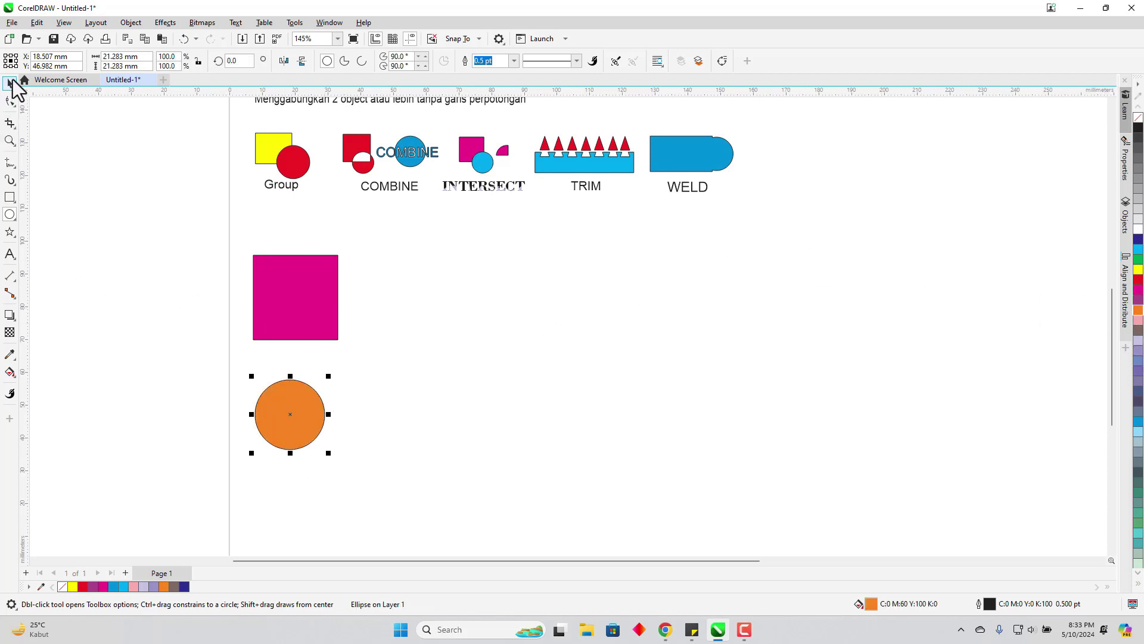
# - Overlap the orange circle on the magenta square's lower-right corner and group the two shapes
pyautogui.click(10, 83)
pyautogui.moveTo(283, 400); pyautogui.dragTo(325, 320)
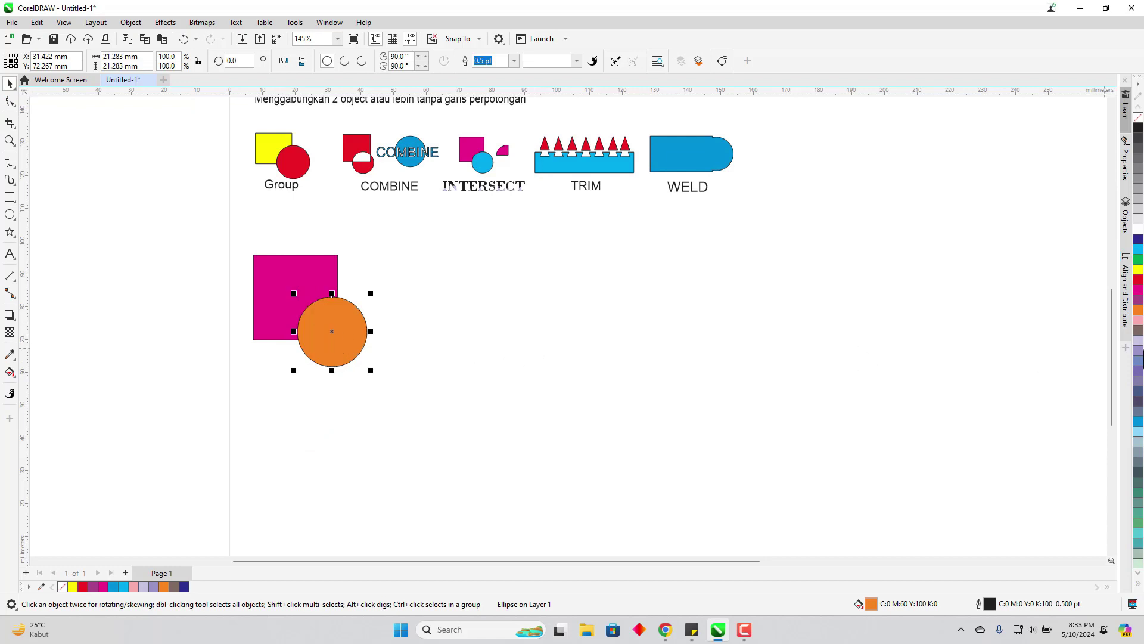
pyautogui.moveTo(213, 221); pyautogui.dragTo(467, 415)
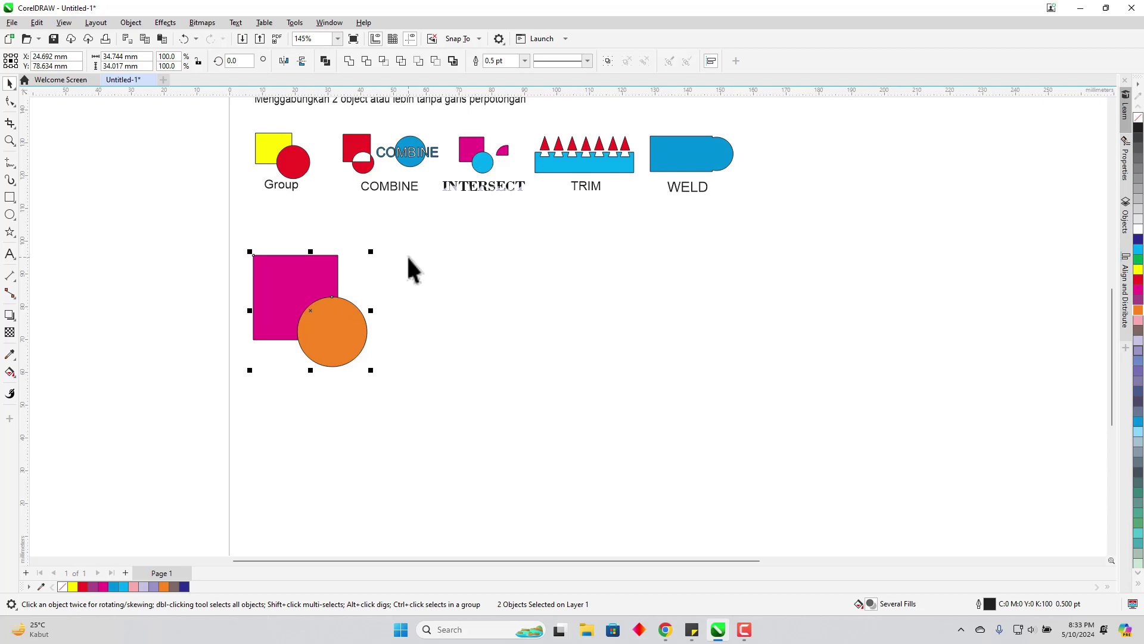
pyautogui.hotkey('ctrl', 'g')
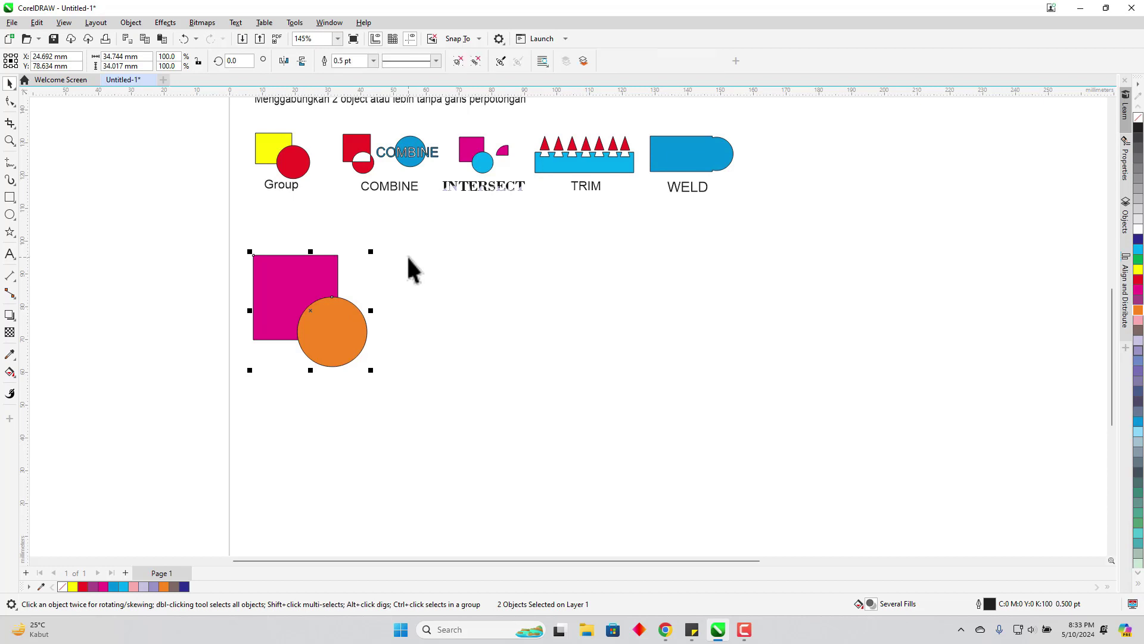
pyautogui.moveTo(312, 282)
pyautogui.mouseDown()
pyautogui.moveTo(537, 281)
pyautogui.moveTo(259, 298)
pyautogui.moveTo(329, 288)
pyautogui.mouseUp()
# - Undo the grouping of the two shapes and the orange circle's move
pyautogui.hotkey('ctrl', 'z')
pyautogui.hotkey('ctrl', 'z')
pyautogui.hotkey('ctrl', 'z')
pyautogui.hotkey('ctrl', 'z')
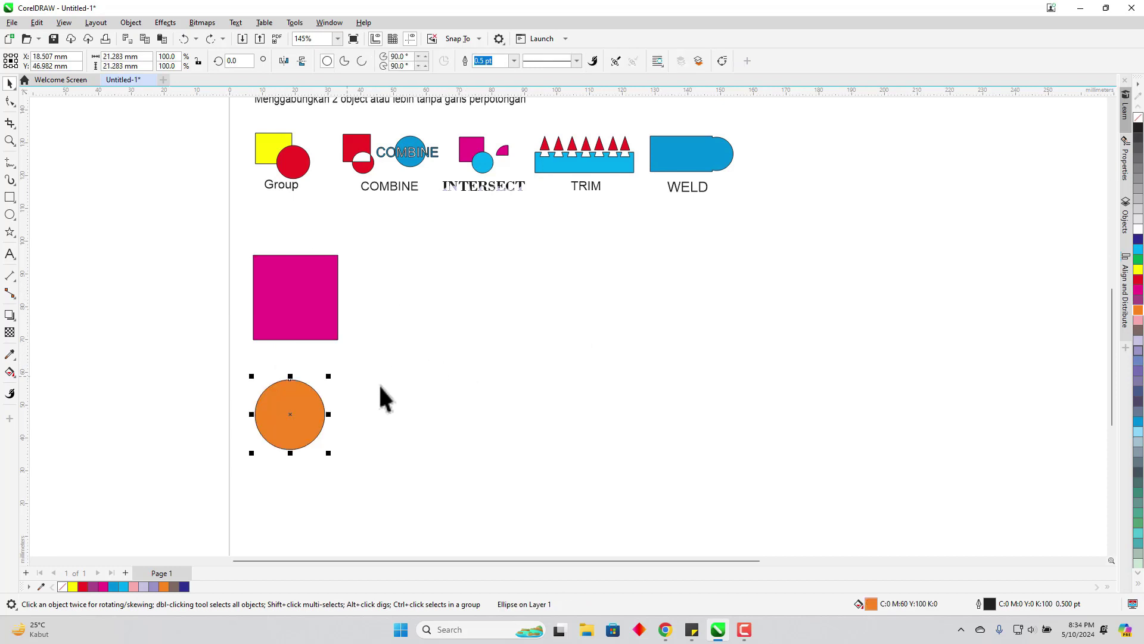
# - Overlap the ungrouped circle and square, move the square away on its own, and undo the square's move
pyautogui.moveTo(294, 407); pyautogui.dragTo(172, 360)
pyautogui.click(506, 323)
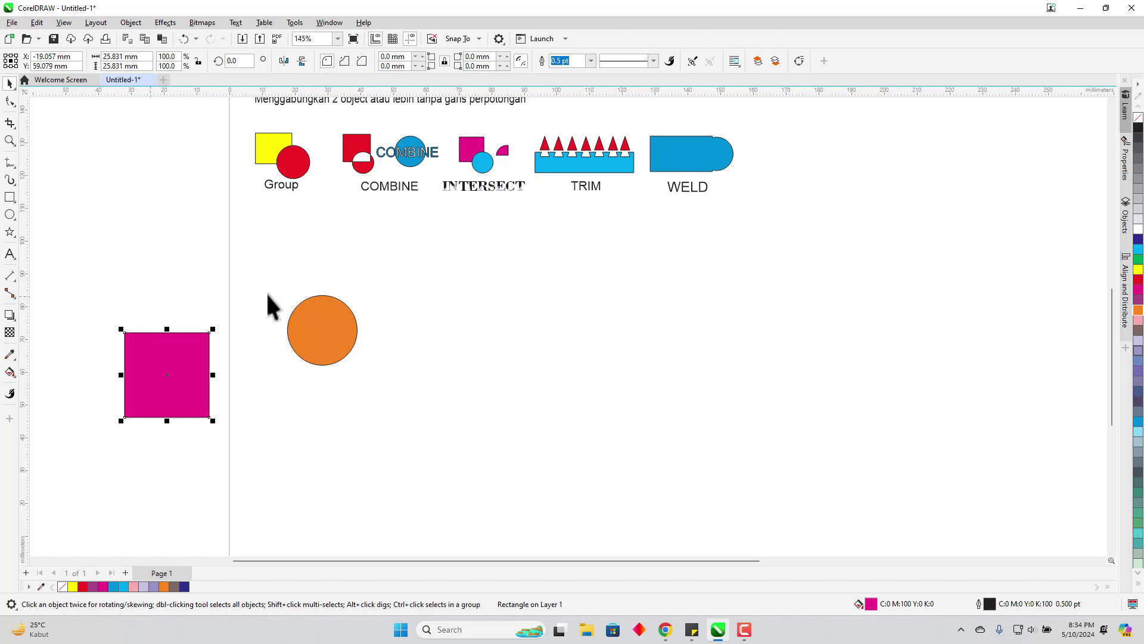
pyautogui.hotkey('ctrl', 'z')
# - Group the overlapping magenta square and orange circle and move the group straight down
pyautogui.moveTo(218, 225); pyautogui.dragTo(470, 420)
pyautogui.hotkey('ctrl', 'g')
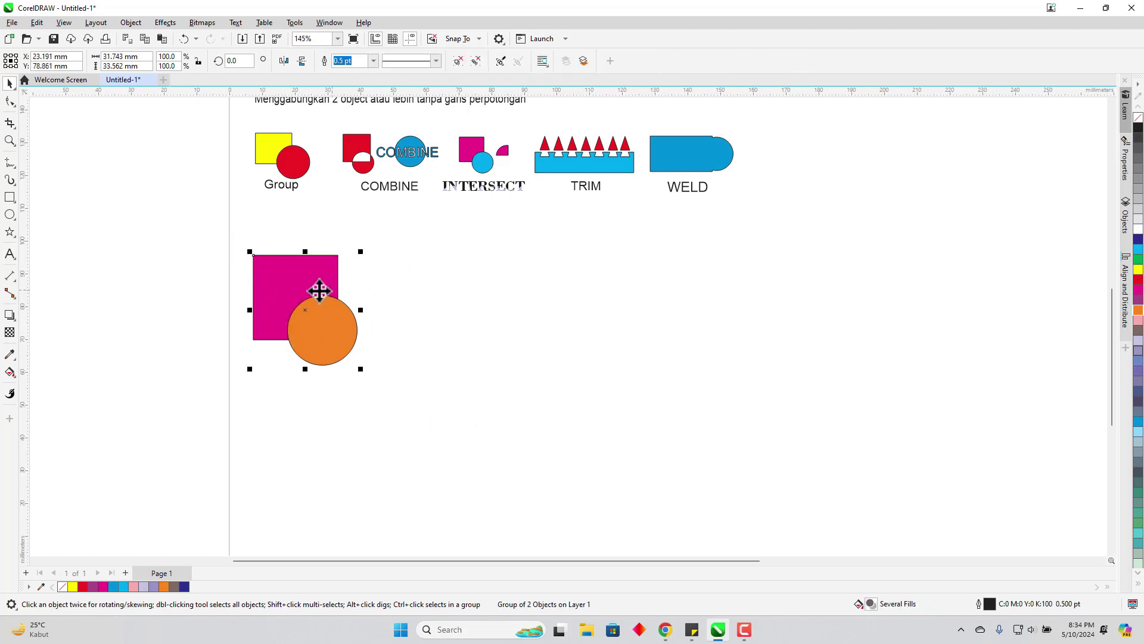
pyautogui.click(651, 377)
pyautogui.click(324, 327)
pyautogui.moveTo(311, 332); pyautogui.dragTo(311, 413)
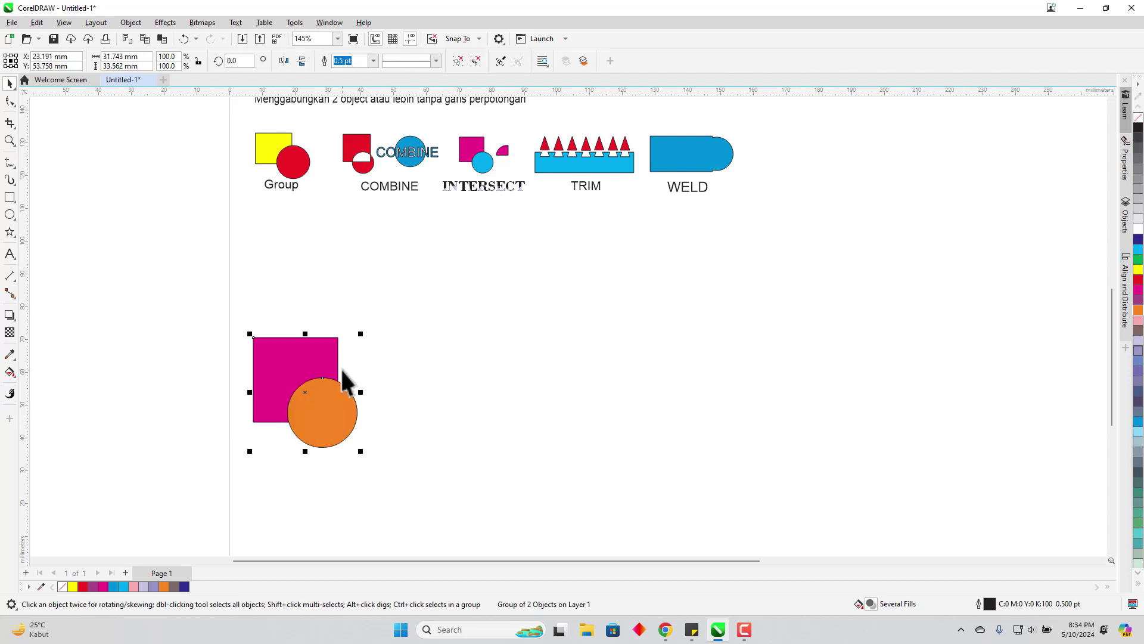
# - Undo the group's move, the grouping and the orange circle's overlap with the square
pyautogui.hotkey('ctrl', 'z')
pyautogui.hotkey('ctrl', 'z')
pyautogui.hotkey('ctrl', 'z')
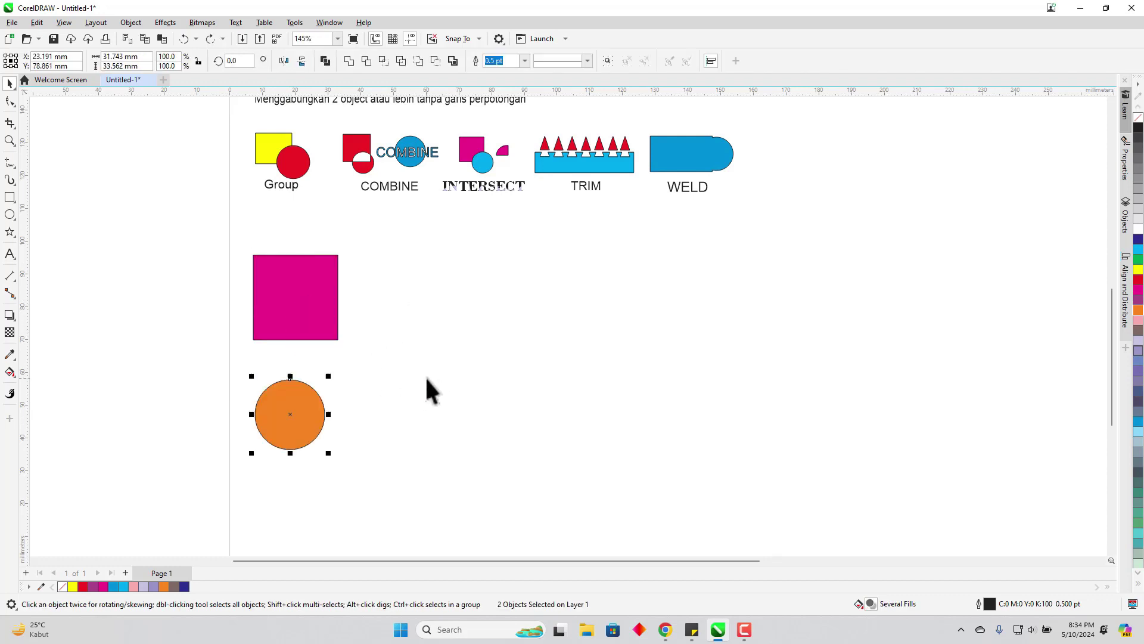
# - Move the orange circle onto the magenta square's lower-right corner and group both shapes
pyautogui.moveTo(314, 411); pyautogui.dragTo(366, 342)
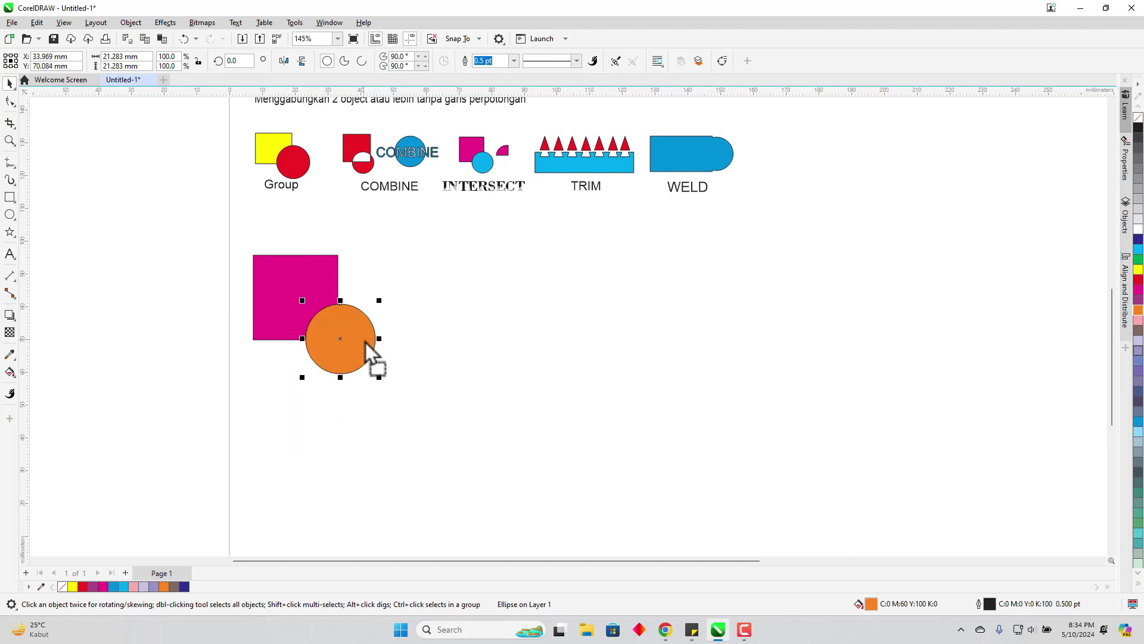
pyautogui.moveTo(210, 221); pyautogui.dragTo(489, 427)
pyautogui.rightClick(303, 293)
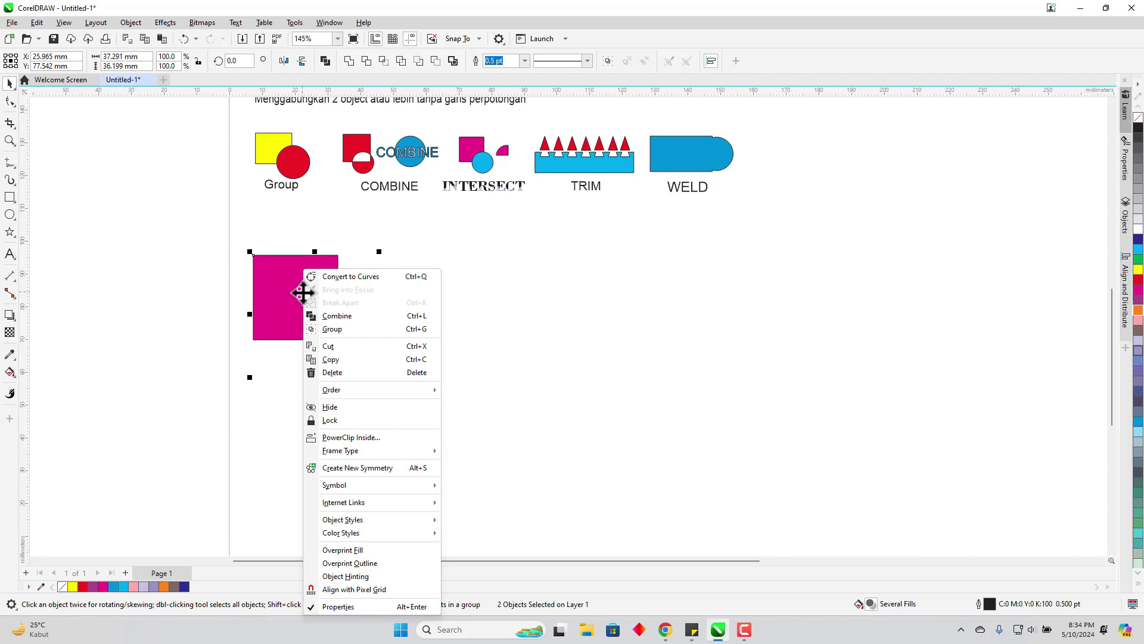
pyautogui.click(358, 327)
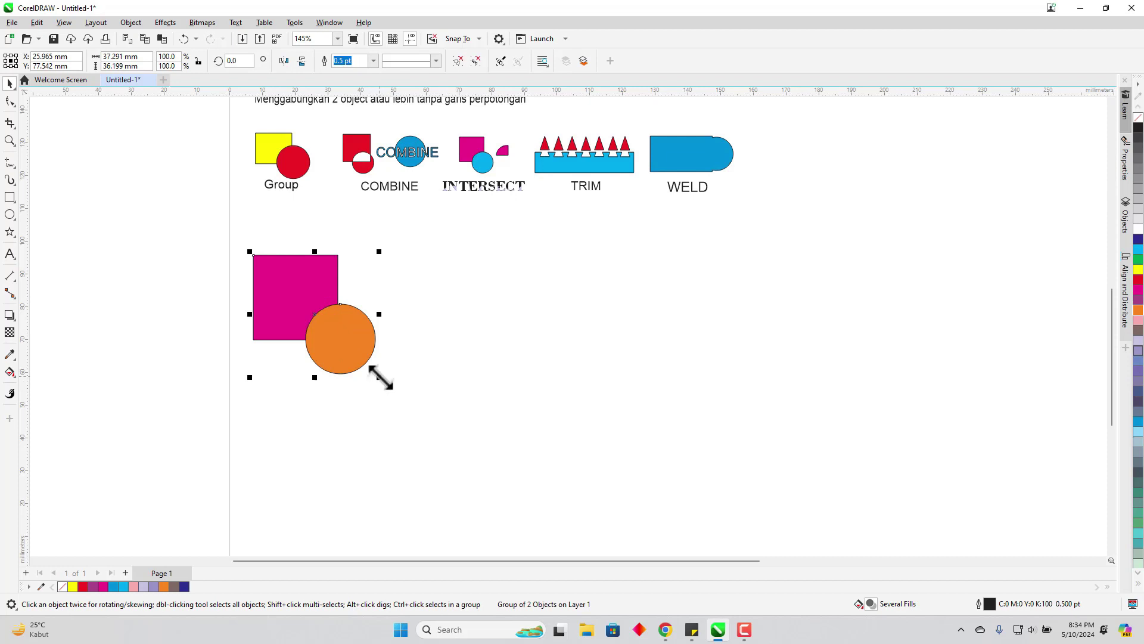
# - Scale the square-and-circle group down proportionally, keeping its upper-left corner in place
pyautogui.moveTo(380, 378); pyautogui.dragTo(325, 328)
pyautogui.click(448, 338)
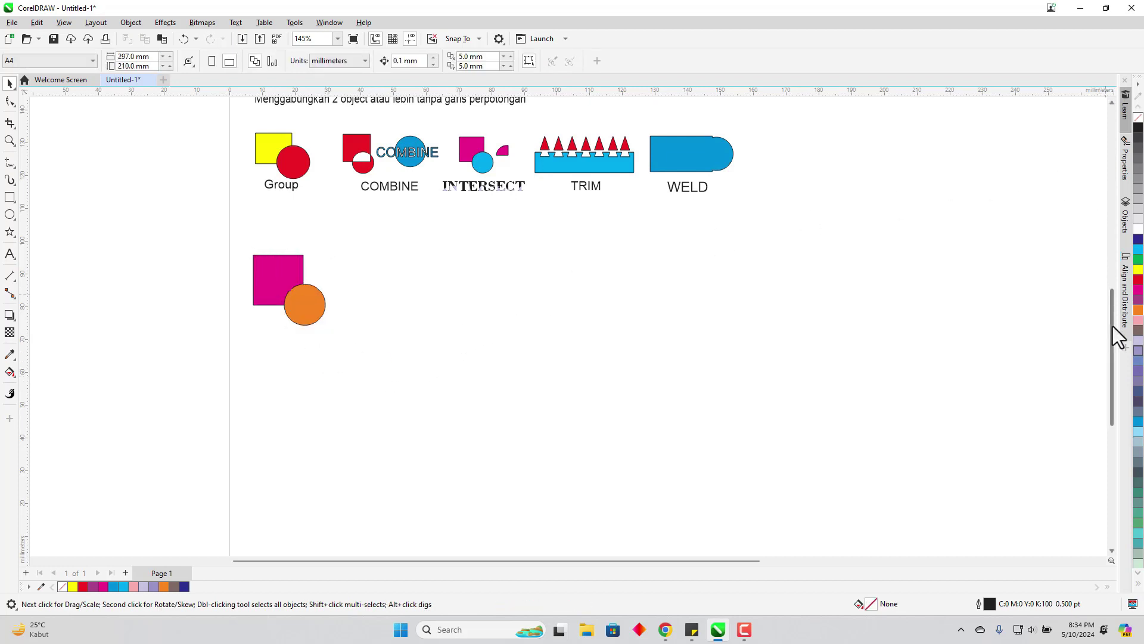
# - Draw a square about 16 mm wide to the right of the grouped shapes and fill it orange
pyautogui.moveTo(1113, 326); pyautogui.dragTo(1114, 280)
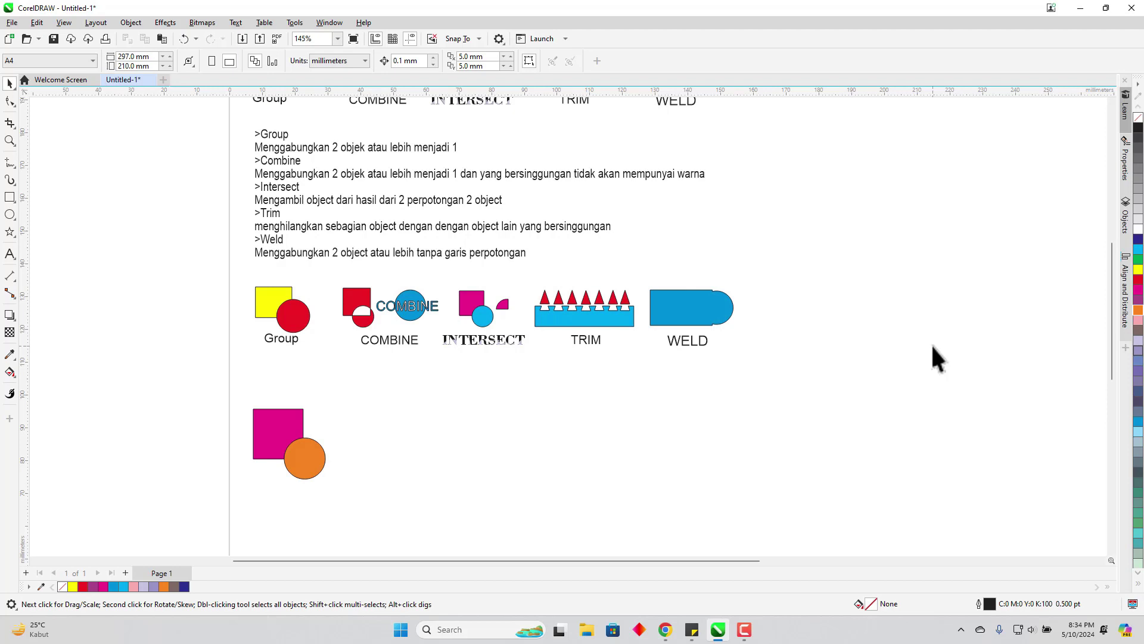
pyautogui.click(10, 196)
pyautogui.moveTo(355, 410); pyautogui.dragTo(409, 462)
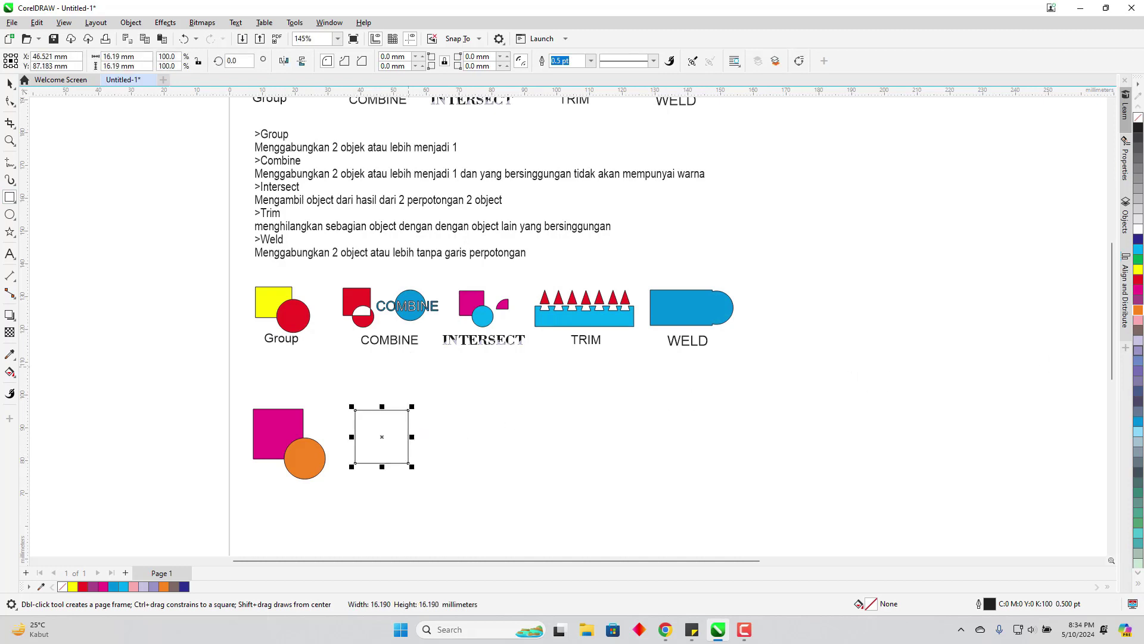
pyautogui.click(1138, 290)
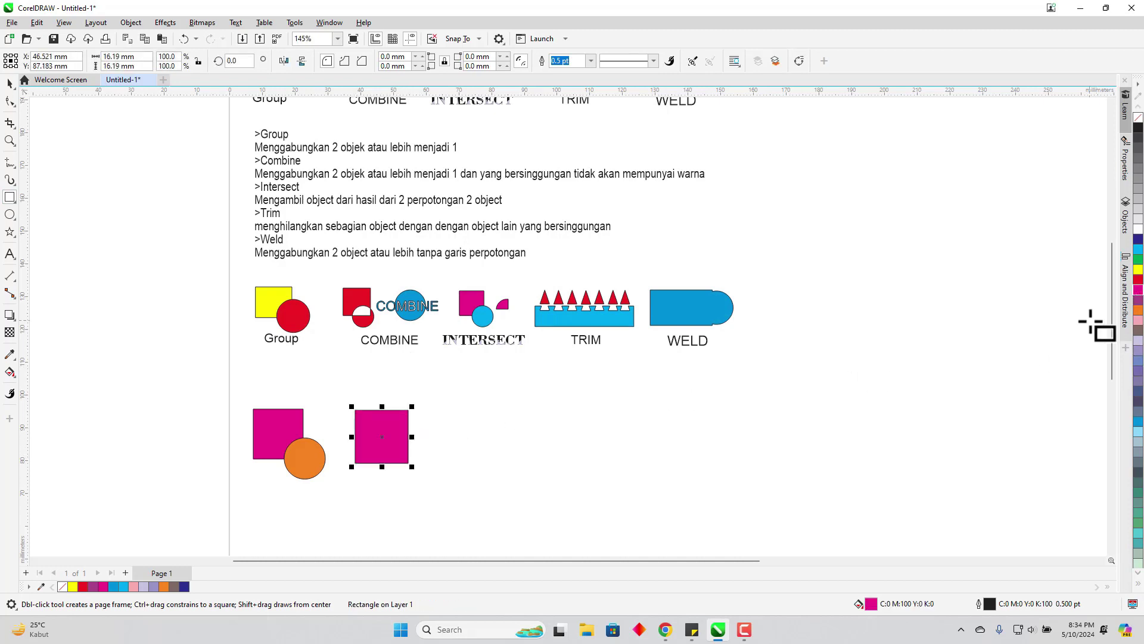
pyautogui.click(1138, 310)
# - Draw a circle about 16 mm in diameter below and right of the orange square and fill it light pink
pyautogui.click(10, 215)
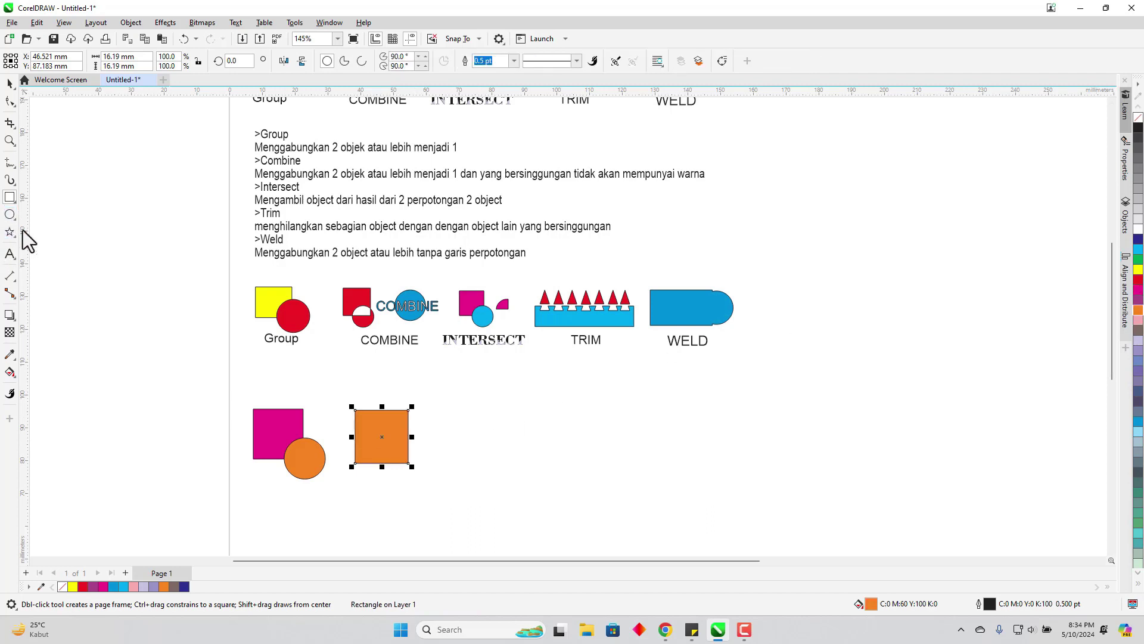
pyautogui.moveTo(430, 504); pyautogui.dragTo(400, 473)
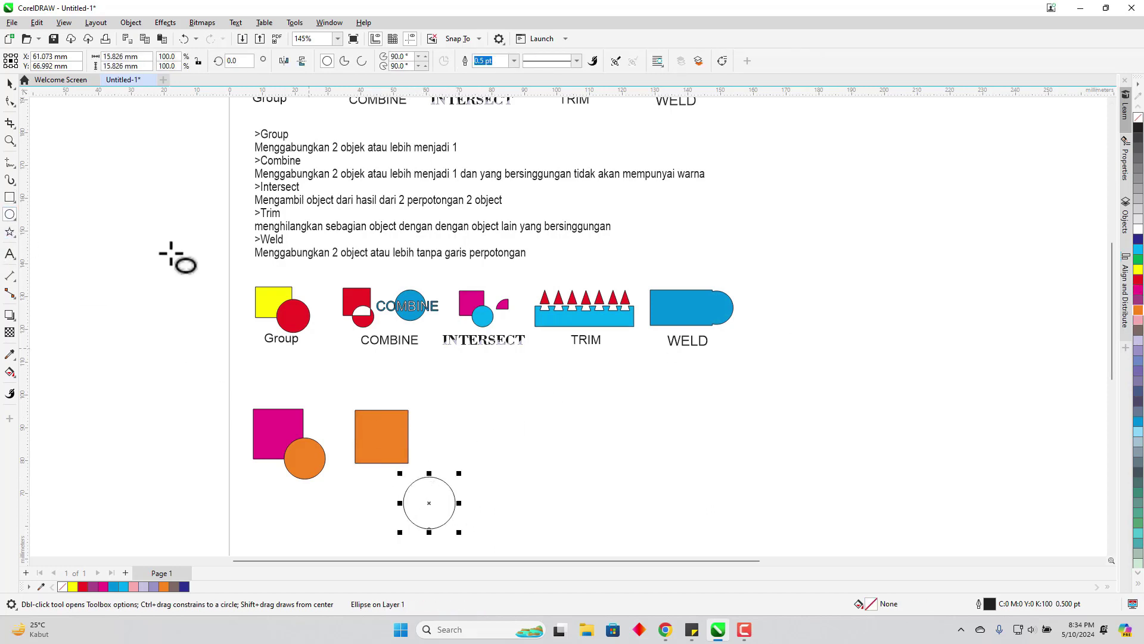
pyautogui.click(1138, 320)
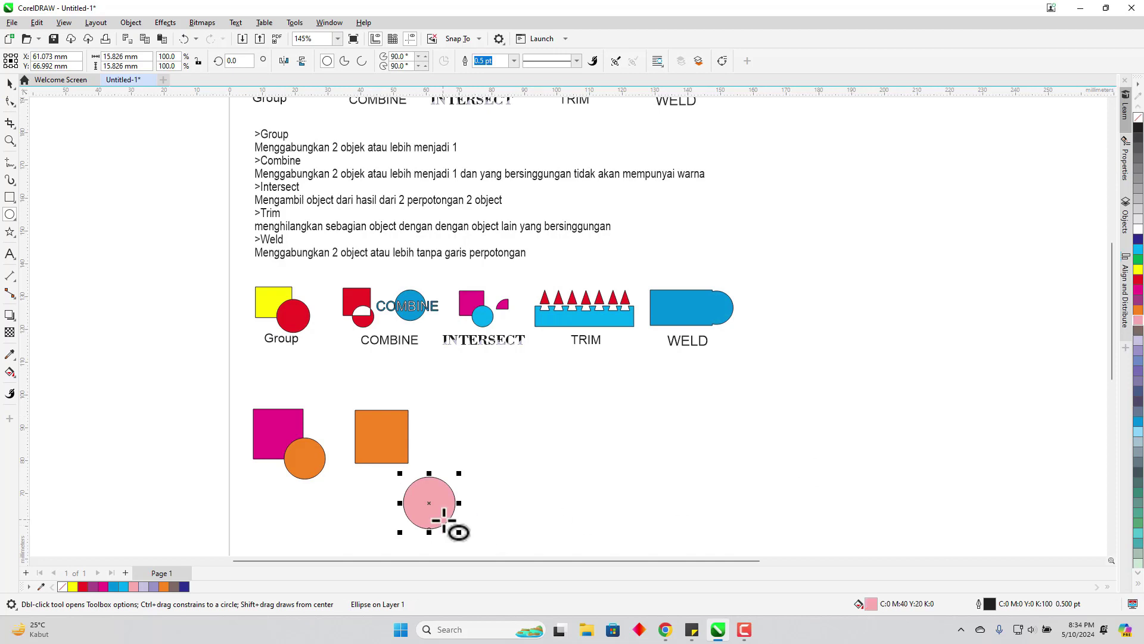
# - Move the pink circle onto the orange square's lower-right corner and combine the two shapes
pyautogui.click(10, 83)
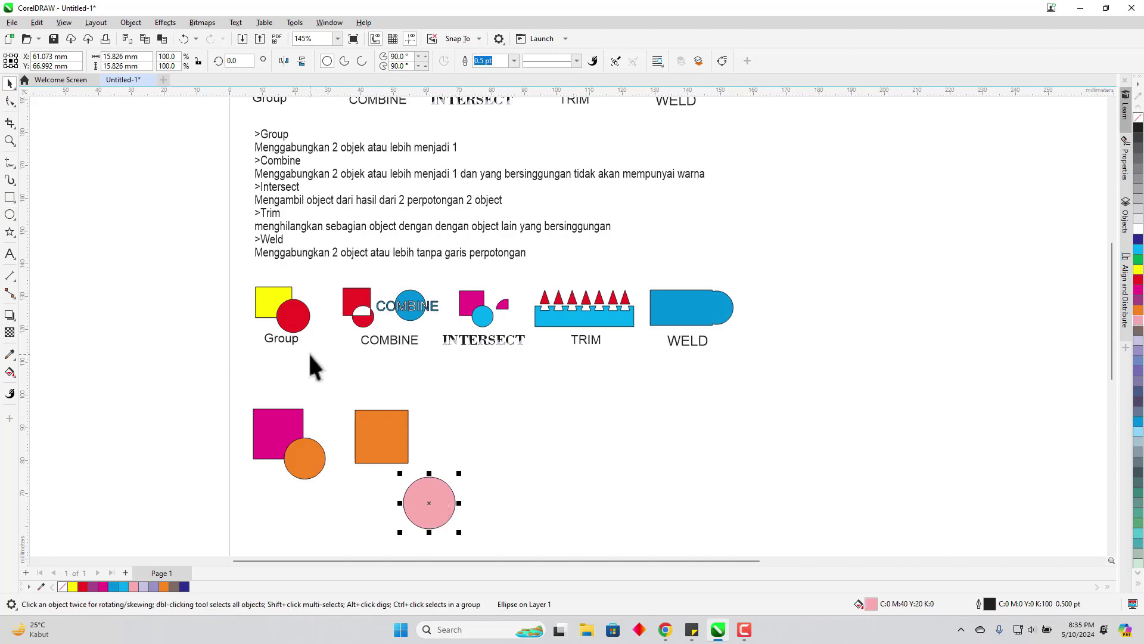
pyautogui.moveTo(444, 523); pyautogui.dragTo(424, 473)
pyautogui.moveTo(333, 379); pyautogui.dragTo(463, 510)
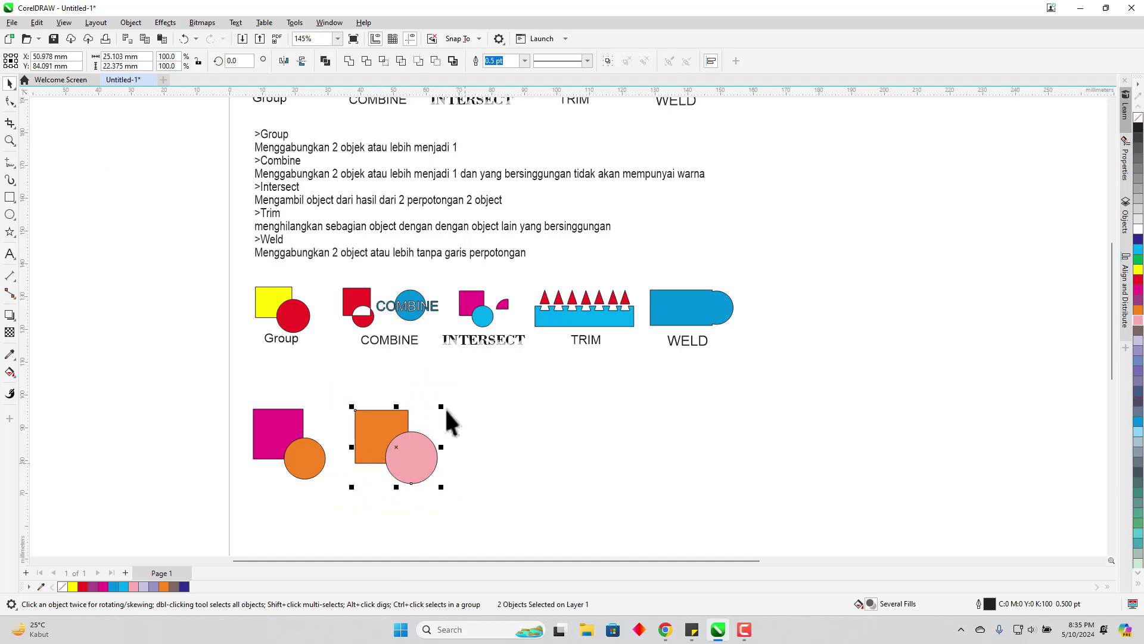
pyautogui.click(326, 62)
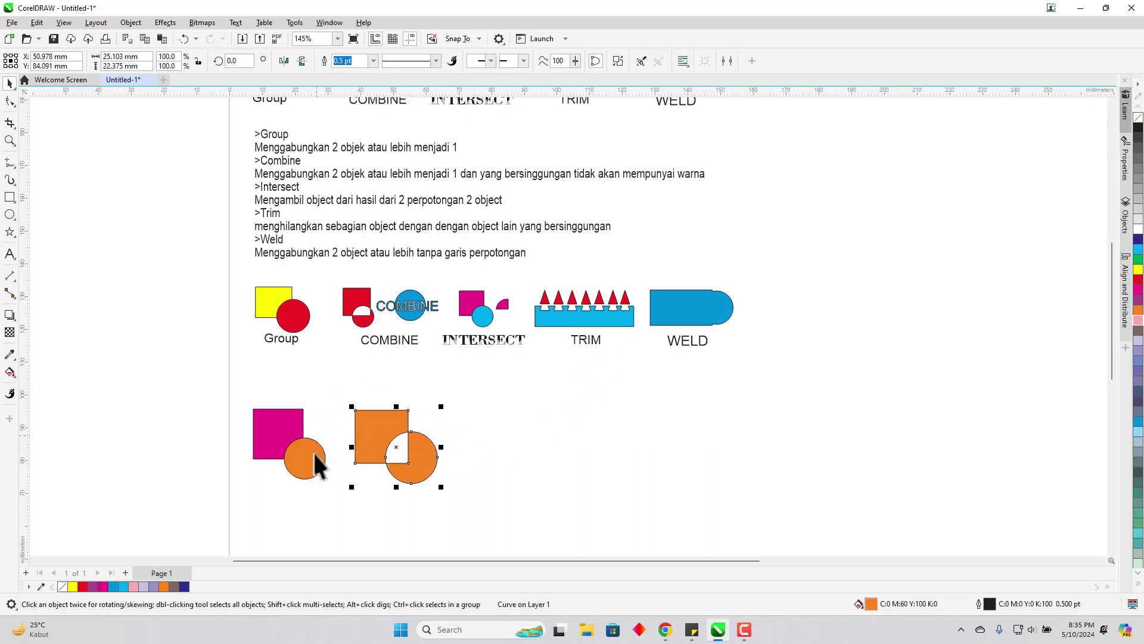
pyautogui.click(452, 453)
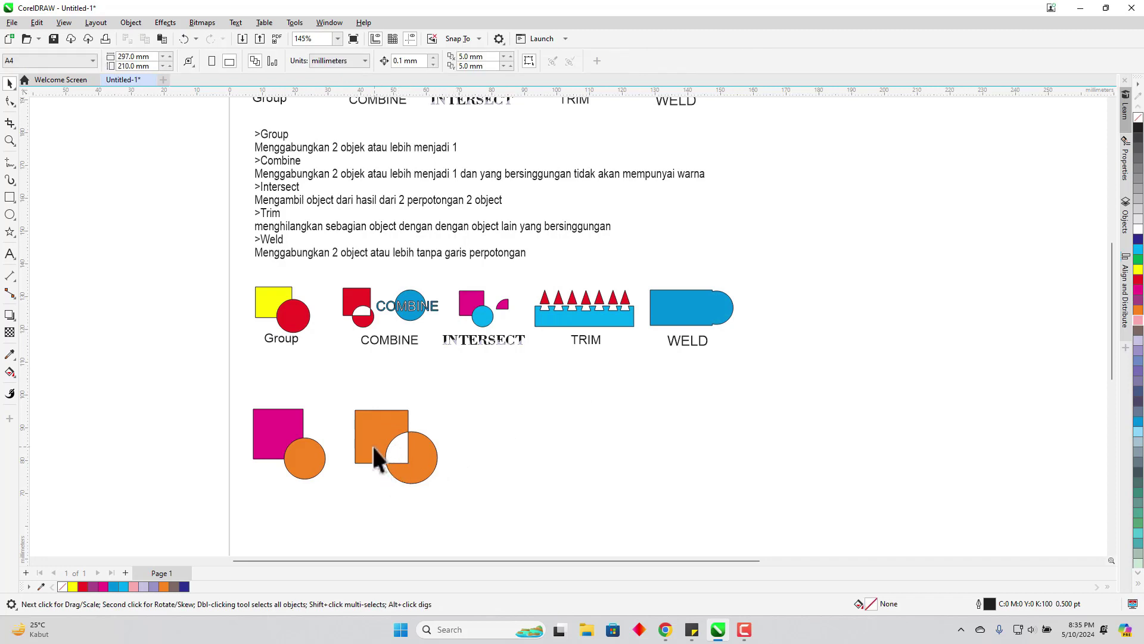
pyautogui.moveTo(347, 398); pyautogui.dragTo(444, 496)
pyautogui.click(534, 469)
# - Draw a circle about 25 mm in diameter to the right of the combined orange shape
pyautogui.moveTo(1110, 277); pyautogui.dragTo(1114, 289)
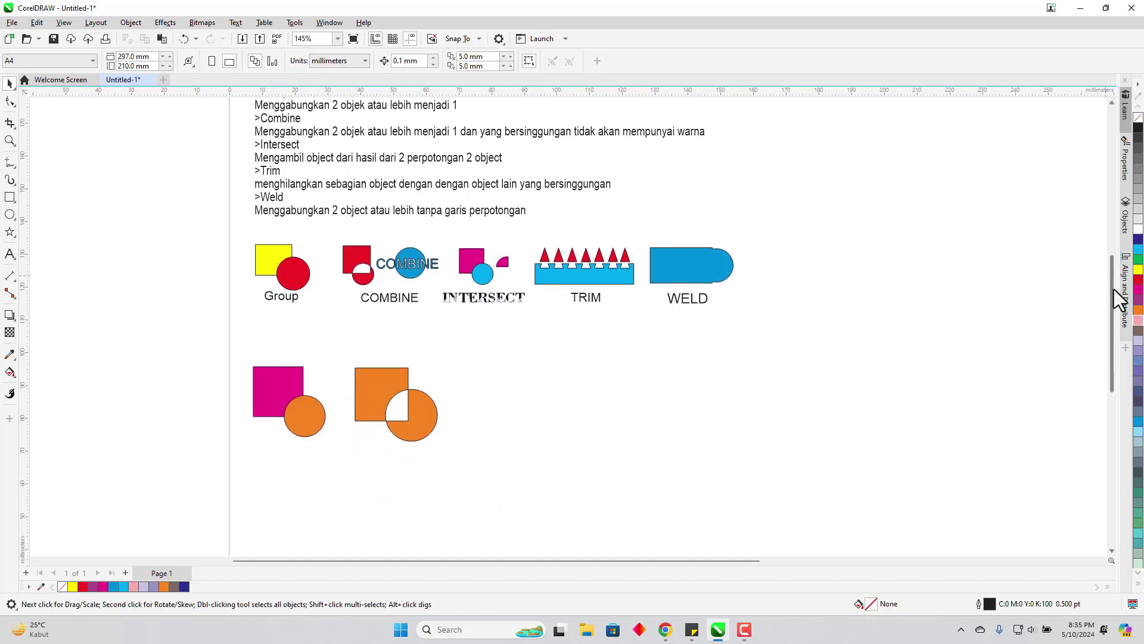
pyautogui.click(9, 215)
pyautogui.moveTo(474, 416); pyautogui.dragTo(558, 498)
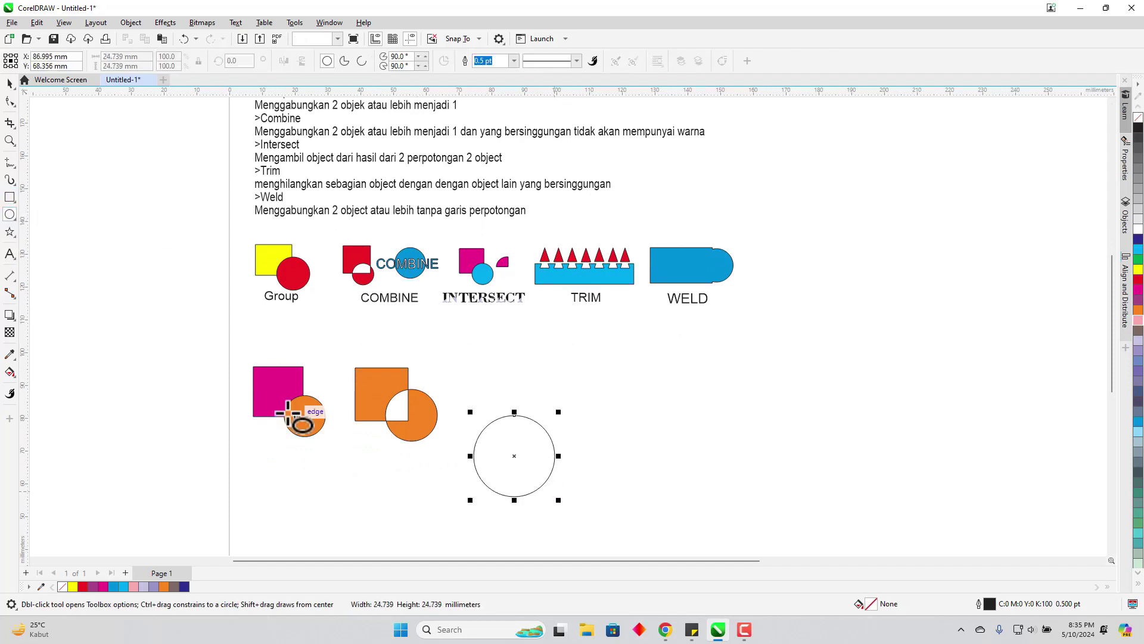
# - Fill the new circle red and add the artistic text "COMBINE" at its lower left
pyautogui.click(1138, 281)
pyautogui.click(9, 253)
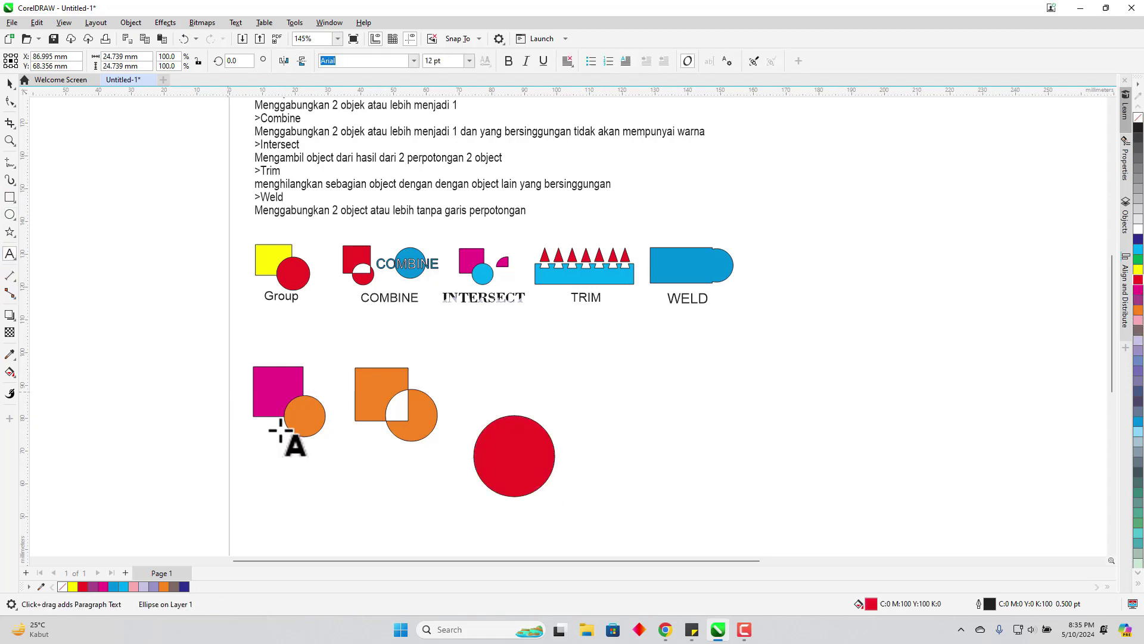
pyautogui.click(400, 491)
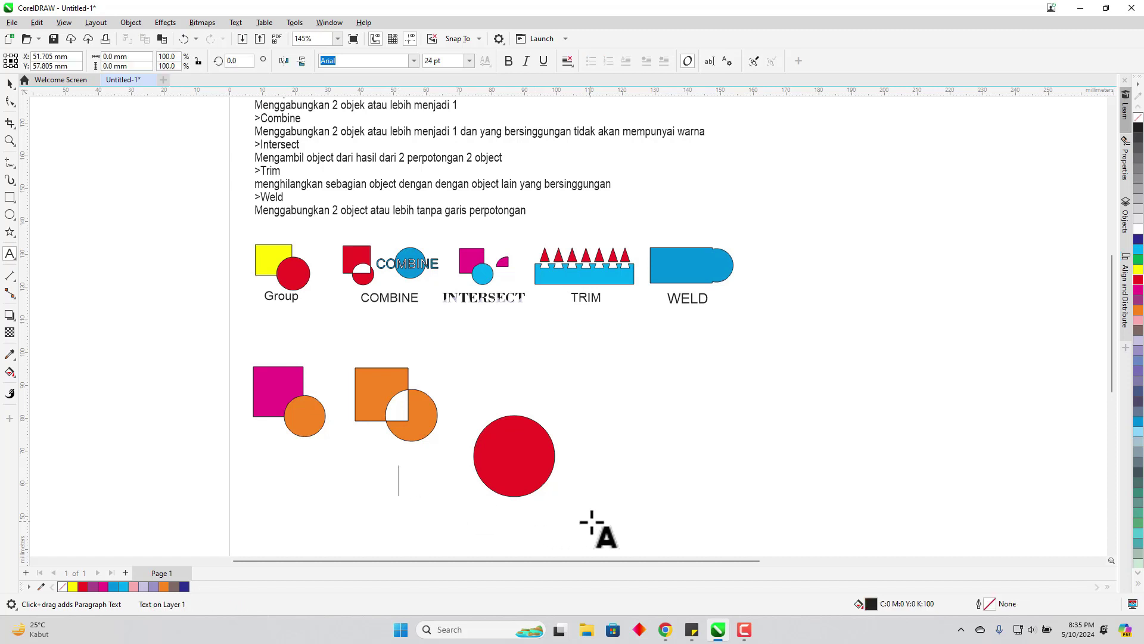
pyautogui.write('COMBINE')
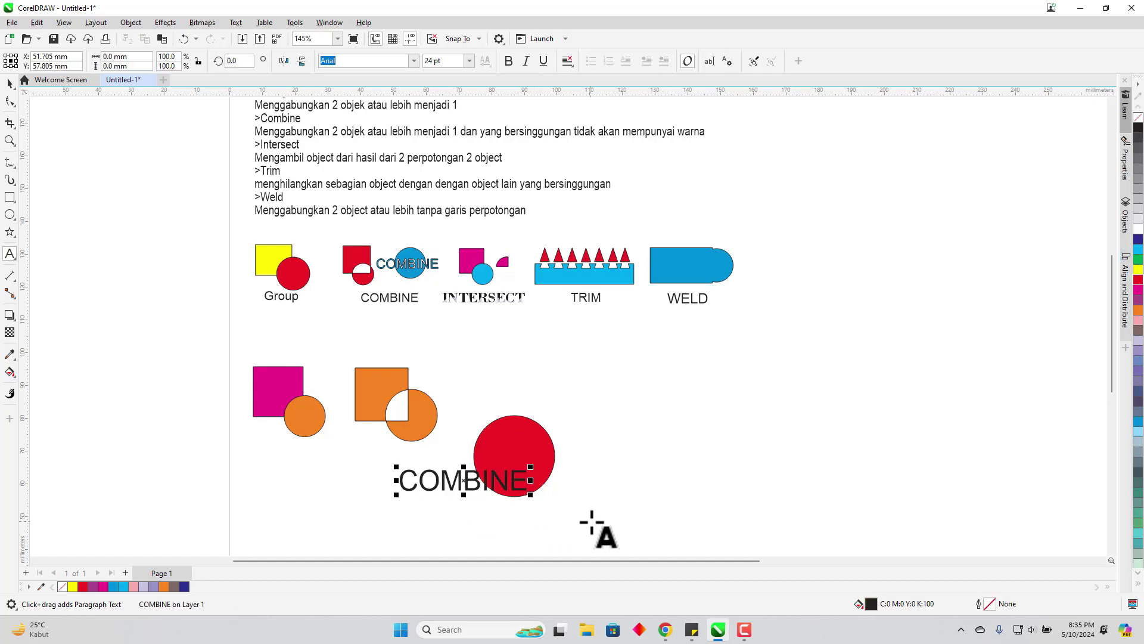
# - Move the COMBINE text over the red circle's lower half and set its font to Bodoni Bd BT
pyautogui.click(10, 84)
pyautogui.moveTo(452, 471); pyautogui.dragTo(509, 474)
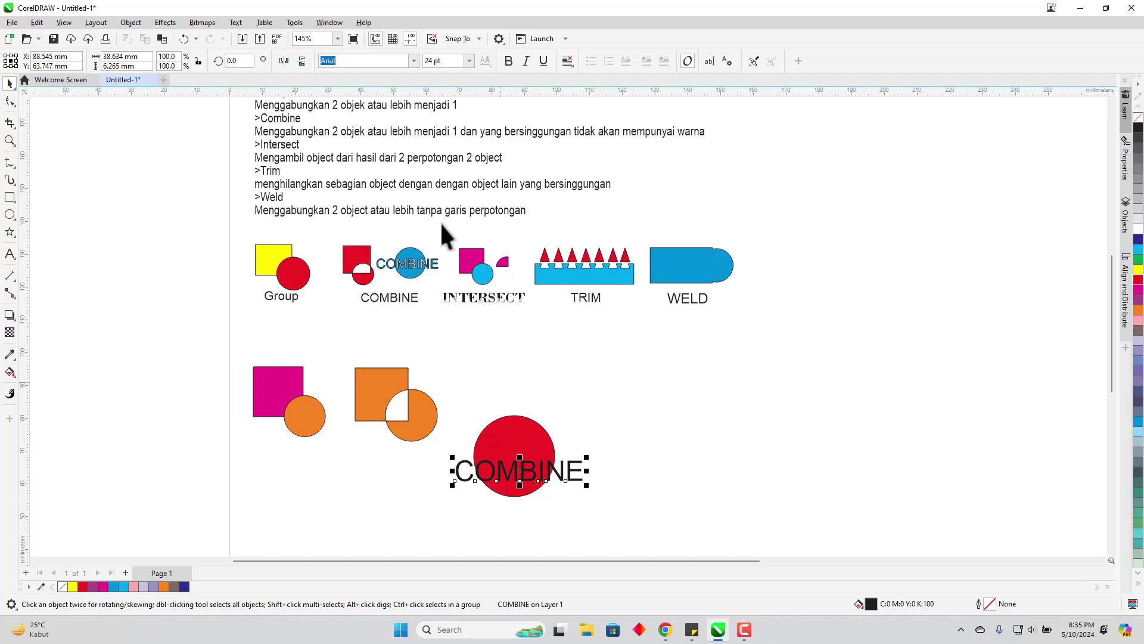
pyautogui.click(413, 59)
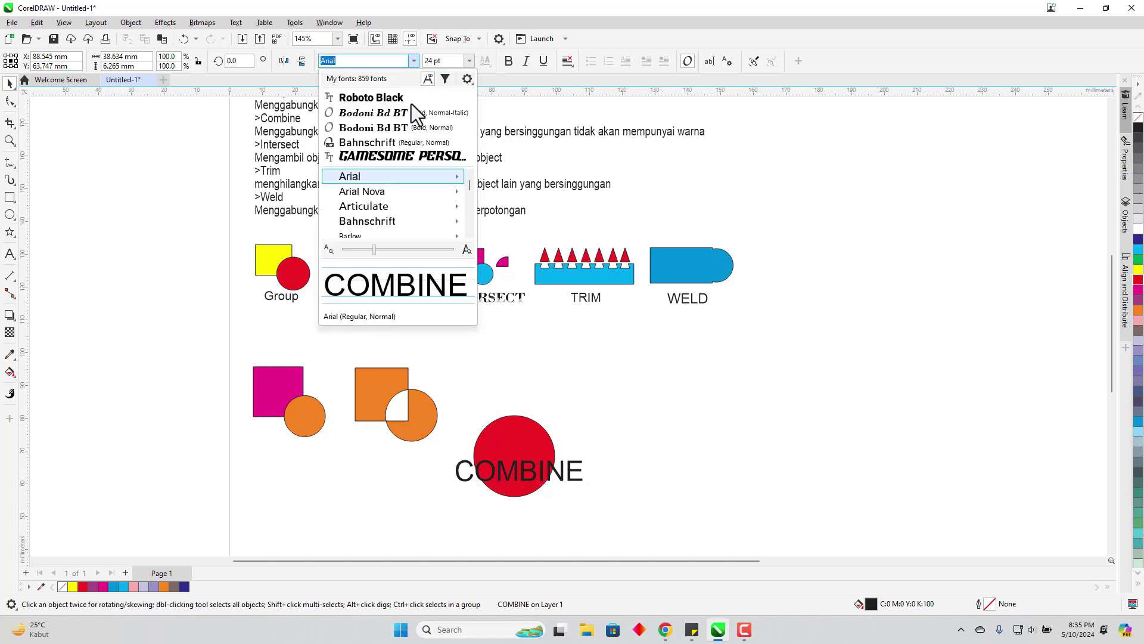
pyautogui.moveTo(394, 203)
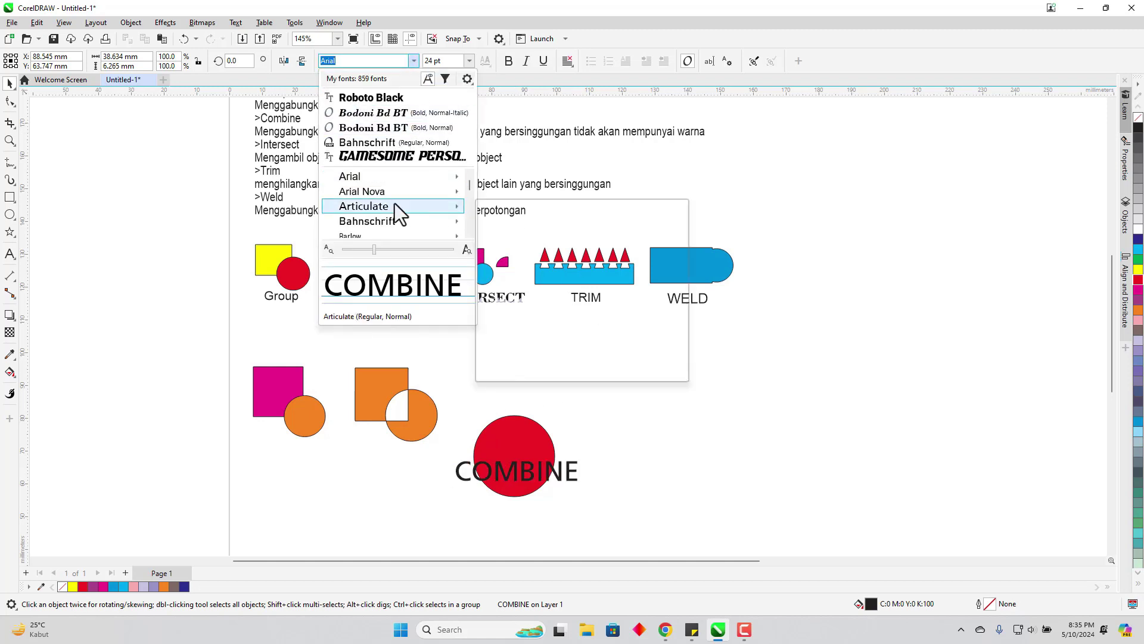
pyautogui.scroll(-5, 394, 205)
pyautogui.scroll(-1, 395, 208)
pyautogui.moveTo(459, 212)
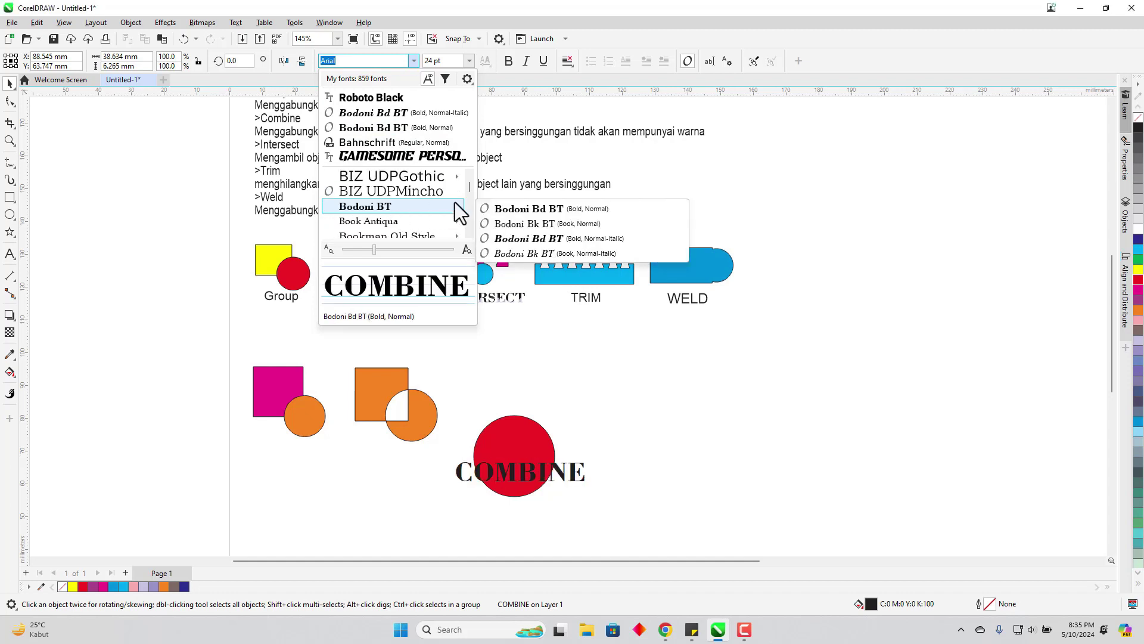
pyautogui.click(520, 209)
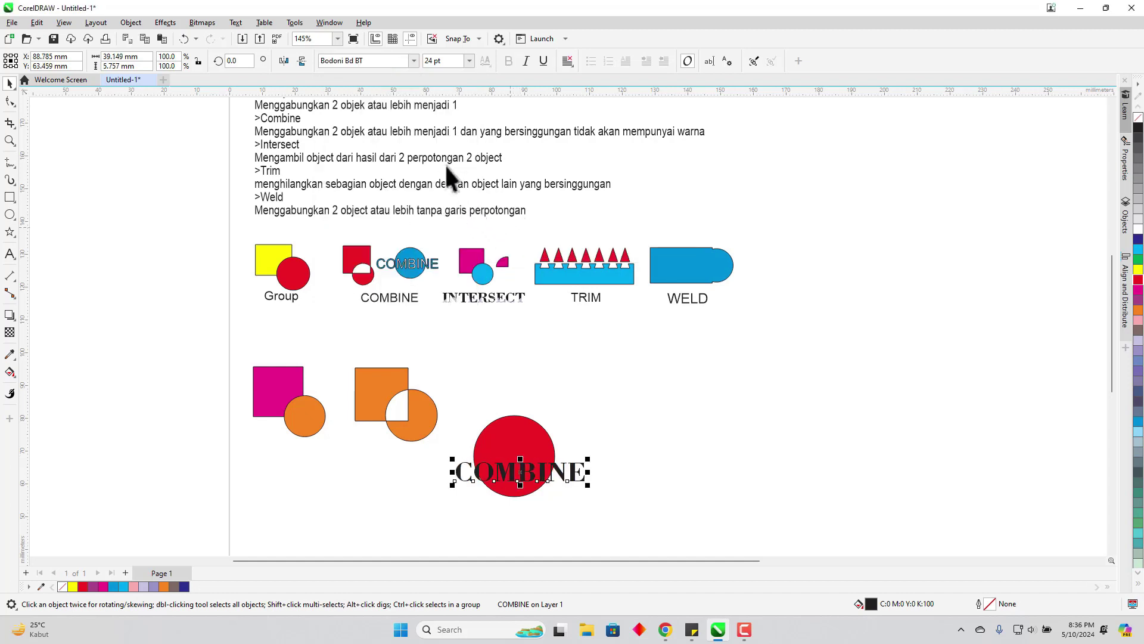
# - Enlarge the COMBINE text to 48 pt and center it horizontally over the lower half of the red circle
pyautogui.click(469, 61)
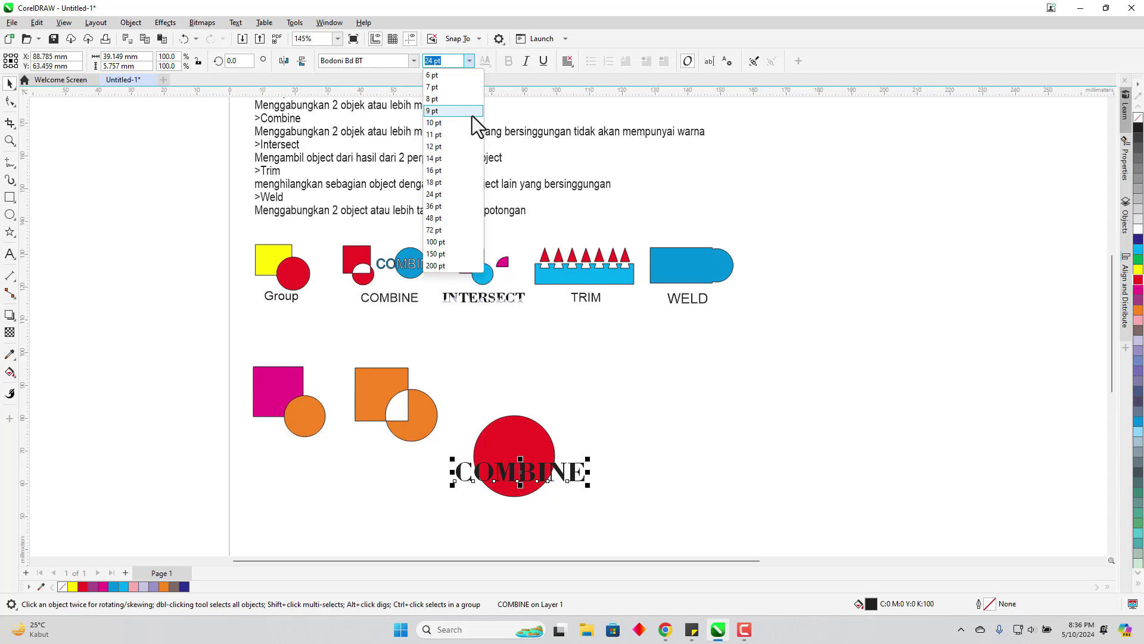
pyautogui.click(448, 218)
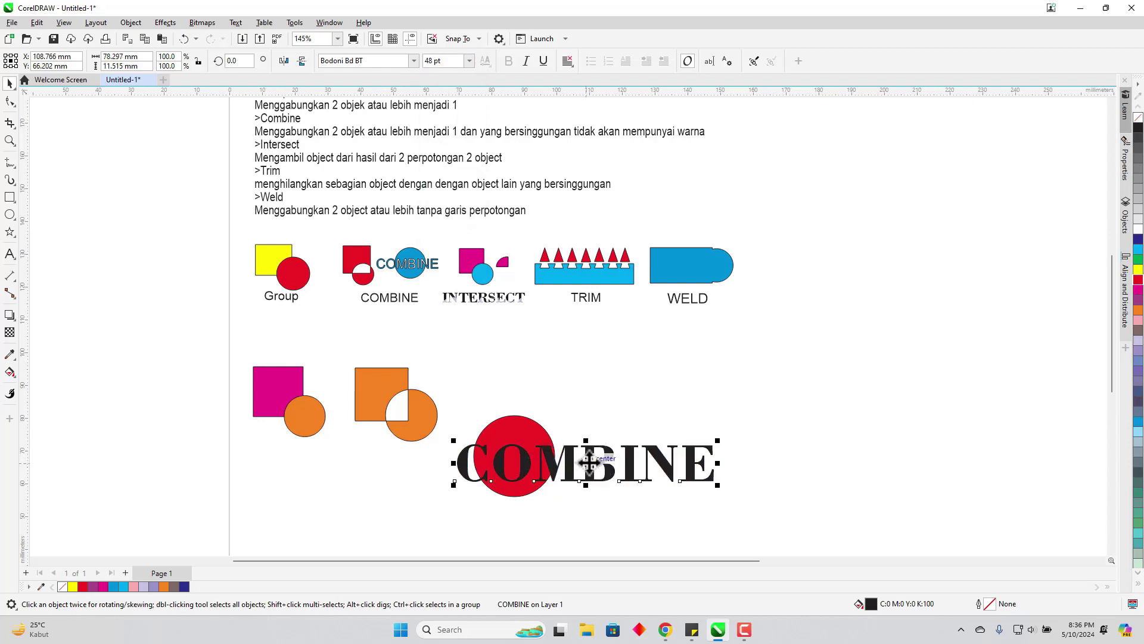
pyautogui.moveTo(529, 465); pyautogui.dragTo(525, 475)
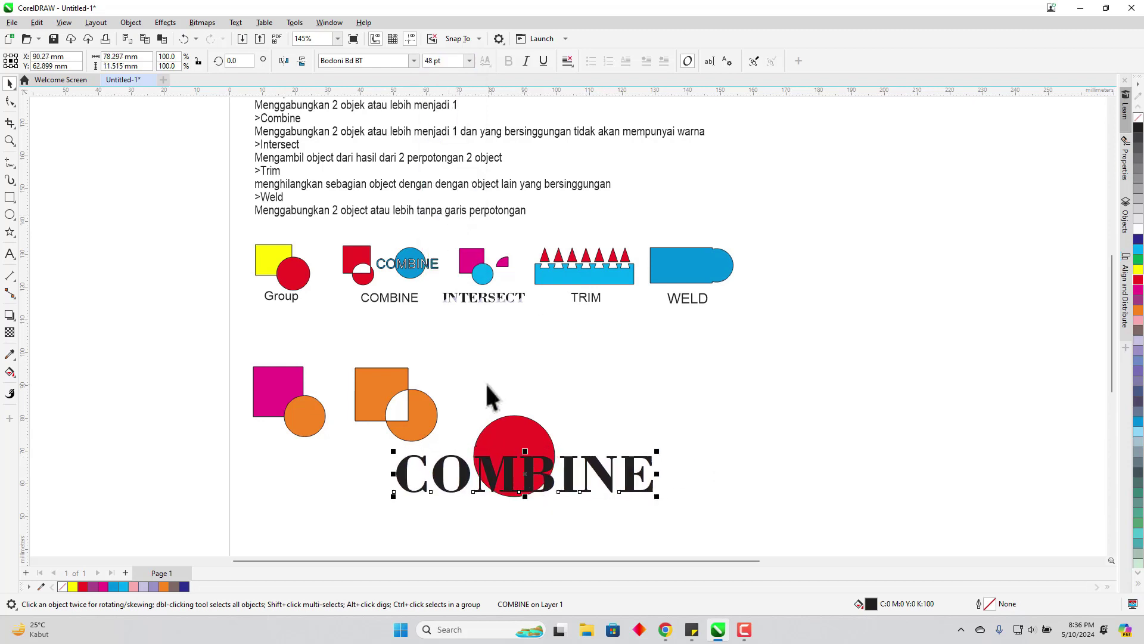
# - Move the combined orange shape to the left of the magenta square, and combine the COMBINE text with the red circle
pyautogui.moveTo(342, 347); pyautogui.dragTo(444, 456)
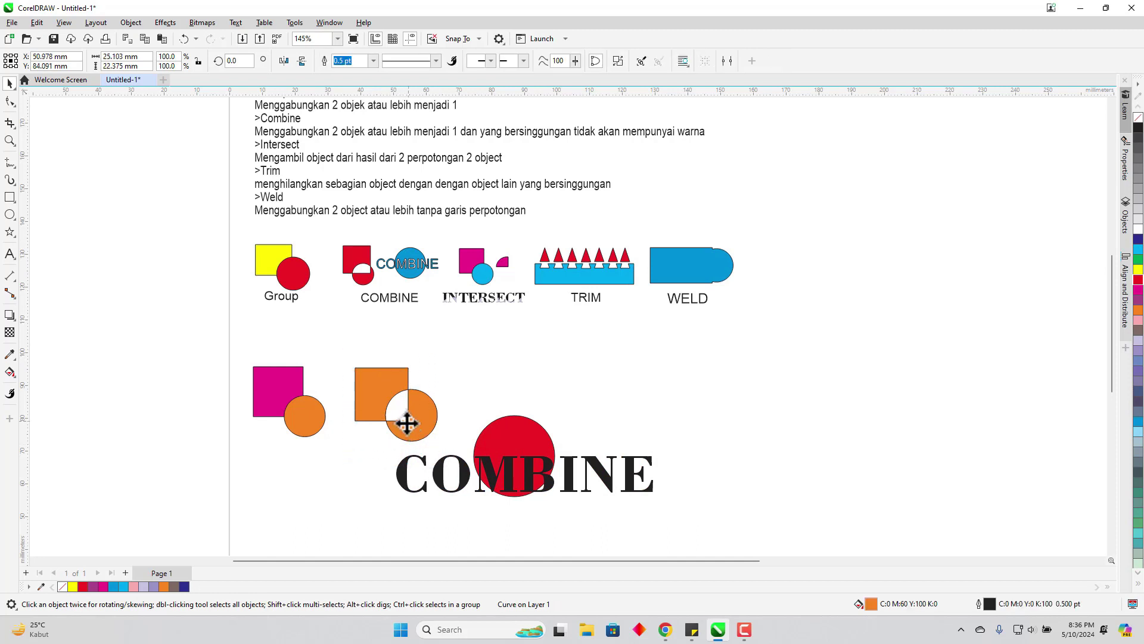
pyautogui.moveTo(404, 422); pyautogui.dragTo(204, 435)
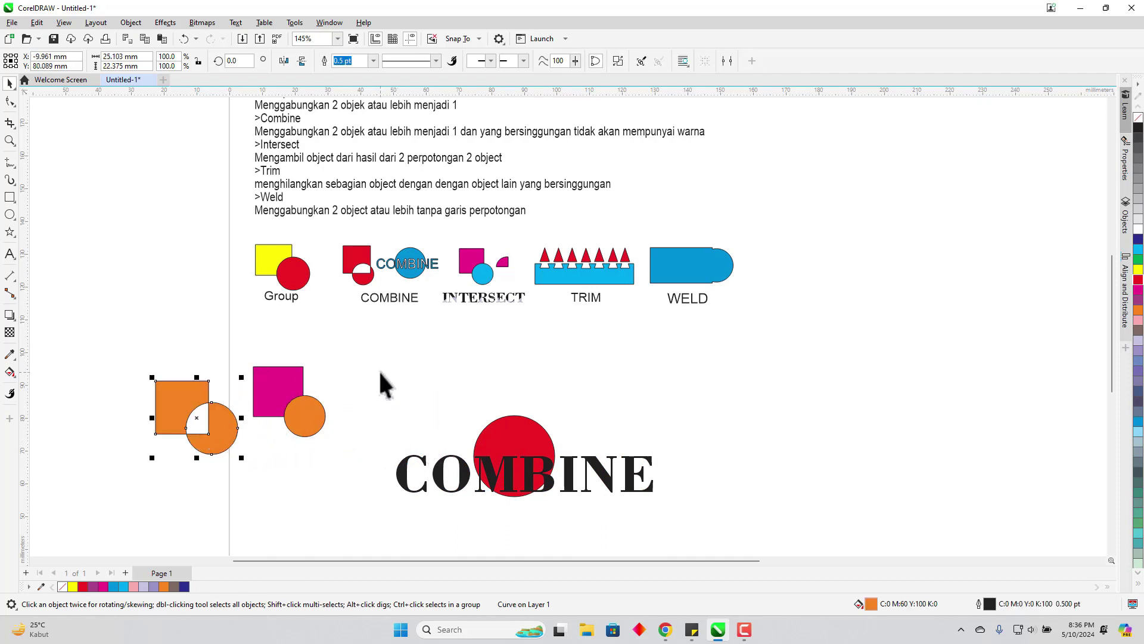
pyautogui.moveTo(380, 370); pyautogui.dragTo(742, 515)
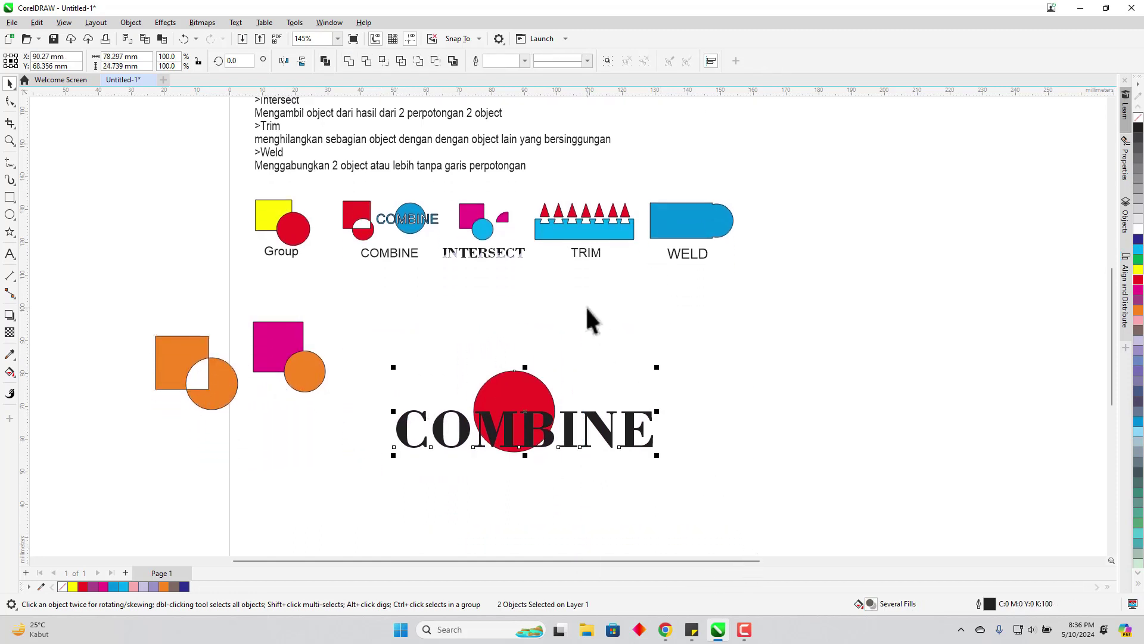
pyautogui.click(326, 62)
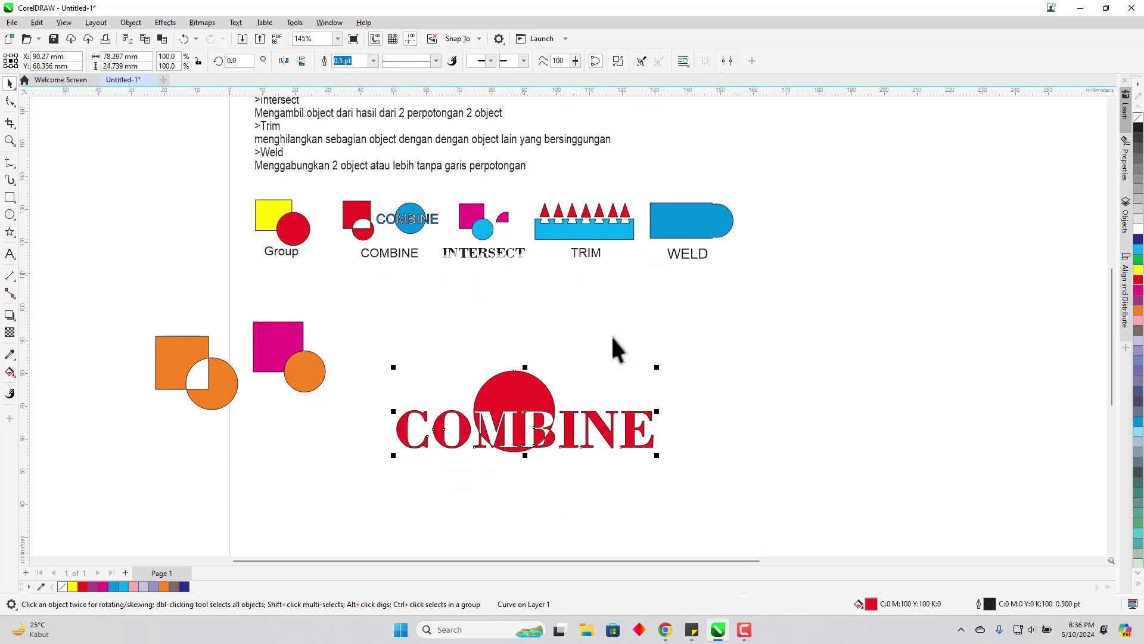
pyautogui.click(744, 432)
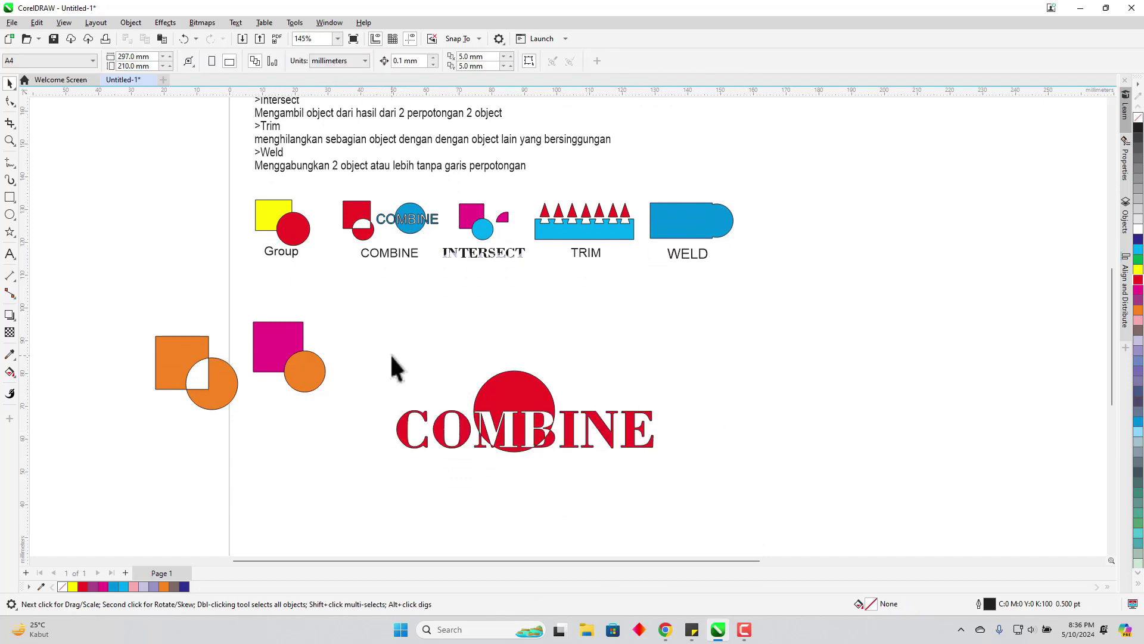
# - Move the combined circle and text up beside the magenta square group and scale it down proportionally to about two thirds
pyautogui.moveTo(543, 402); pyautogui.dragTo(498, 356)
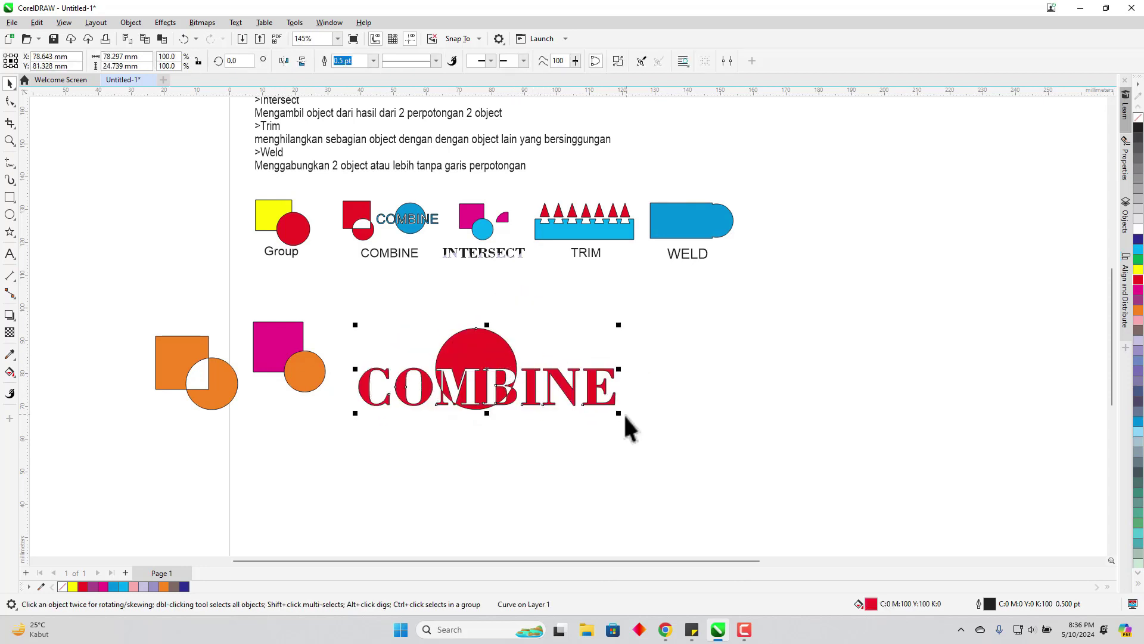
pyautogui.moveTo(621, 410); pyautogui.dragTo(528, 385)
pyautogui.click(556, 448)
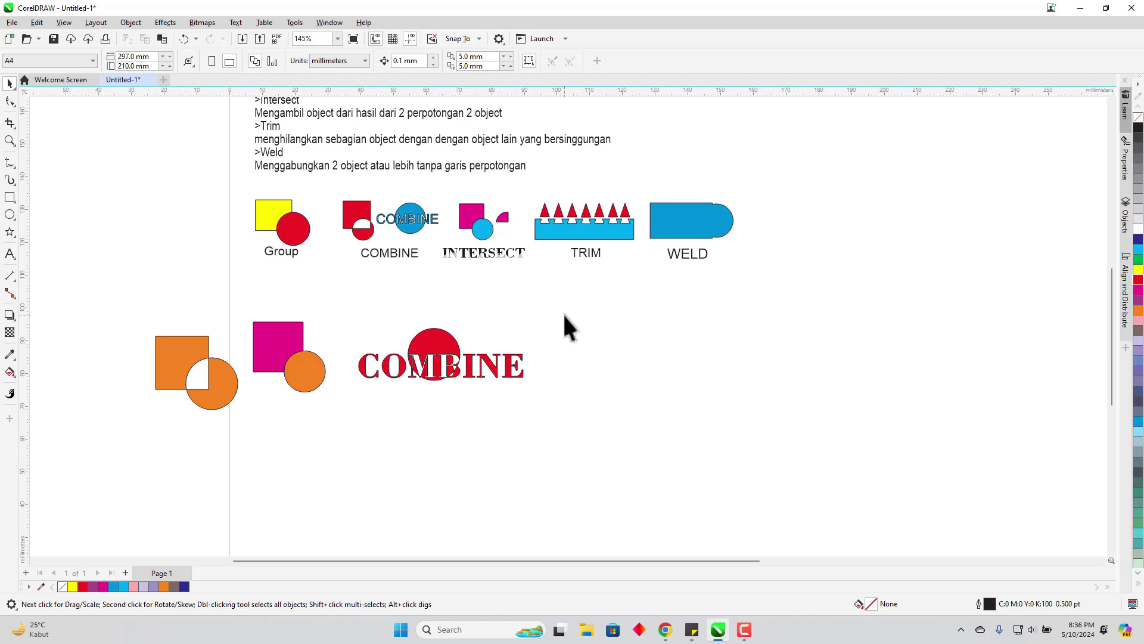
# - Draw a square about 17 mm wide to the right of the red COMBINE shape and fill it orange
pyautogui.click(5, 201)
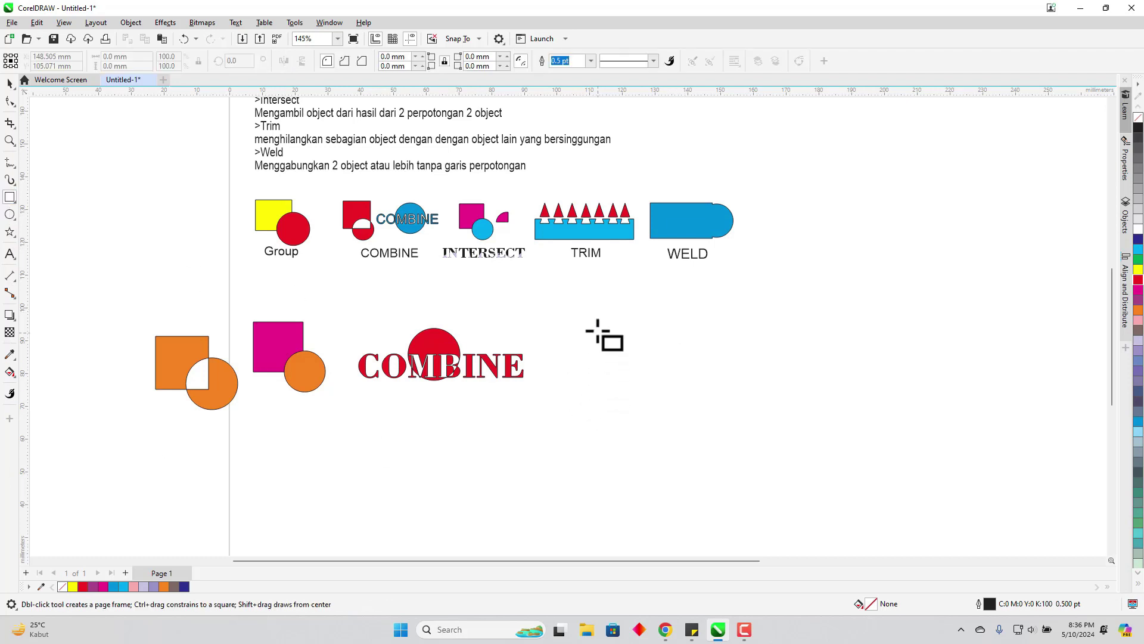
pyautogui.moveTo(596, 328); pyautogui.dragTo(644, 384)
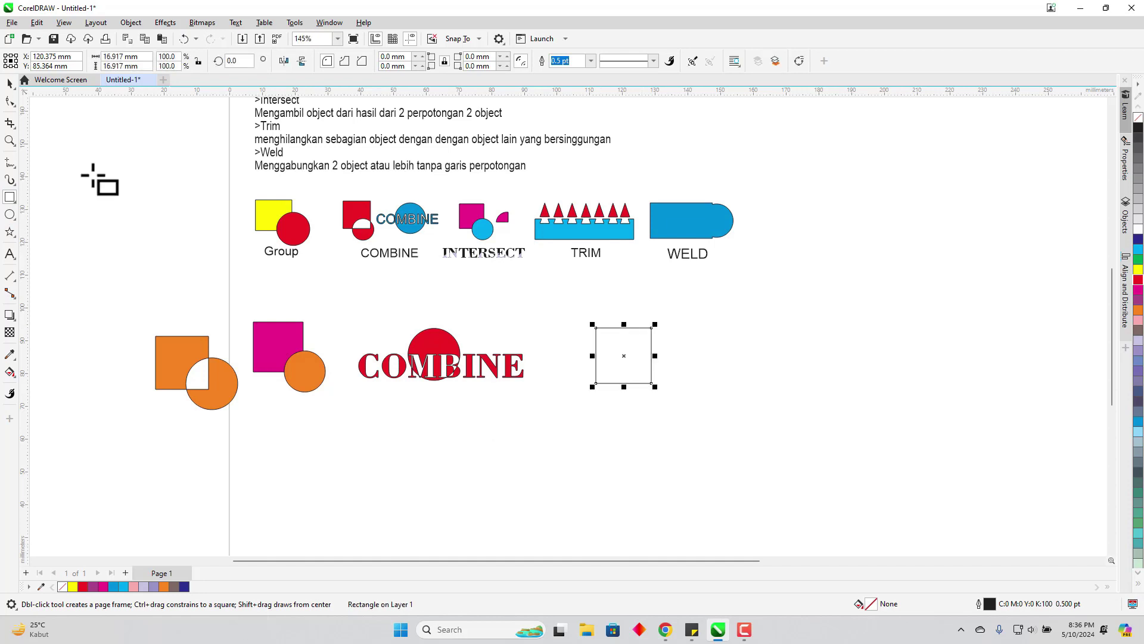
pyautogui.click(1139, 310)
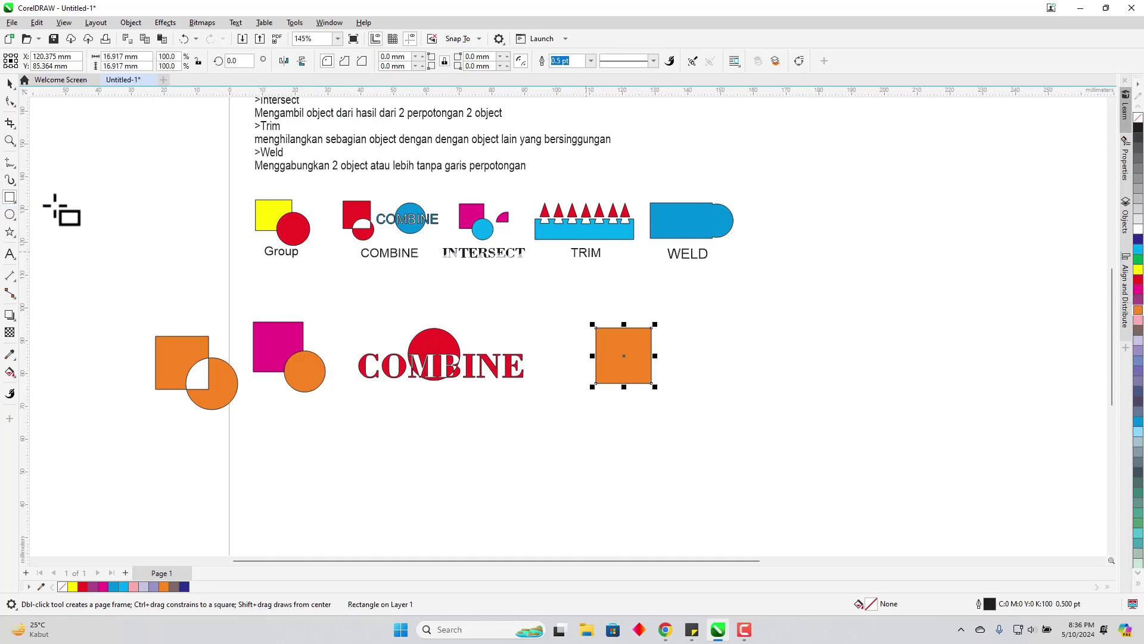
# - Draw a circle about 14 mm in diameter below the new orange square and fill it magenta
pyautogui.click(9, 216)
pyautogui.moveTo(606, 444); pyautogui.dragTo(654, 490)
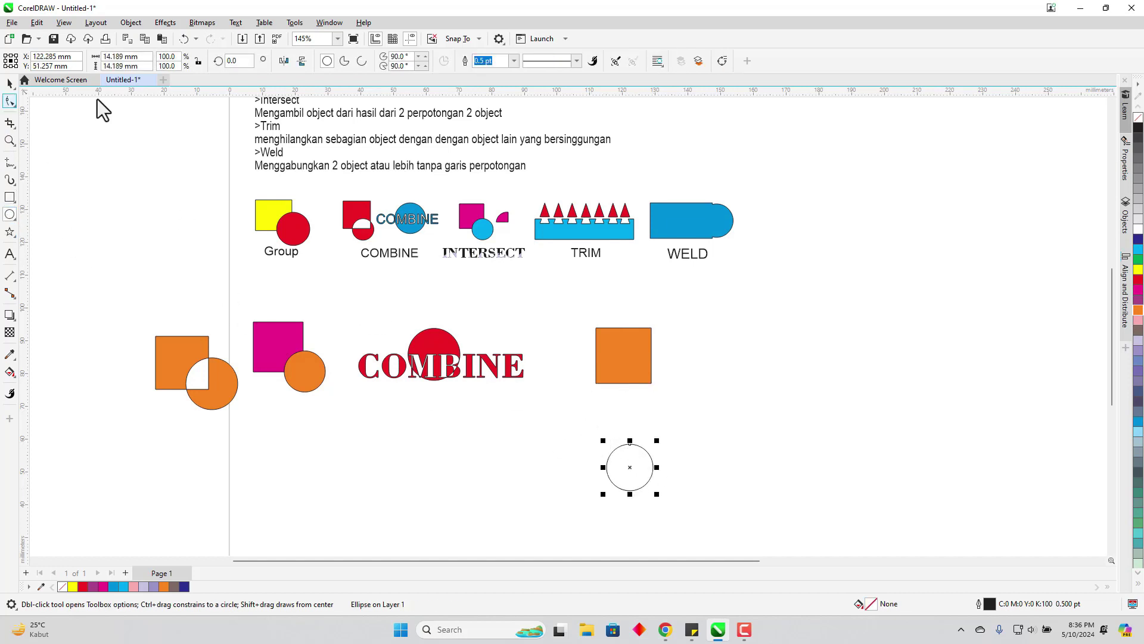
pyautogui.click(1138, 289)
# - Move the magenta circle onto the orange square's lower-right corner and intersect the two shapes
pyautogui.click(10, 84)
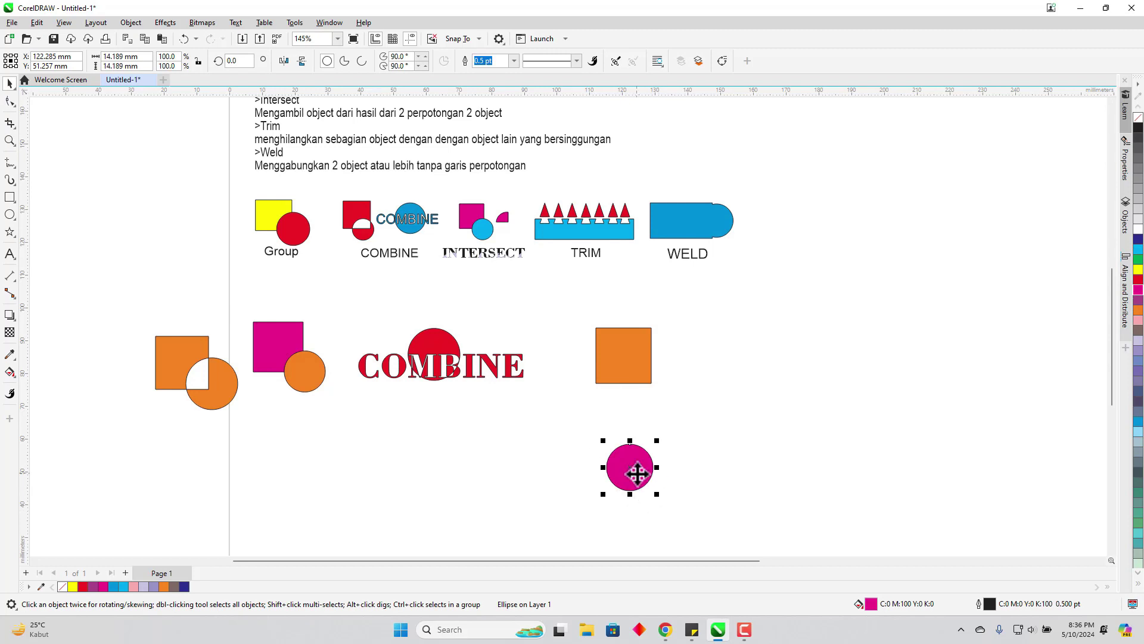
pyautogui.moveTo(637, 474); pyautogui.dragTo(648, 383)
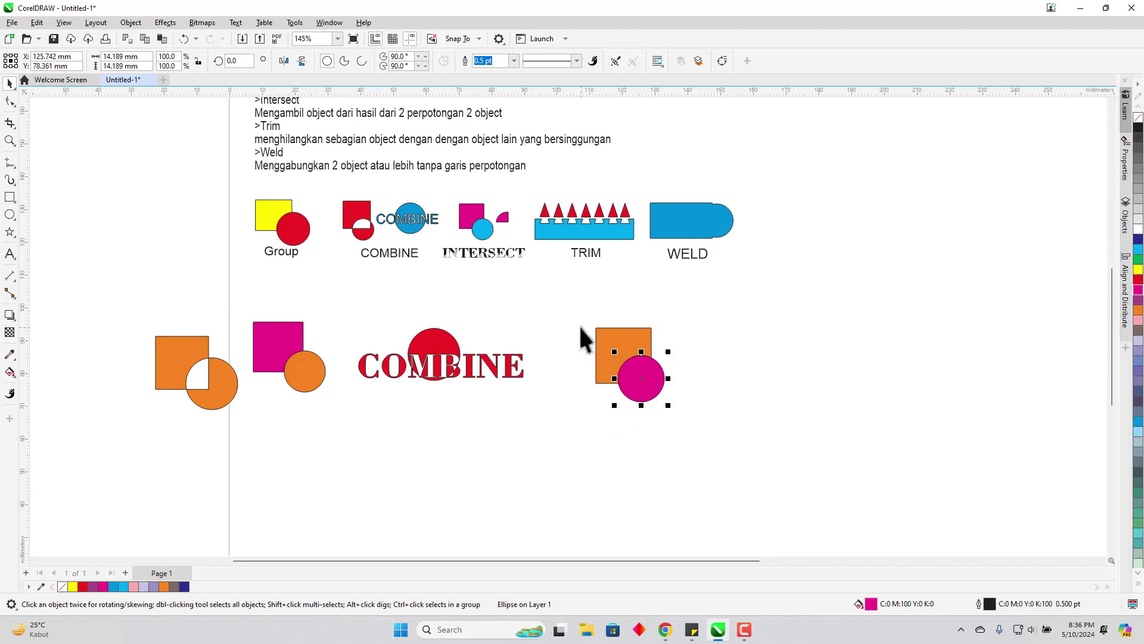
pyautogui.moveTo(726, 450); pyautogui.dragTo(726, 449)
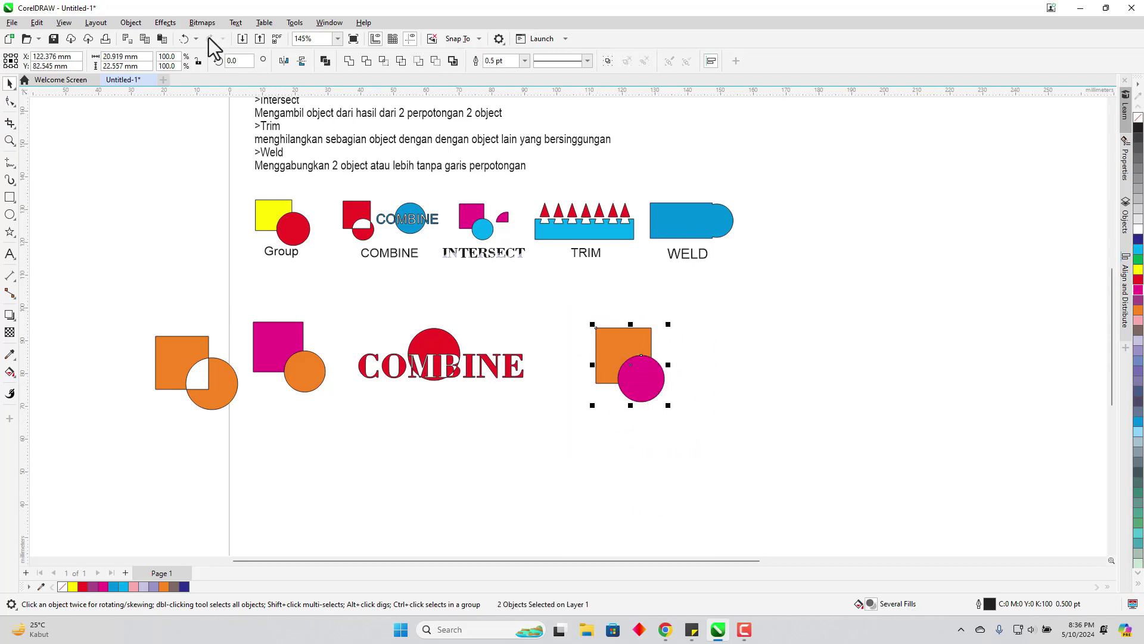
pyautogui.click(388, 63)
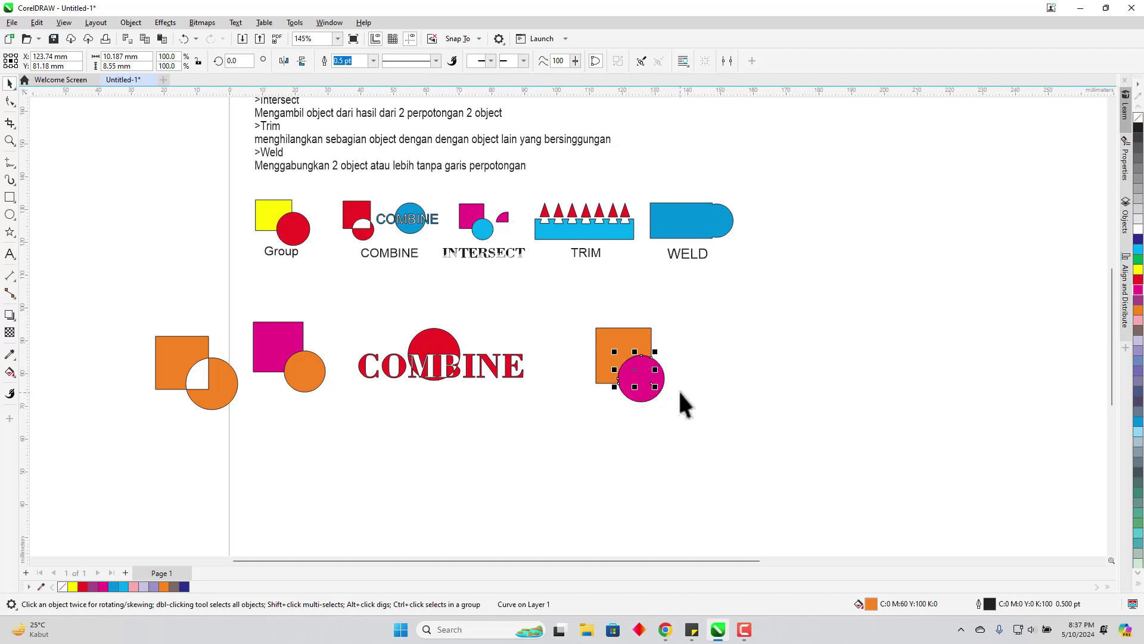
# - Pull the intersection piece out to the upper right of the square, leaving the magenta circle on the square's lower-right corner
pyautogui.moveTo(640, 379); pyautogui.dragTo(701, 345)
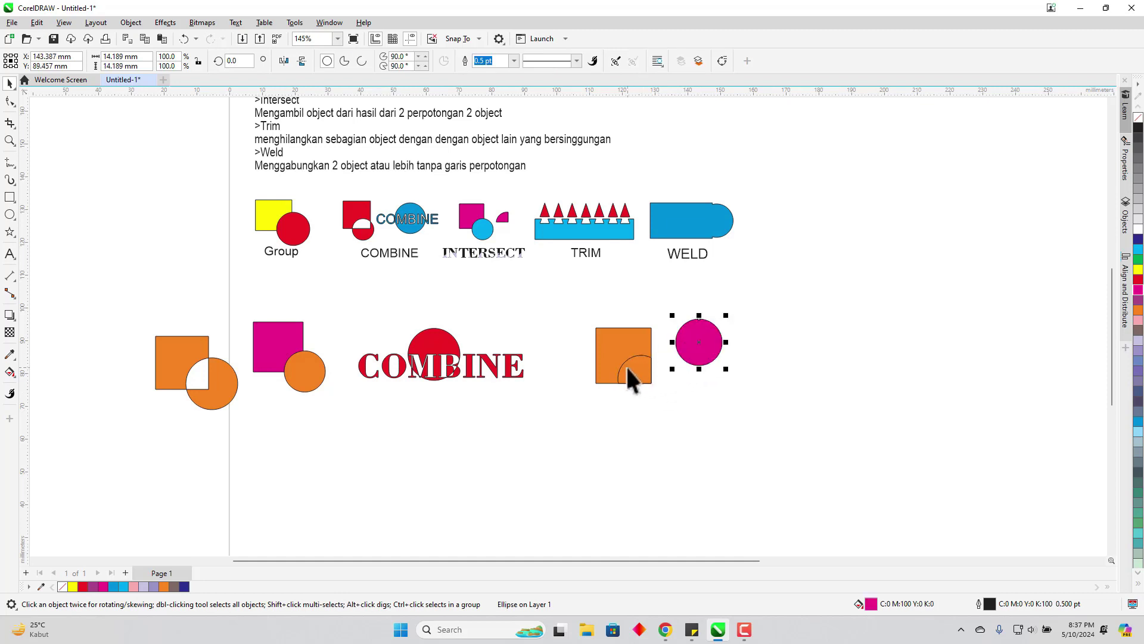
pyautogui.moveTo(632, 379); pyautogui.dragTo(663, 447)
pyautogui.moveTo(703, 358); pyautogui.dragTo(655, 388)
pyautogui.moveTo(669, 429); pyautogui.dragTo(710, 342)
pyautogui.click(778, 382)
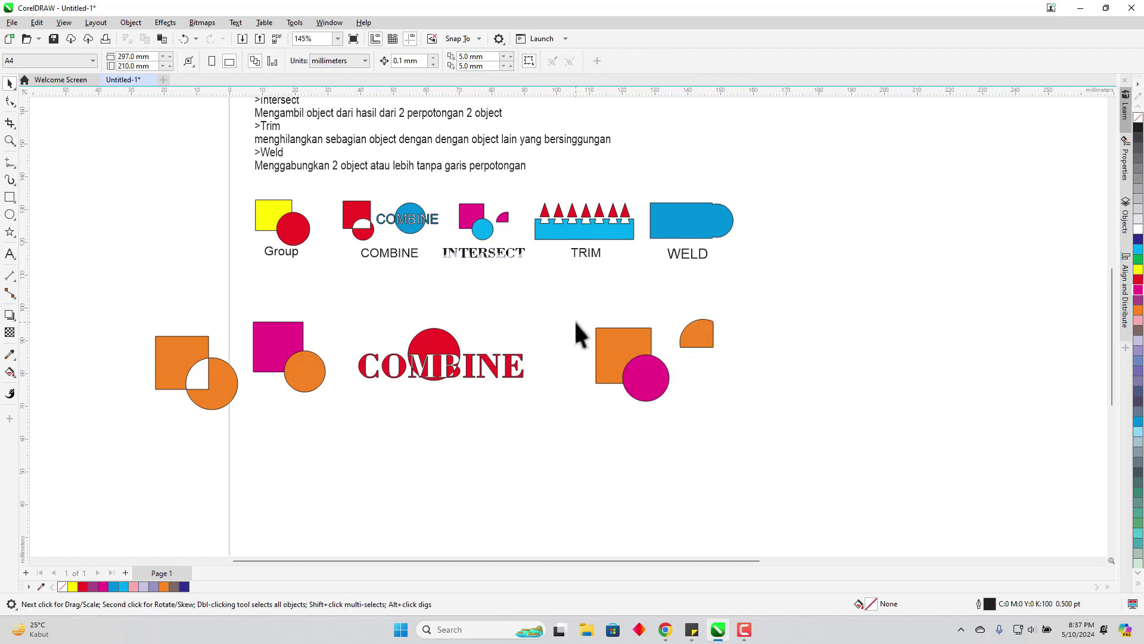
pyautogui.moveTo(742, 417); pyautogui.dragTo(742, 416)
pyautogui.click(612, 425)
# - Add the artistic text "INTERSECT" in the empty area below the red COMBINE shape and the orange square
pyautogui.click(8, 254)
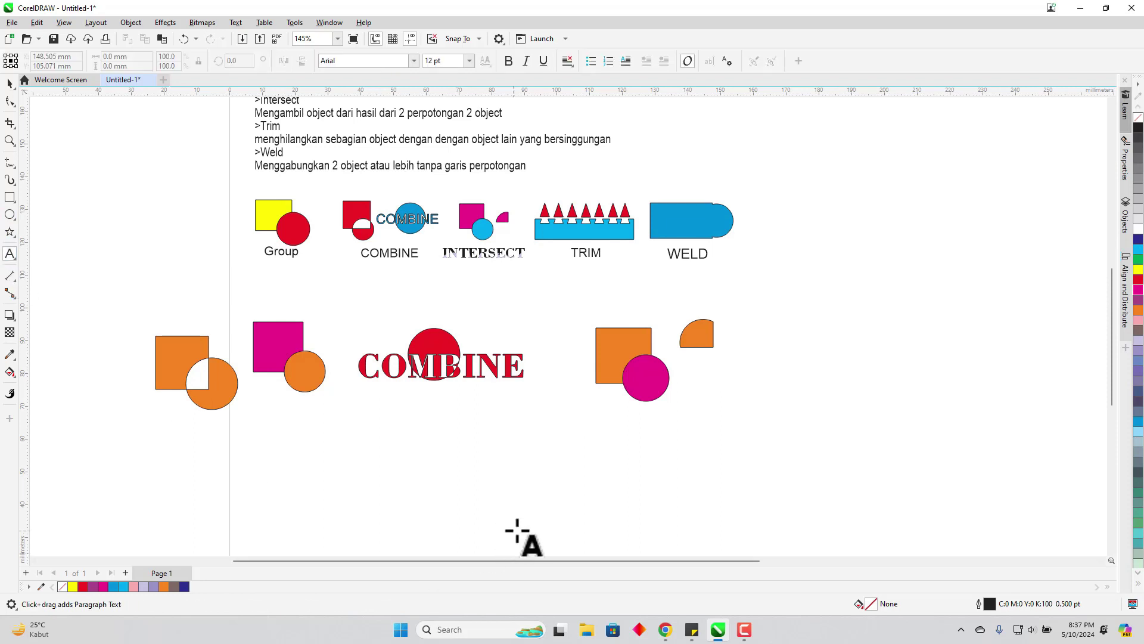
pyautogui.click(504, 478)
pyautogui.scroll(1, 567, 487)
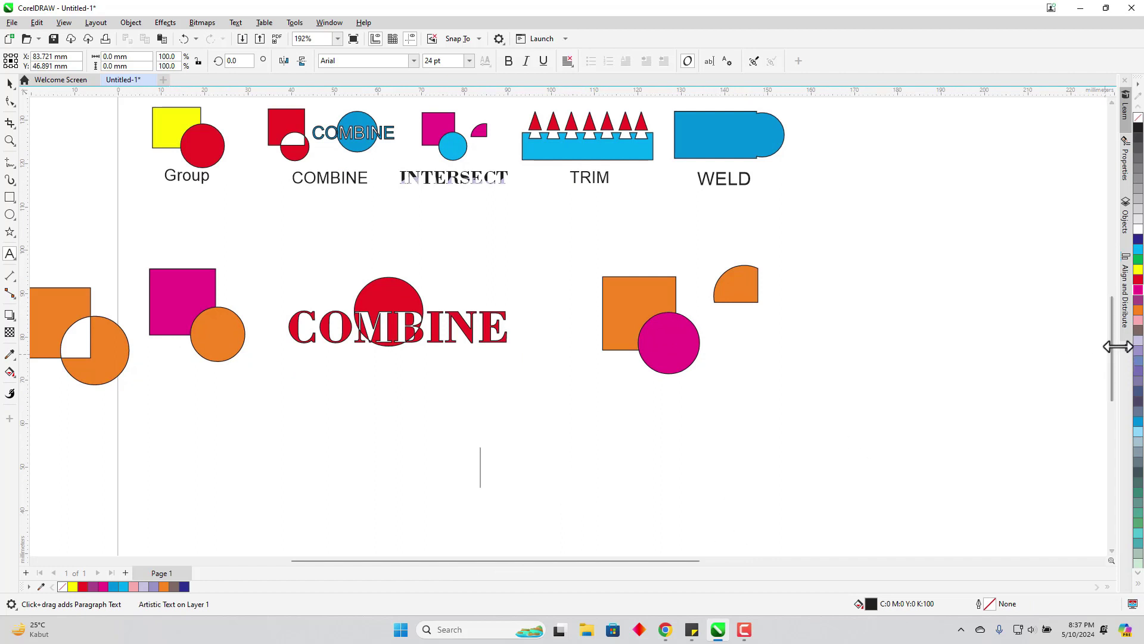
pyautogui.moveTo(1113, 345); pyautogui.dragTo(1115, 382)
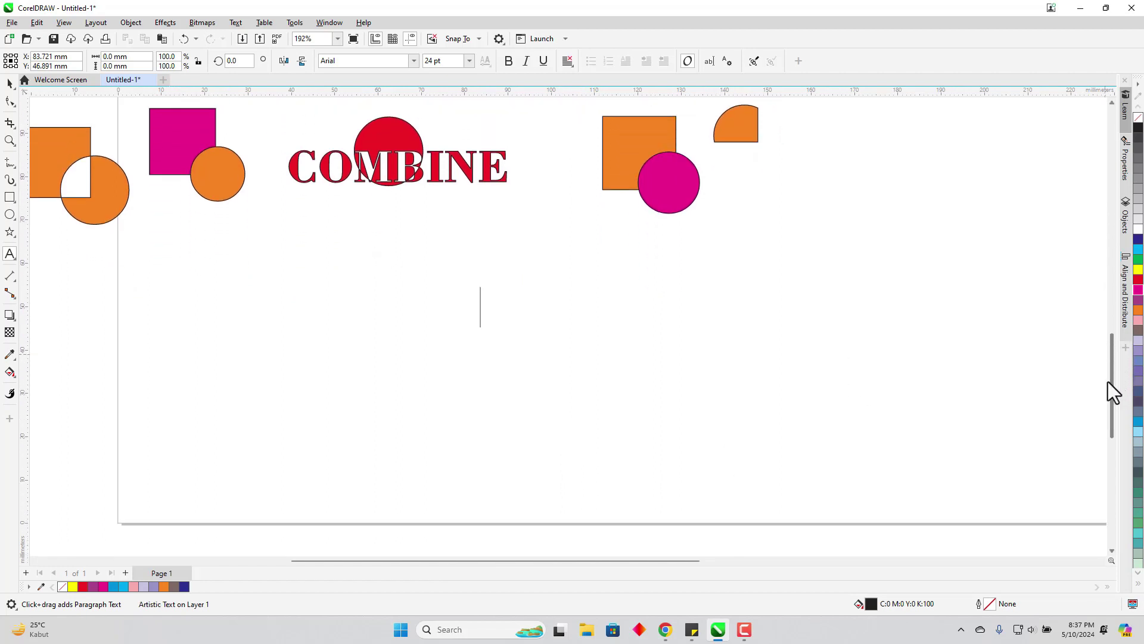
pyautogui.write('INTER')
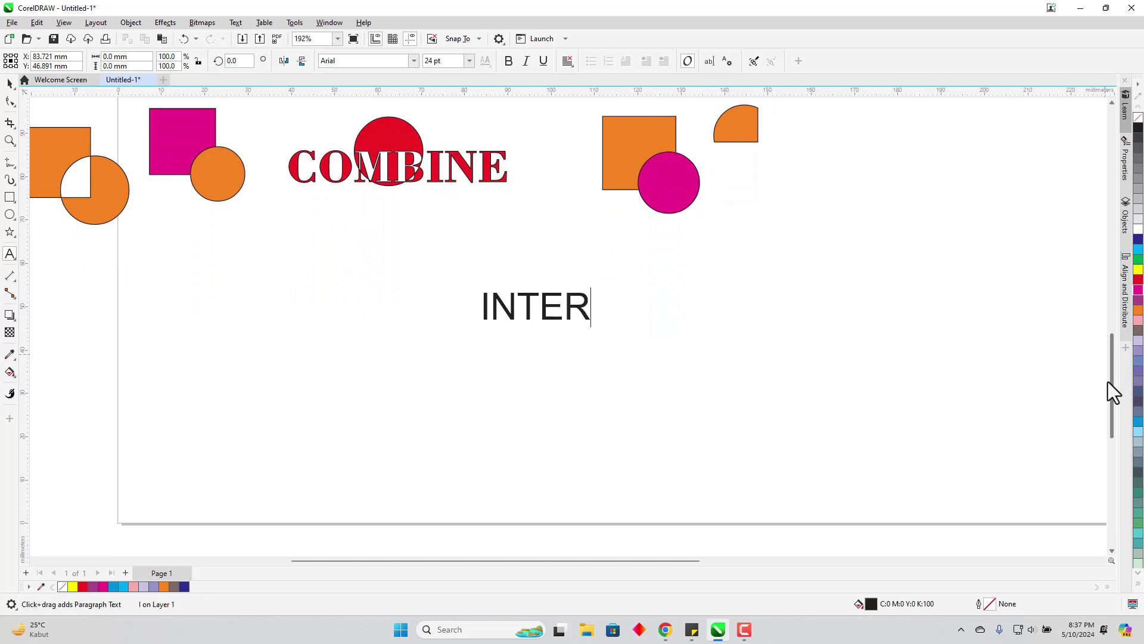
pyautogui.write('SECT')
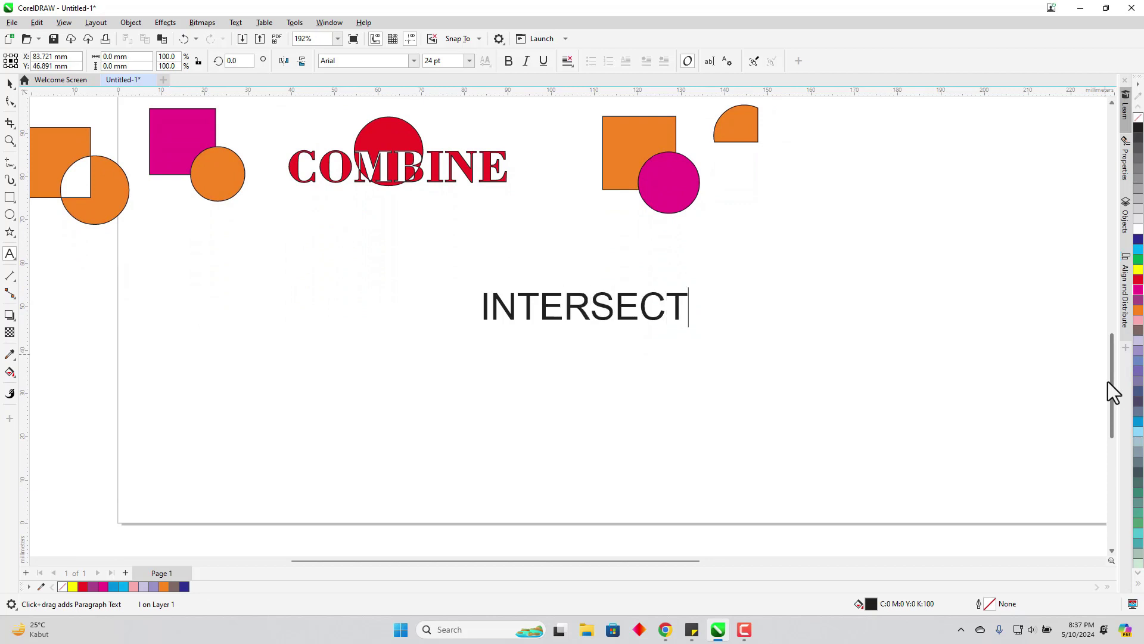
# - Set the INTERSECT text in Bahnschrift at 72 pt and move it down and left within the empty area
pyautogui.hotkey('ctrl', 'a')
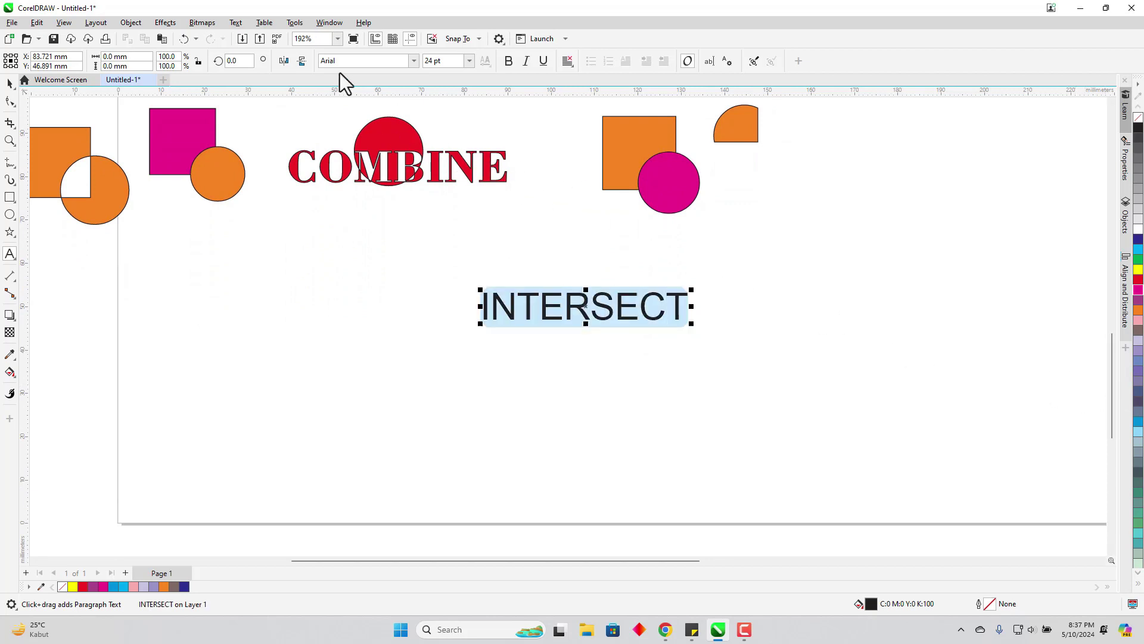
pyautogui.click(413, 60)
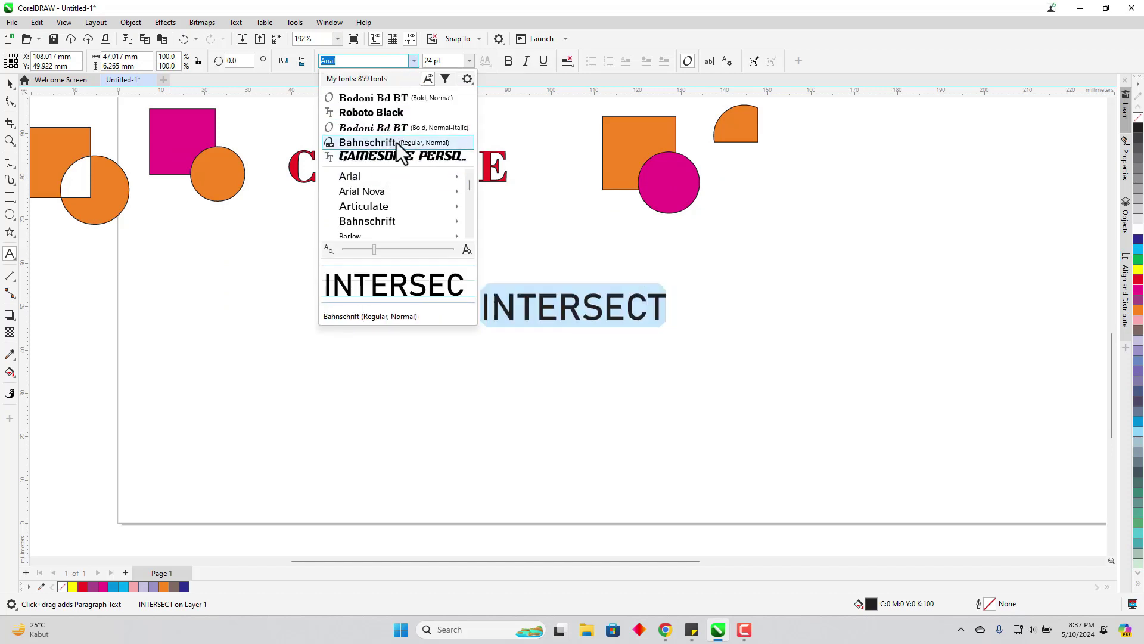
pyautogui.click(382, 143)
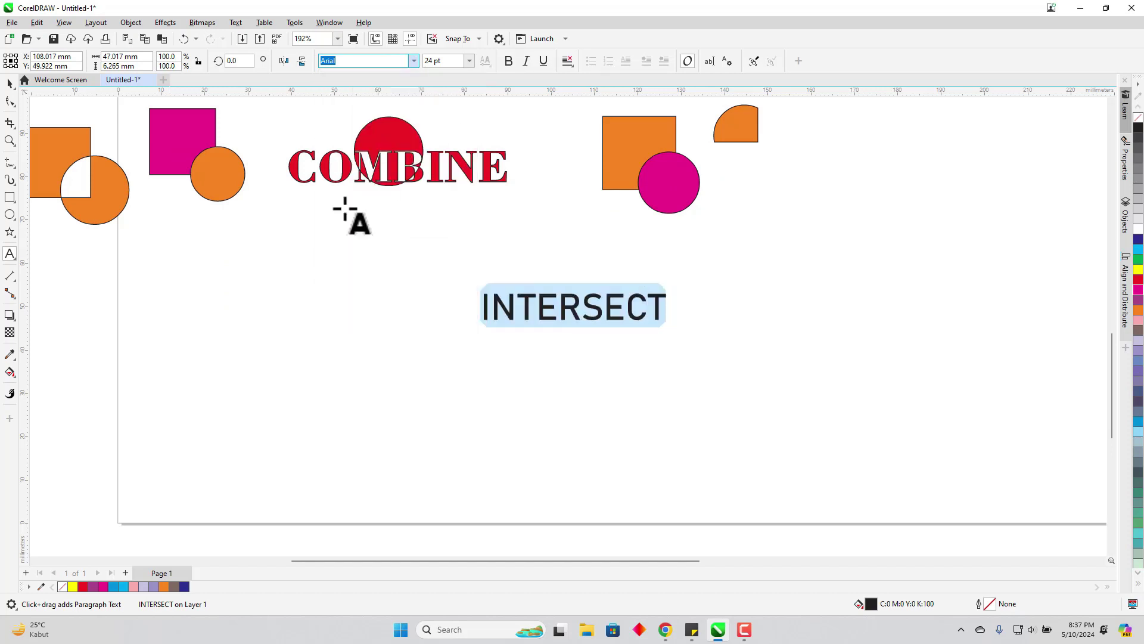
pyautogui.click(468, 60)
pyautogui.click(446, 230)
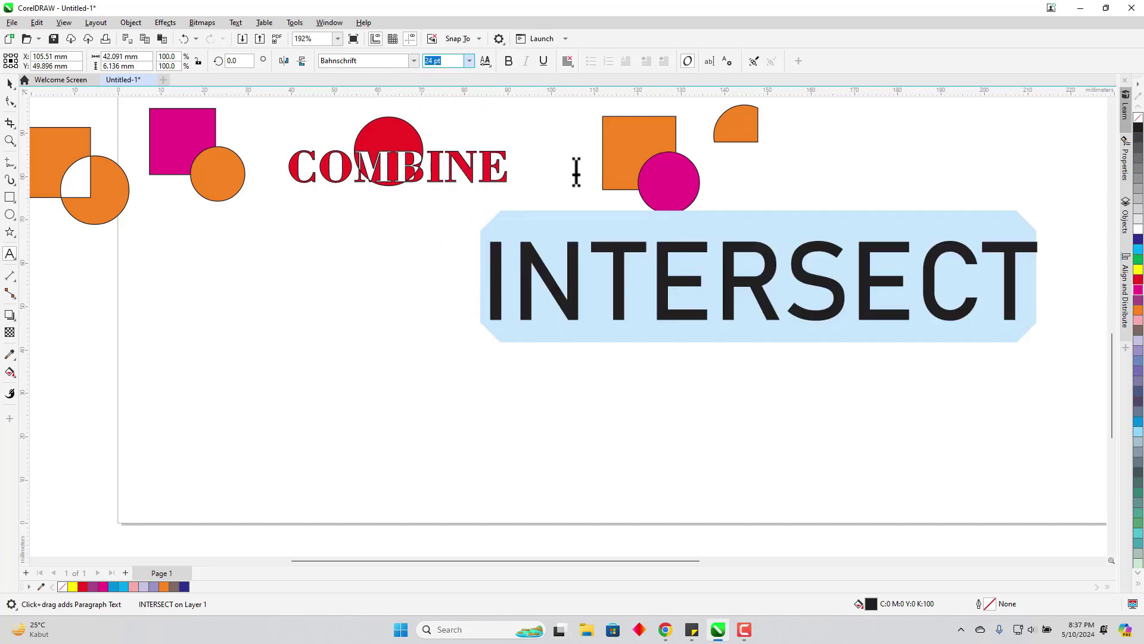
pyautogui.click(10, 84)
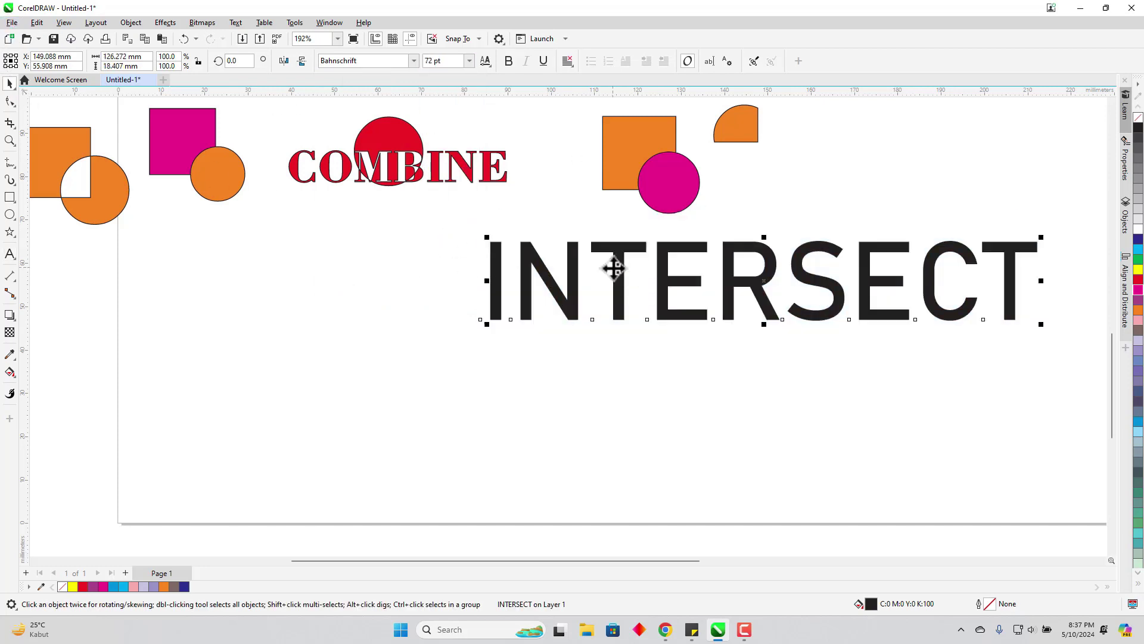
pyautogui.moveTo(613, 281); pyautogui.dragTo(485, 338)
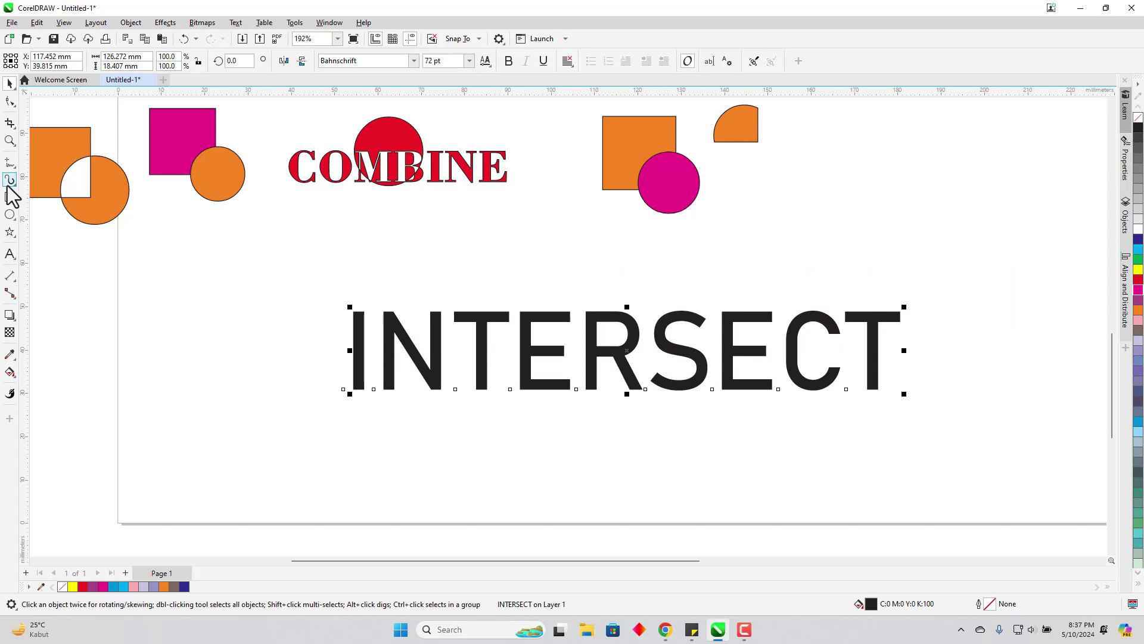
# - Draw a closed freehand wavy shape about 139 × 37 mm over the lower half of the INTERSECT text and fill it magenta
pyautogui.click(8, 164)
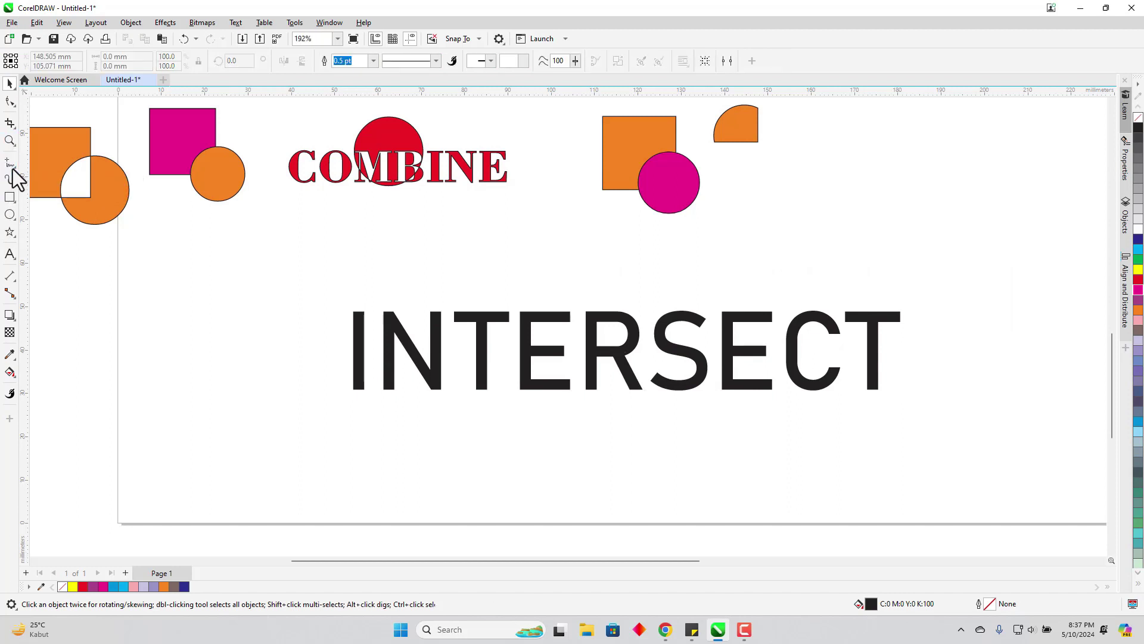
pyautogui.moveTo(297, 428)
pyautogui.mouseDown()
pyautogui.moveTo(327, 373)
pyautogui.moveTo(376, 349)
pyautogui.moveTo(401, 374)
pyautogui.moveTo(486, 346)
pyautogui.moveTo(625, 354)
pyautogui.moveTo(641, 383)
pyautogui.moveTo(681, 345)
pyautogui.moveTo(825, 327)
pyautogui.moveTo(895, 378)
pyautogui.moveTo(902, 420)
pyautogui.moveTo(795, 455)
pyautogui.moveTo(558, 448)
pyautogui.moveTo(360, 476)
pyautogui.moveTo(311, 461)
pyautogui.moveTo(299, 429)
pyautogui.mouseUp()
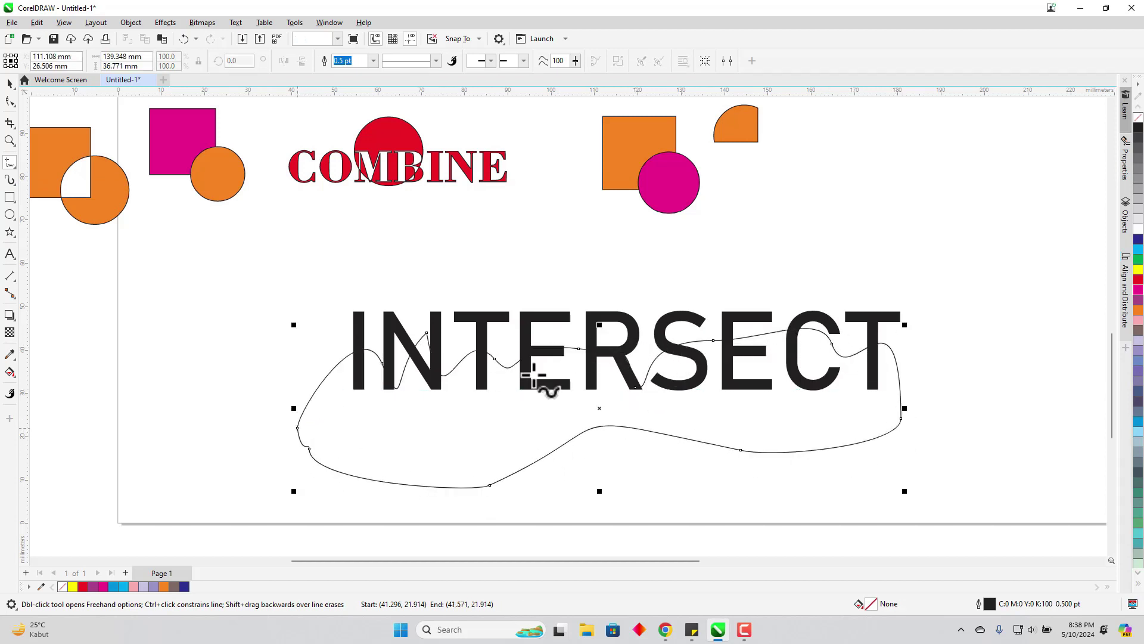
pyautogui.click(1138, 290)
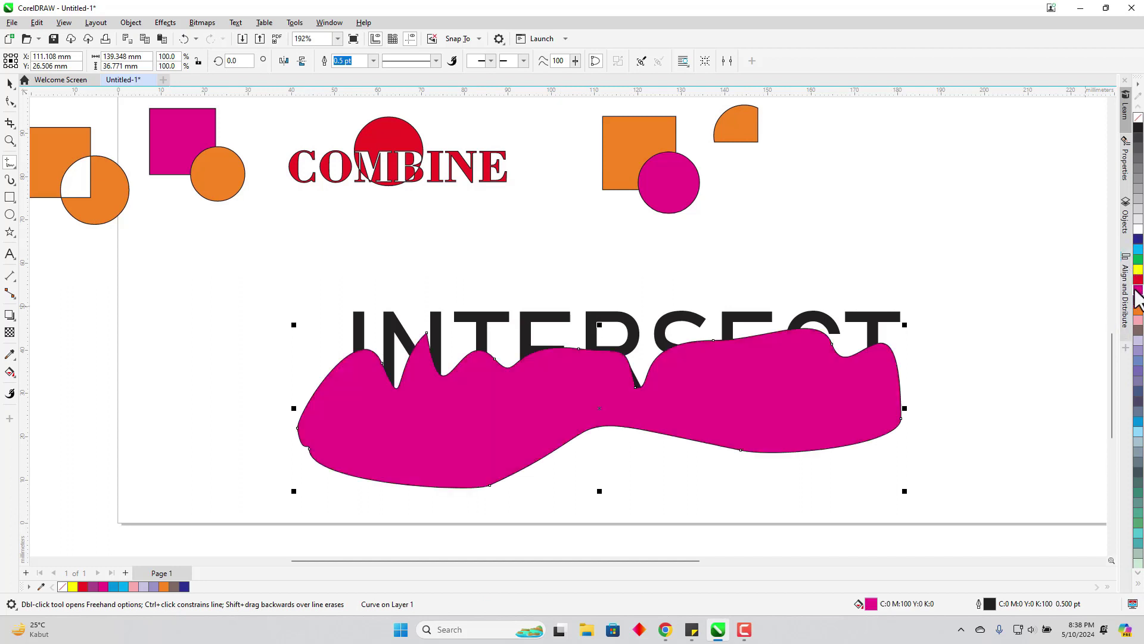
# - Intersect the magenta wavy shape with the INTERSECT text
pyautogui.click(7, 82)
pyautogui.moveTo(236, 264); pyautogui.dragTo(640, 514)
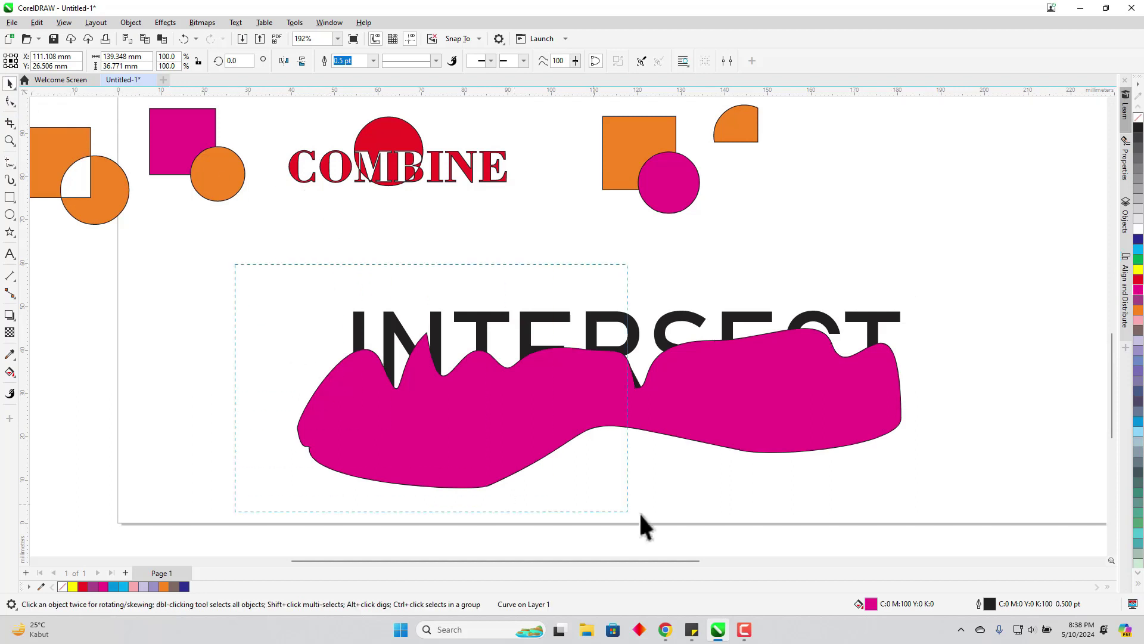
pyautogui.moveTo(947, 516); pyautogui.dragTo(953, 516)
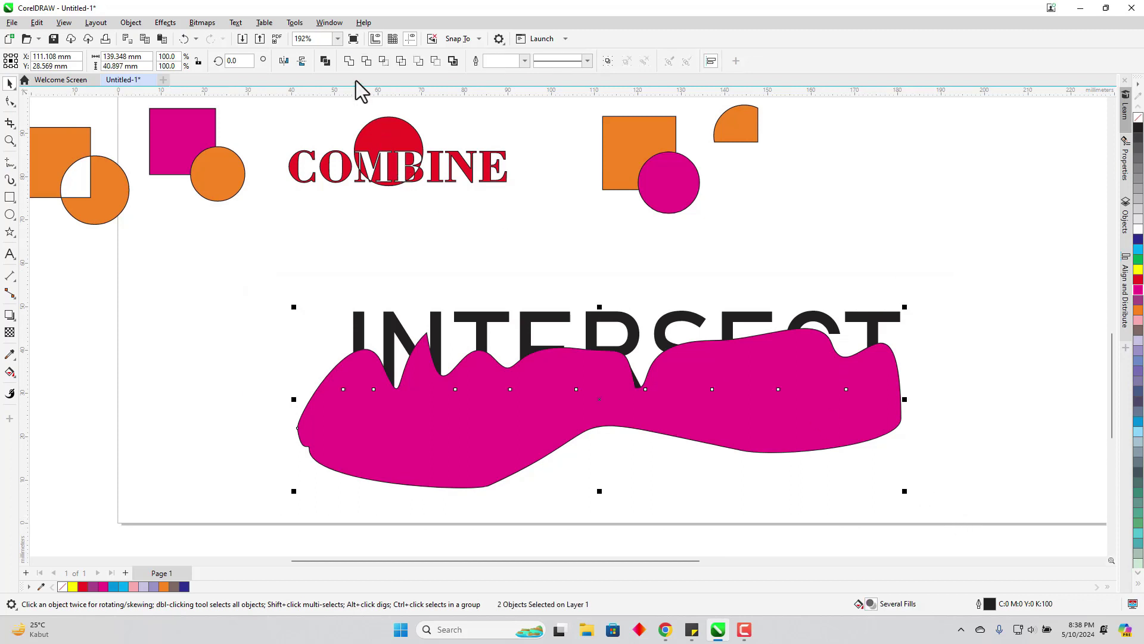
pyautogui.click(384, 62)
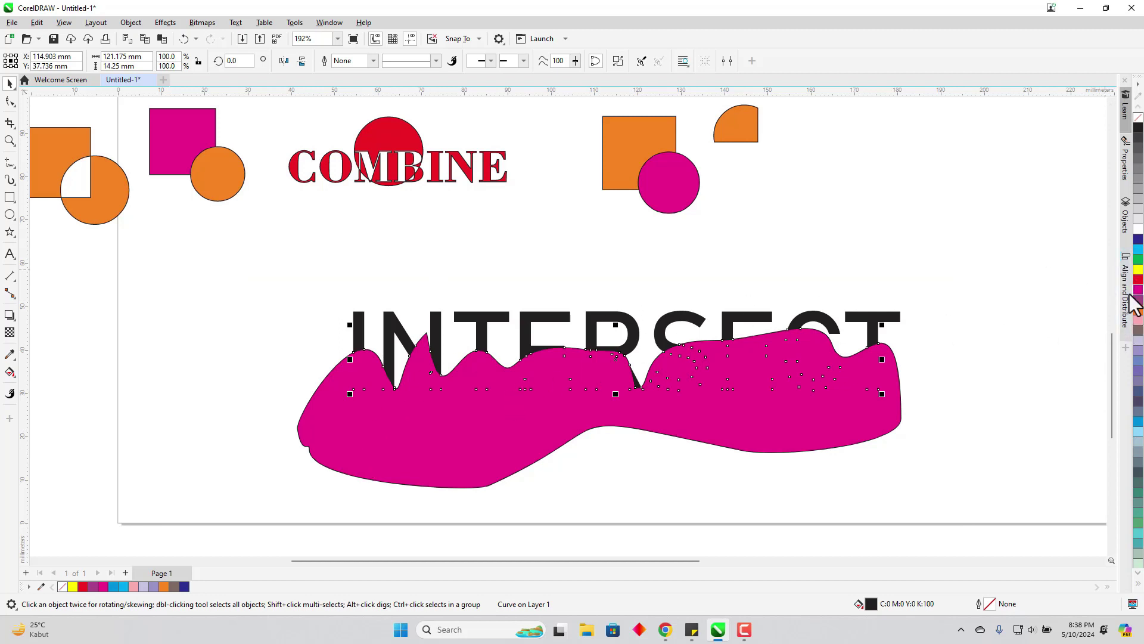
# - Move the wavy shape off the text to the lower right and fill the intersection piece on the letters magenta
pyautogui.click(502, 437)
pyautogui.moveTo(223, 456); pyautogui.dragTo(876, 483)
pyautogui.scroll(-2, 899, 439)
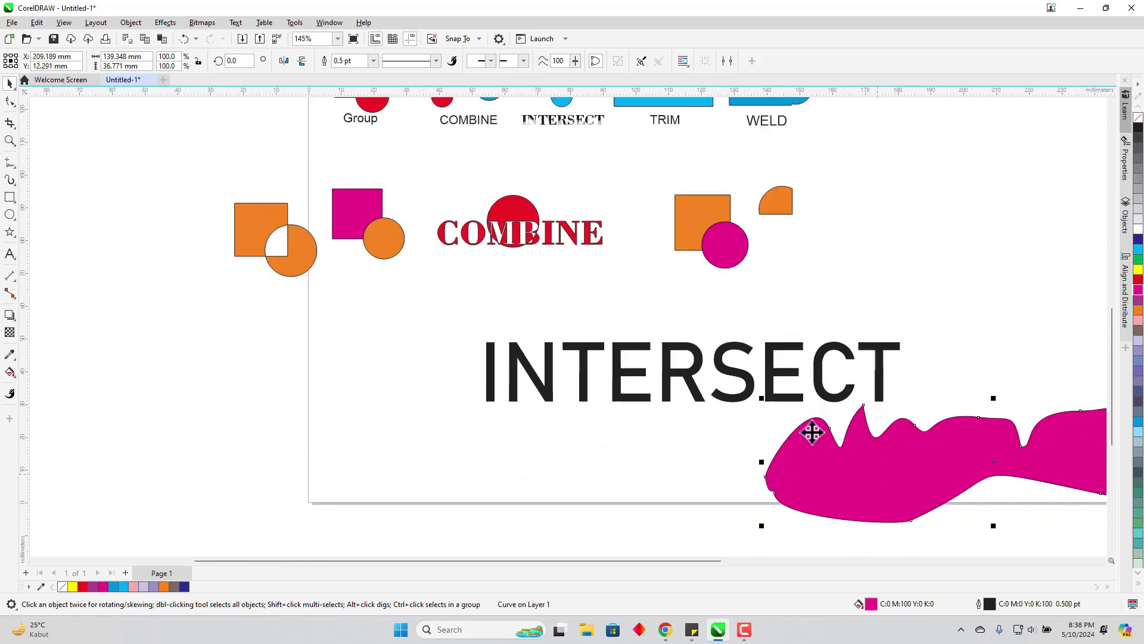
pyautogui.scroll(2, 491, 388)
pyautogui.click(492, 388)
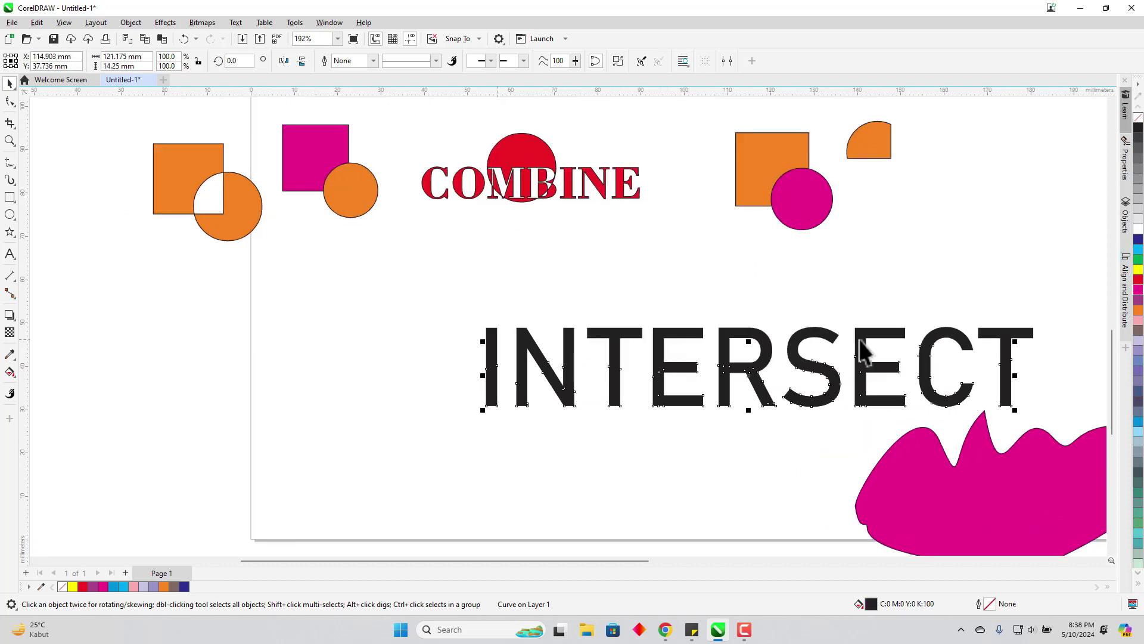
pyautogui.click(1137, 290)
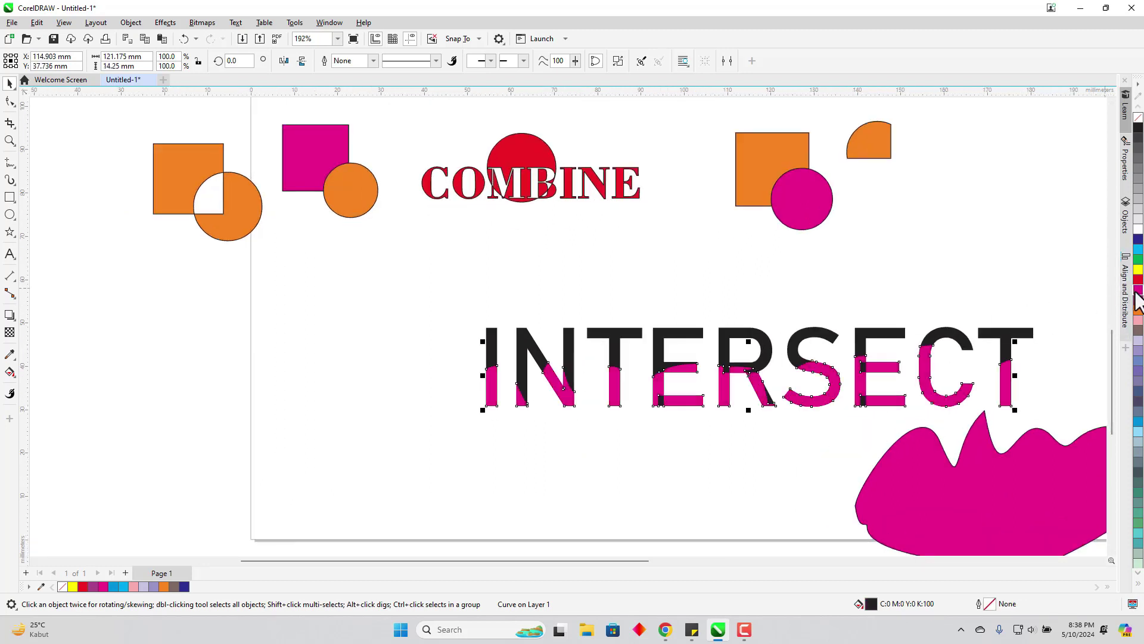
pyautogui.click(896, 246)
# - Move the magenta wavy shape off the page to the left and delete it
pyautogui.click(982, 543)
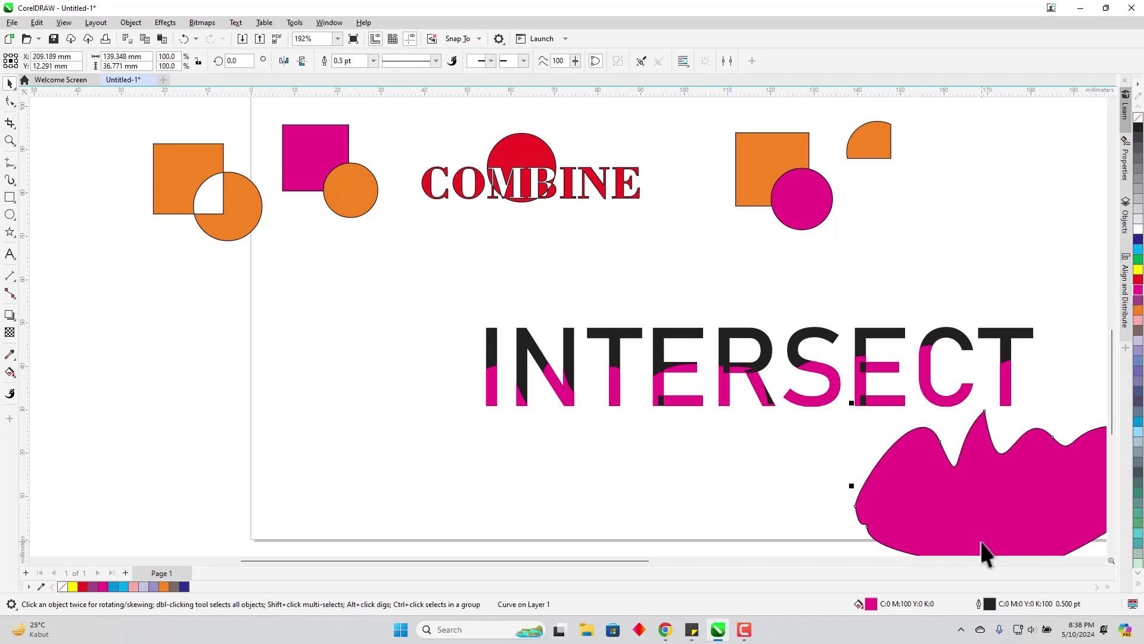
pyautogui.scroll(-3, 982, 543)
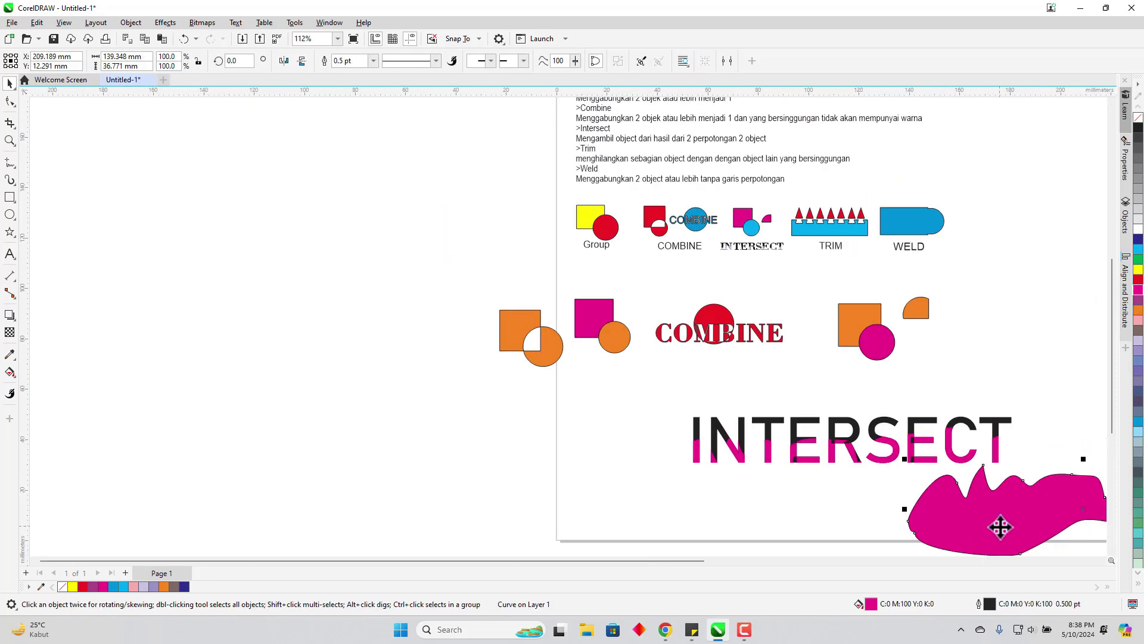
pyautogui.moveTo(1002, 528); pyautogui.dragTo(410, 450)
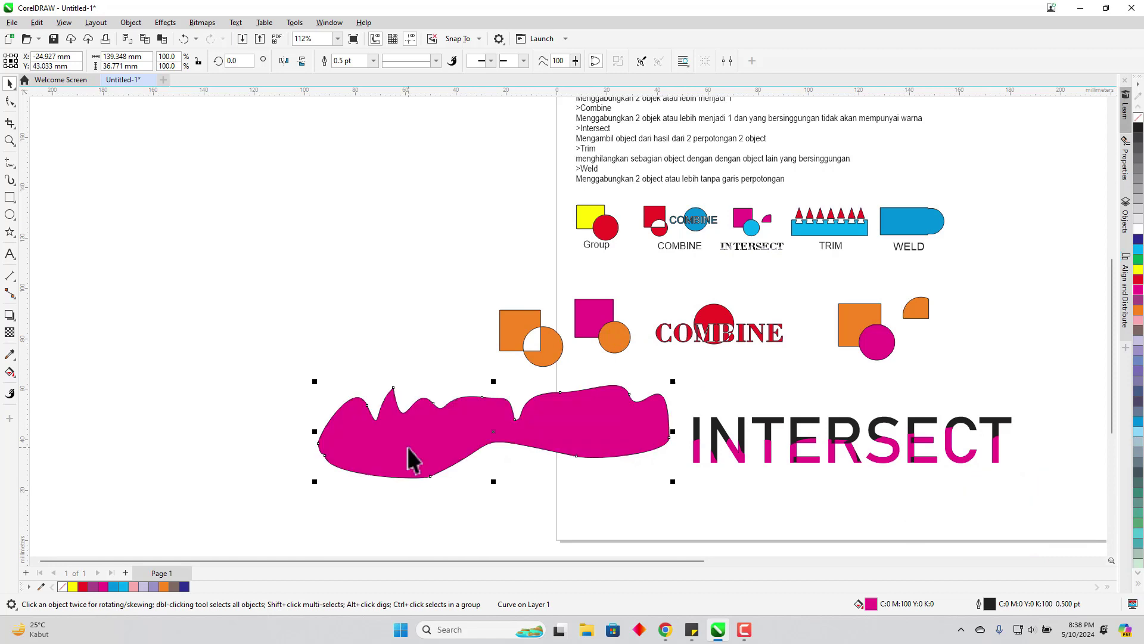
pyautogui.press('Delete')
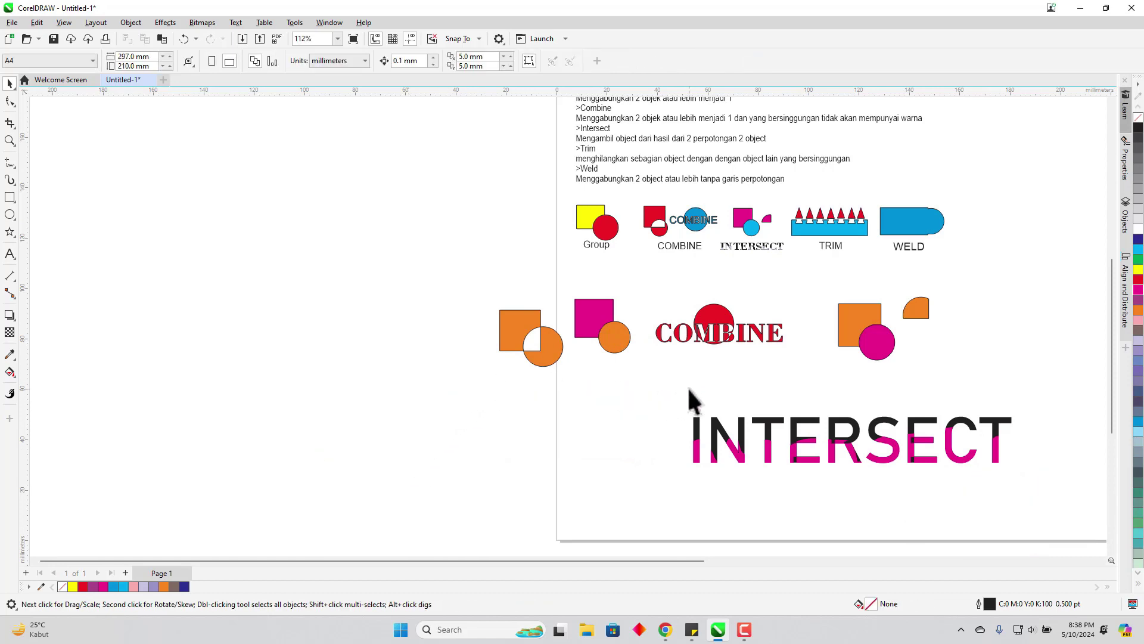
# - Pull the black INTERSECT text away from its magenta intersection piece and undo the move
pyautogui.moveTo(1047, 527); pyautogui.dragTo(1047, 527)
pyautogui.scroll(4, 1013, 453)
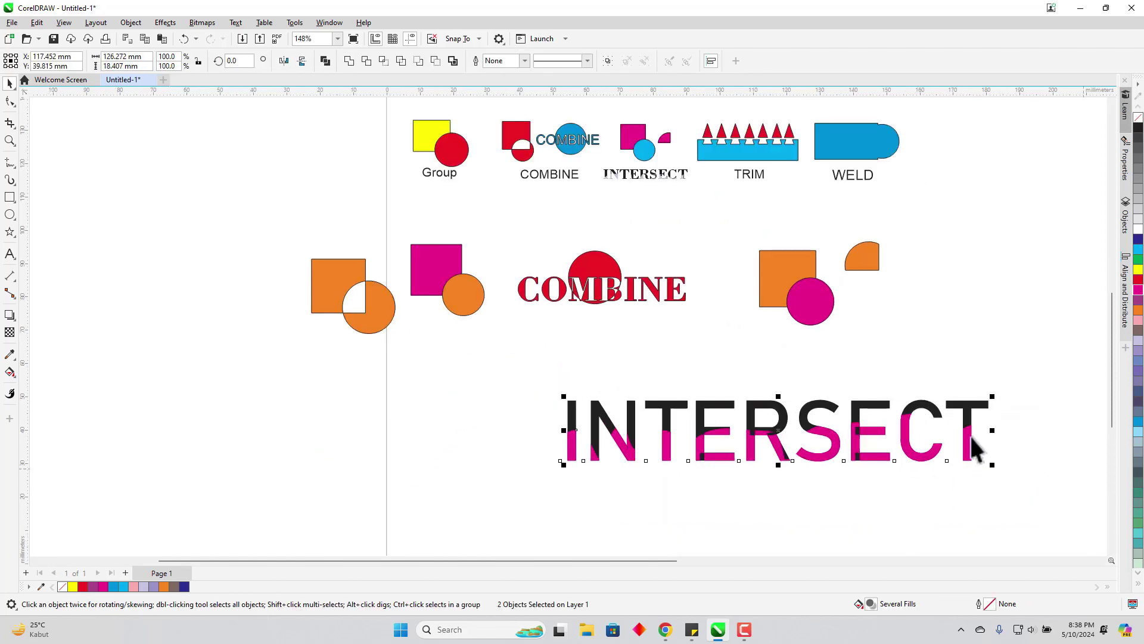
pyautogui.click(983, 391)
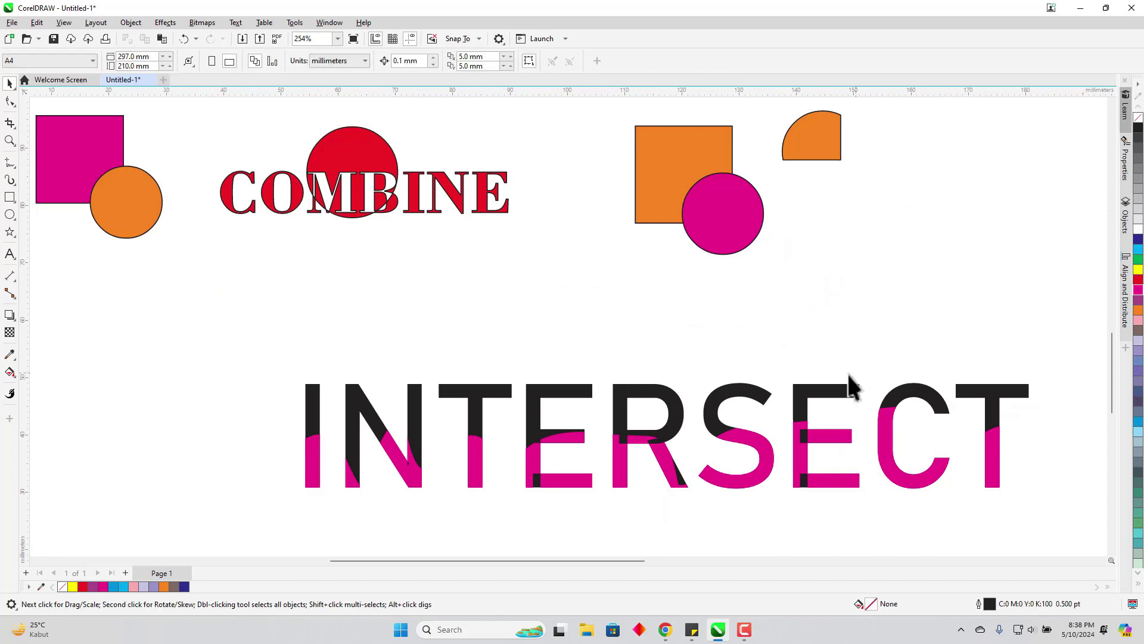
pyautogui.moveTo(721, 407); pyautogui.dragTo(804, 324)
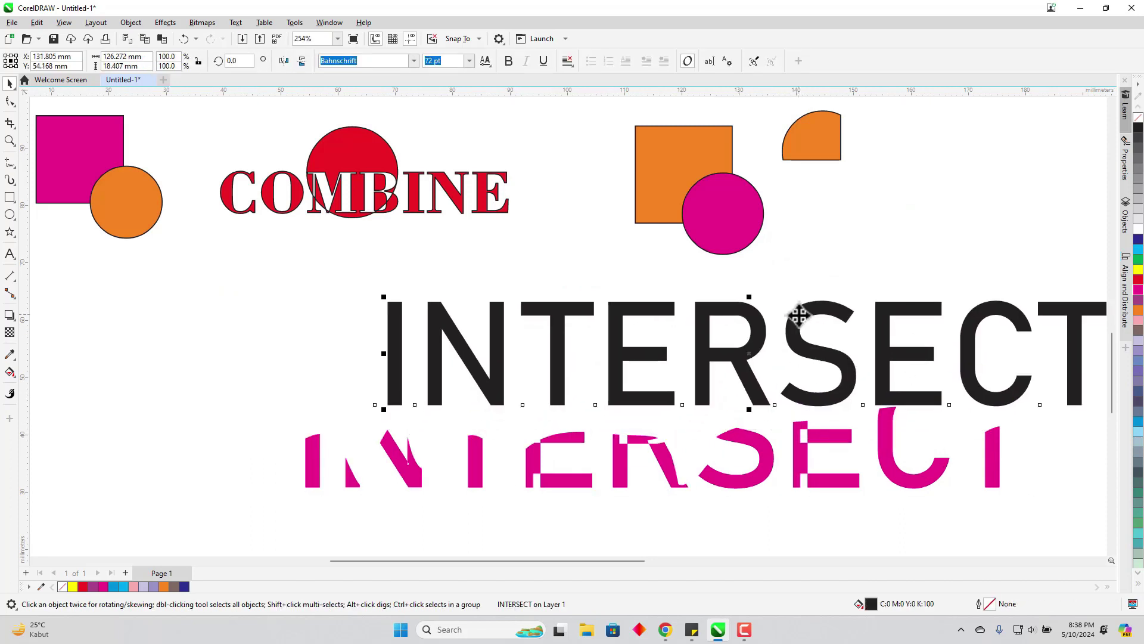
pyautogui.hotkey('ctrl', 'z')
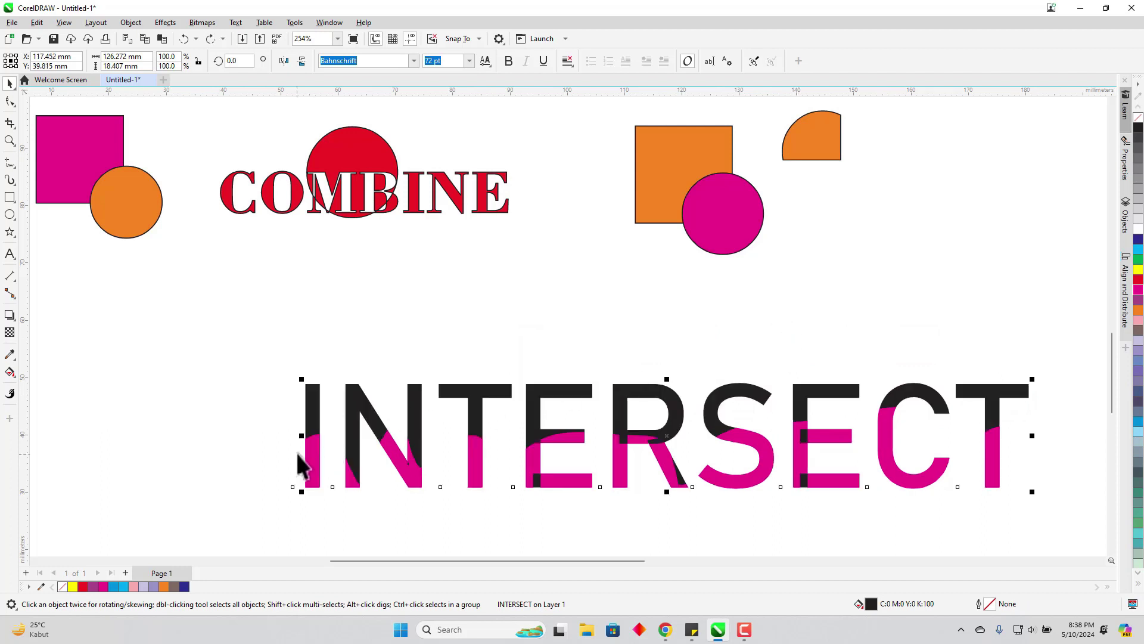
# - Group the black INTERSECT text with its magenta intersection piece
pyautogui.moveTo(232, 310); pyautogui.dragTo(975, 496)
pyautogui.moveTo(1078, 537); pyautogui.dragTo(1076, 540)
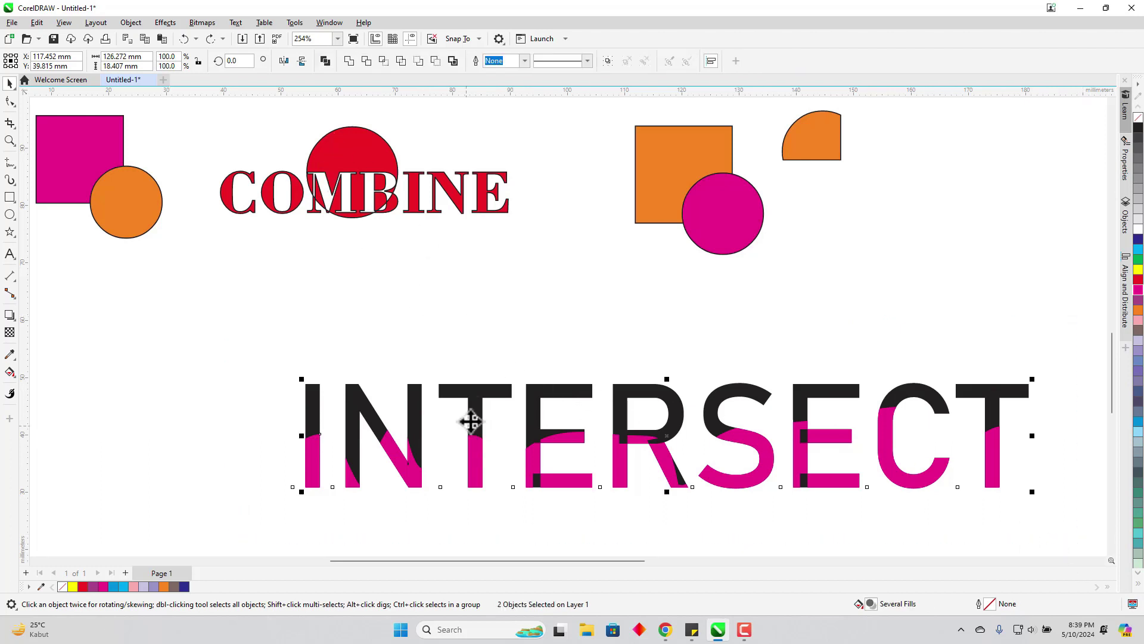
pyautogui.rightClick(471, 421)
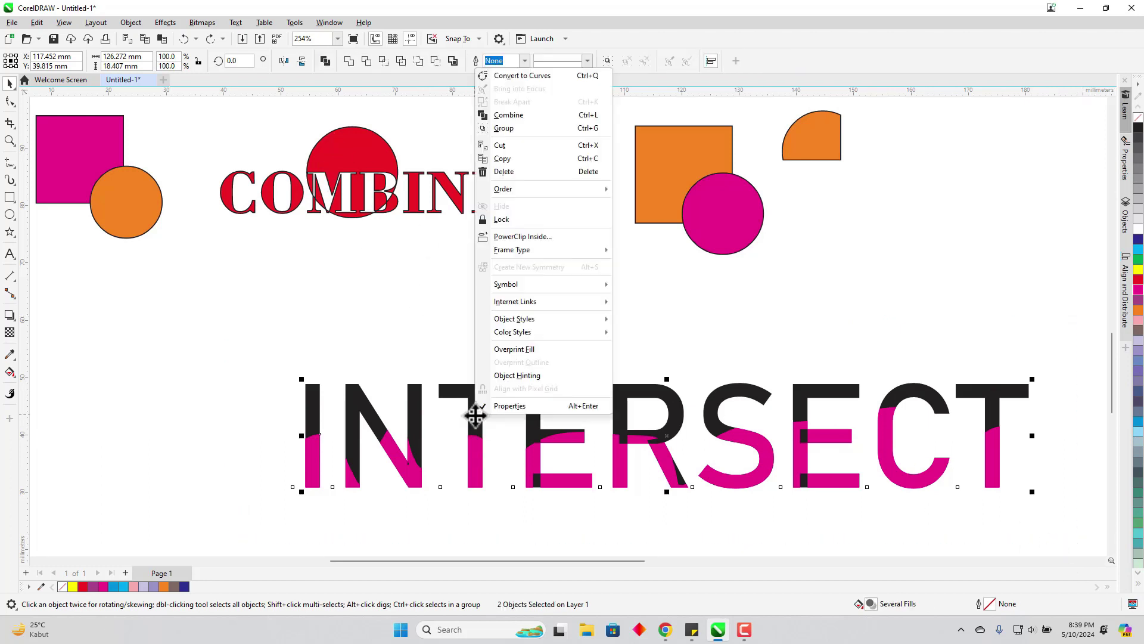
pyautogui.click(543, 132)
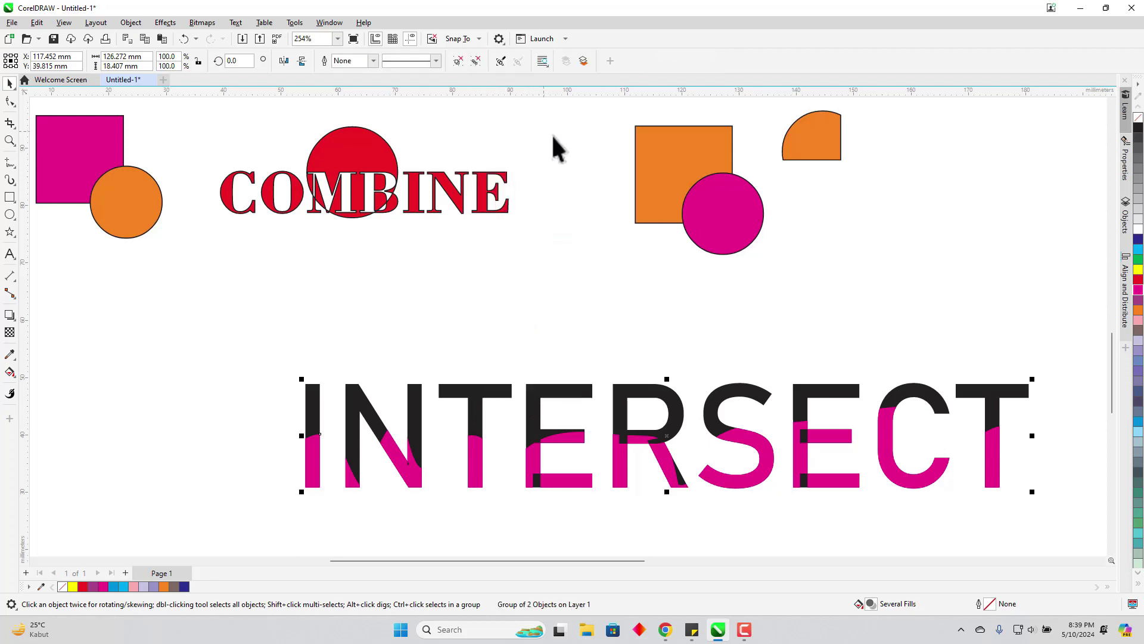
pyautogui.hotkey('ctrl', 'z')
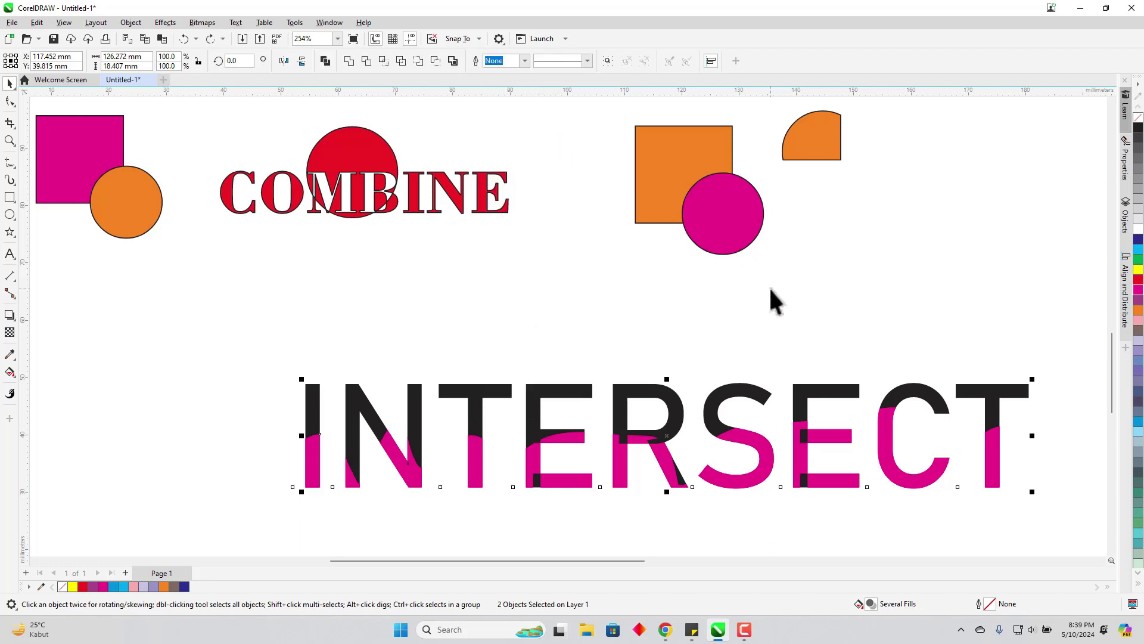
pyautogui.hotkey('ctrl', 'g')
# - Scale the grouped INTERSECT text down to about 56 mm wide and place it below the red COMBINE shape
pyautogui.moveTo(474, 448); pyautogui.dragTo(550, 376)
pyautogui.moveTo(377, 419); pyautogui.dragTo(778, 362)
pyautogui.moveTo(873, 345); pyautogui.dragTo(292, 380)
pyautogui.scroll(-2, 459, 365)
pyautogui.scroll(-1, 529, 354)
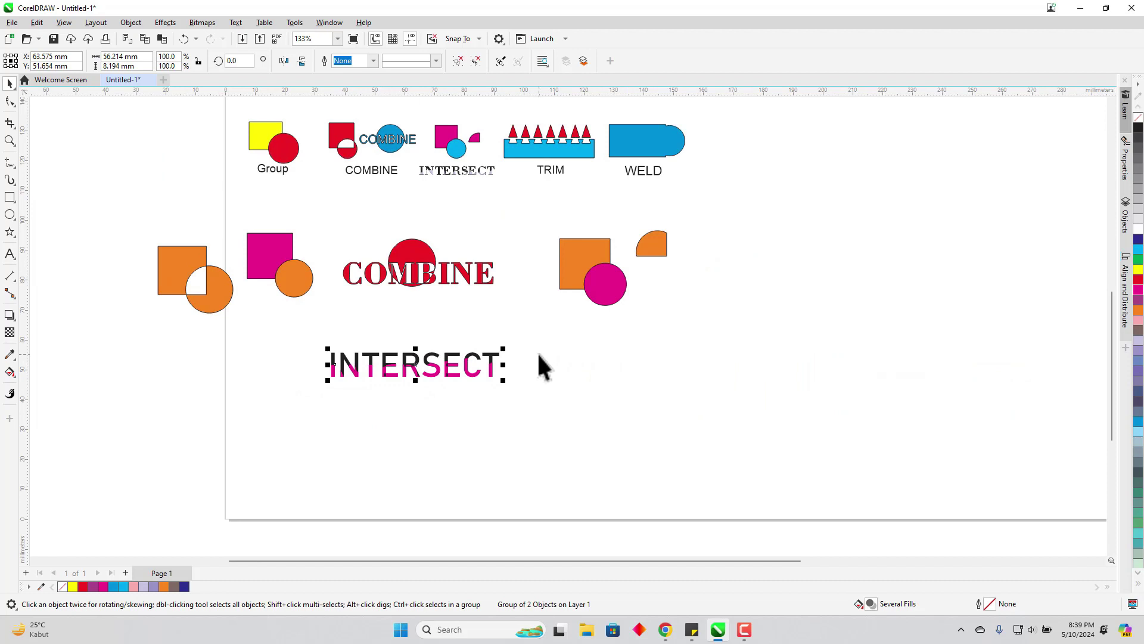
pyautogui.click(628, 370)
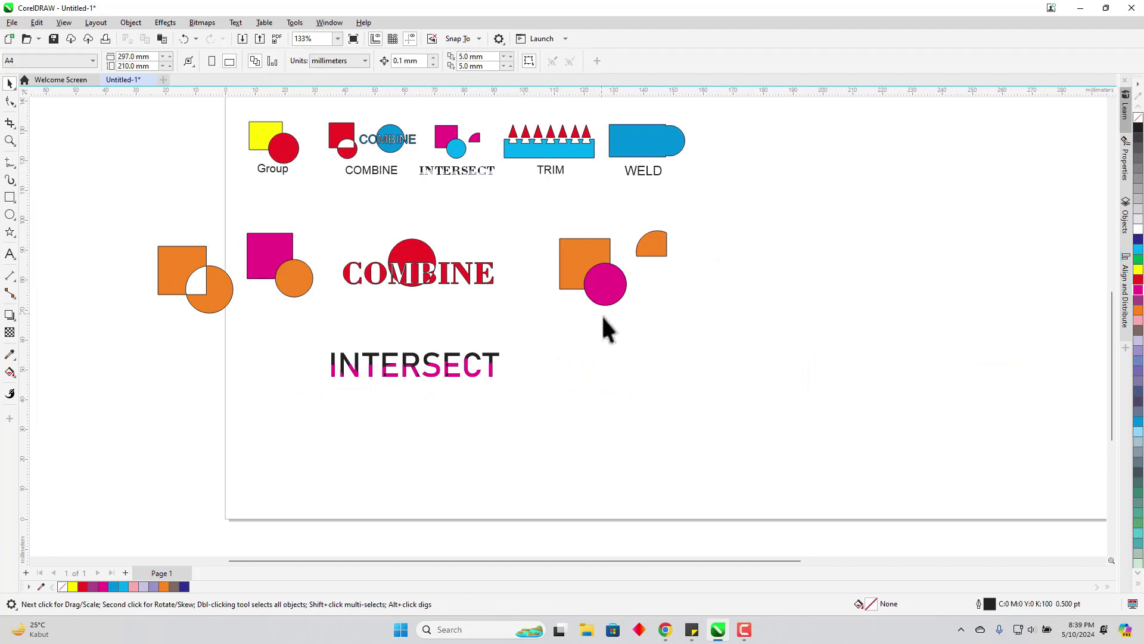
# - Draw a rectangle about 122 × 26 mm to the lower right of the INTERSECT text and fill it purple
pyautogui.click(9, 197)
pyautogui.moveTo(575, 380); pyautogui.dragTo(939, 459)
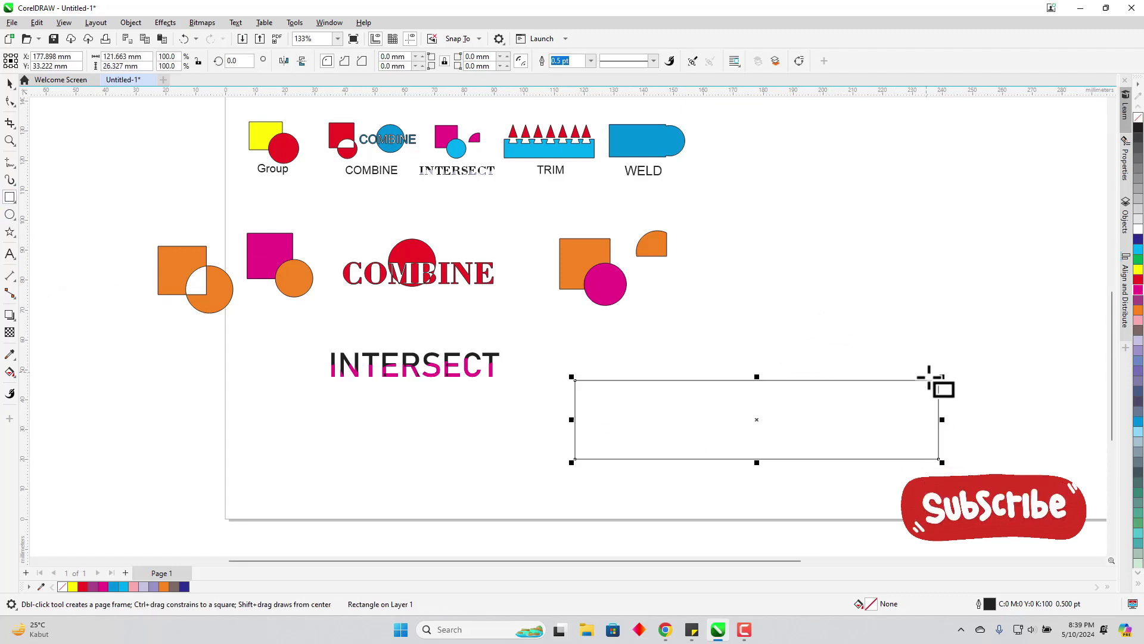
pyautogui.moveTo(1112, 324); pyautogui.dragTo(1112, 351)
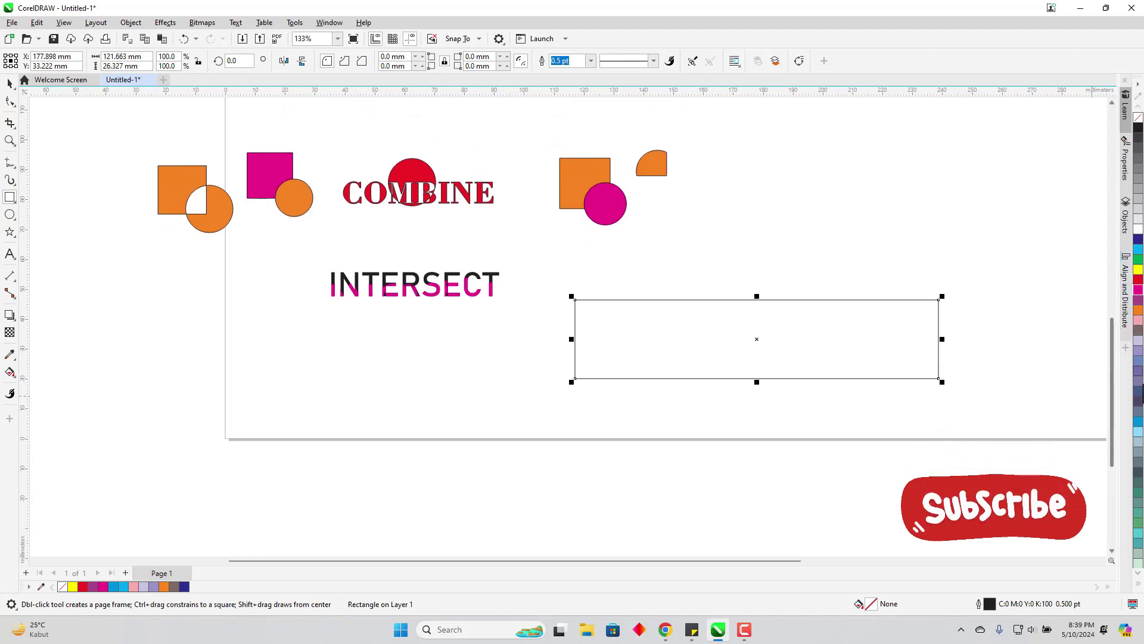
pyautogui.click(1138, 371)
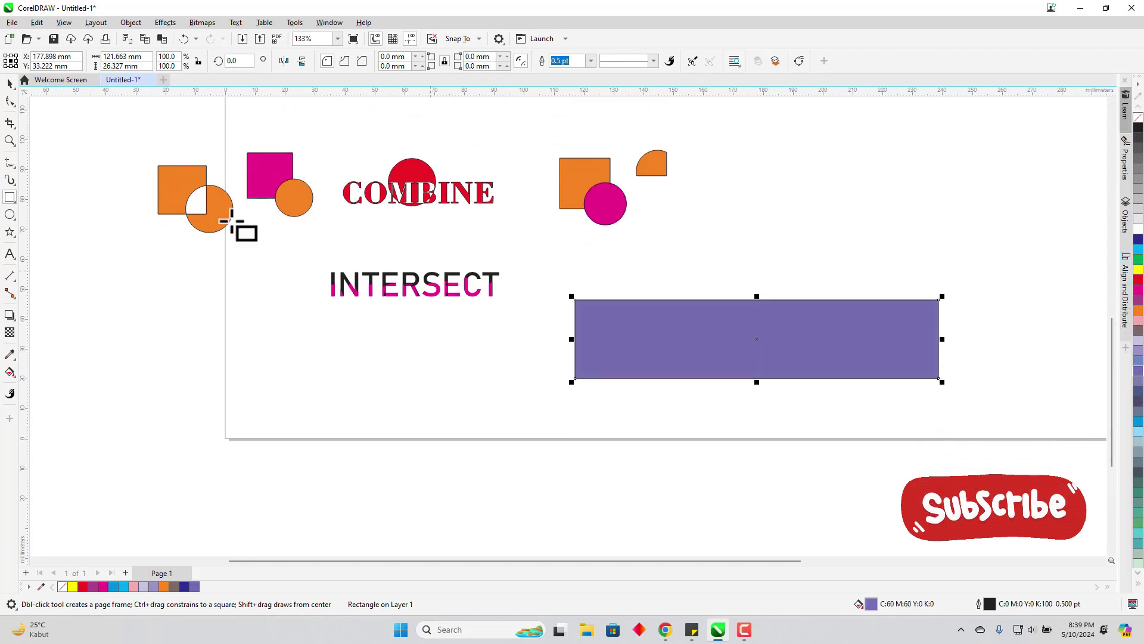
# - Draw a three-pointed star about 32 × 34 mm above the purple rectangle and set its number of points to 4
pyautogui.click(9, 232)
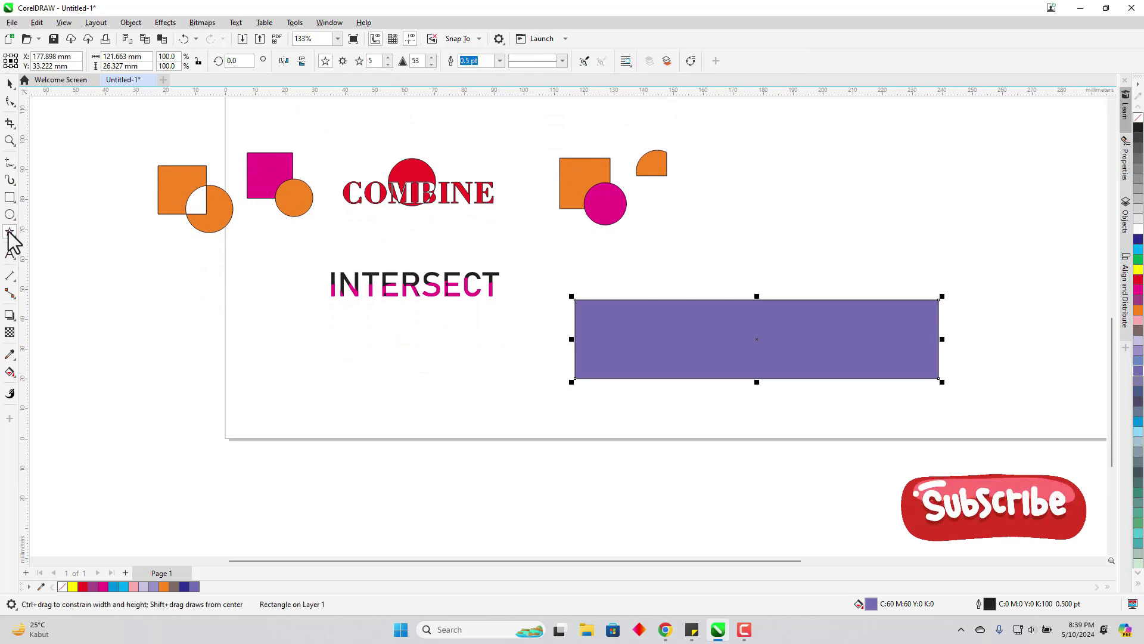
pyautogui.click(388, 64)
pyautogui.click(388, 64)
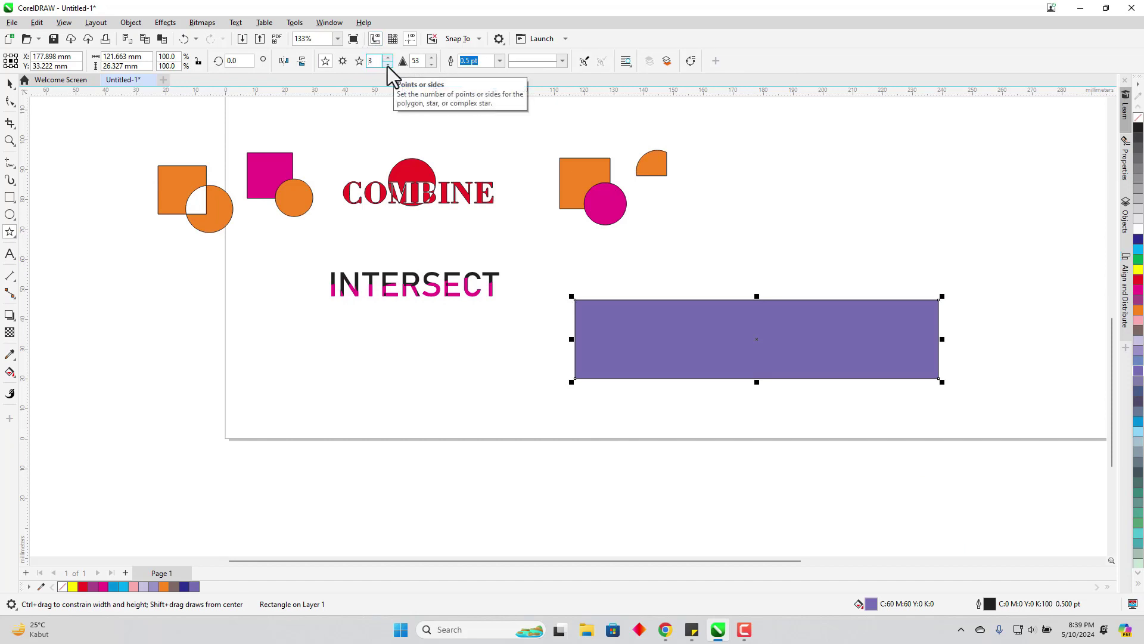
pyautogui.moveTo(765, 172); pyautogui.dragTo(859, 278)
pyautogui.click(387, 59)
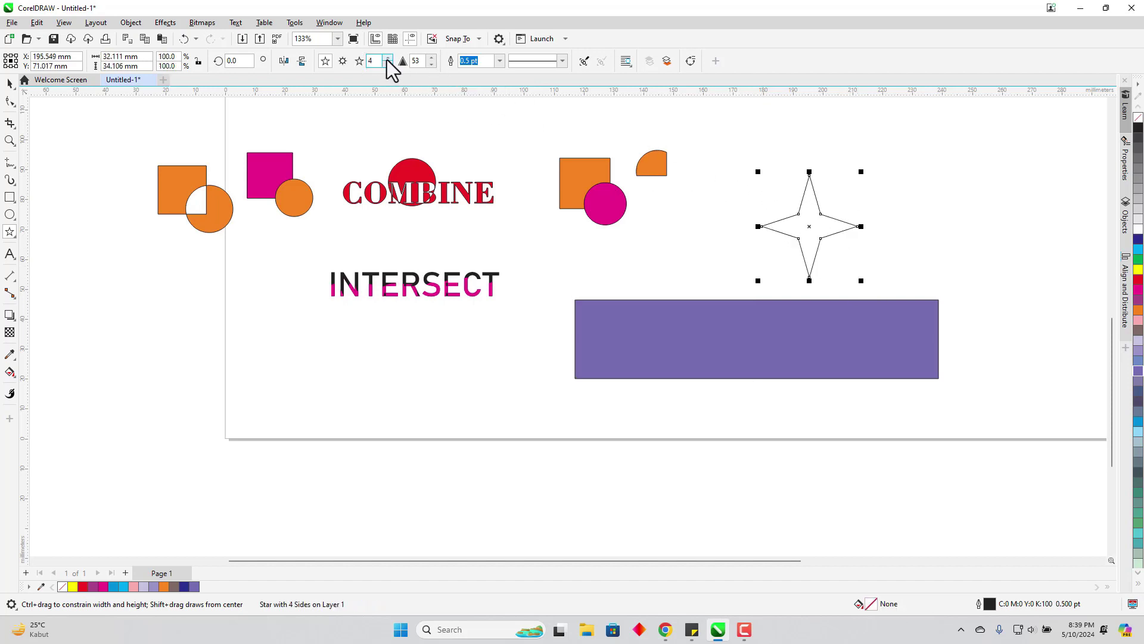
# - Increase the star's number of points to 8
pyautogui.click(387, 57)
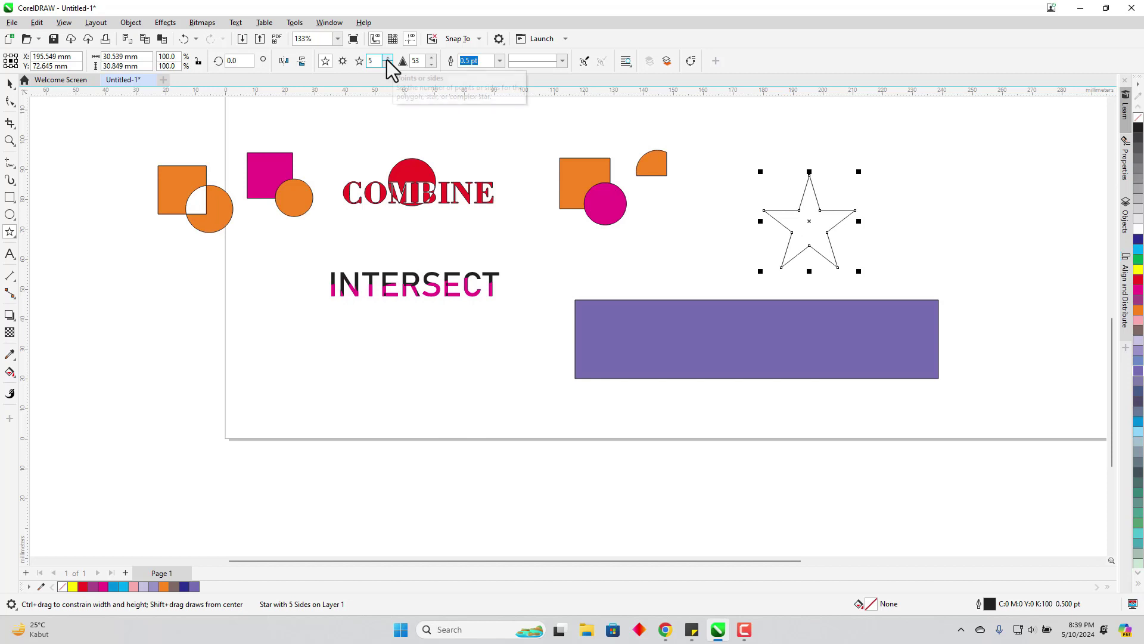
pyautogui.click(388, 58)
pyautogui.click(388, 58)
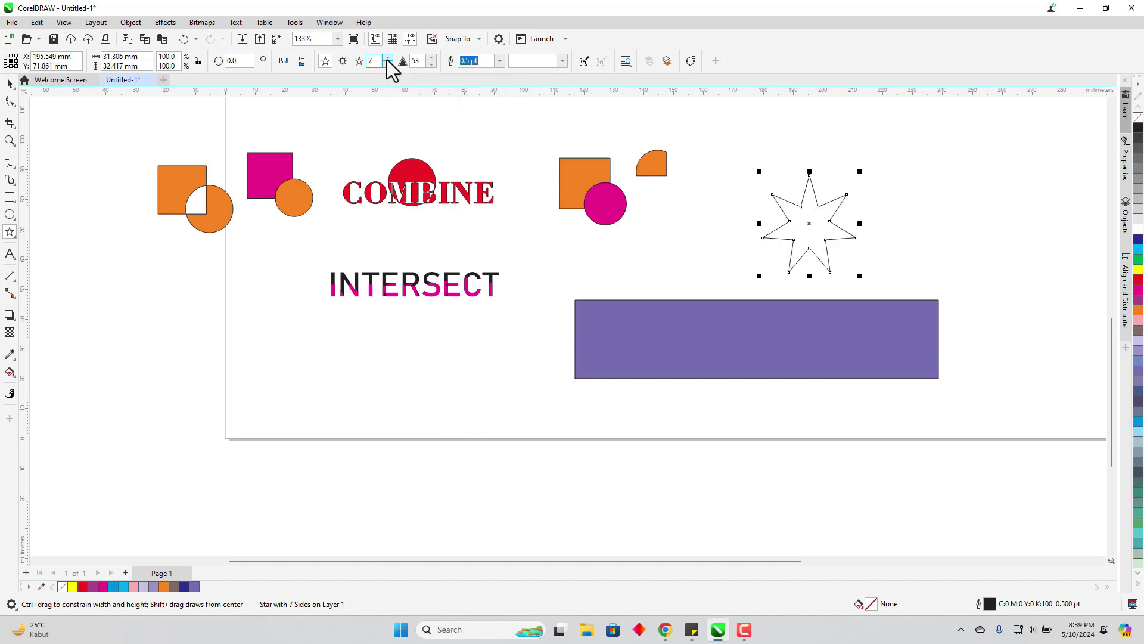
pyautogui.click(388, 58)
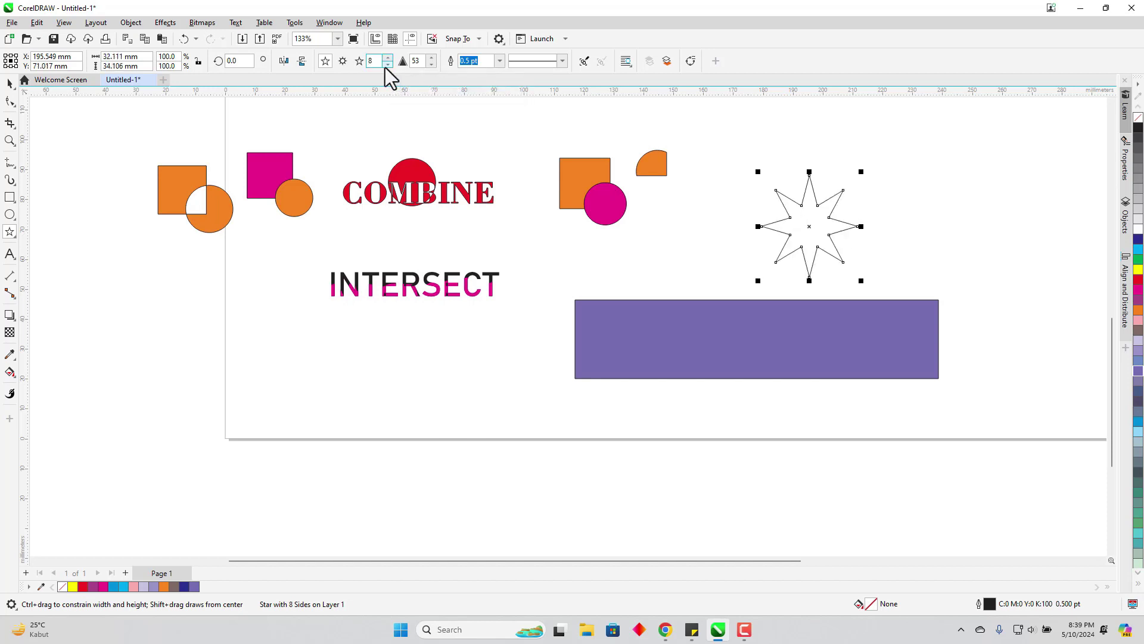
# - Set the star's number of points to 3 and fill it magenta
pyautogui.click(387, 65)
pyautogui.click(387, 64)
pyautogui.click(388, 64)
pyautogui.click(388, 65)
pyautogui.click(388, 64)
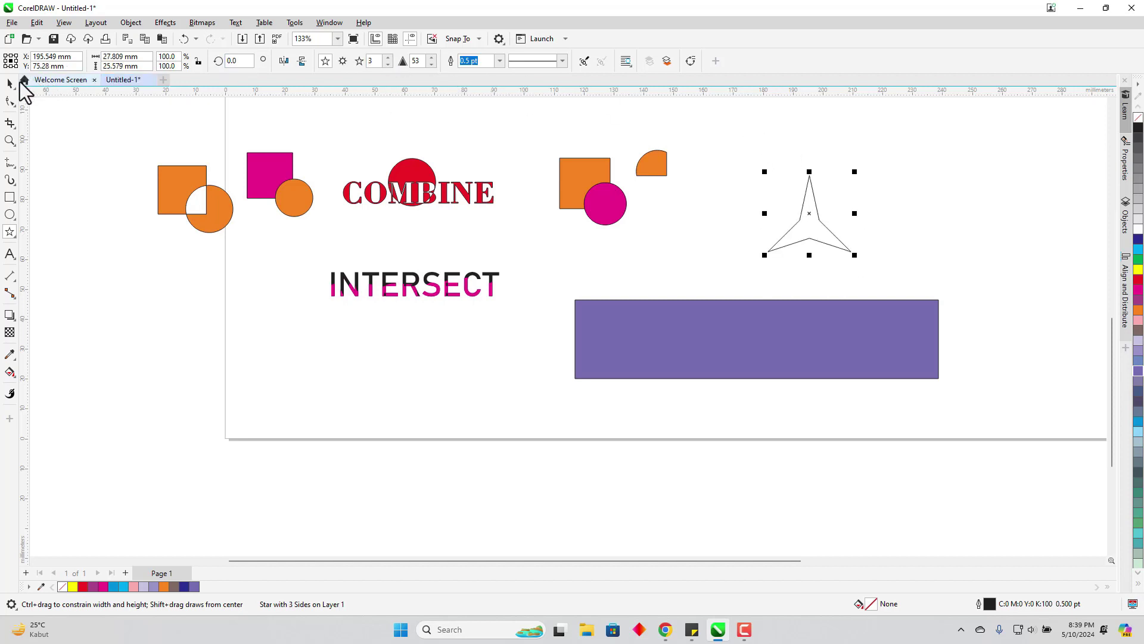
pyautogui.click(1137, 291)
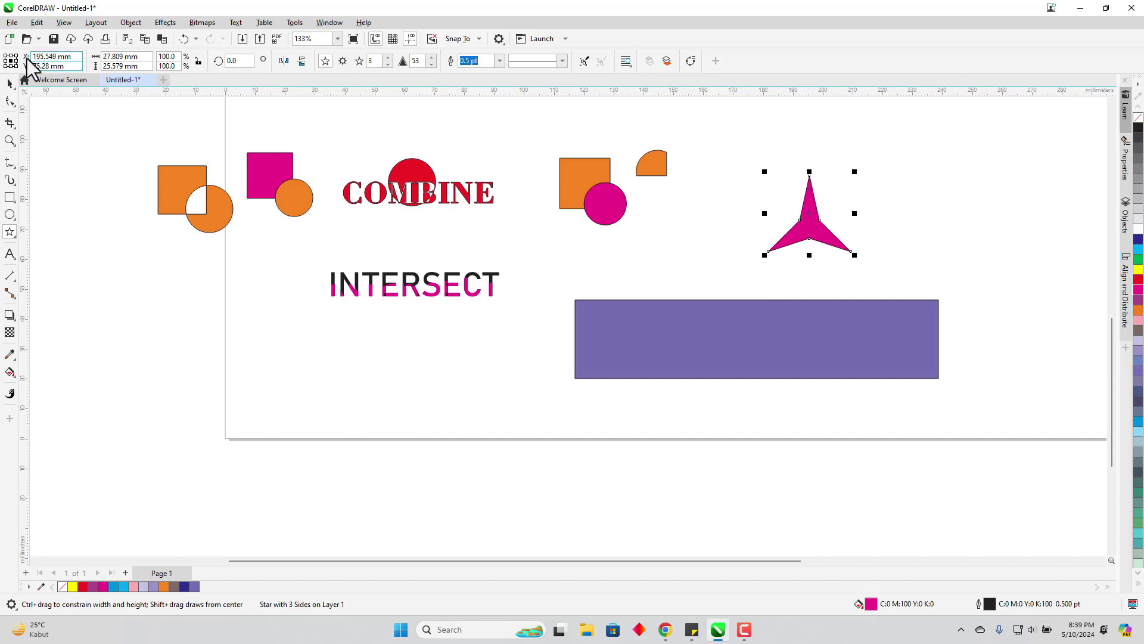
# - Move the magenta star onto the left part of the purple rectangle's upper edge, overlapping it
pyautogui.click(9, 83)
pyautogui.moveTo(803, 220); pyautogui.dragTo(712, 288)
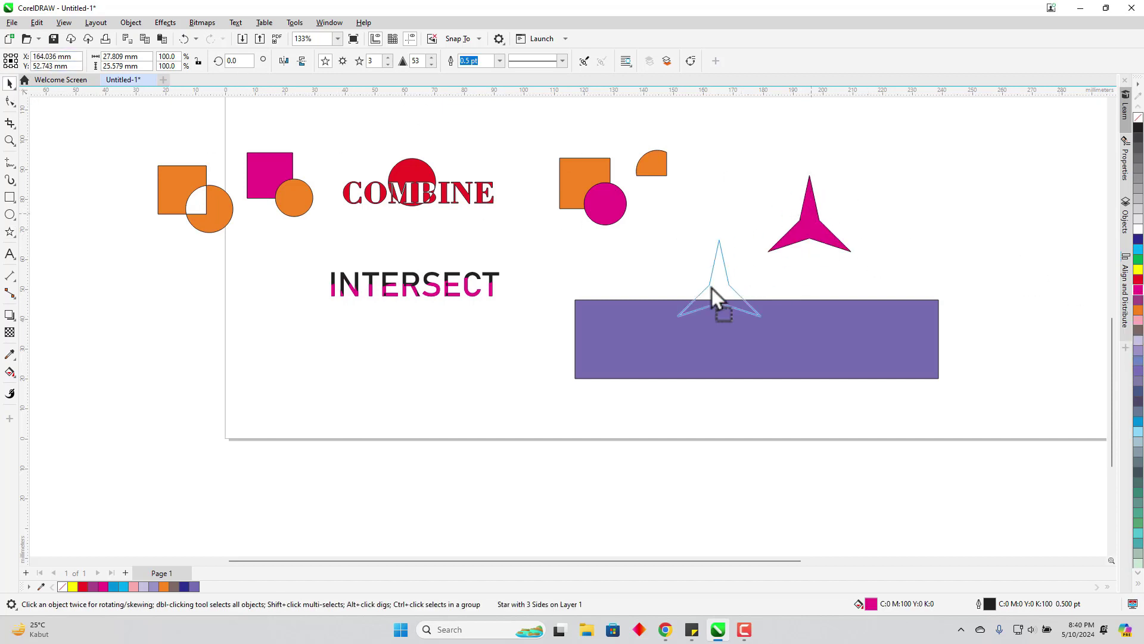
pyautogui.moveTo(639, 298)
pyautogui.mouseDown()
pyautogui.moveTo(632, 305)
pyautogui.moveTo(634, 296)
pyautogui.mouseUp()
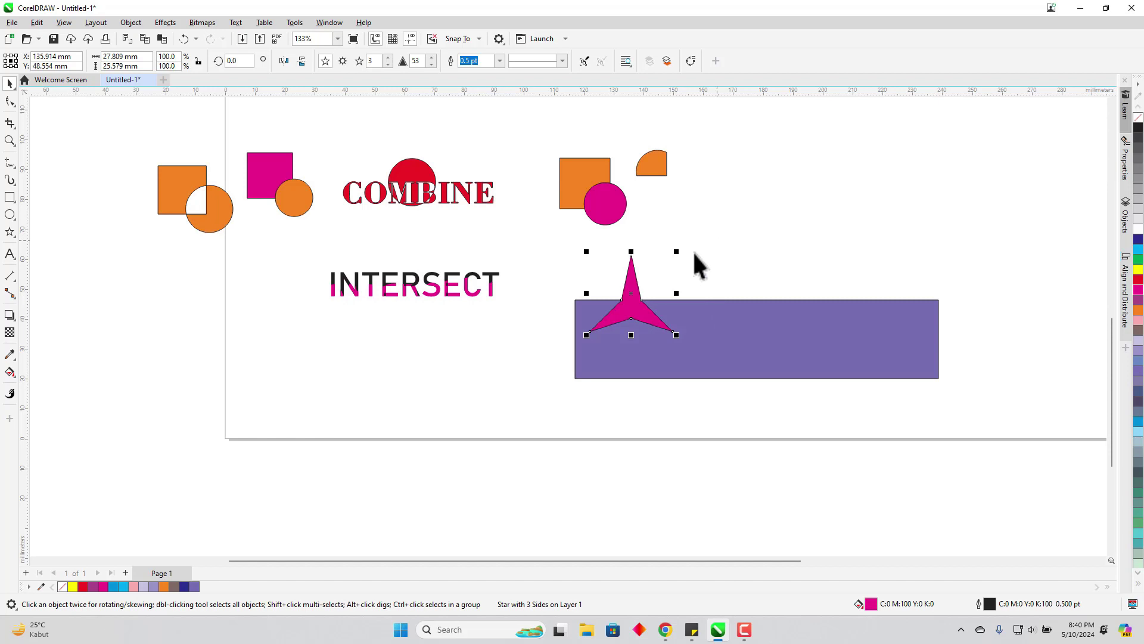
# - Duplicate the magenta star three times to form a row of four along the purple rectangle's upper edge
pyautogui.moveTo(638, 279); pyautogui.dragTo(729, 278)
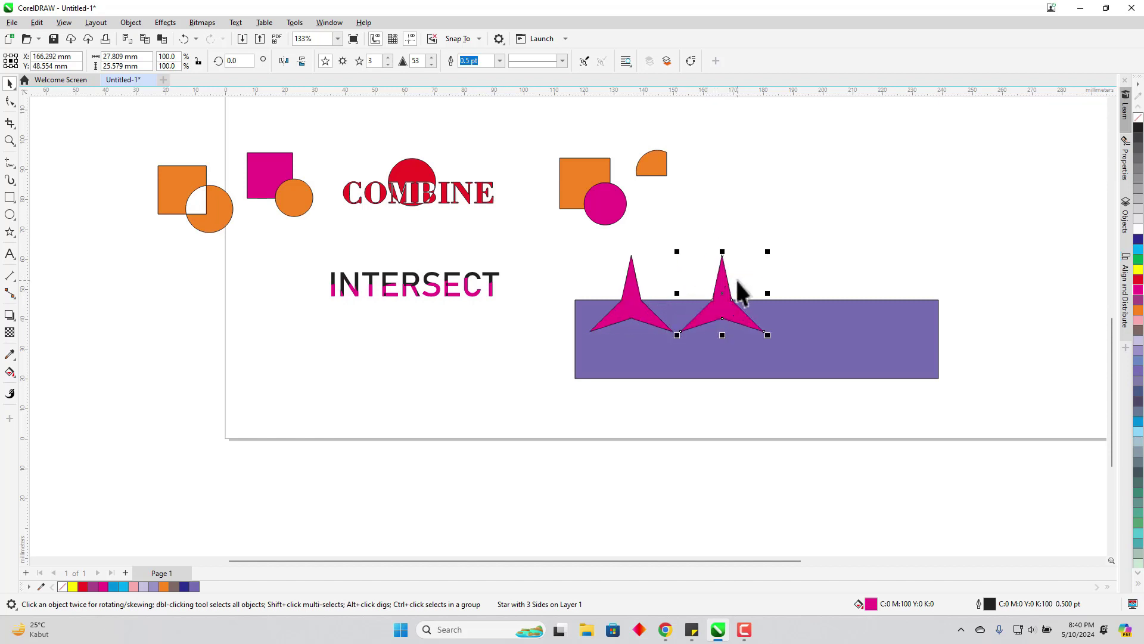
pyautogui.press('Tab')
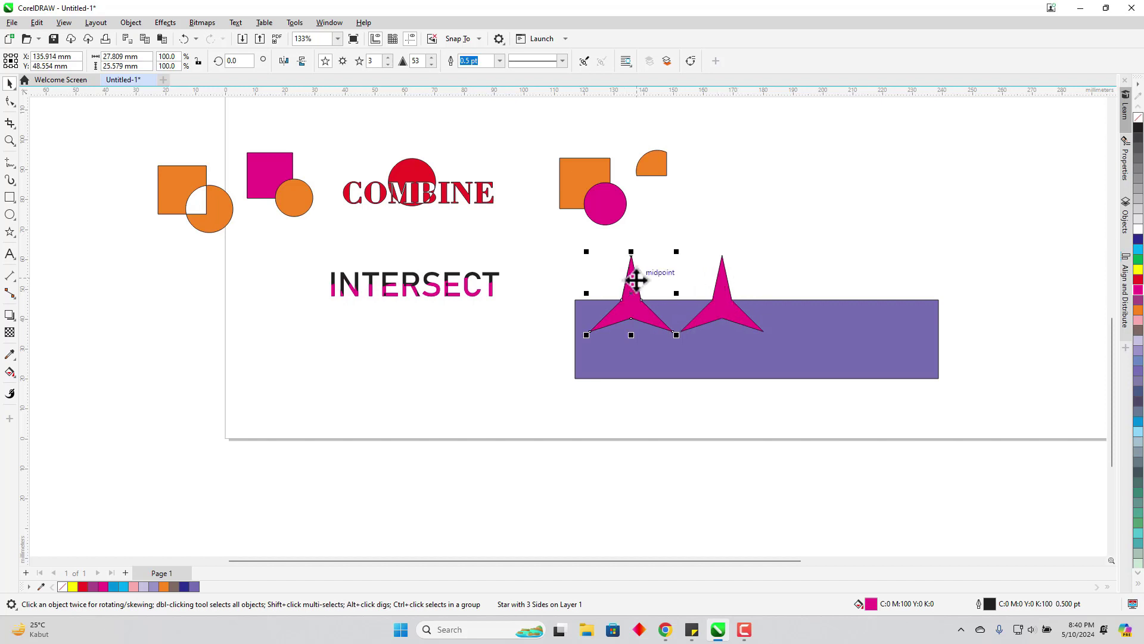
pyautogui.moveTo(633, 273); pyautogui.dragTo(825, 292)
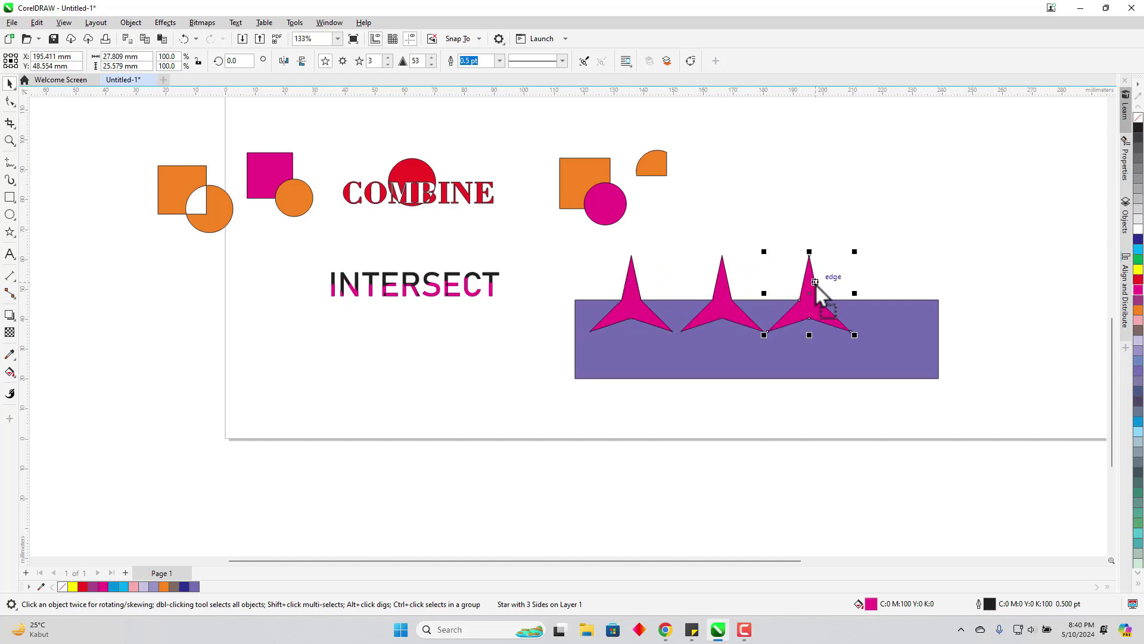
pyautogui.press('Tab')
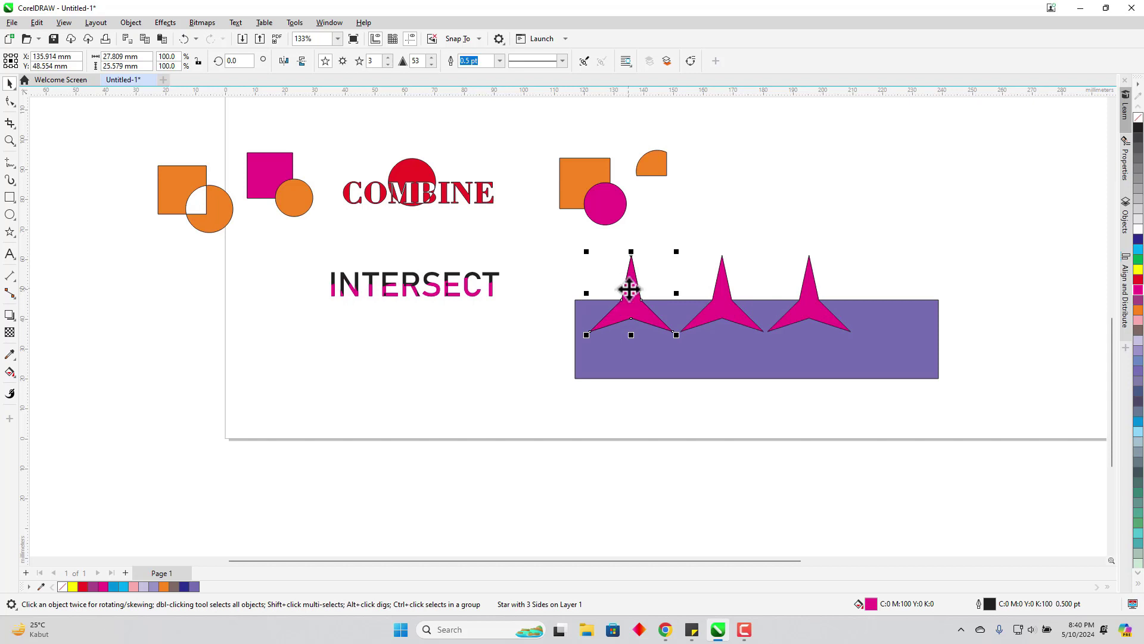
pyautogui.moveTo(631, 286); pyautogui.dragTo(895, 306)
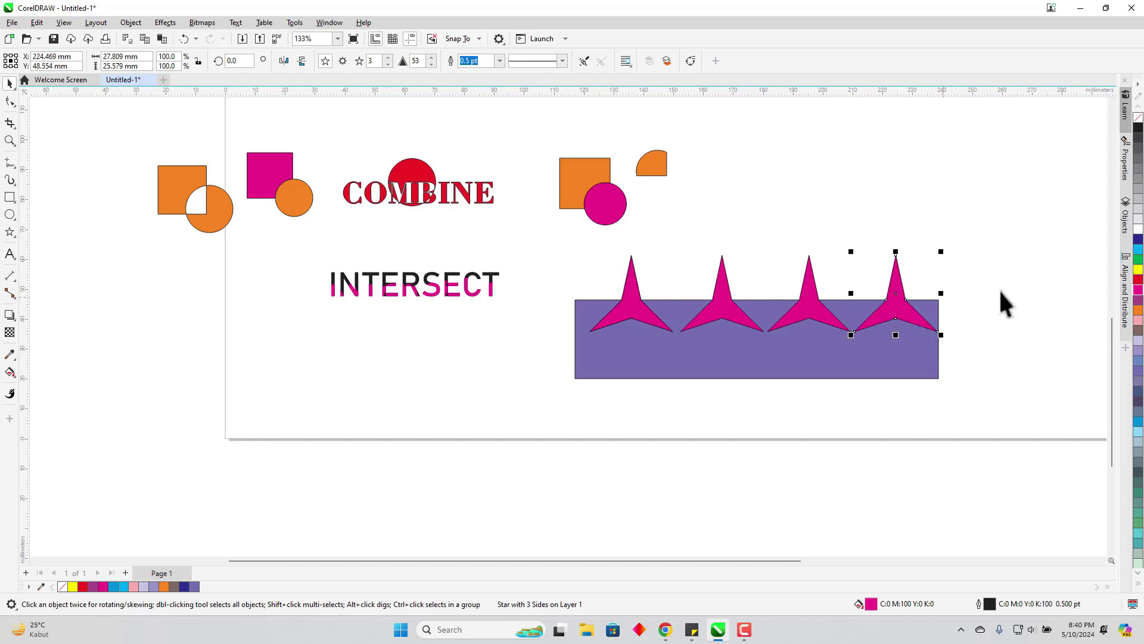
pyautogui.click(971, 280)
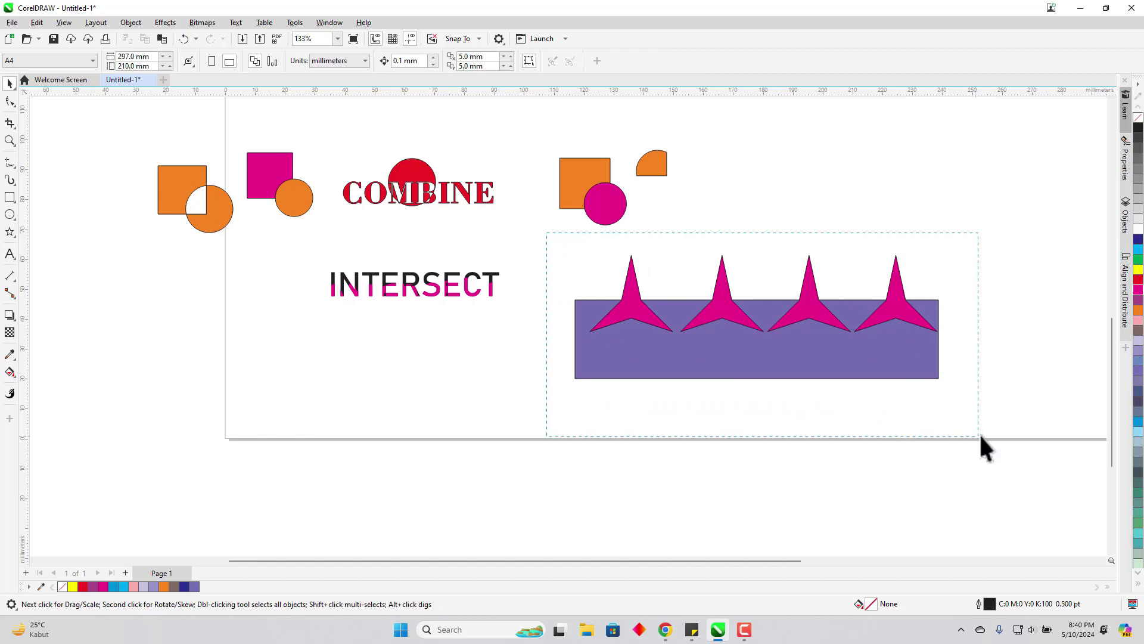
# - Trim the purple rectangle with the four magenta stars
pyautogui.moveTo(980, 436); pyautogui.dragTo(996, 417)
pyautogui.scroll(2, 1110, 388)
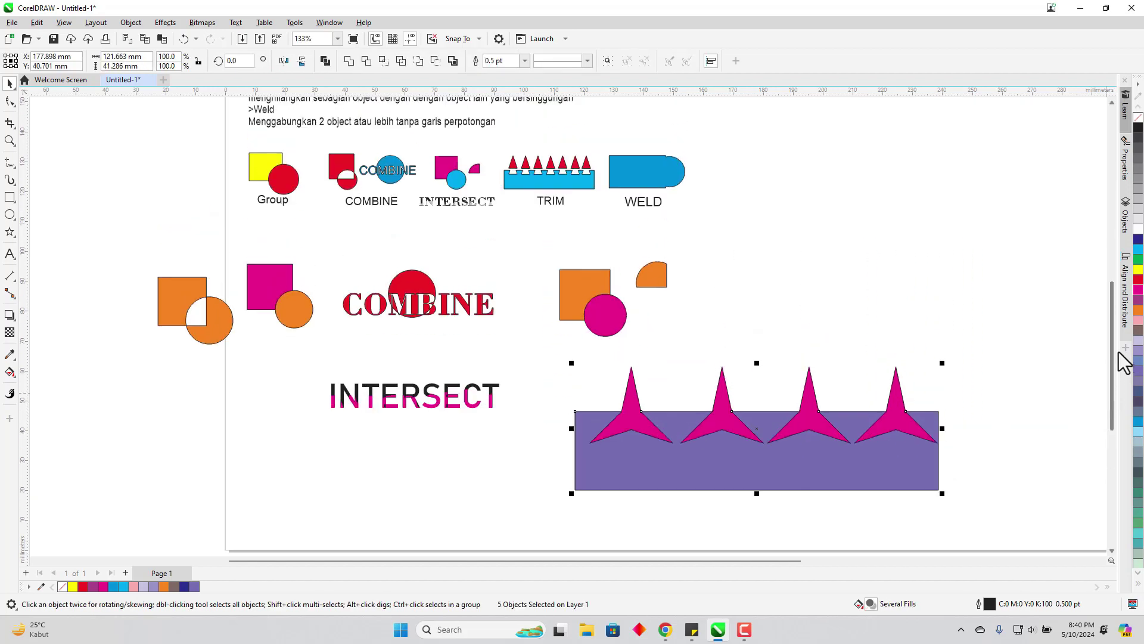
pyautogui.scroll(-1, 1113, 354)
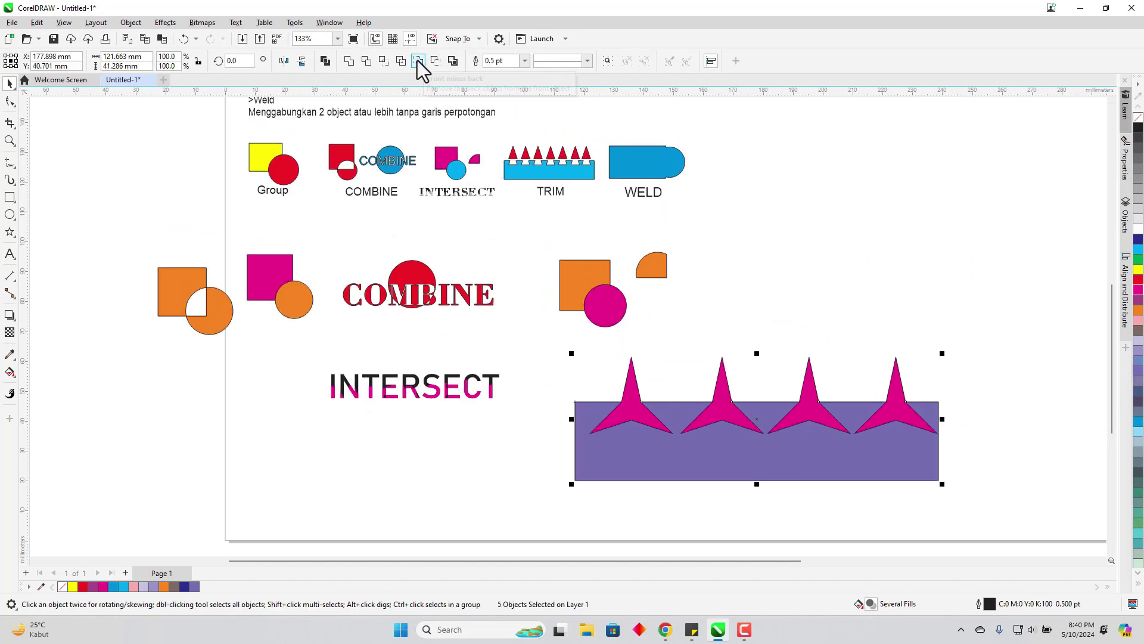
pyautogui.click(366, 61)
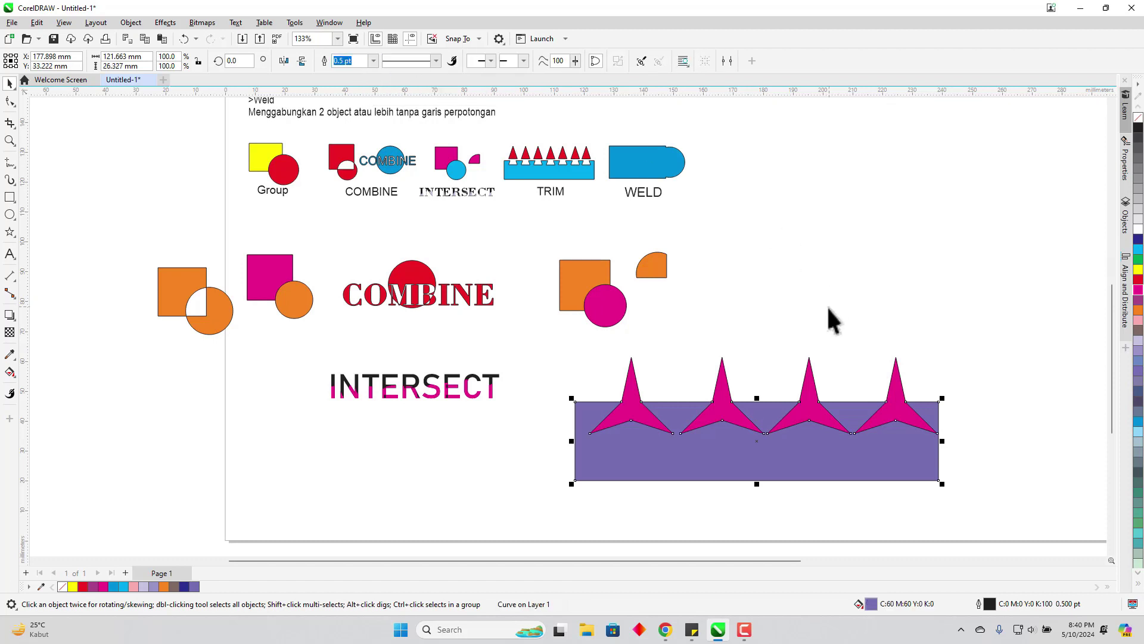
# - Move all four magenta stars up and away from the trimmed rectangle, and undo the move
pyautogui.click(633, 379)
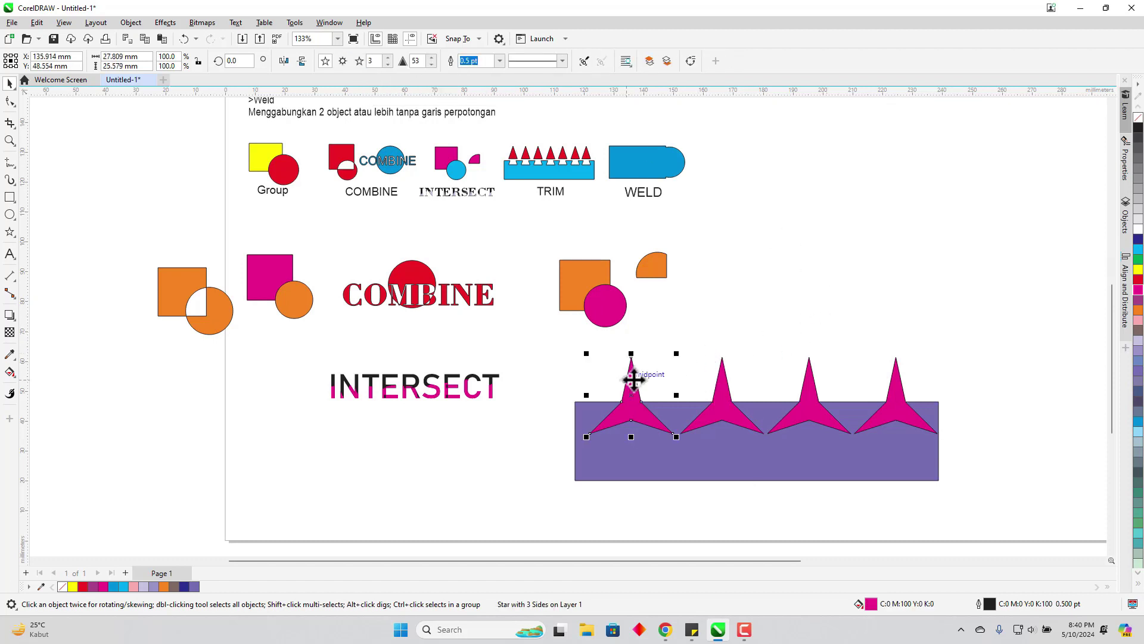
pyautogui.keyDown('shift'); pyautogui.click(724, 398); pyautogui.keyUp('shift')
pyautogui.keyDown('shift'); pyautogui.click(811, 386); pyautogui.keyUp('shift')
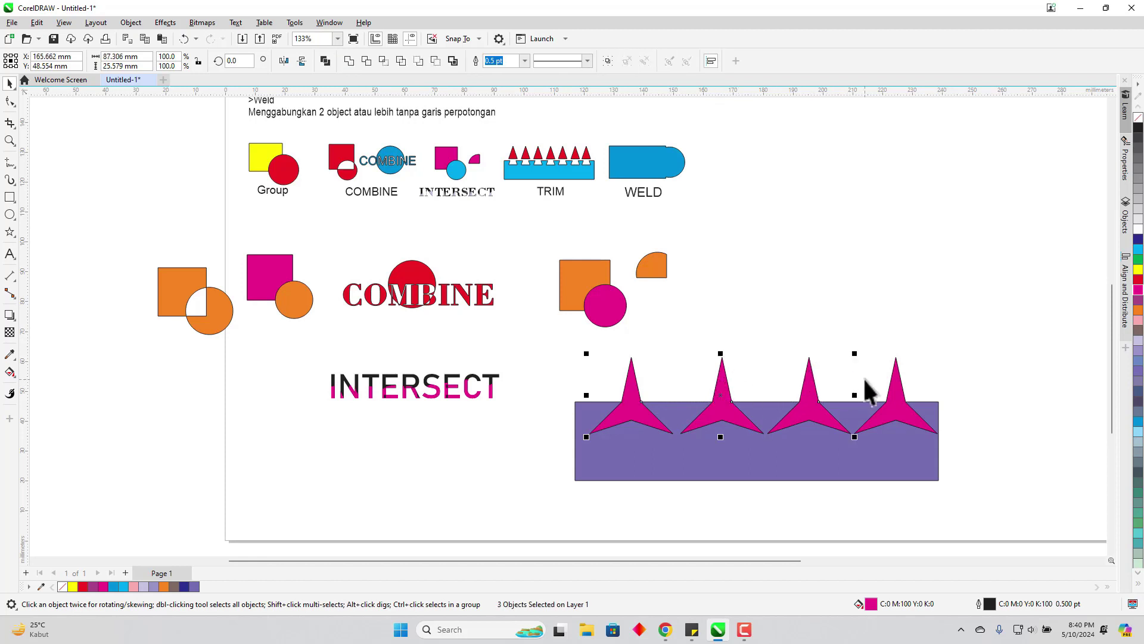
pyautogui.keyDown('shift'); pyautogui.click(894, 382); pyautogui.keyUp('shift')
pyautogui.moveTo(892, 379); pyautogui.dragTo(977, 222)
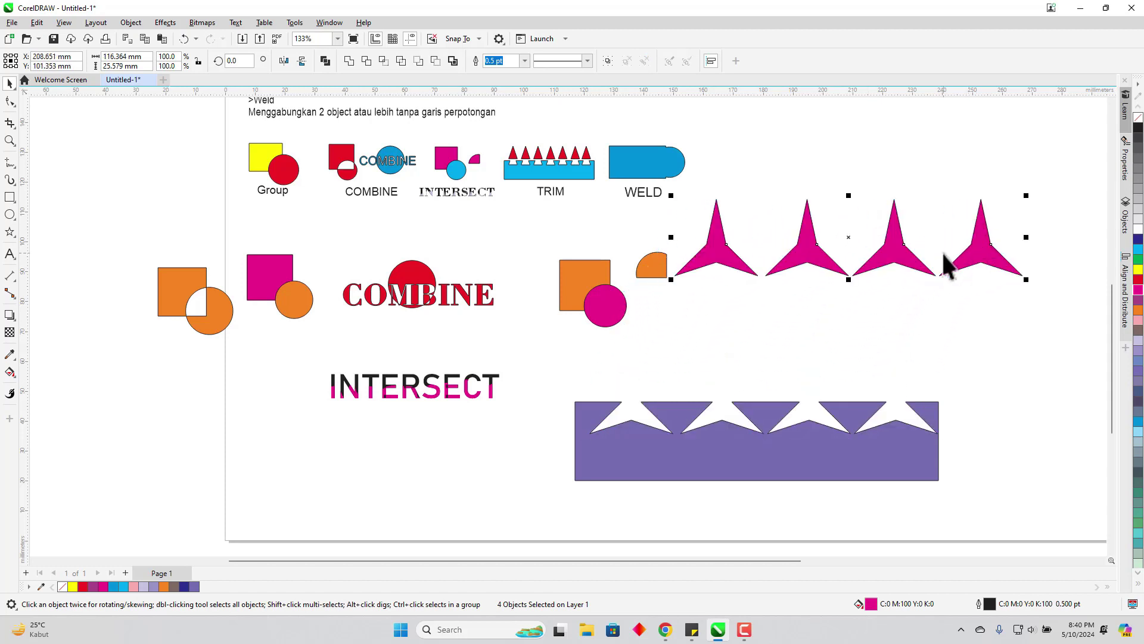
pyautogui.hotkey('ctrl', 'z')
# - Move the trimmed purple rectangle straight down by about 20 mm, clear of the four magenta stars
pyautogui.click(1031, 450)
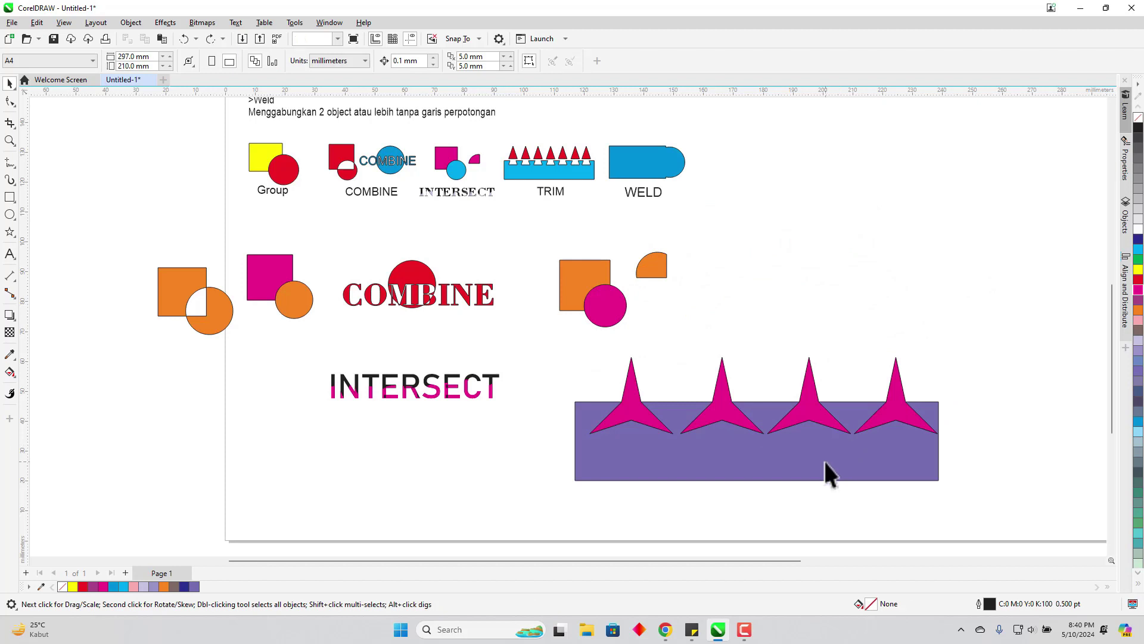
pyautogui.click(824, 461)
pyautogui.moveTo(824, 461); pyautogui.dragTo(827, 524)
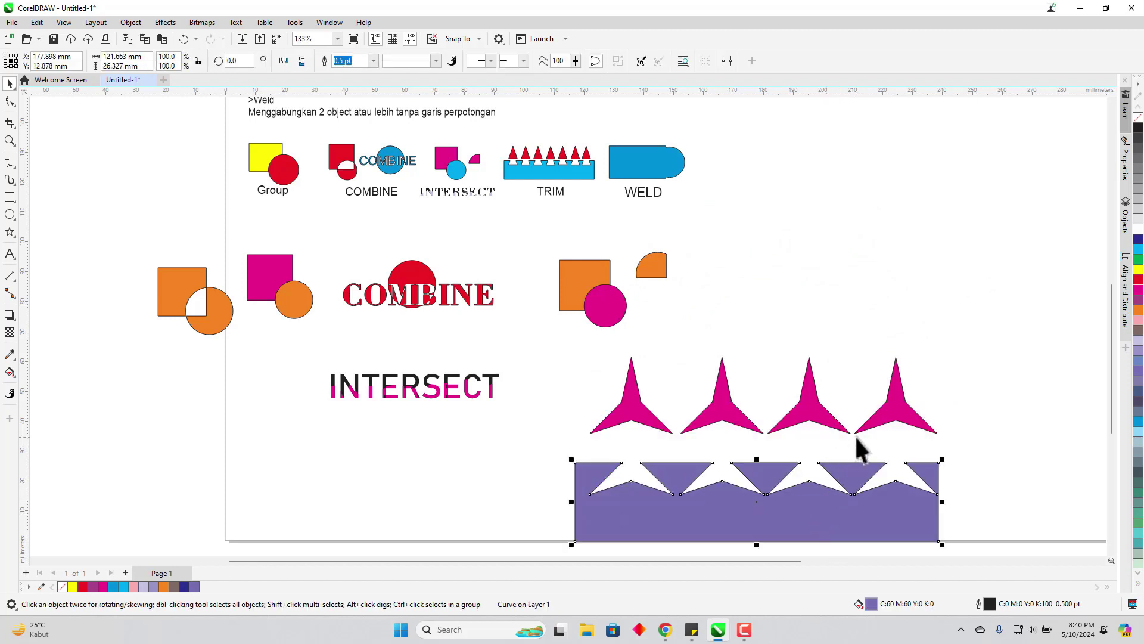
# - Draw a rectangle about 59 × 24 mm in the empty page area to the right of the explanatory text
pyautogui.scroll(-1, 855, 434)
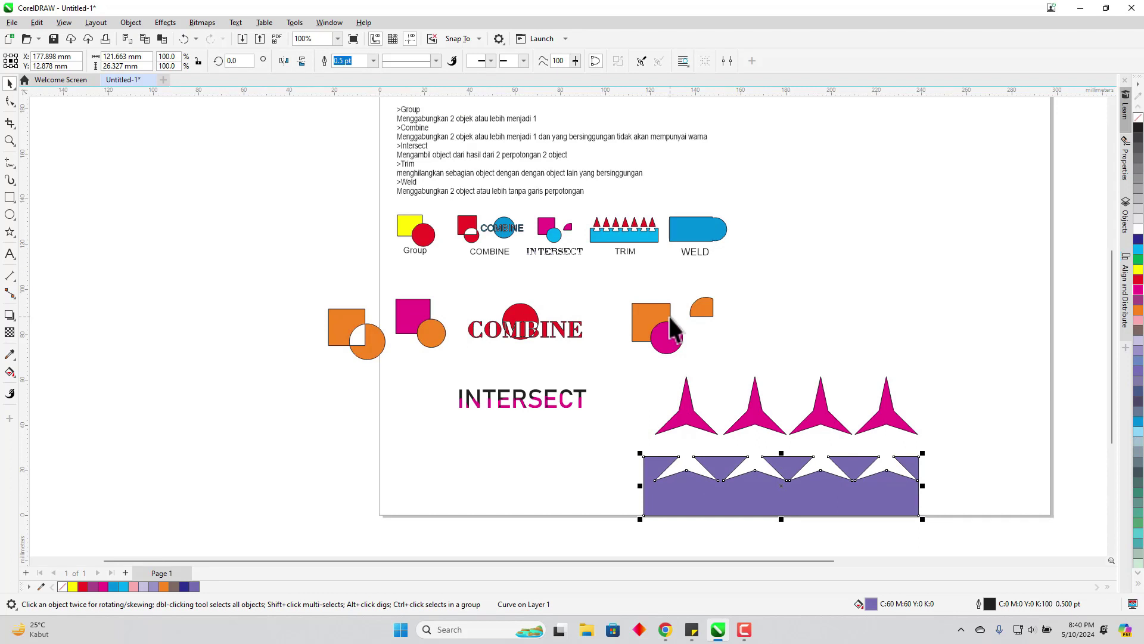
pyautogui.scroll(1, 800, 467)
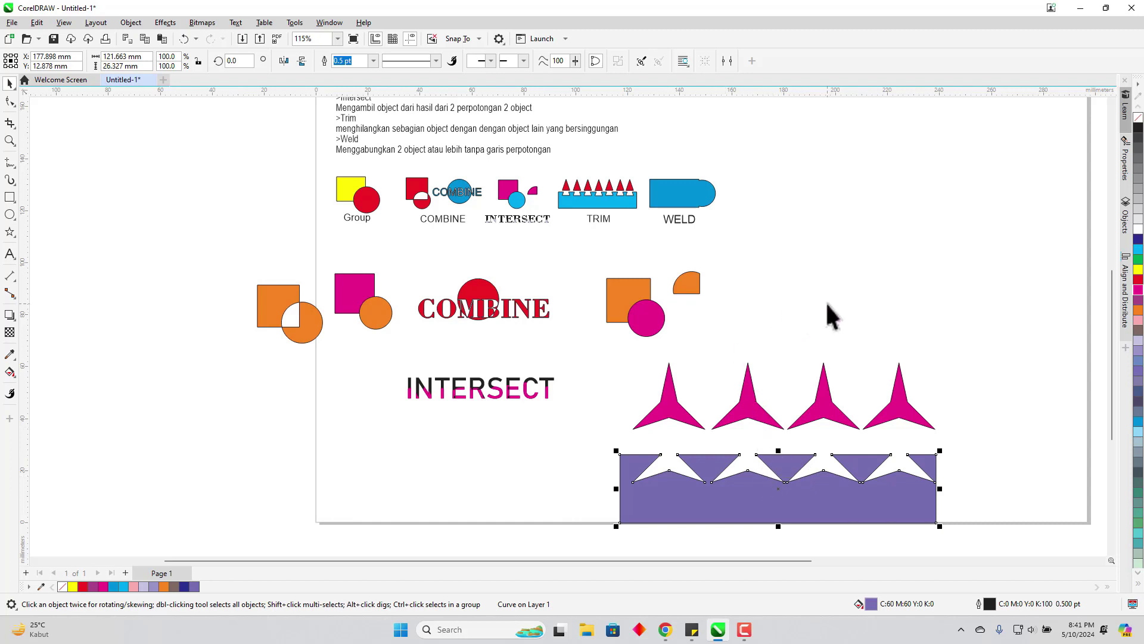
pyautogui.moveTo(1110, 337); pyautogui.dragTo(1116, 293)
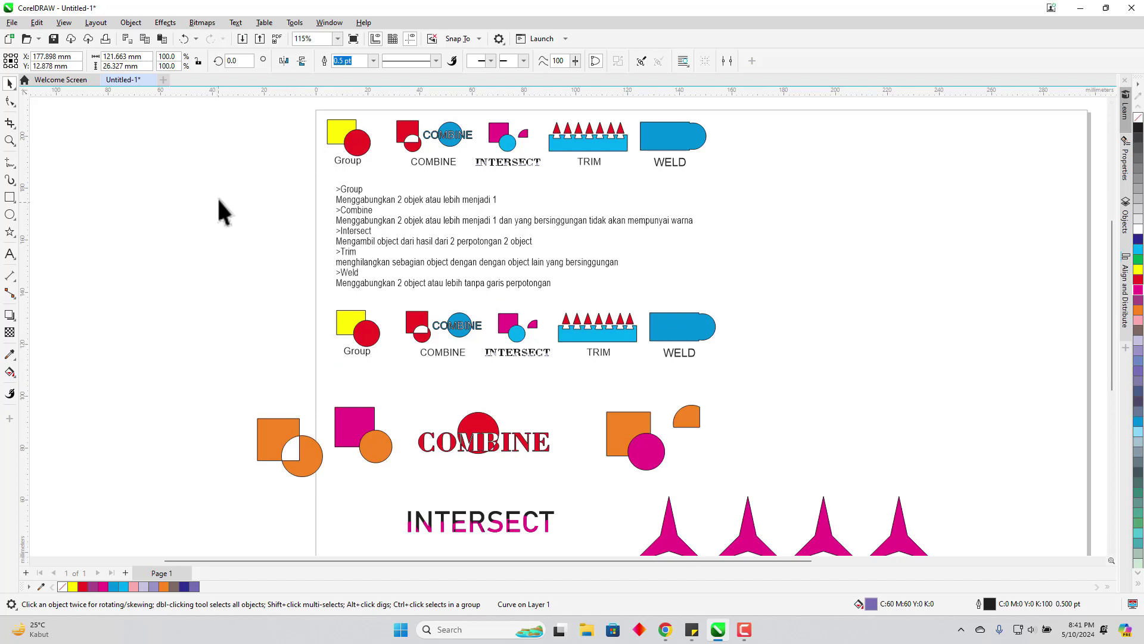
pyautogui.moveTo(517, 563); pyautogui.dragTo(644, 565)
pyautogui.scroll(1, 635, 328)
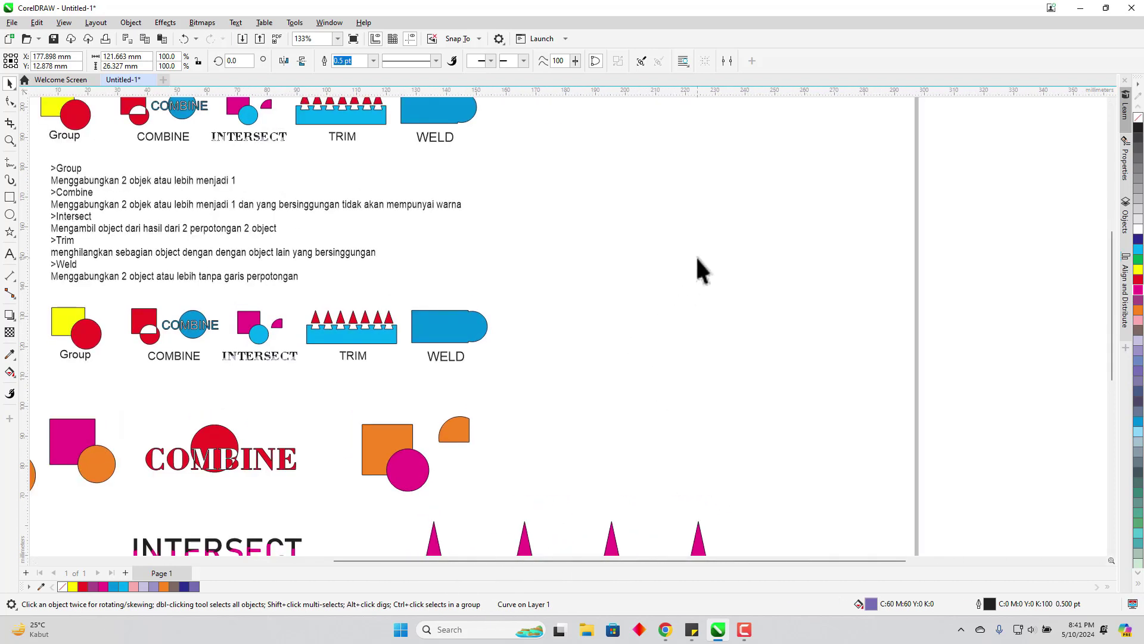
pyautogui.scroll(1, 697, 256)
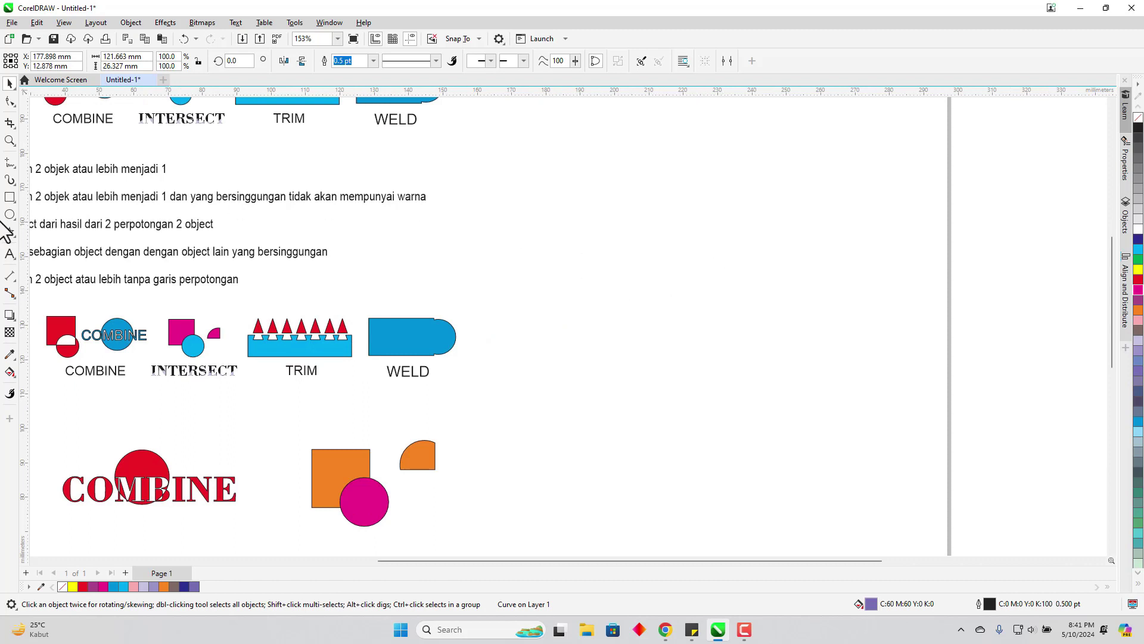
pyautogui.click(10, 198)
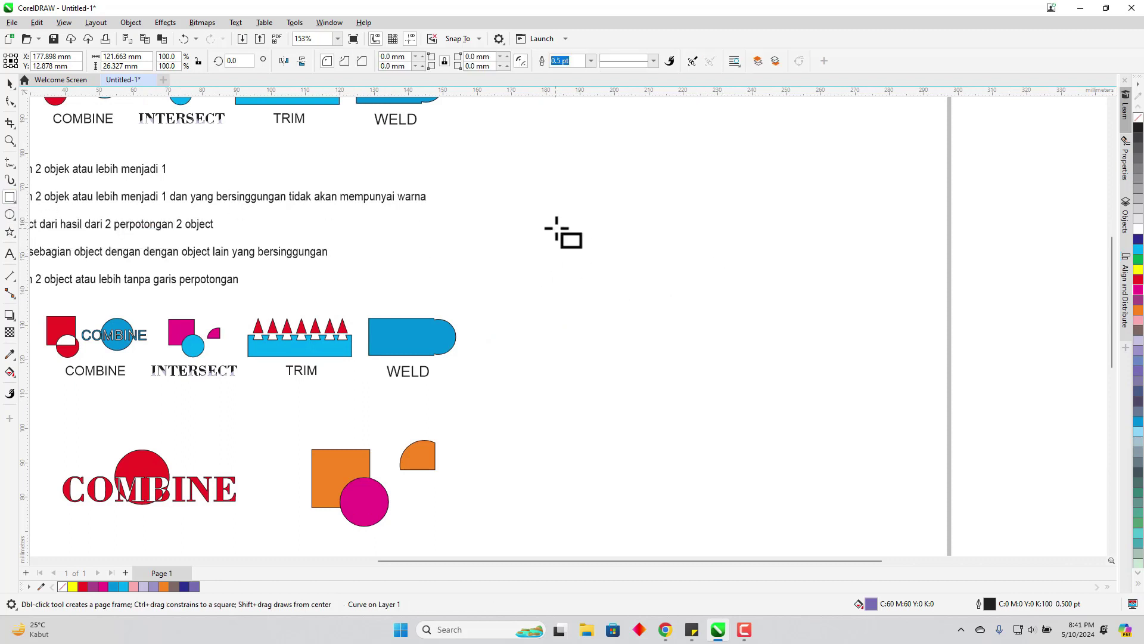
pyautogui.moveTo(555, 204); pyautogui.dragTo(759, 285)
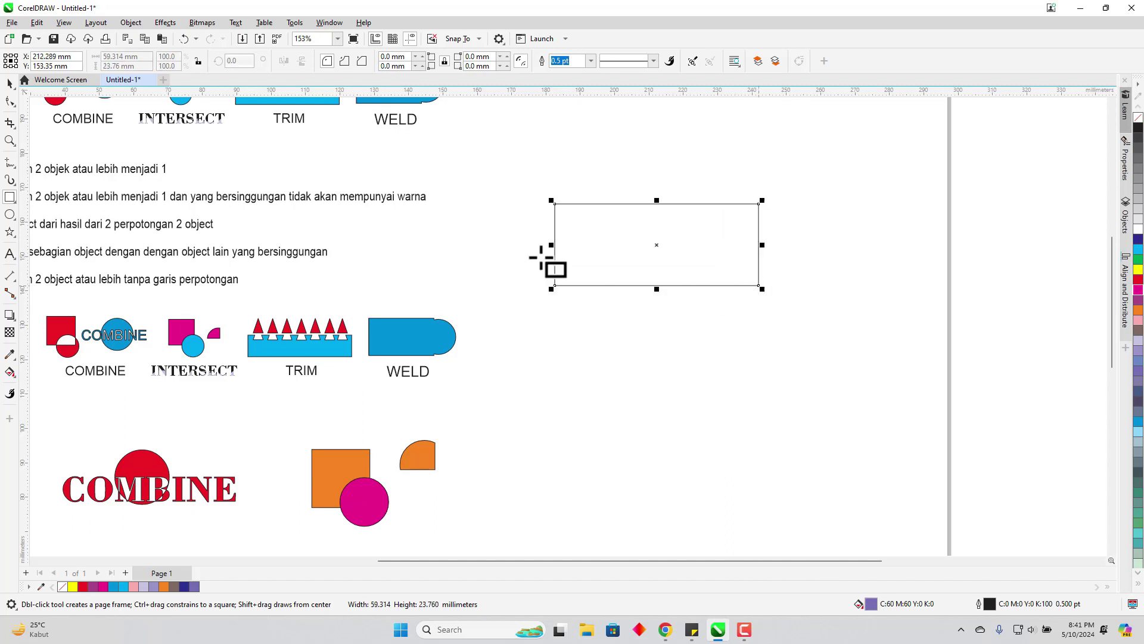
# - Draw two circles, about 16 mm and 18 mm in diameter, side by side overlapping the new rectangle's bottom edge
pyautogui.click(9, 215)
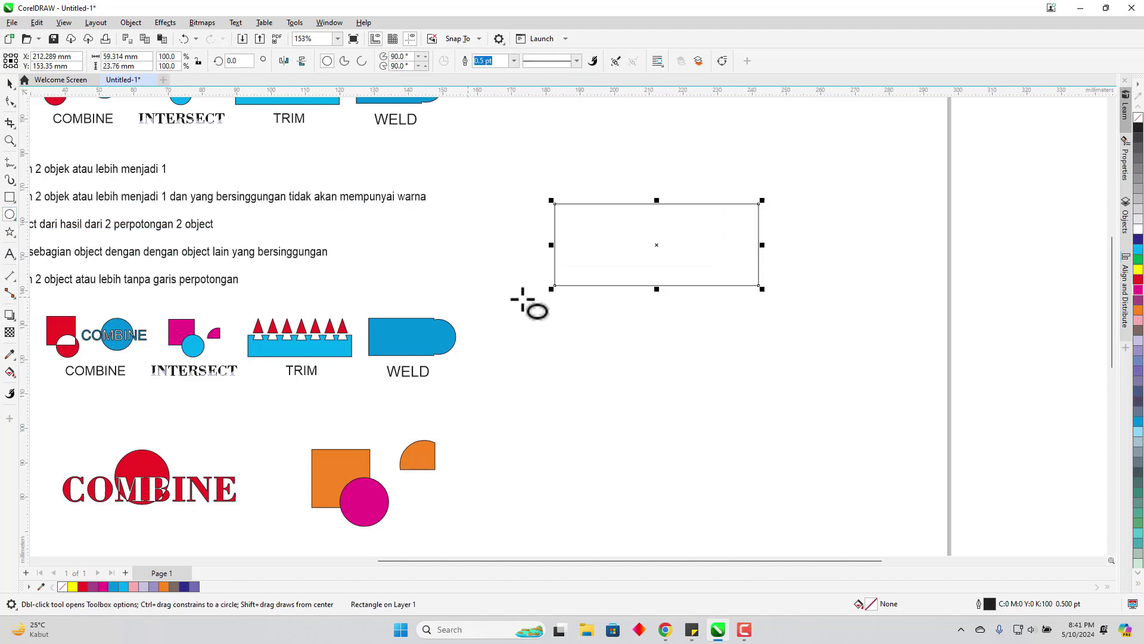
pyautogui.moveTo(572, 267); pyautogui.dragTo(621, 327)
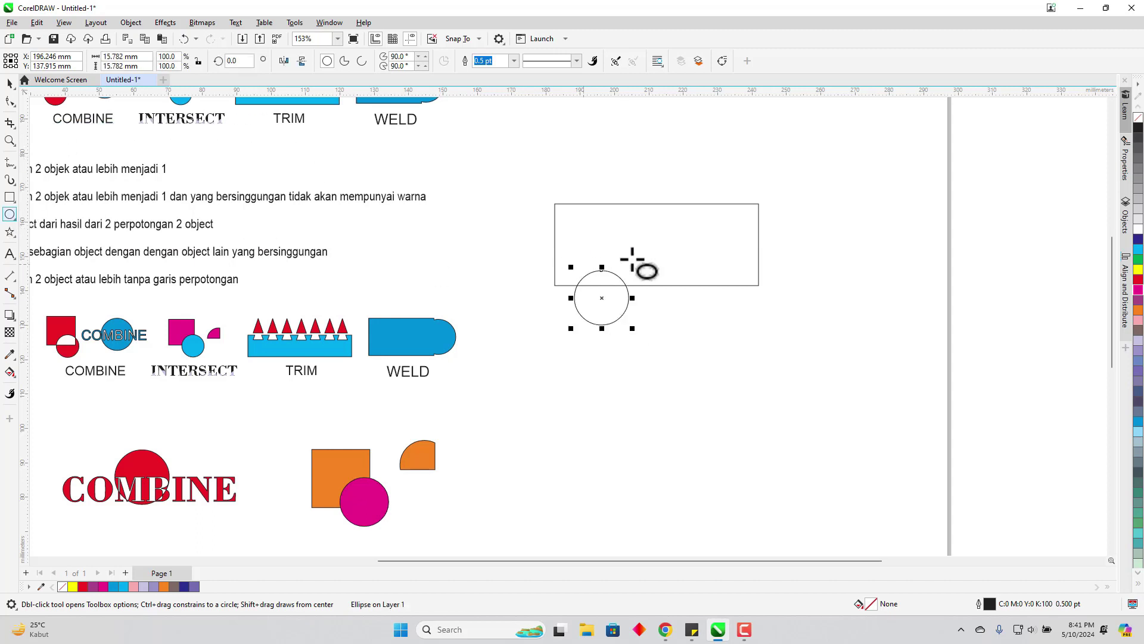
pyautogui.moveTo(676, 265); pyautogui.dragTo(740, 331)
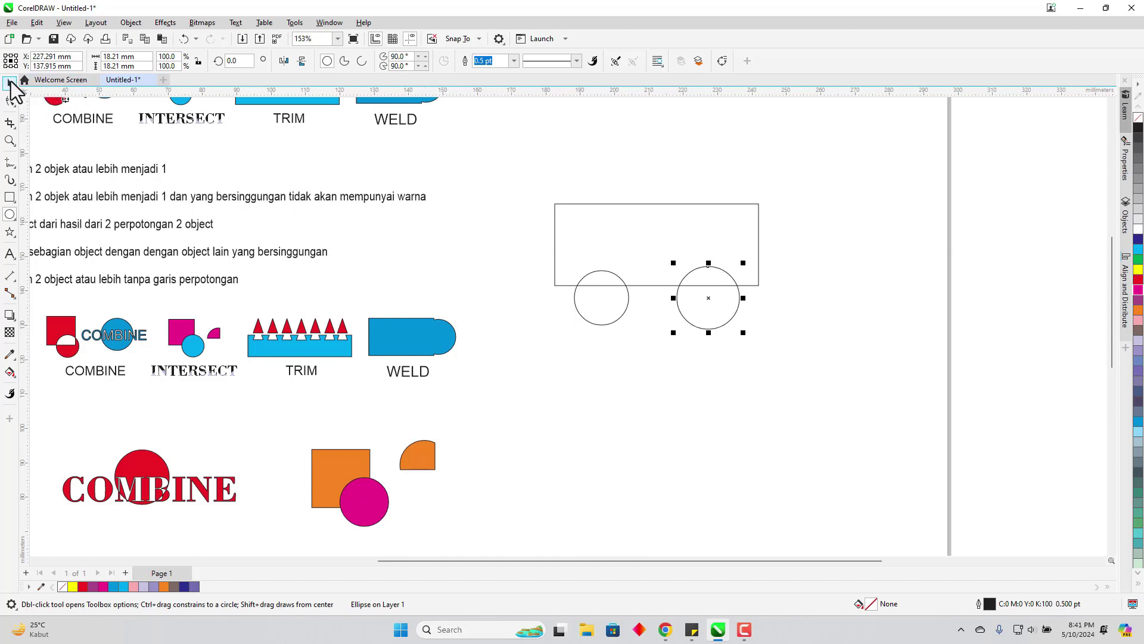
# - Fill the new rectangle yellow, the smaller circle orange and the larger circle blue
pyautogui.click(10, 84)
pyautogui.click(708, 250)
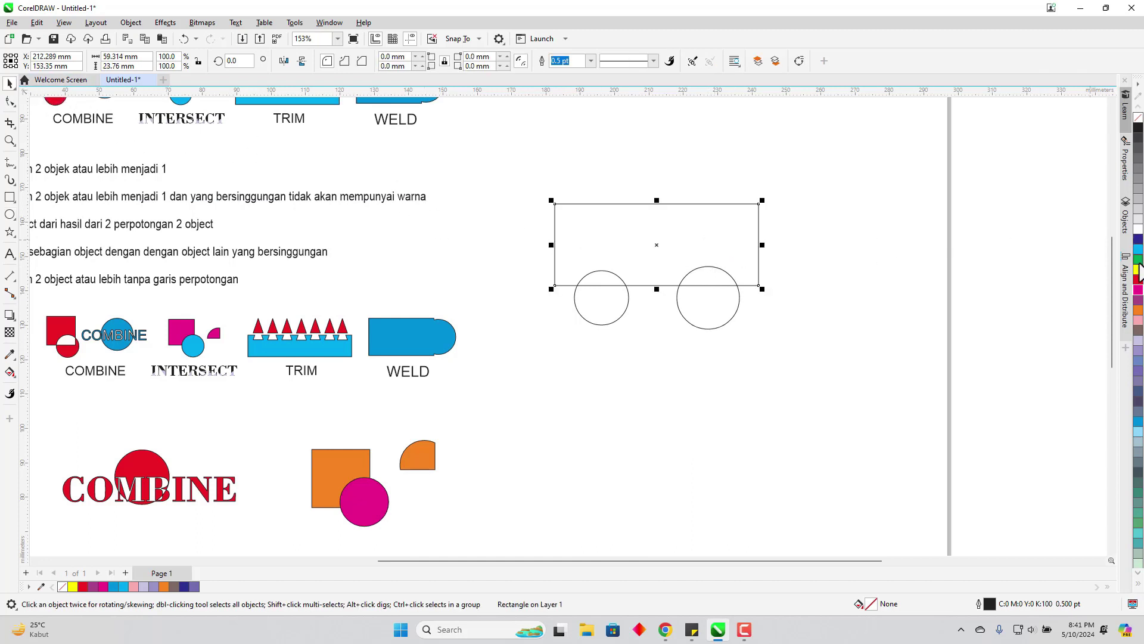
pyautogui.click(1138, 270)
pyautogui.click(612, 306)
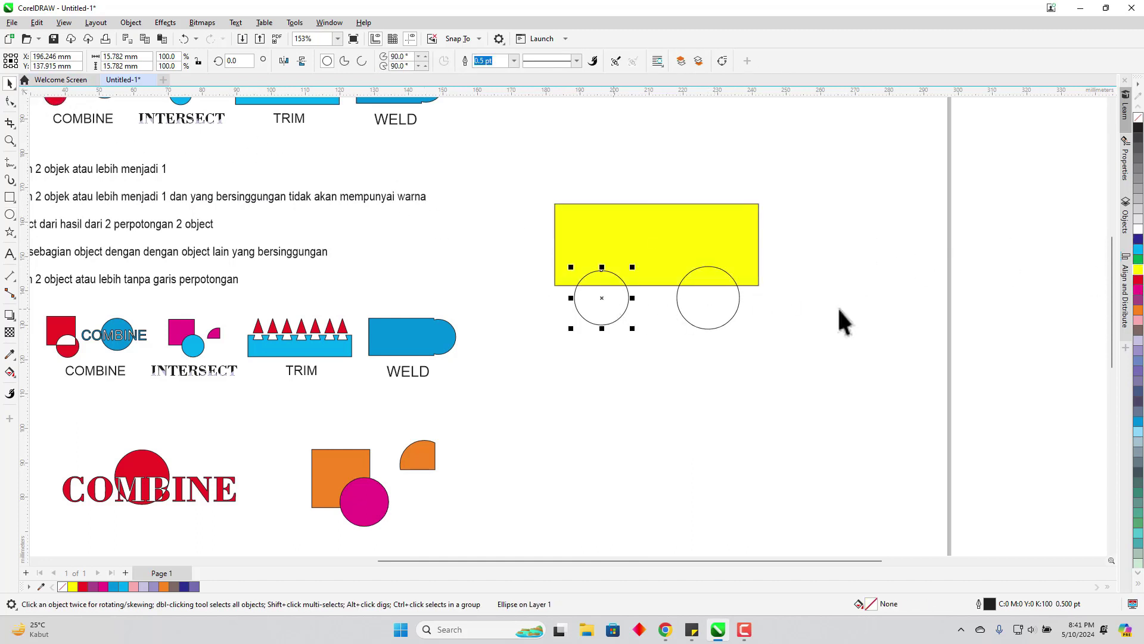
pyautogui.click(1137, 310)
pyautogui.click(697, 298)
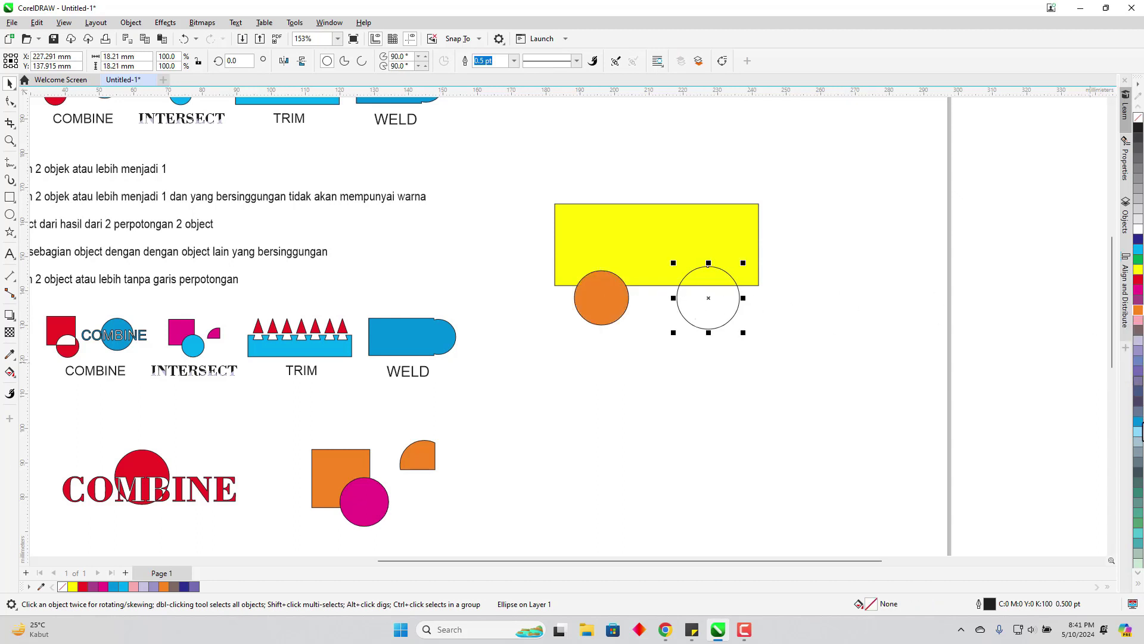
pyautogui.click(1138, 421)
pyautogui.click(824, 364)
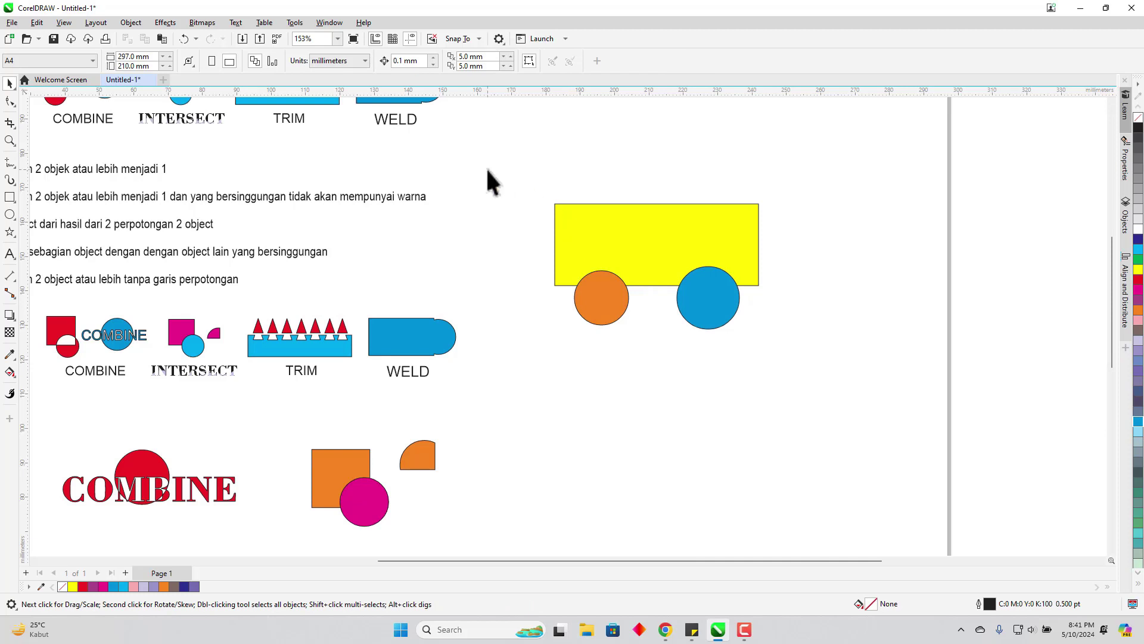
# - Weld the yellow rectangle and its two overlapping circles into a single shape
pyautogui.moveTo(488, 170); pyautogui.dragTo(832, 391)
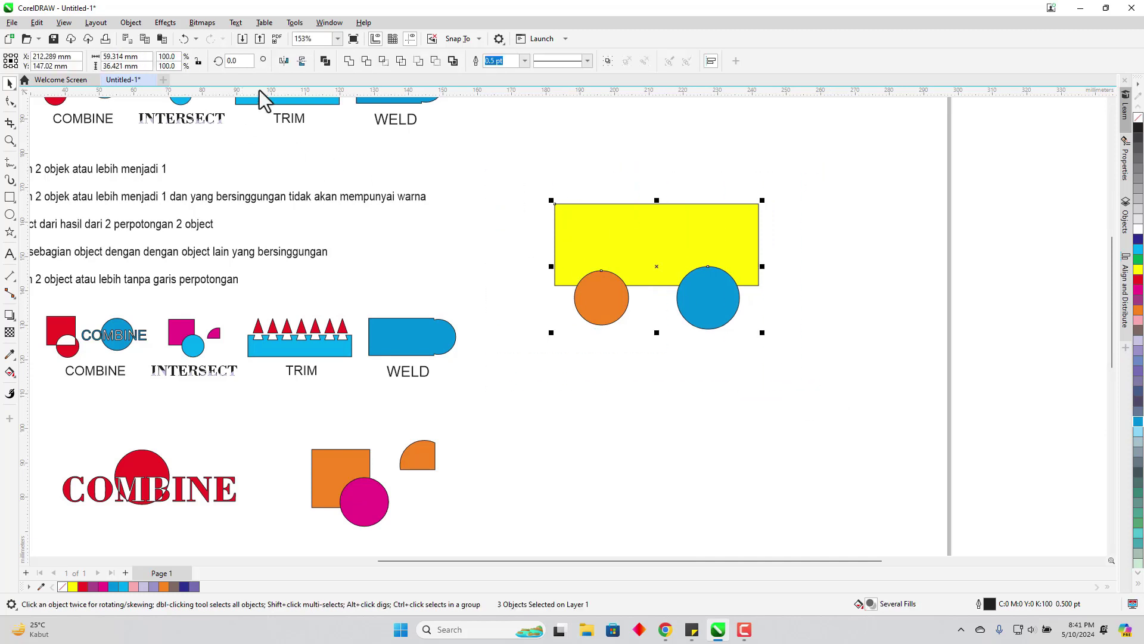
pyautogui.click(348, 62)
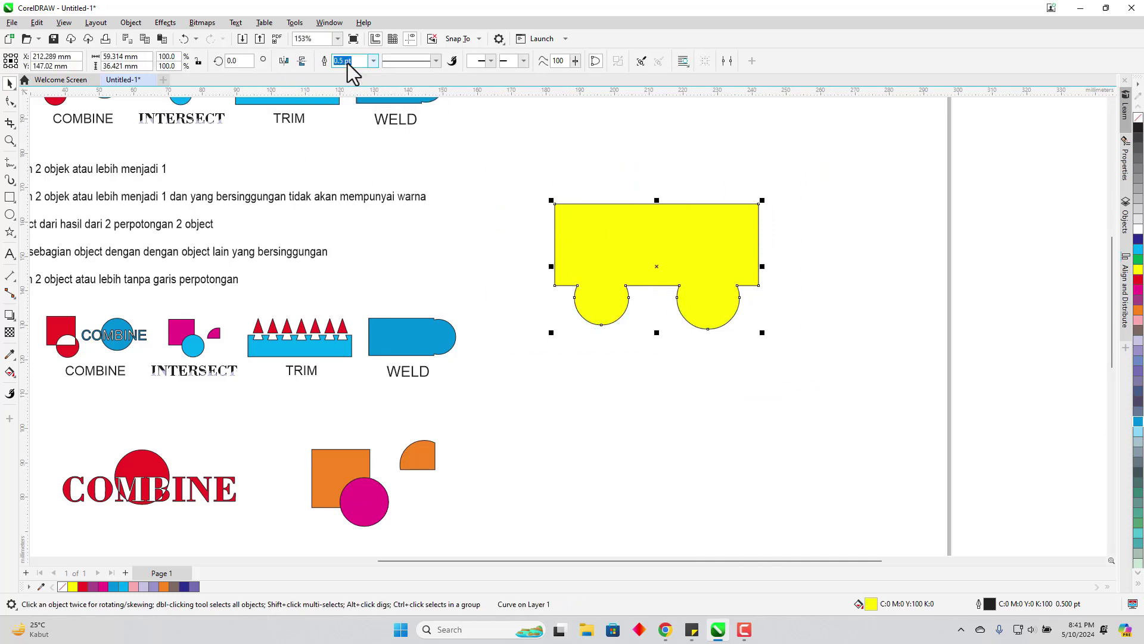
pyautogui.click(885, 285)
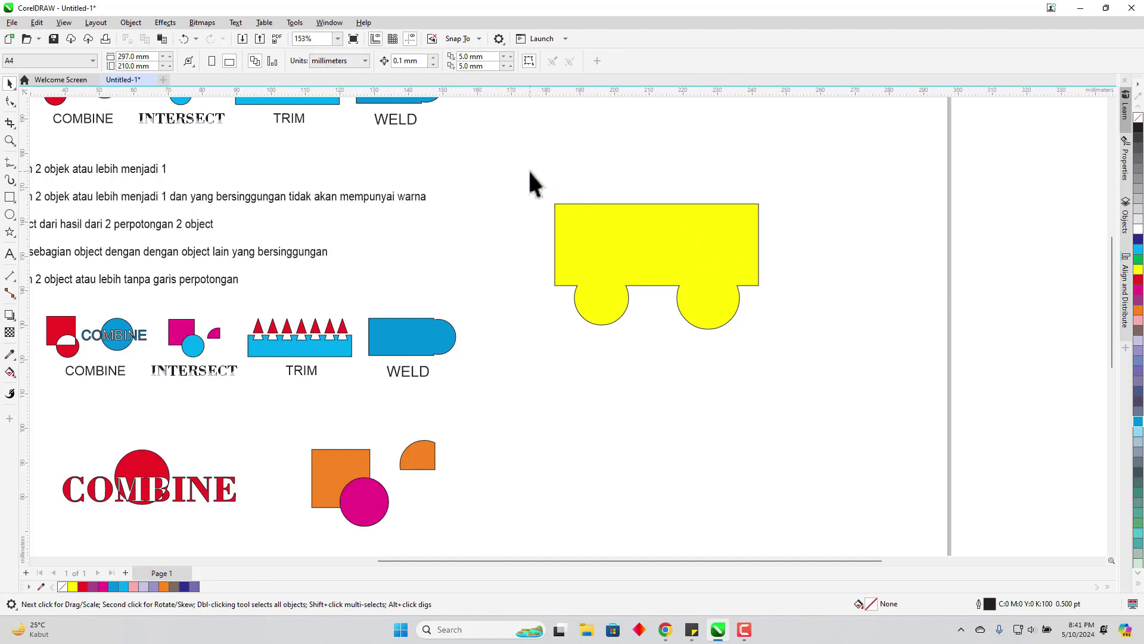
pyautogui.moveTo(526, 173); pyautogui.dragTo(635, 291)
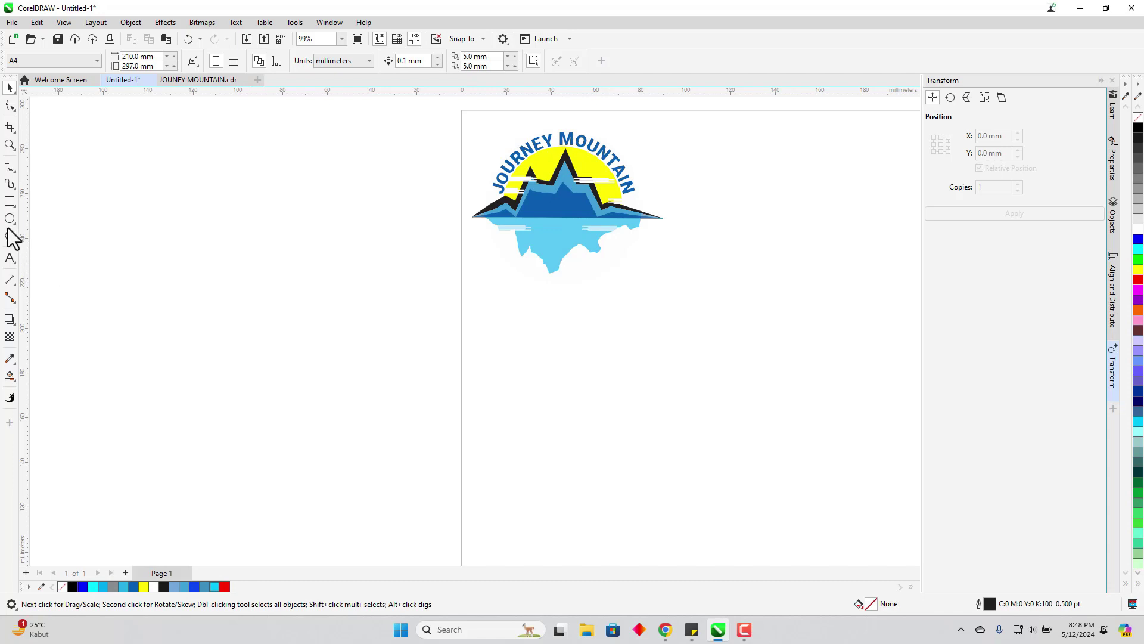
# - Close the Transform docker and draw a circle about 68 mm in diameter in the empty page area below the Journey Mountain logo
pyautogui.click(1103, 80)
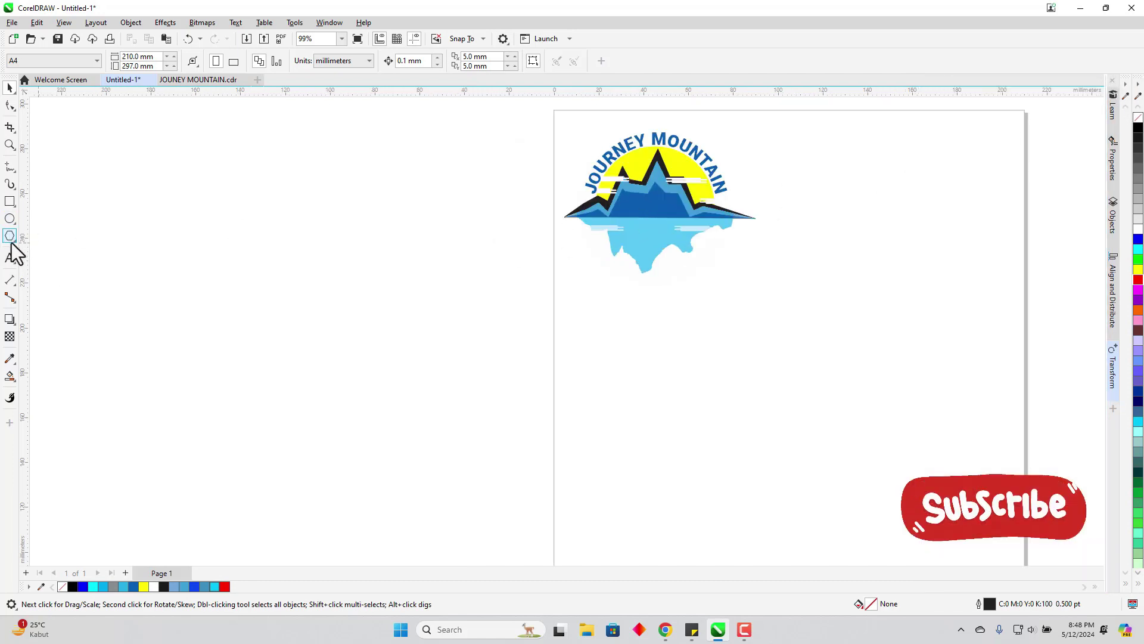
pyautogui.click(10, 218)
pyautogui.moveTo(695, 366); pyautogui.dragTo(826, 520)
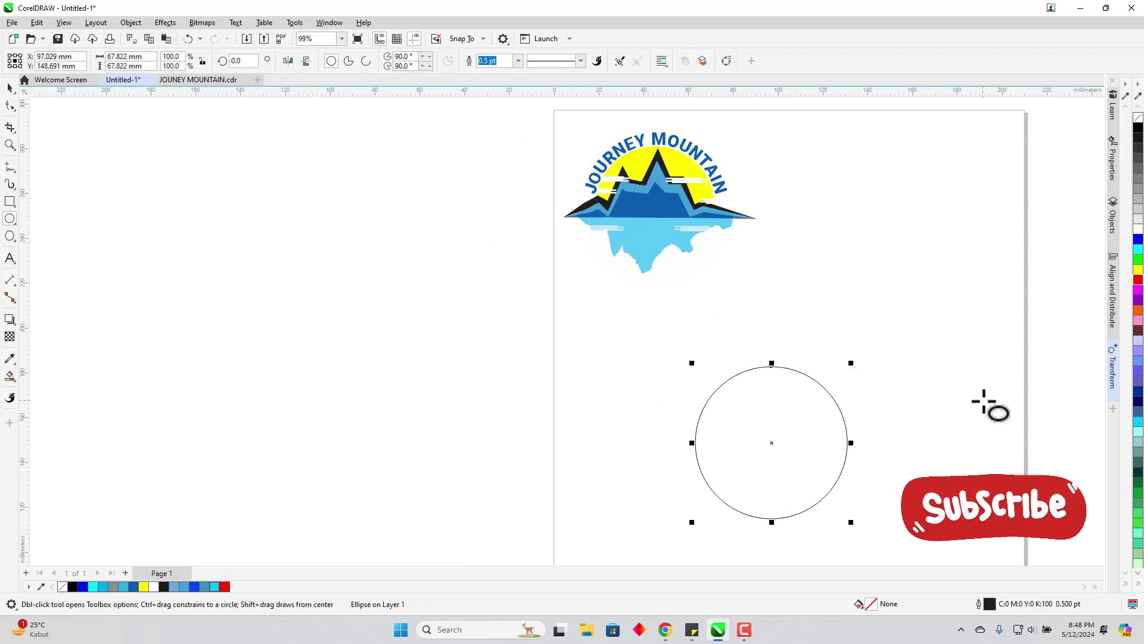
# - Draw an open zigzag mountain ridge about 94 × 29 mm with the Pen tool, crossing the circle's upper half and extending past both sides
pyautogui.click(13, 173)
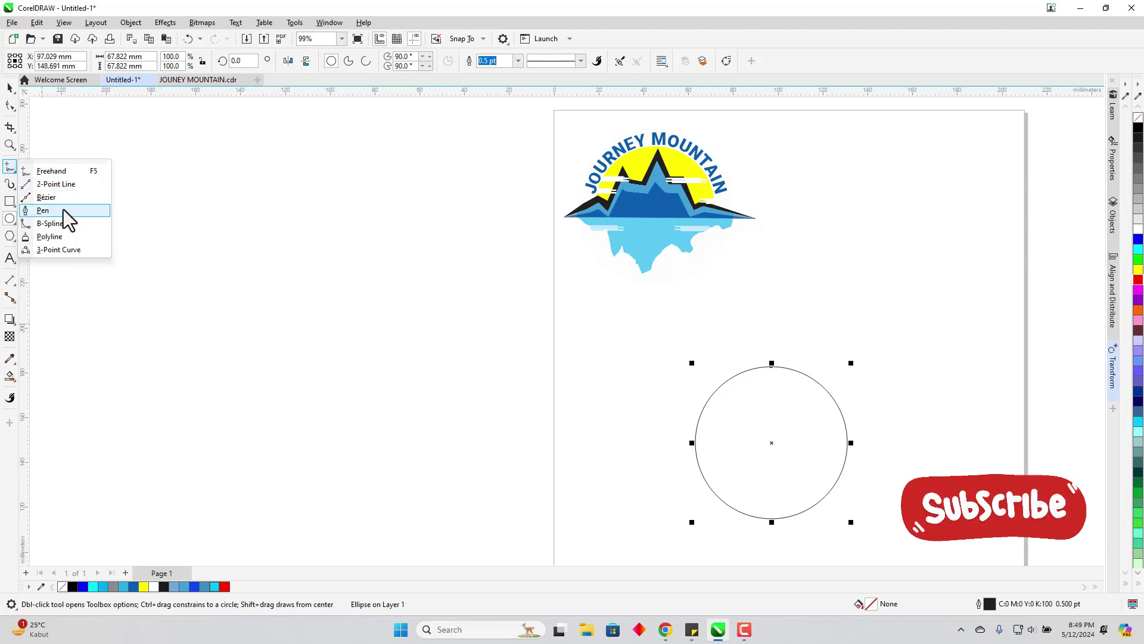
pyautogui.click(42, 211)
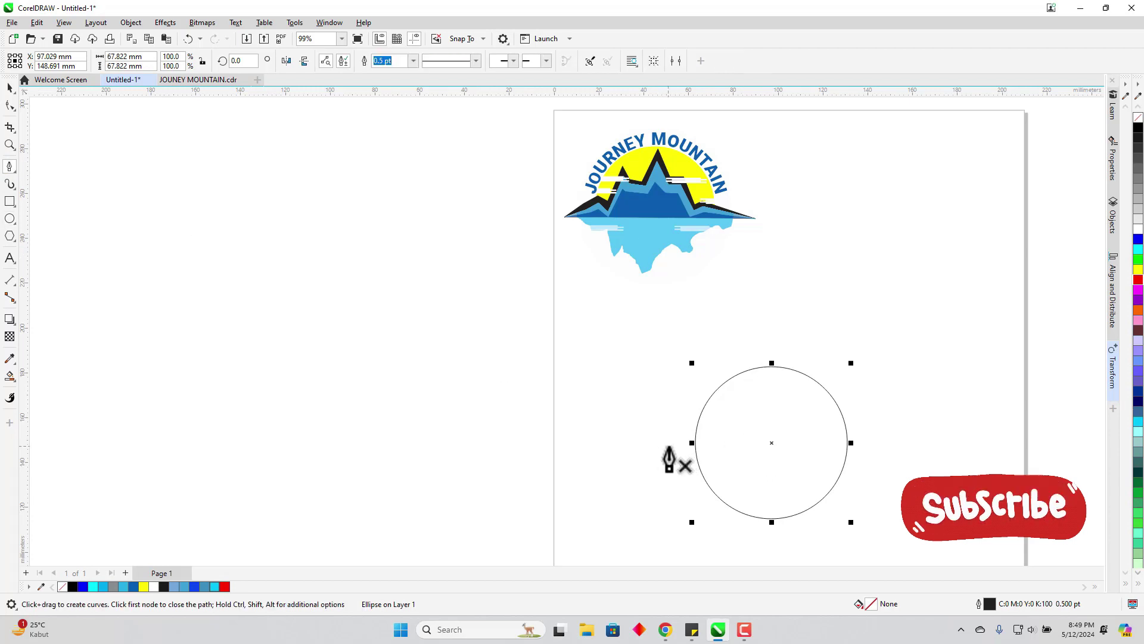
pyautogui.click(670, 442)
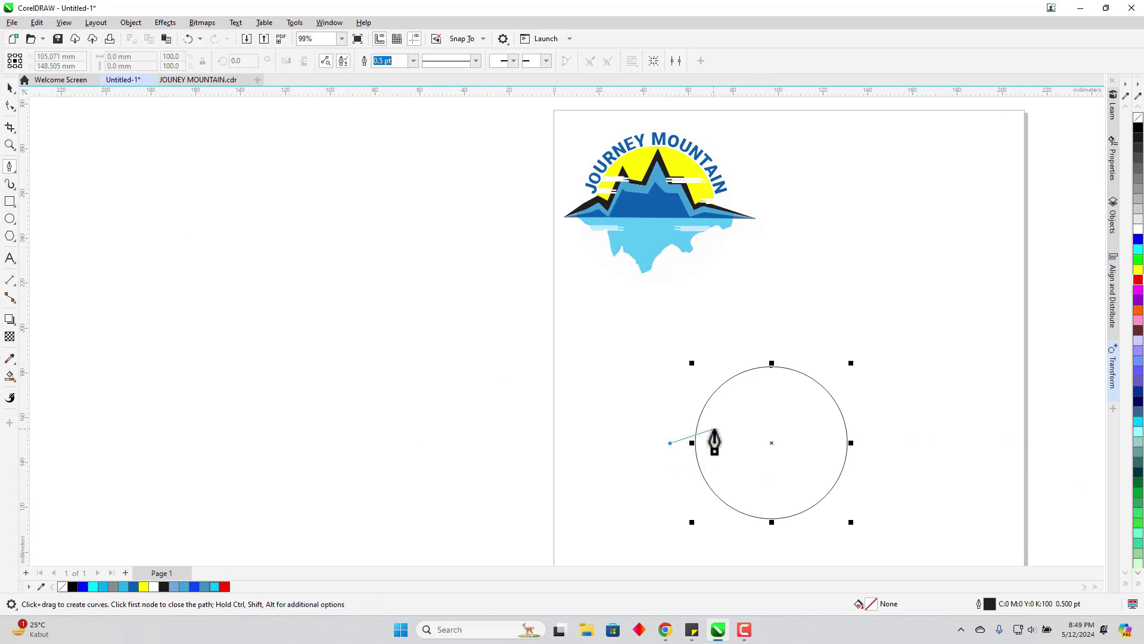
pyautogui.click(714, 424)
pyautogui.doubleClick(738, 398)
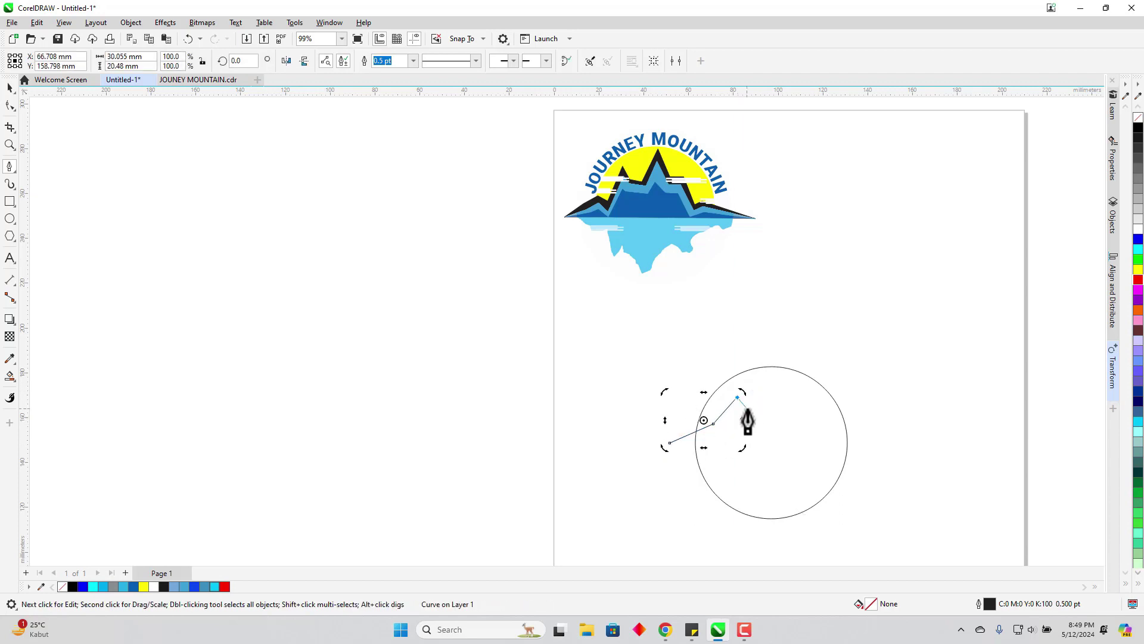
pyautogui.click(761, 379)
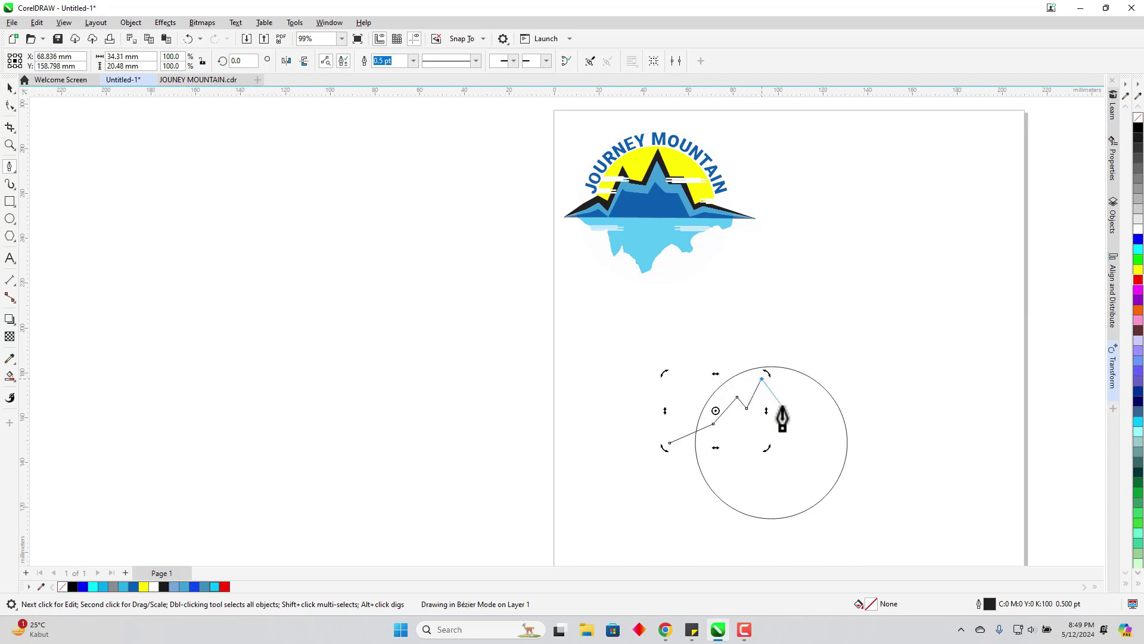
pyautogui.click(786, 411)
pyautogui.click(802, 403)
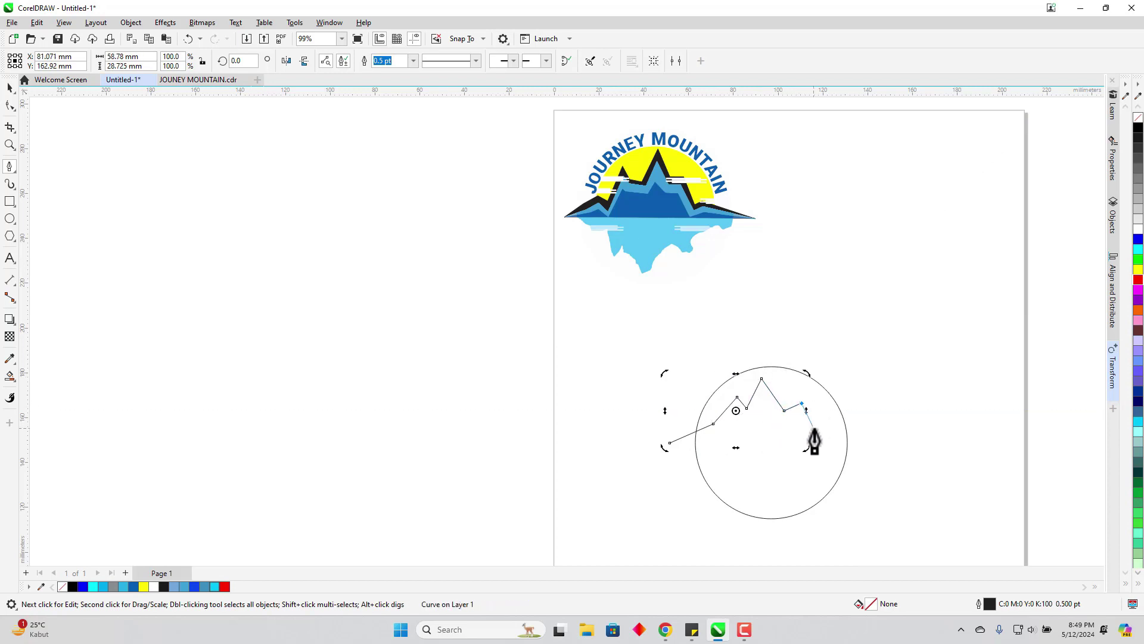
pyautogui.click(817, 426)
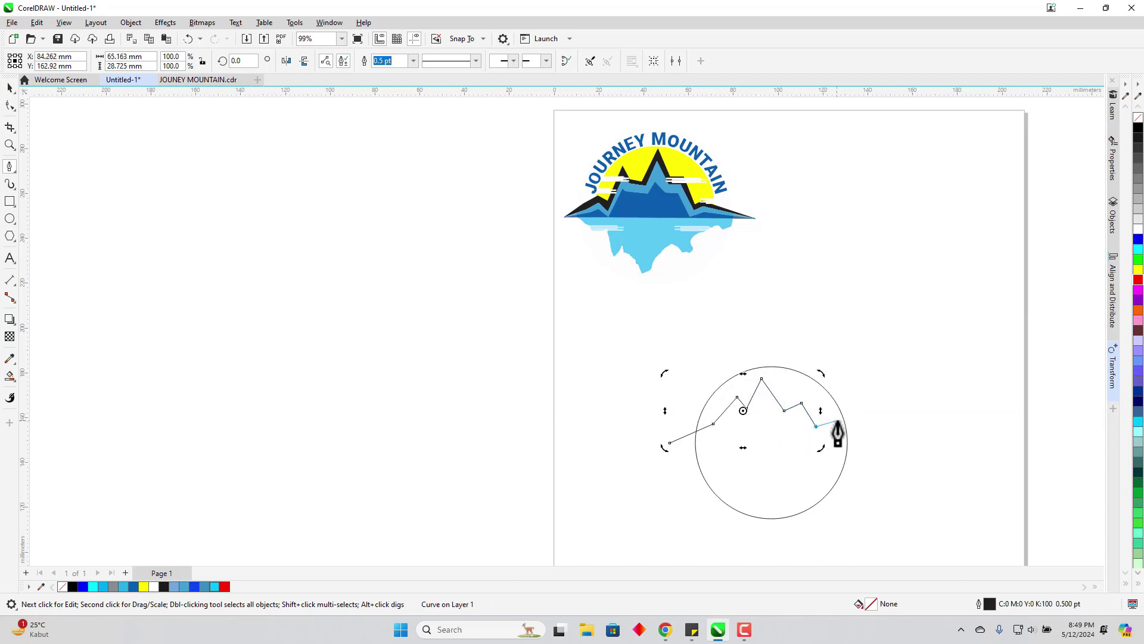
pyautogui.click(835, 421)
pyautogui.click(881, 439)
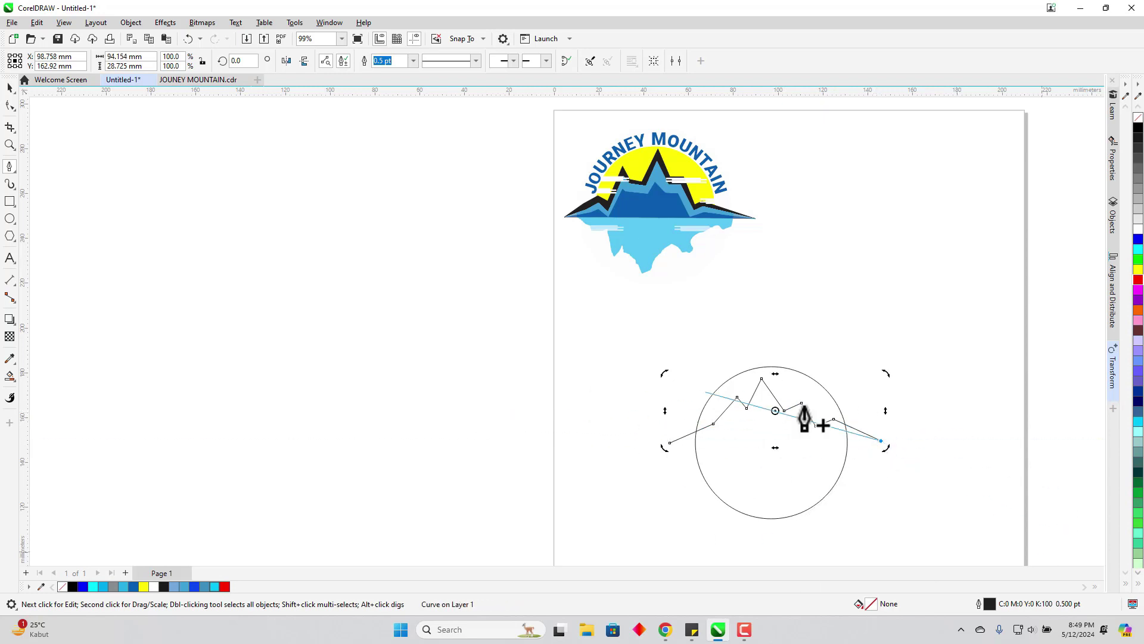
pyautogui.doubleClick(880, 440)
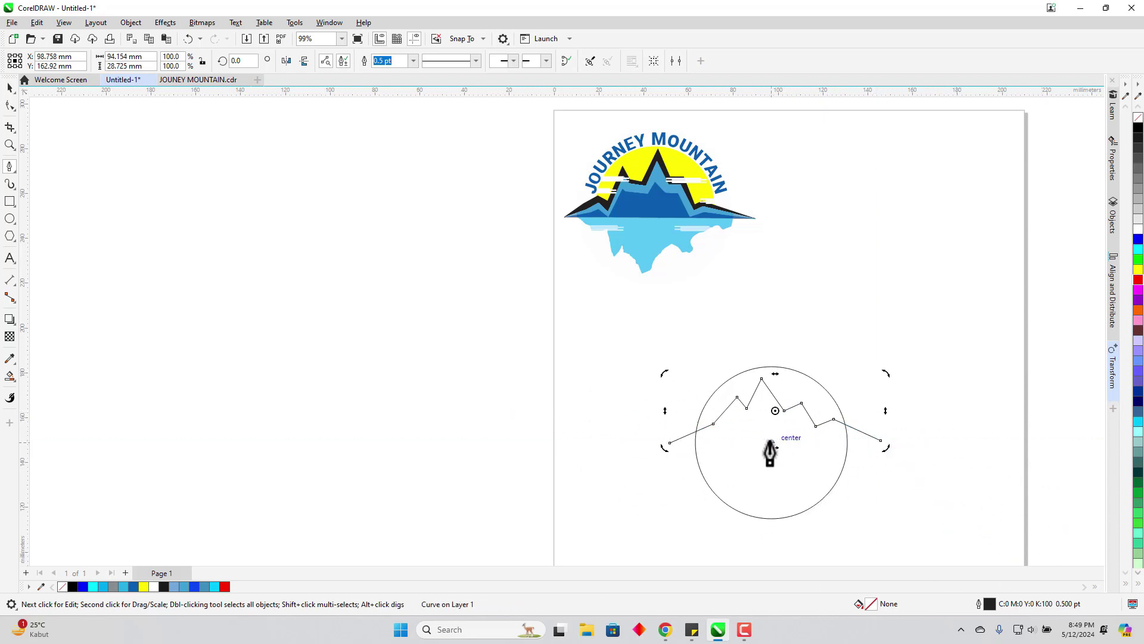
# - Trace a parallel lower edge under the ridge from its left end to its right end, closing it into a band, and fill it black
pyautogui.scroll(2, 677, 459)
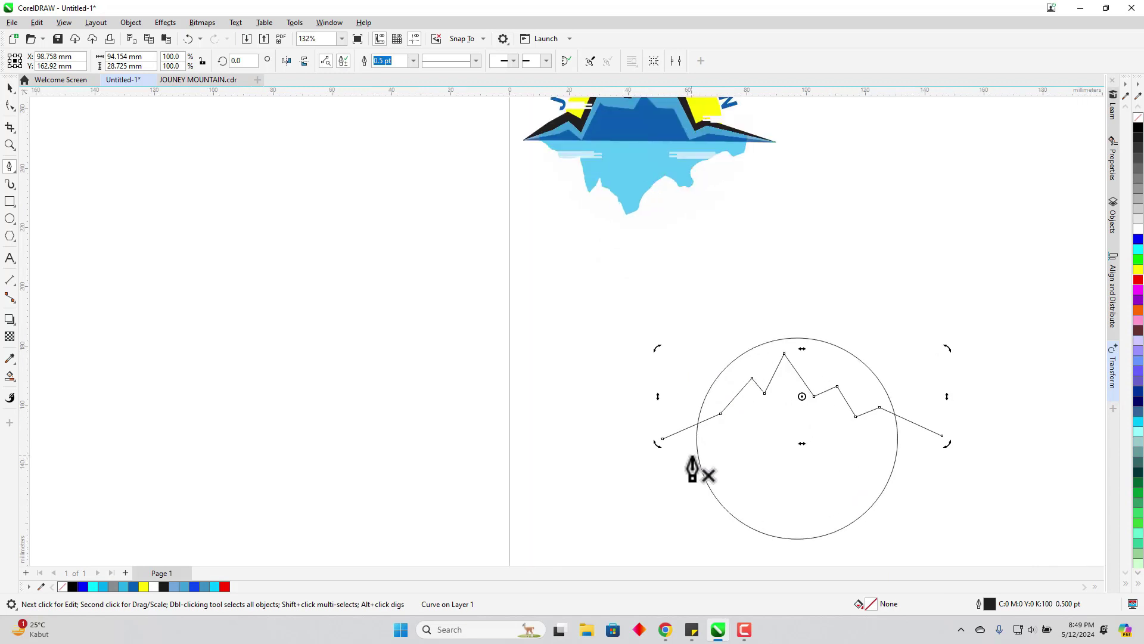
pyautogui.click(648, 430)
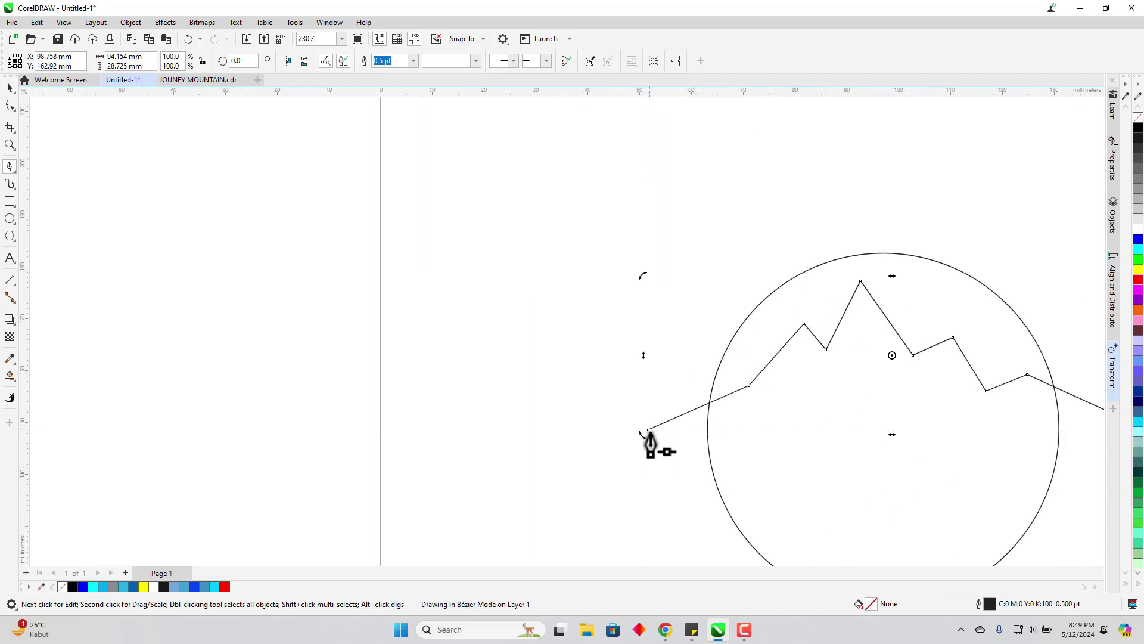
pyautogui.click(752, 402)
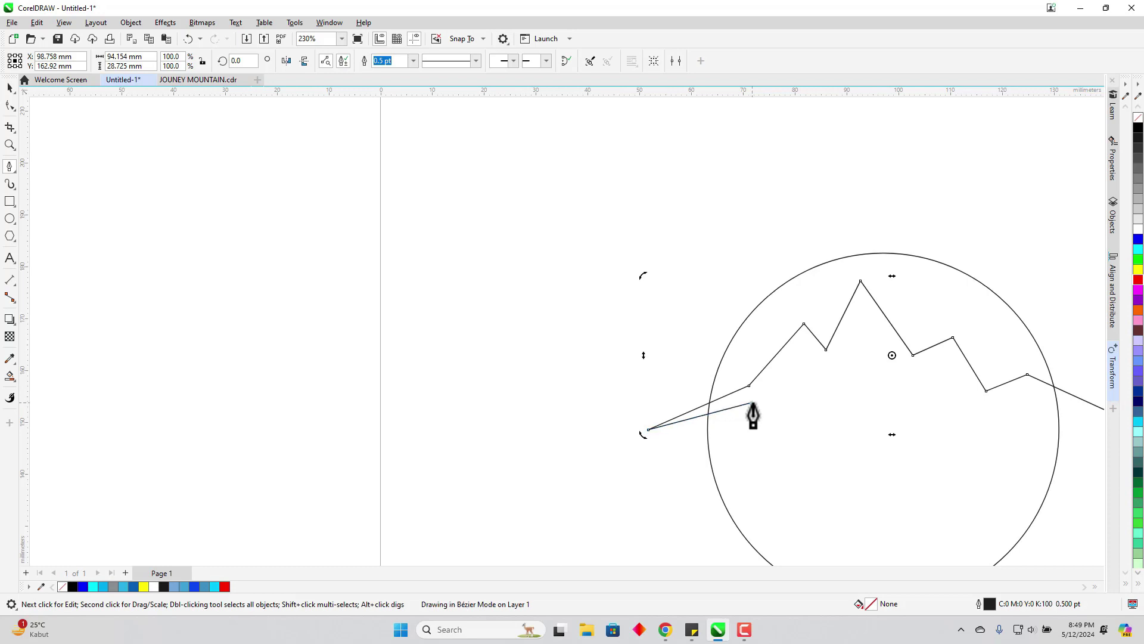
pyautogui.click(800, 350)
pyautogui.click(826, 369)
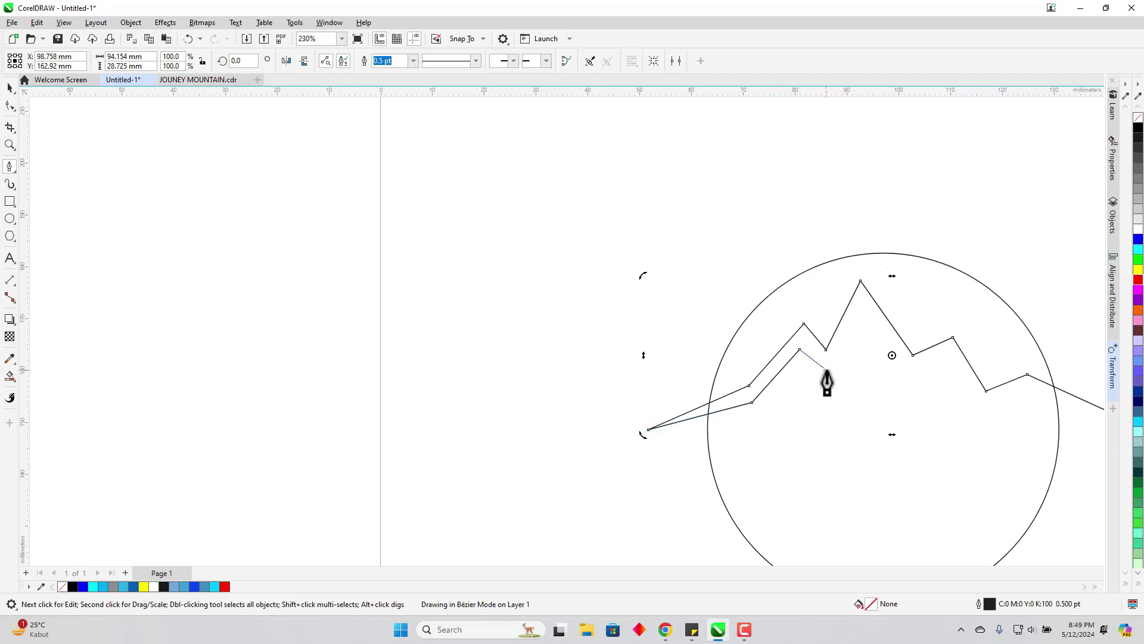
pyautogui.click(862, 309)
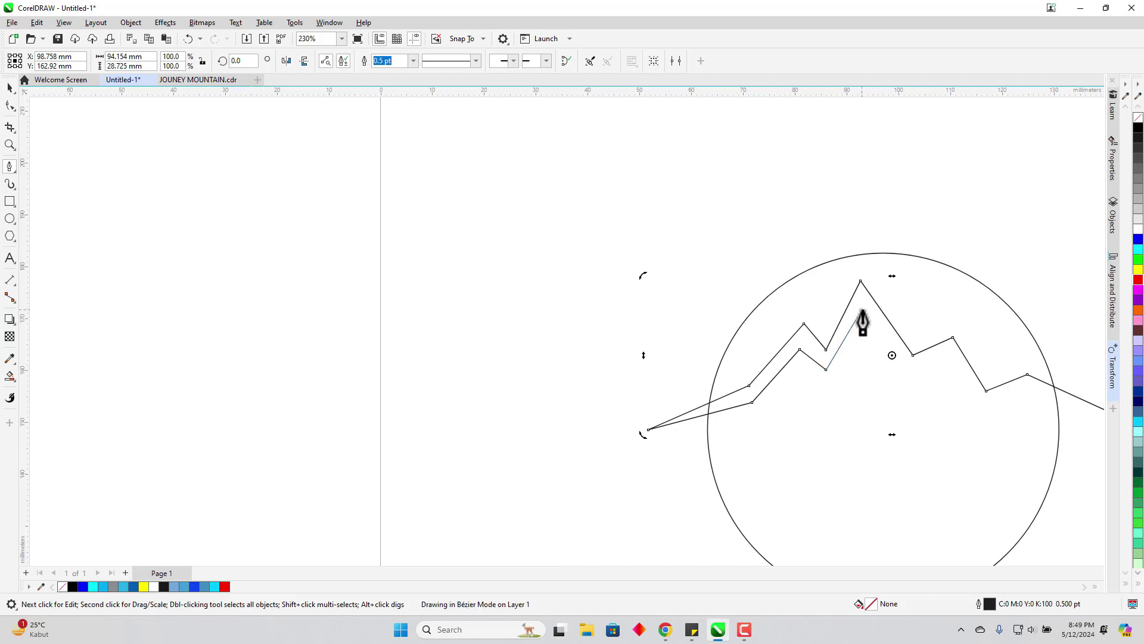
pyautogui.click(911, 373)
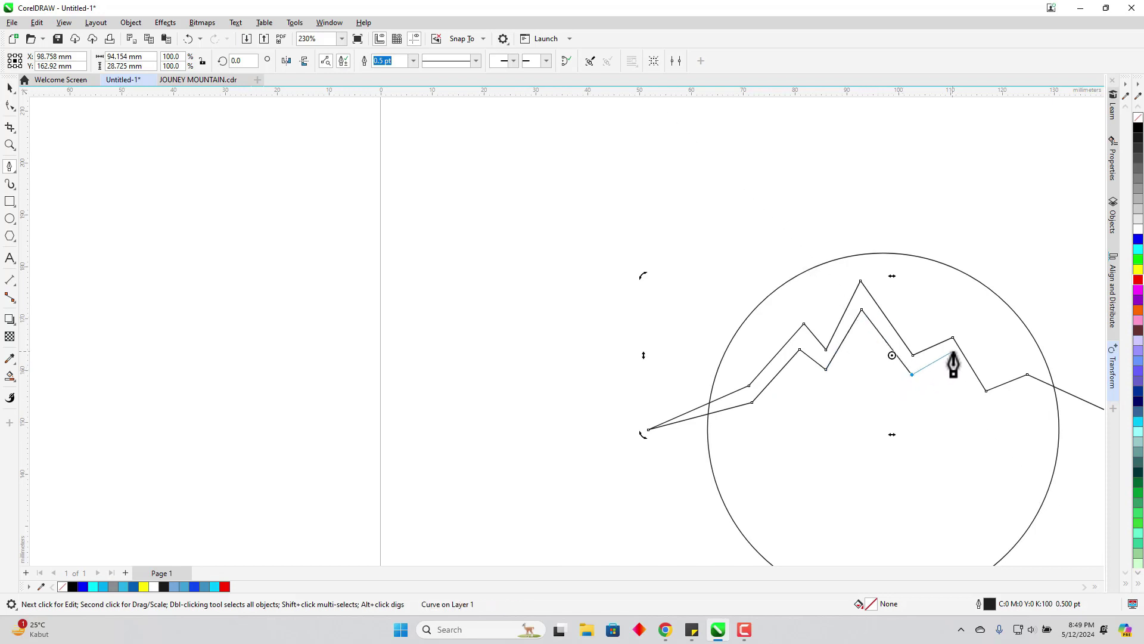
pyautogui.click(948, 356)
pyautogui.click(979, 404)
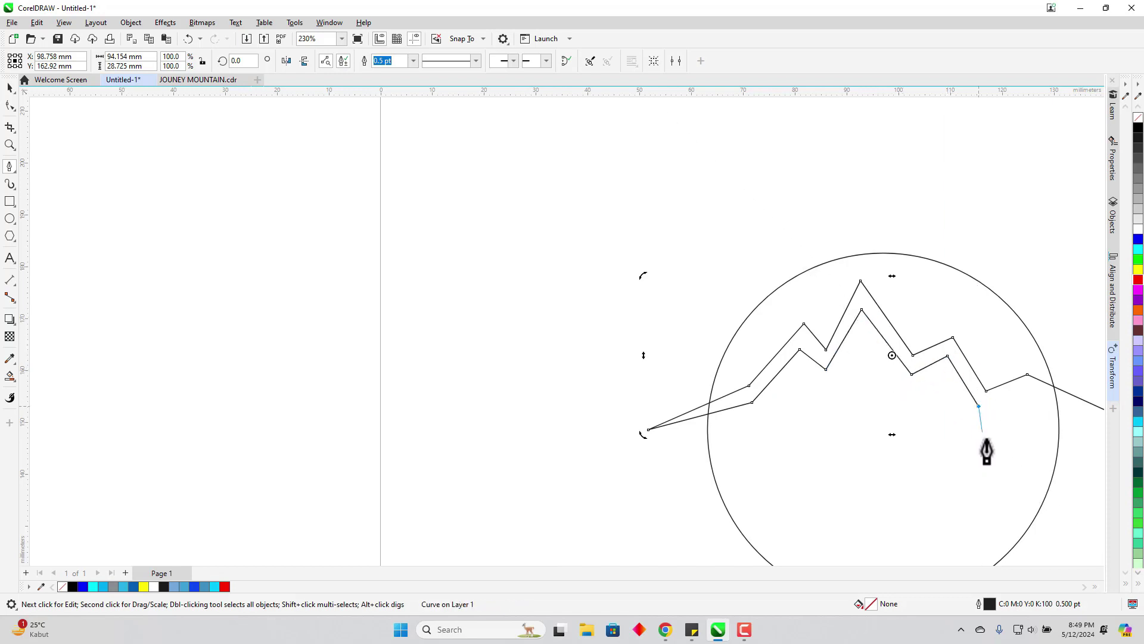
pyautogui.scroll(-1, 987, 442)
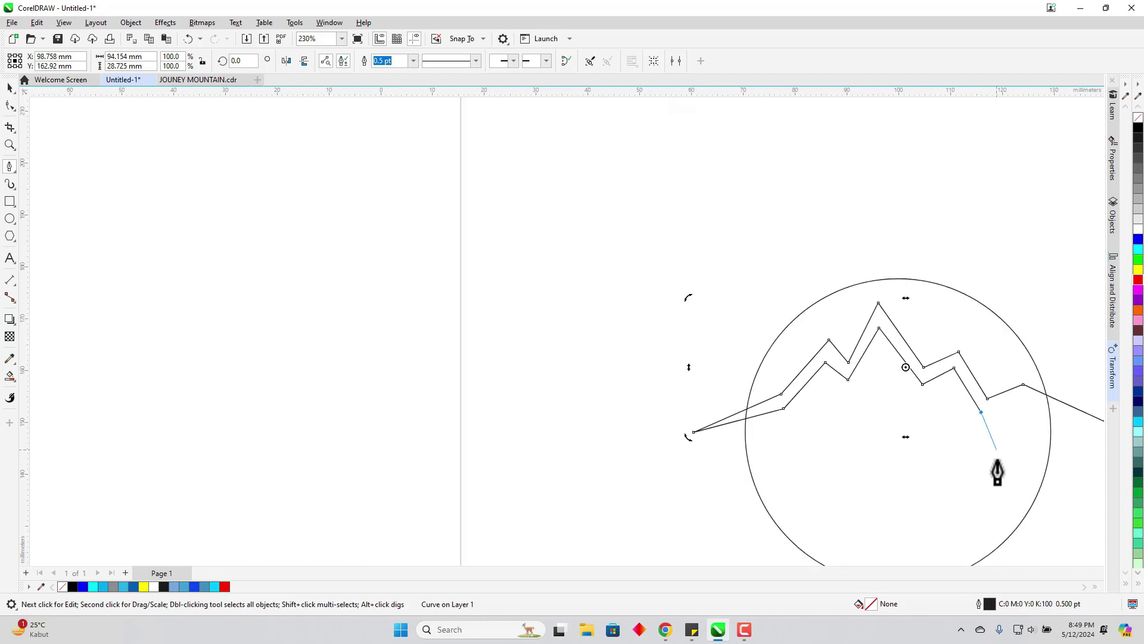
pyautogui.click(1018, 412)
pyautogui.click(1090, 433)
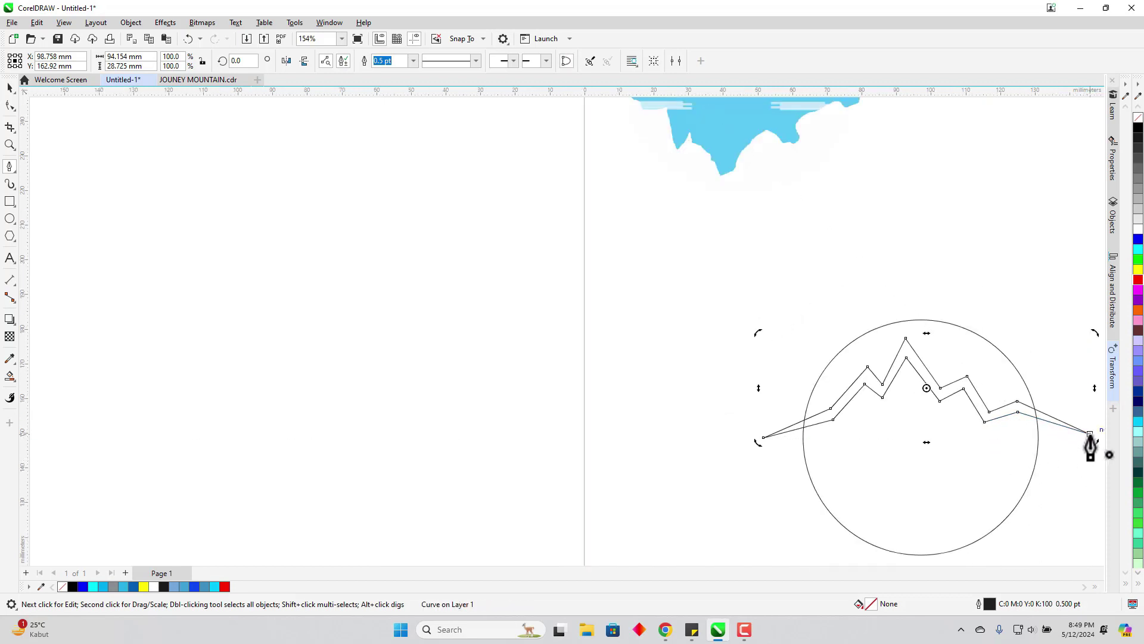
pyautogui.click(1138, 127)
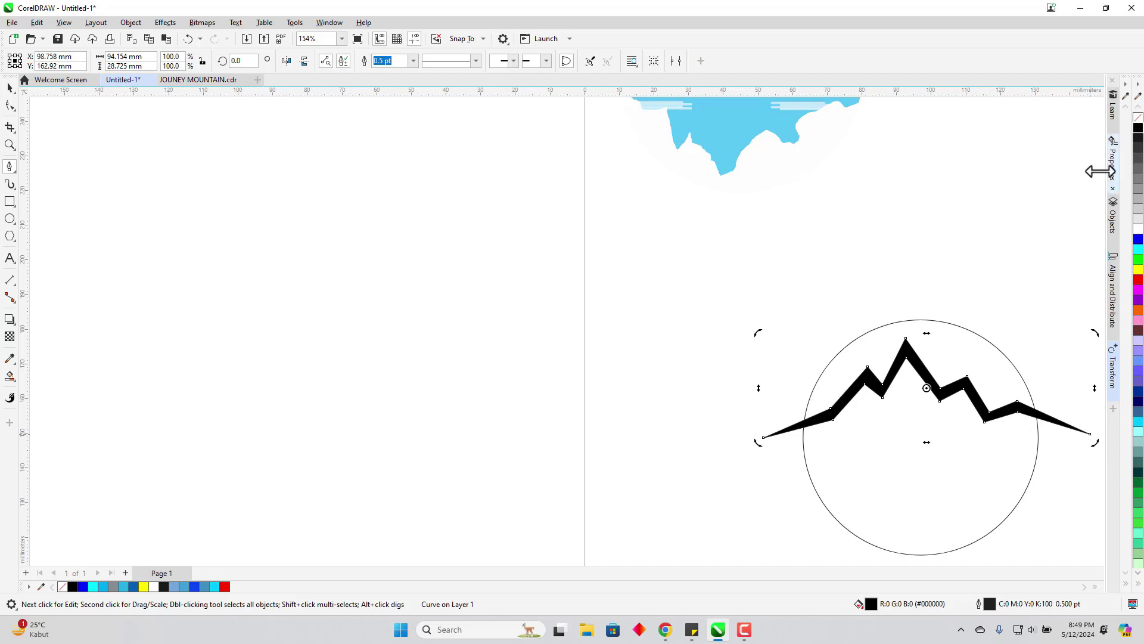
pyautogui.scroll(2, 978, 275)
pyautogui.scroll(-1, 1005, 523)
pyautogui.scroll(2, 1005, 524)
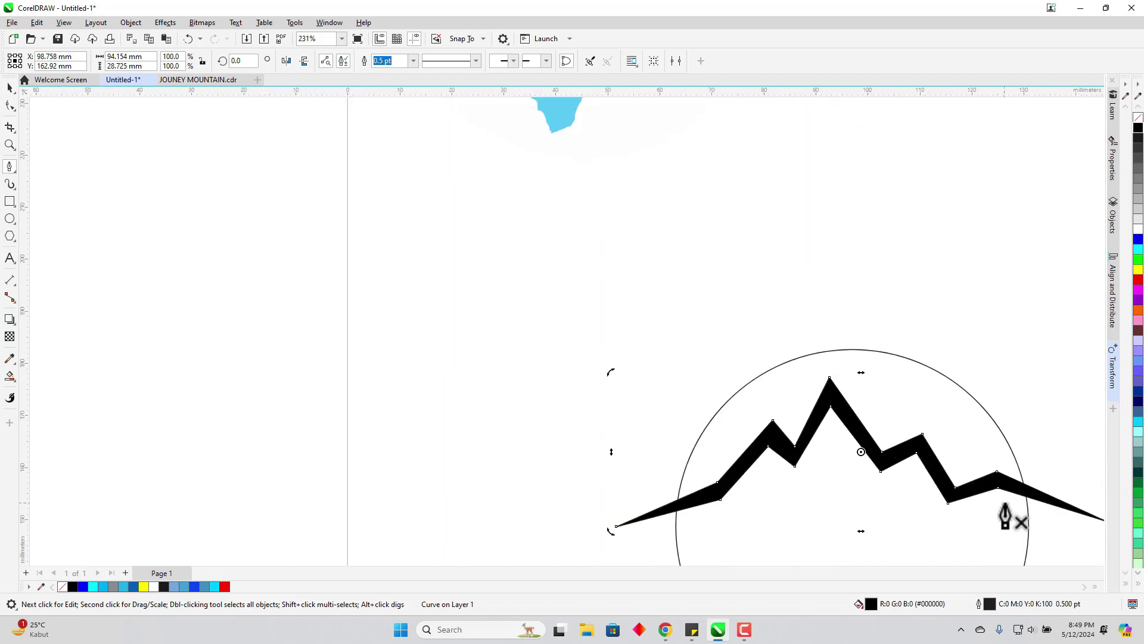
pyautogui.scroll(1, 1003, 535)
pyautogui.scroll(-1, 834, 494)
pyautogui.scroll(1, 834, 495)
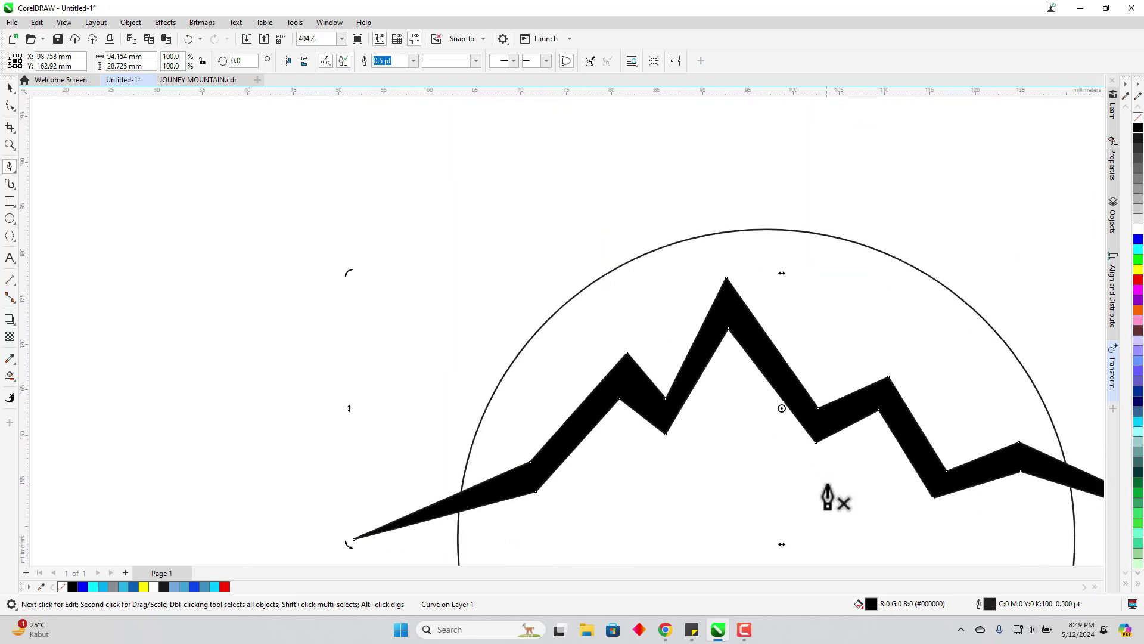
pyautogui.scroll(-1, 918, 480)
pyautogui.scroll(-2, 816, 334)
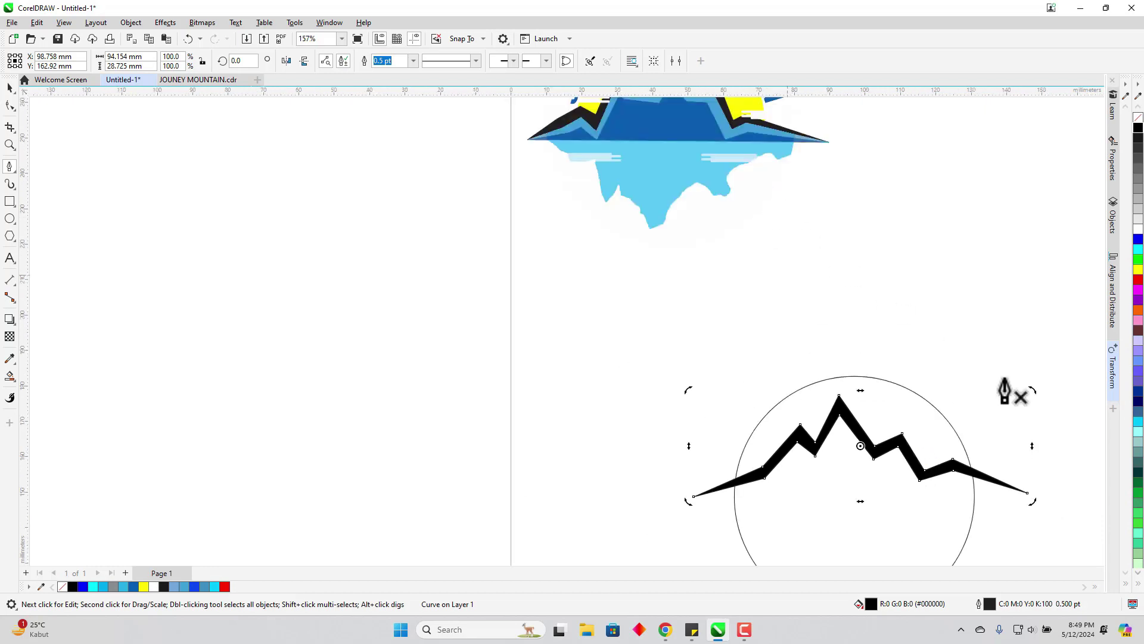
pyautogui.scroll(-1, 683, 189)
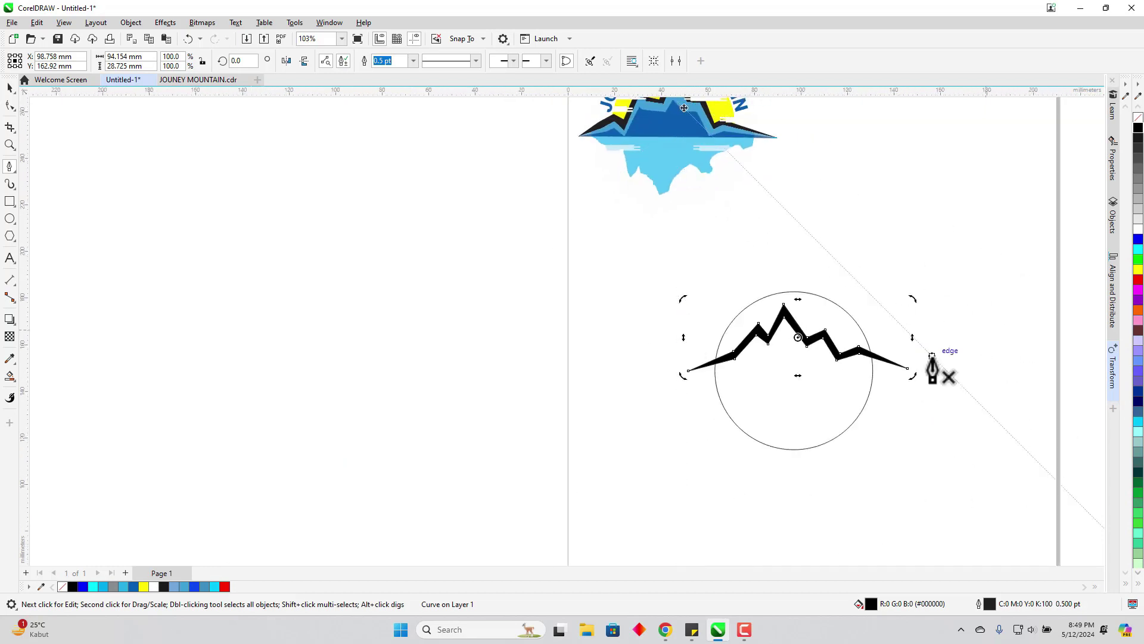
# - Draw a straight horizontal line about 103 mm long with the Pen tool through the circle's middle, just below the black ridge
pyautogui.scroll(1, 938, 367)
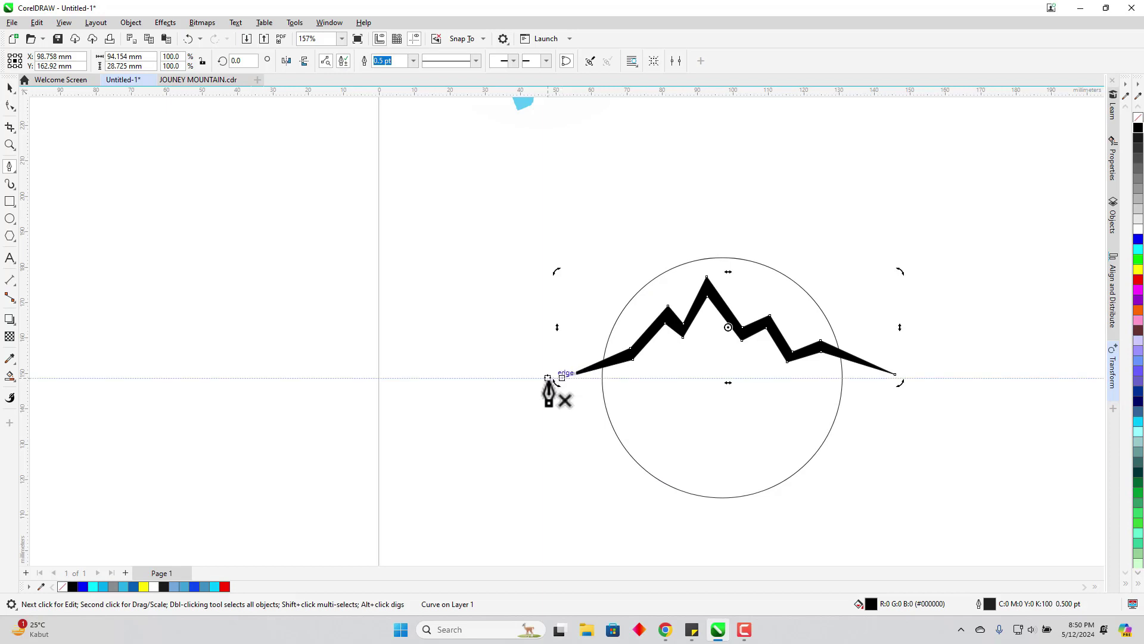
pyautogui.click(548, 380)
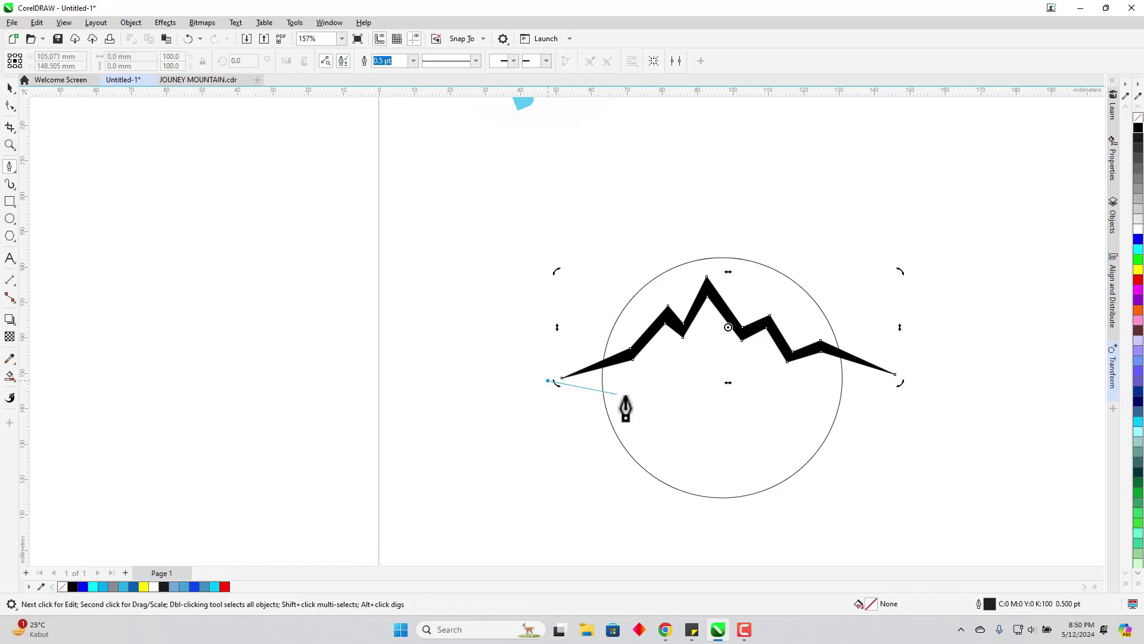
pyautogui.click(910, 381)
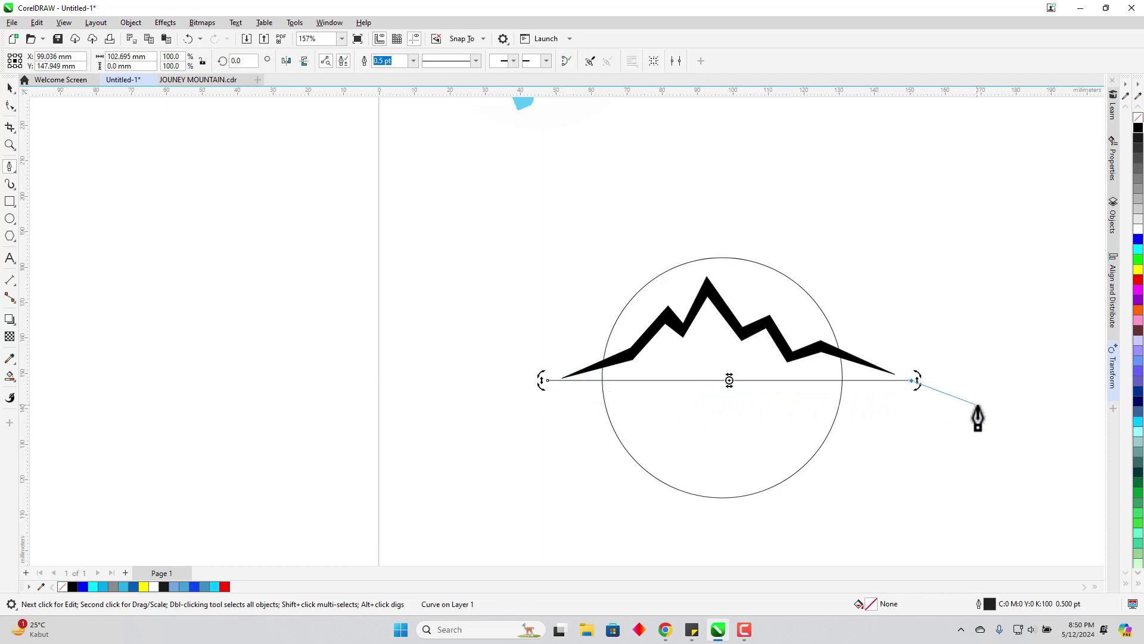
pyautogui.scroll(2, 972, 404)
pyautogui.press('Escape')
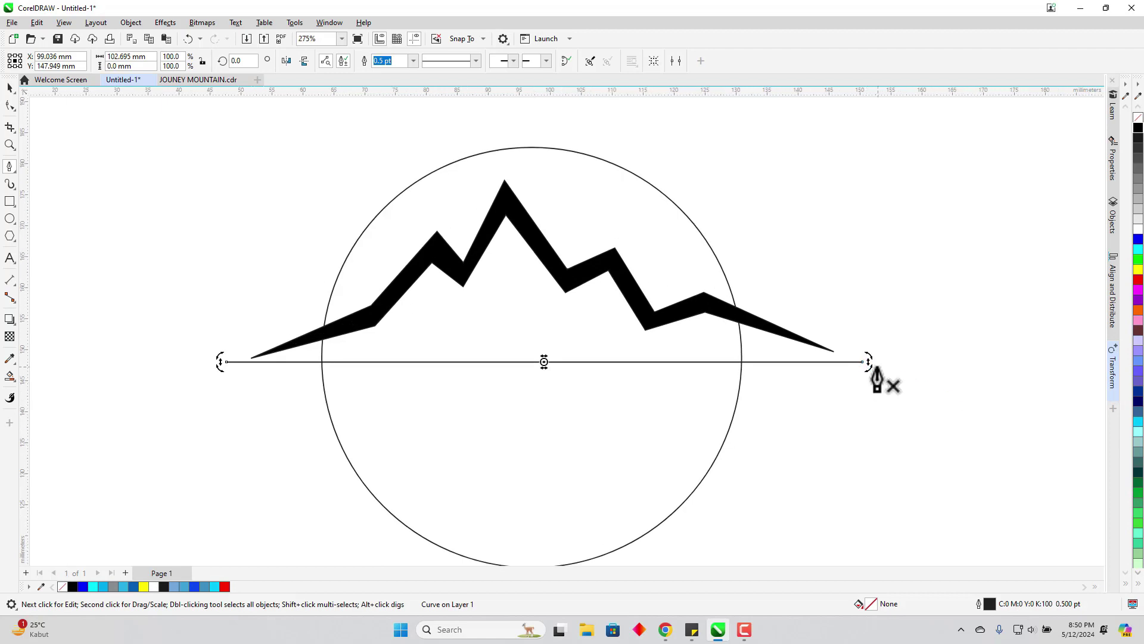
# - Shorten the horizontal line from both ends with the Shape tool so it extends only slightly past the circle on each side
pyautogui.click(10, 106)
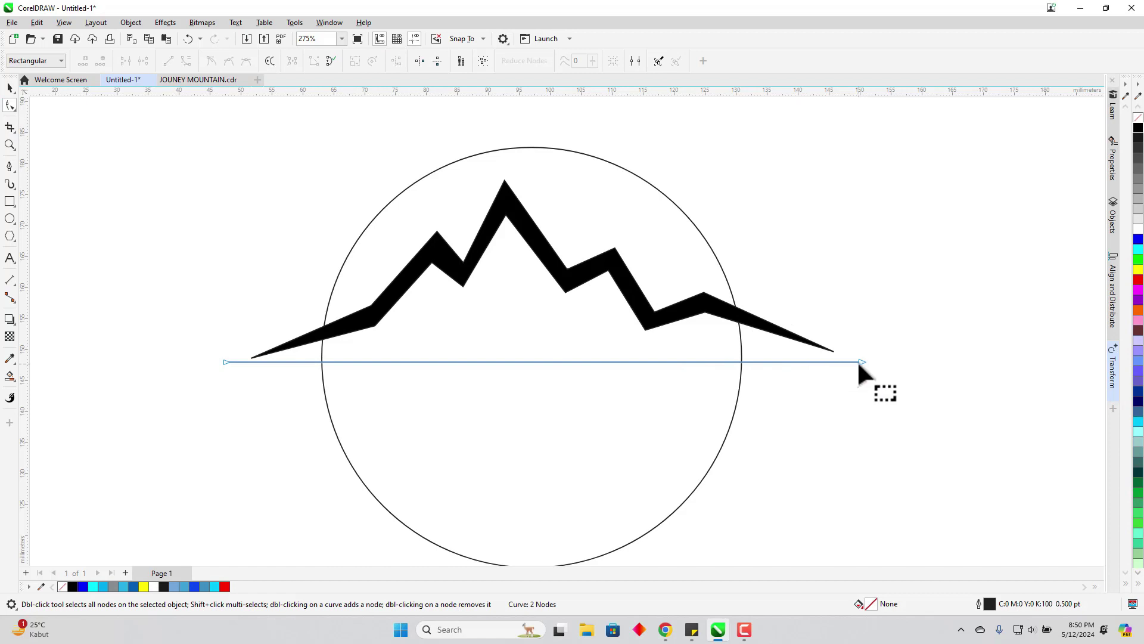
pyautogui.moveTo(857, 360); pyautogui.dragTo(783, 361)
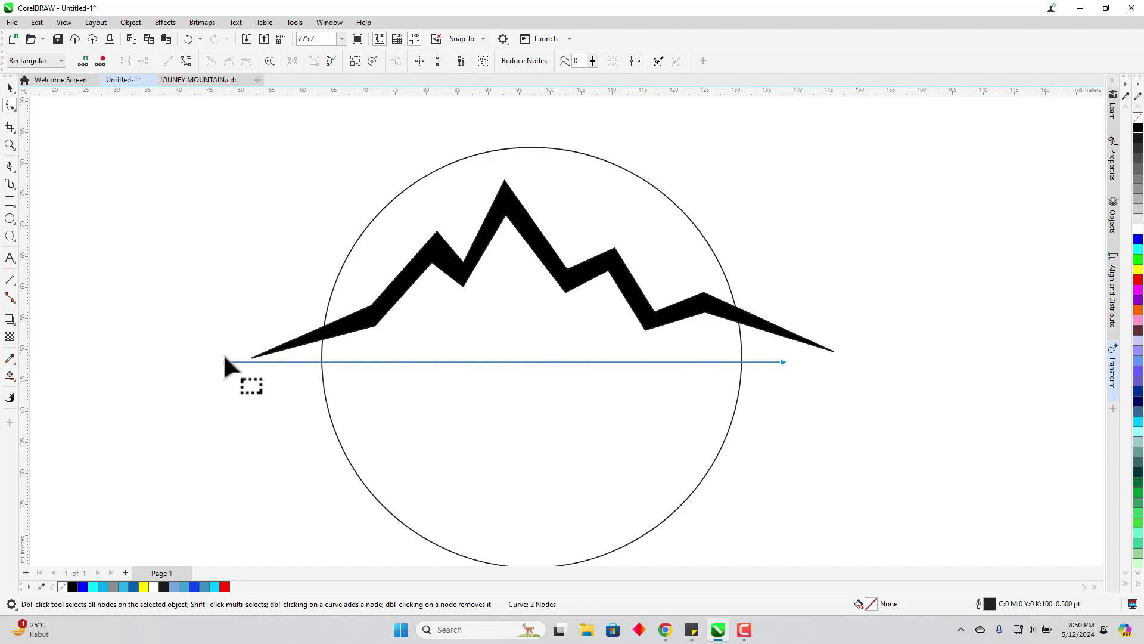
pyautogui.moveTo(227, 361); pyautogui.dragTo(281, 362)
# - Move the left and right tips of the black mountain band onto the matching ends of the horizontal line
pyautogui.click(253, 359)
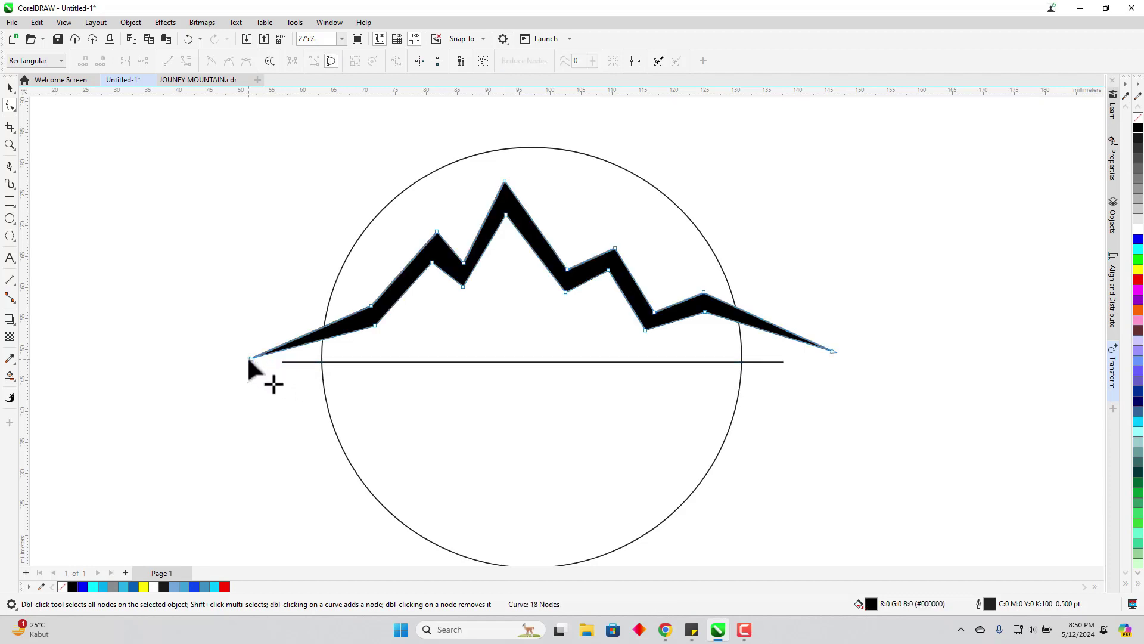
pyautogui.moveTo(248, 357); pyautogui.dragTo(281, 360)
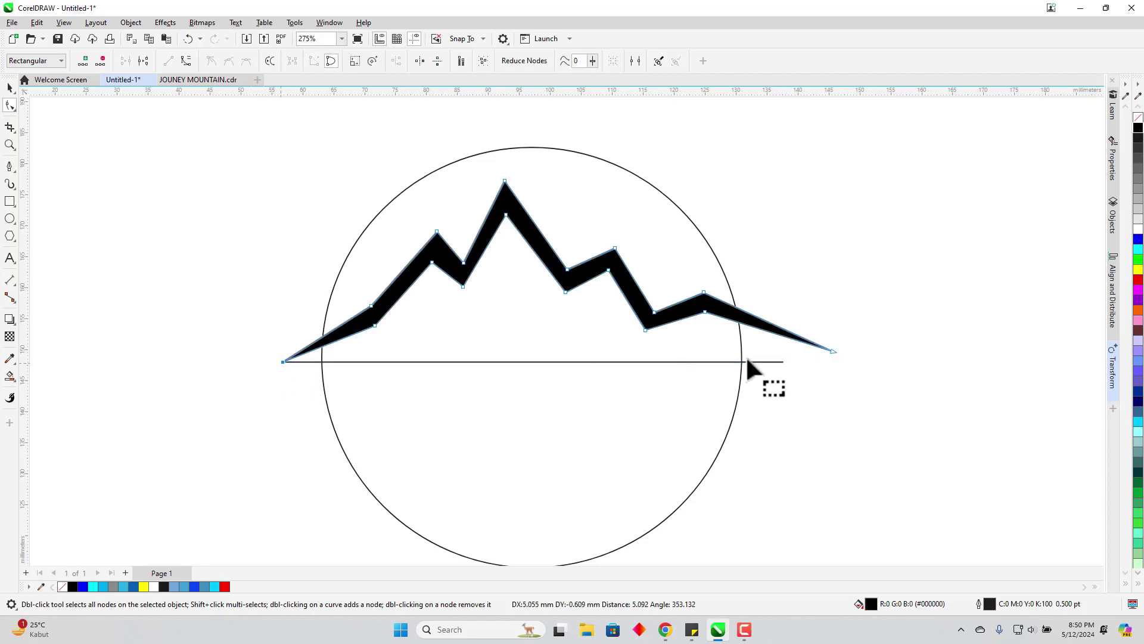
pyautogui.moveTo(835, 349); pyautogui.dragTo(784, 361)
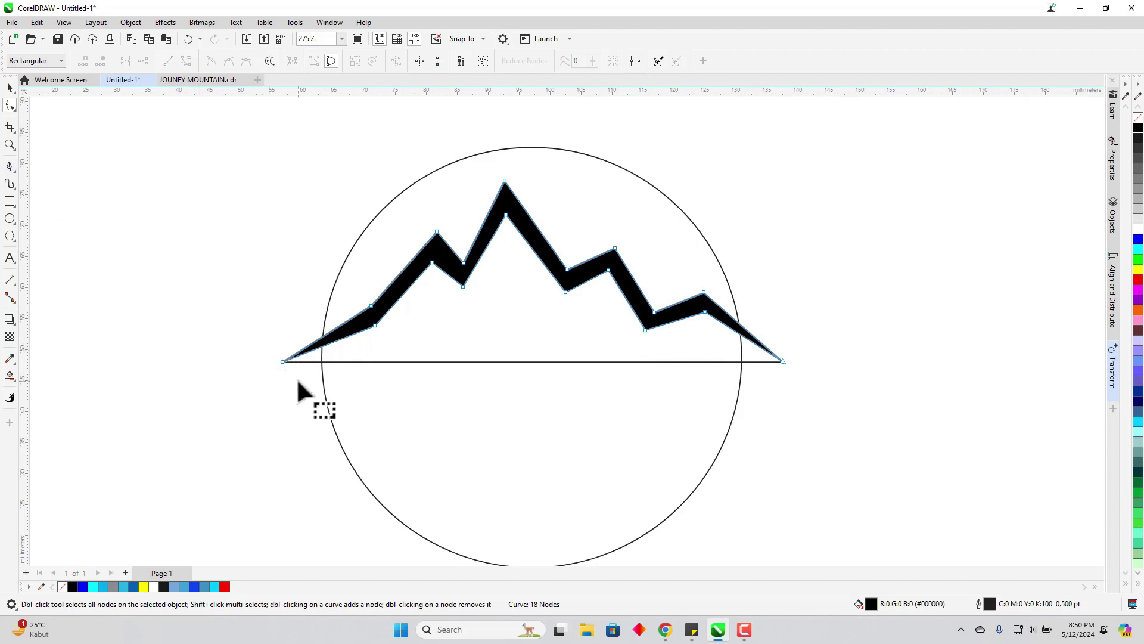
# - Draw an open zigzag about 74 × 18 mm with the Pen tool below the black band, from the circle's left crossing to the band's right tip
pyautogui.scroll(1, 298, 381)
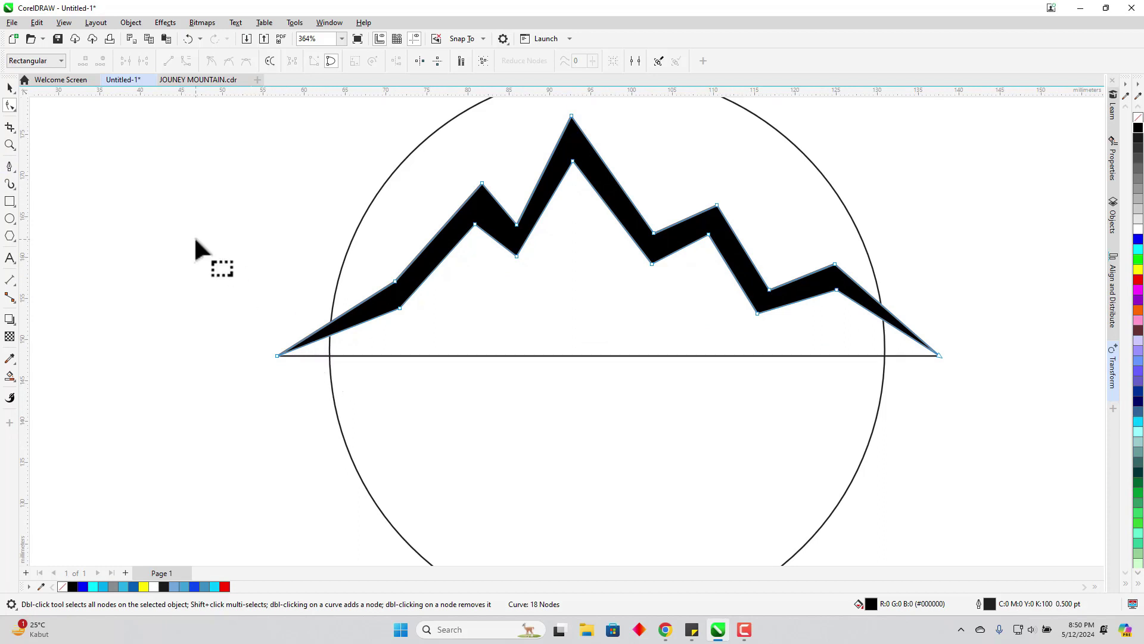
pyautogui.click(361, 355)
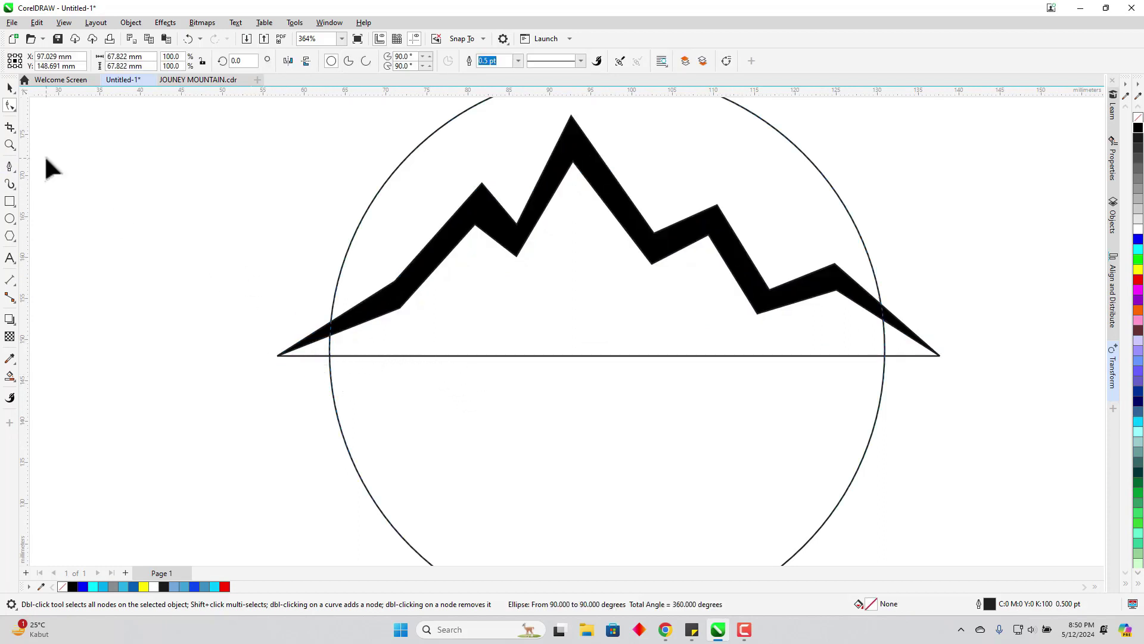
pyautogui.click(10, 168)
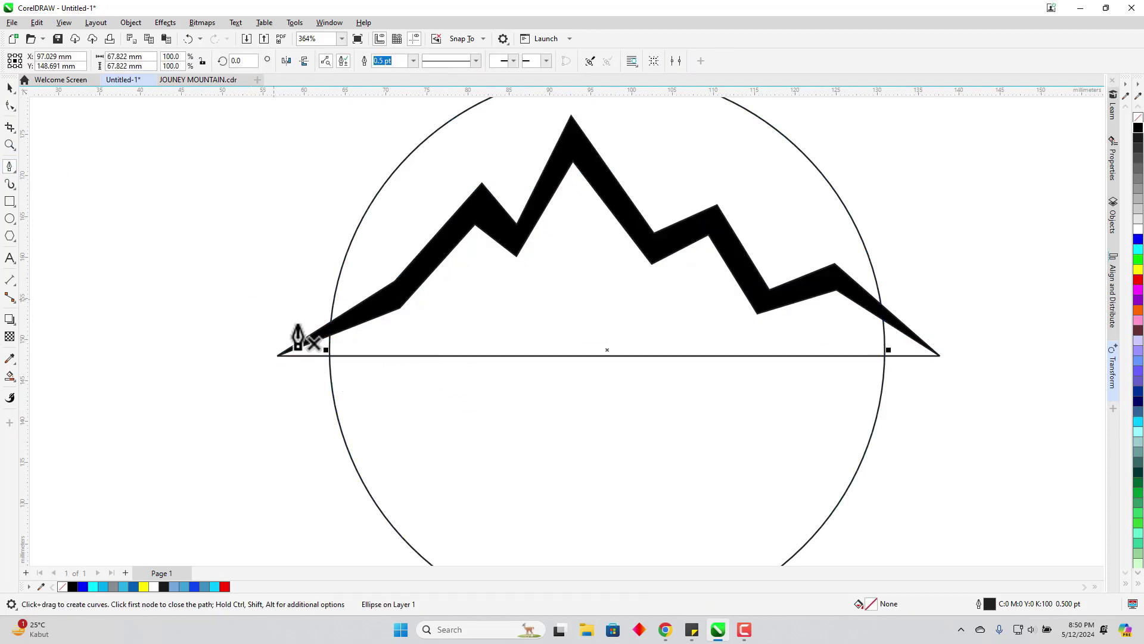
pyautogui.click(334, 356)
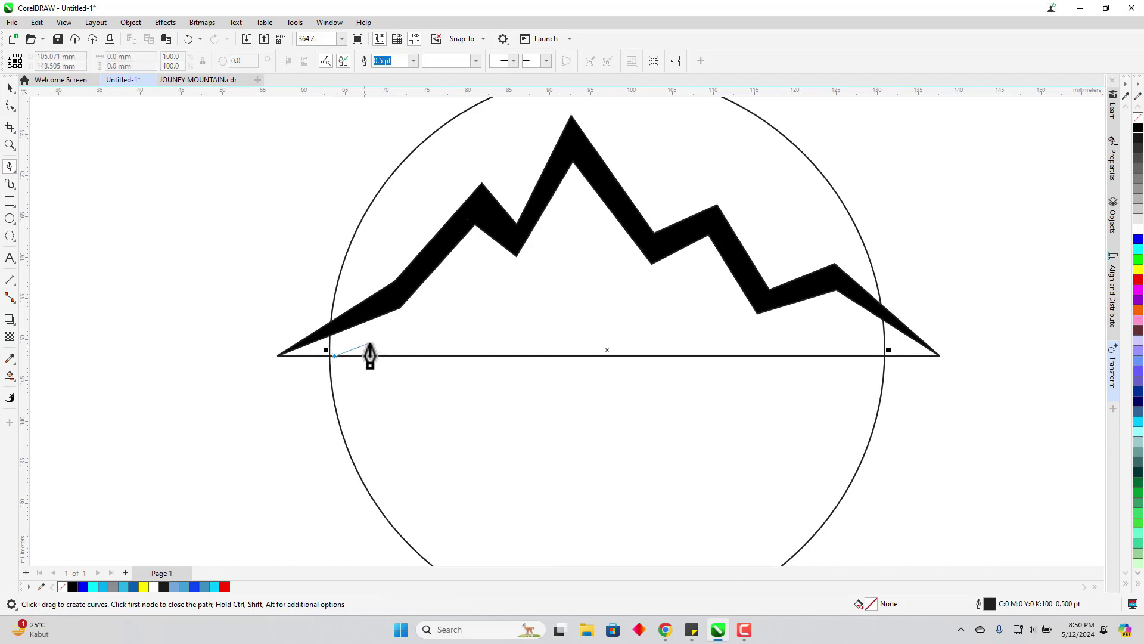
pyautogui.click(401, 330)
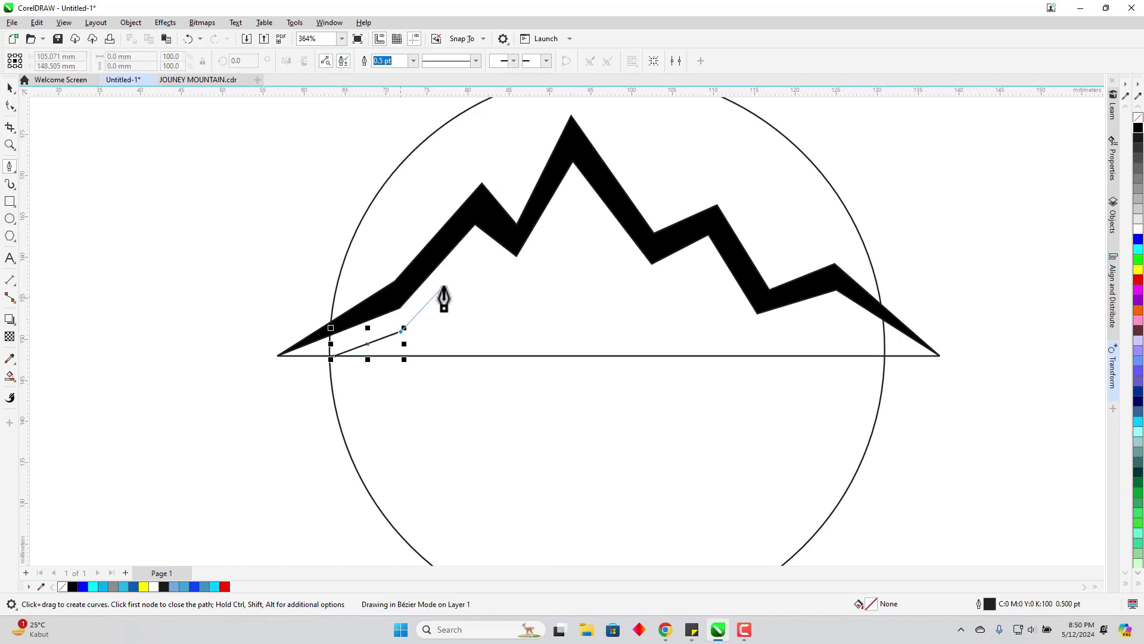
pyautogui.click(473, 255)
pyautogui.click(519, 285)
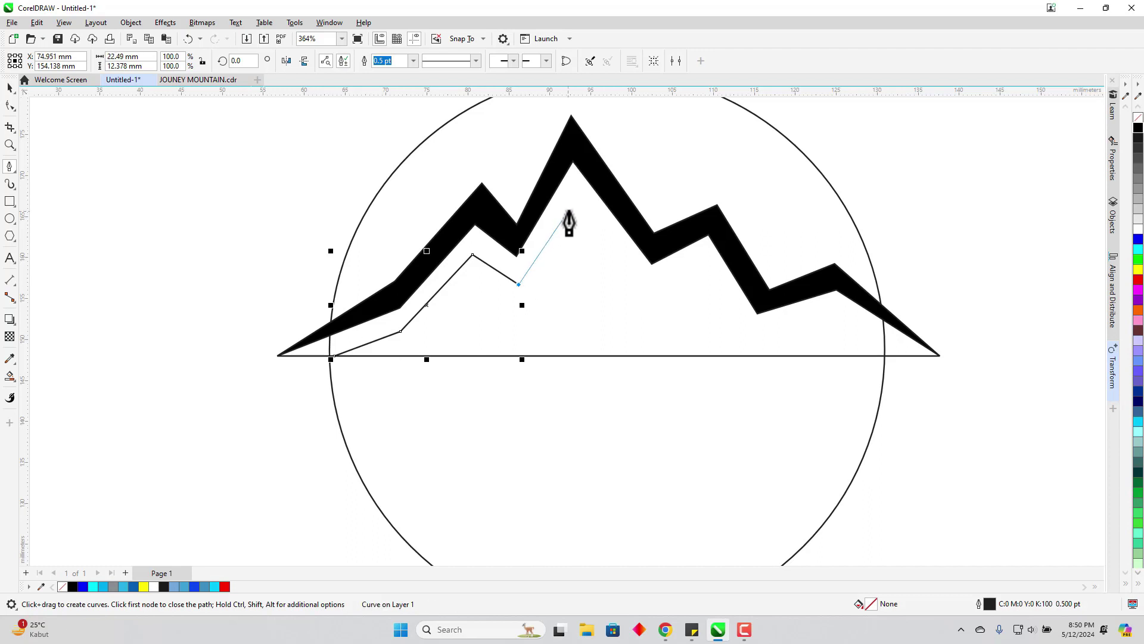
pyautogui.click(567, 204)
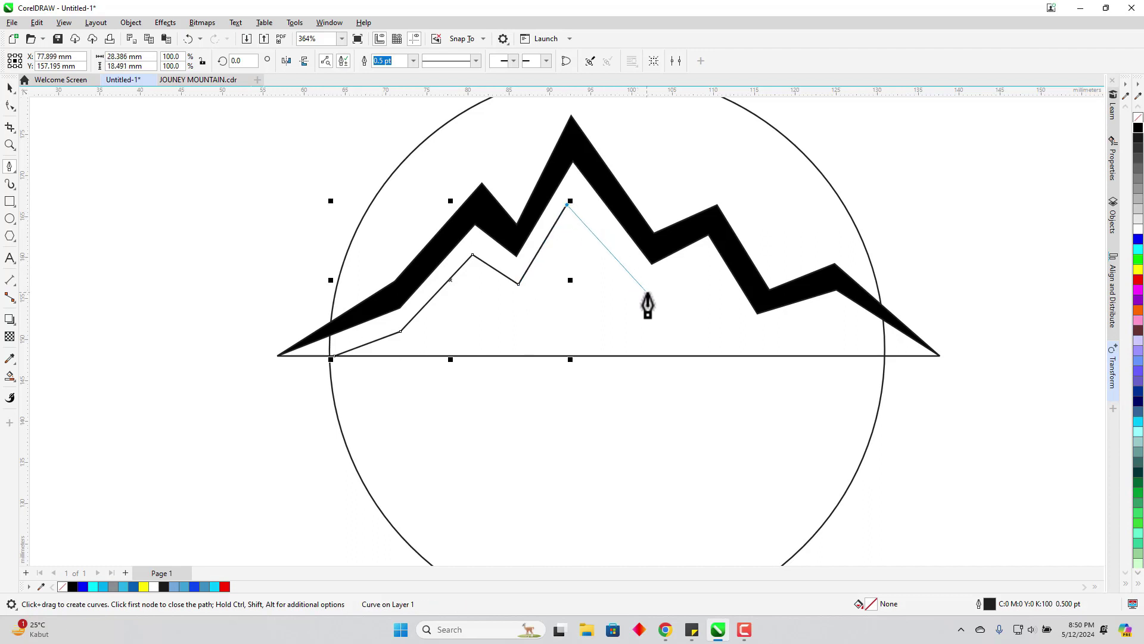
pyautogui.click(648, 292)
pyautogui.click(699, 258)
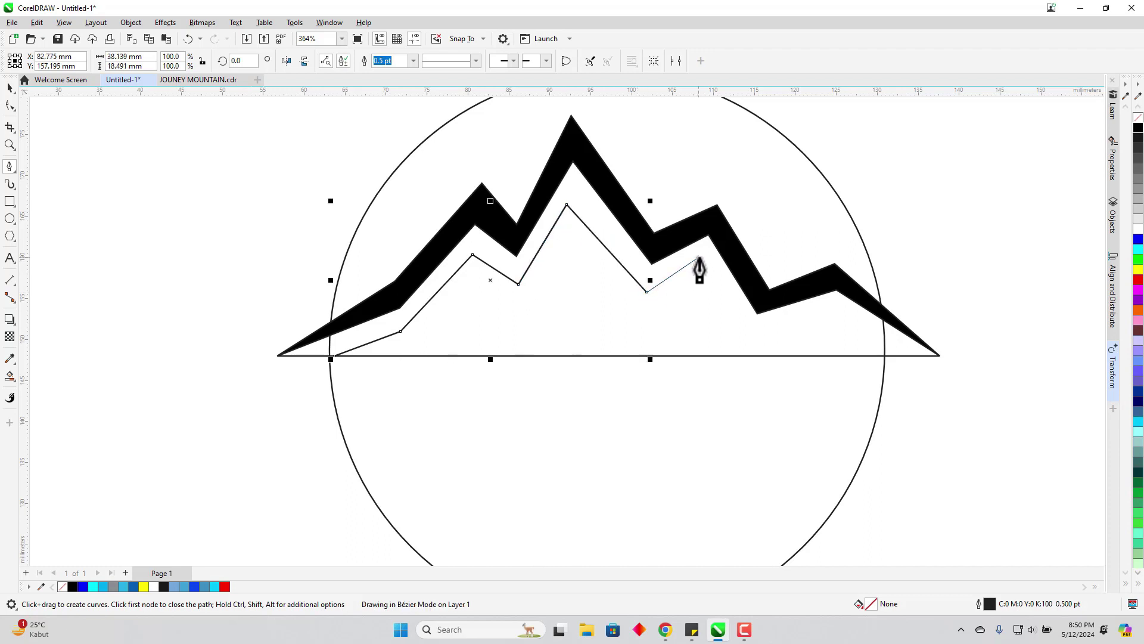
pyautogui.click(752, 332)
pyautogui.click(833, 305)
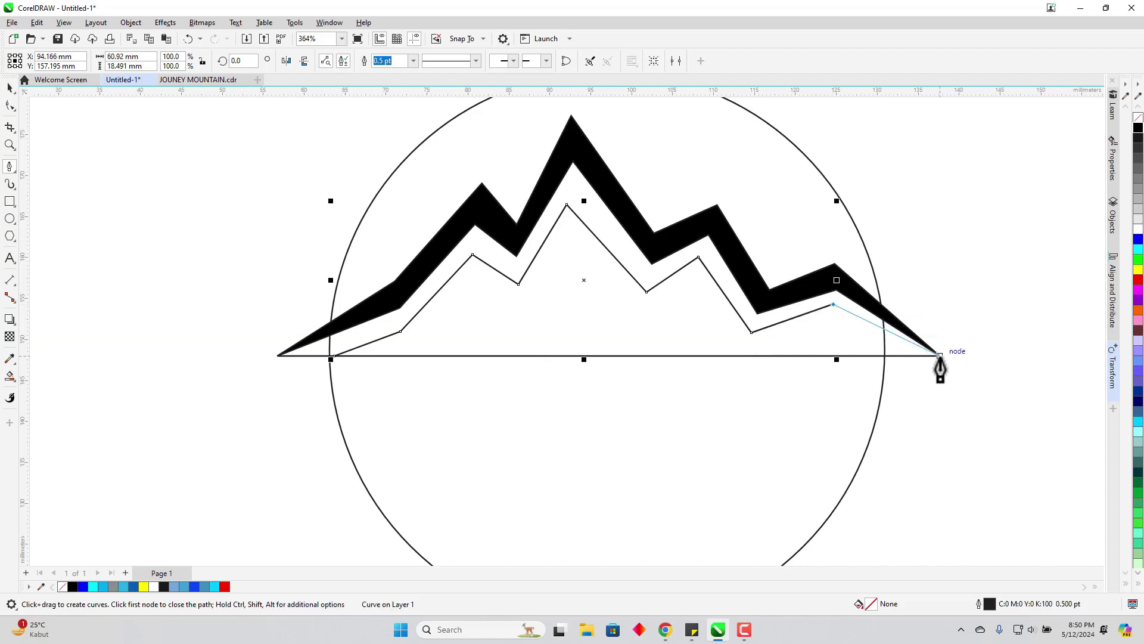
pyautogui.click(939, 355)
pyautogui.press('Escape')
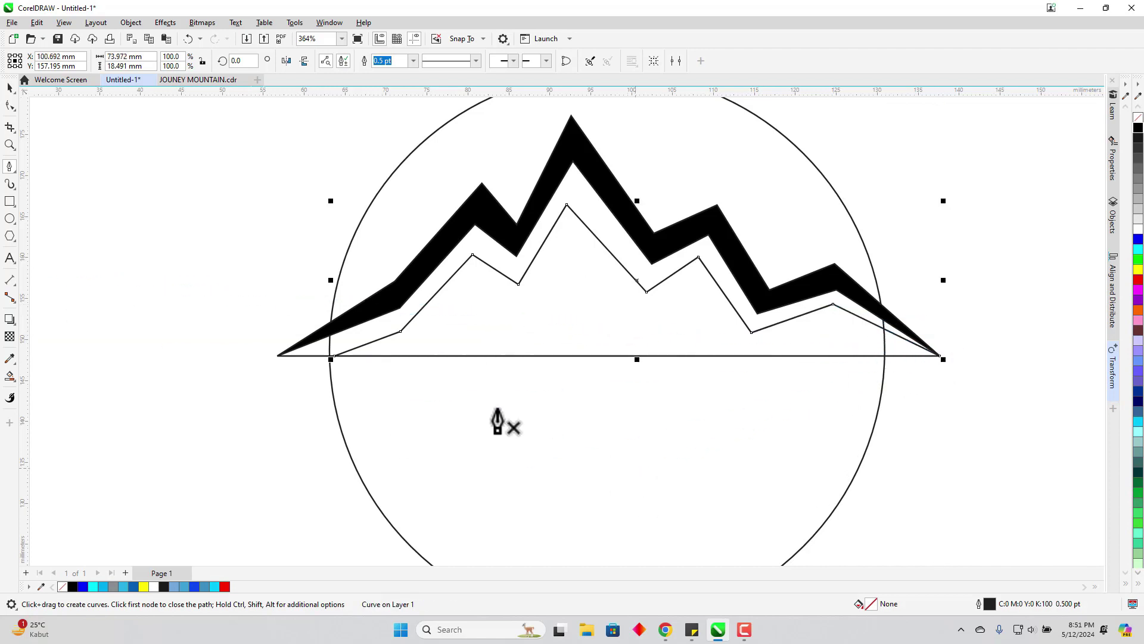
# - Move the left end node of the new zigzag onto the black band's left tip
pyautogui.scroll(2, 386, 375)
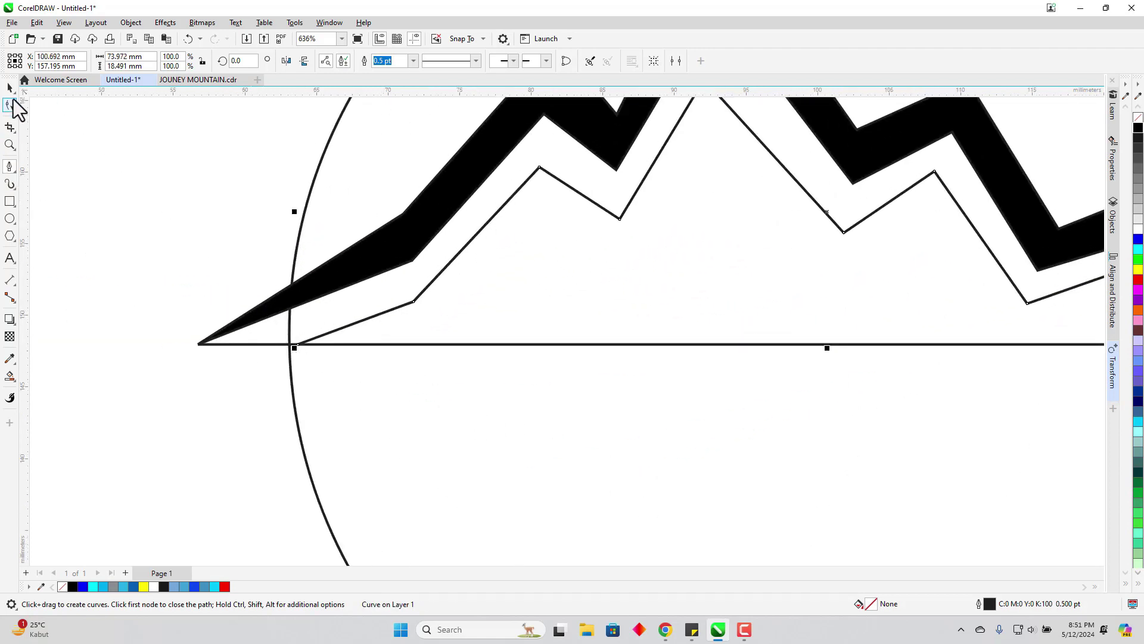
pyautogui.click(10, 104)
pyautogui.moveTo(297, 344); pyautogui.dragTo(198, 343)
pyautogui.scroll(-2, 692, 284)
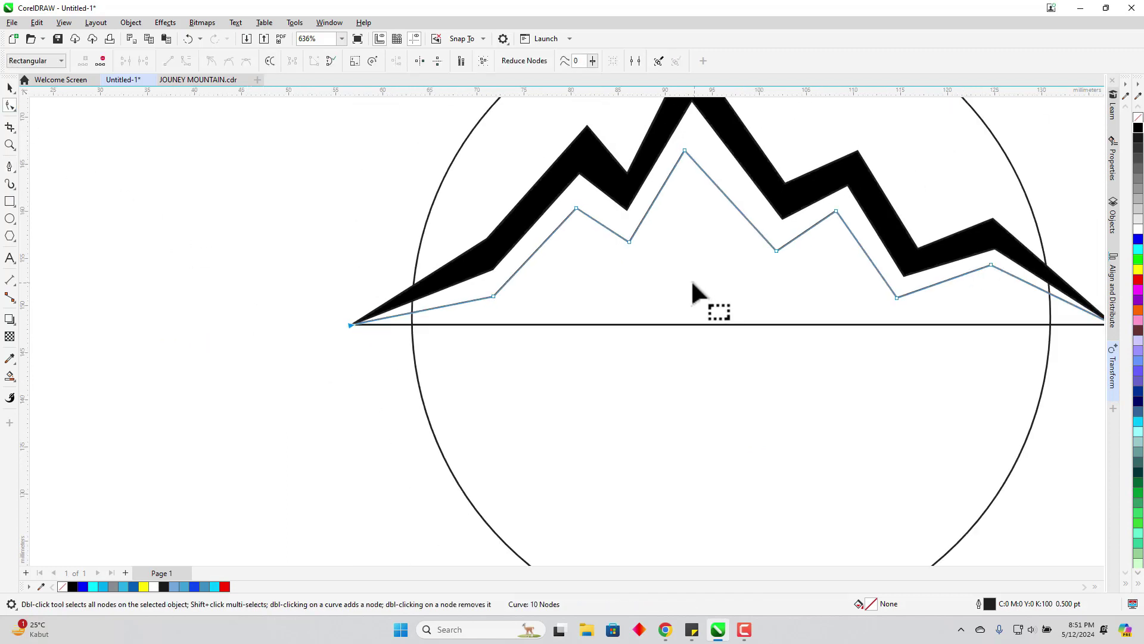
# - Smart Fill the gap between the black band and the lower zigzag inside the circle with light blue #18A6F2
pyautogui.scroll(-3, 911, 301)
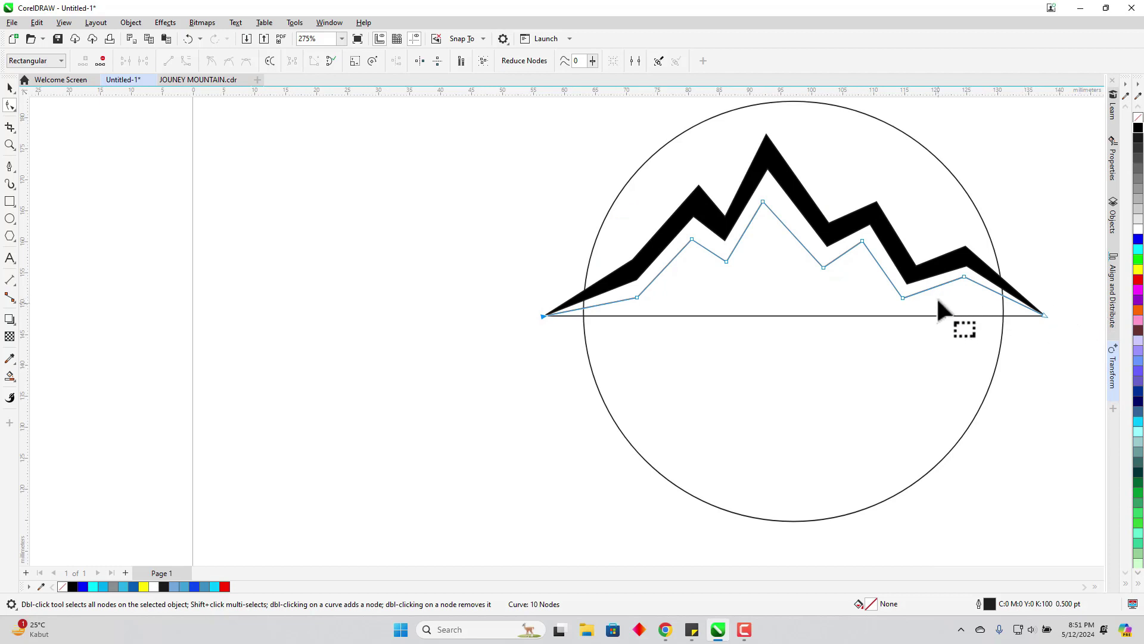
pyautogui.scroll(2, 939, 305)
pyautogui.scroll(1, 939, 305)
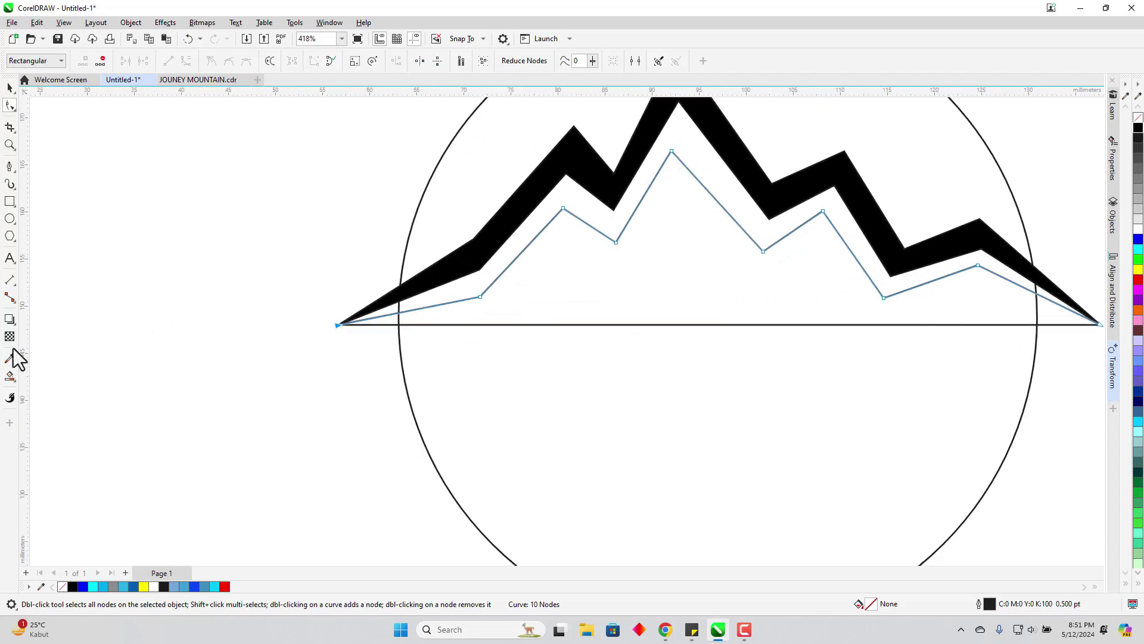
pyautogui.click(13, 326)
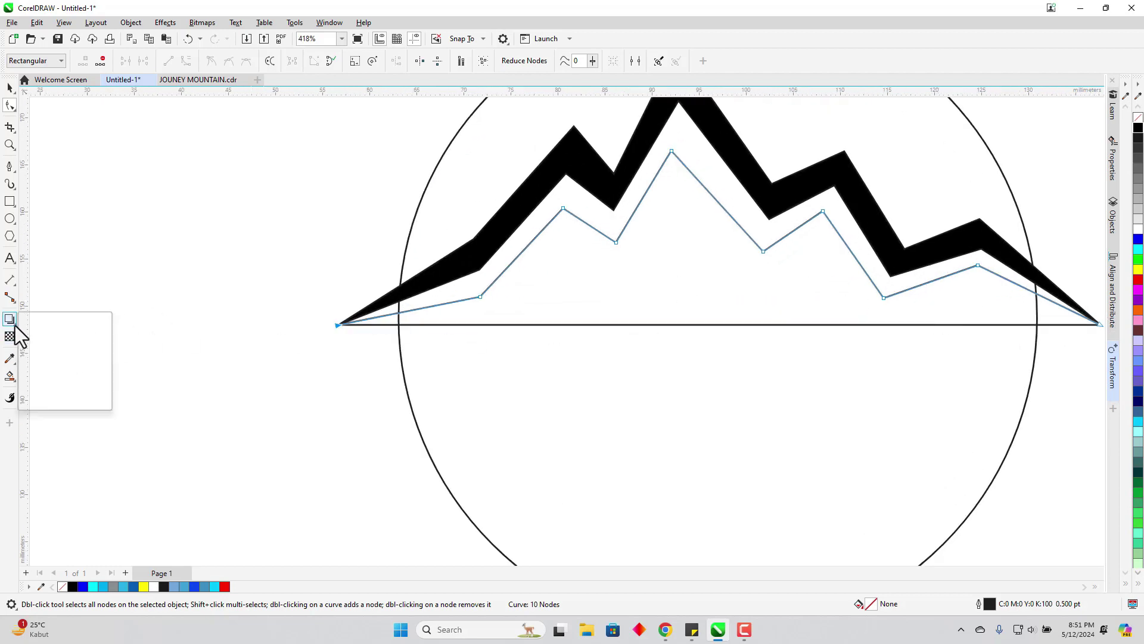
pyautogui.click(11, 360)
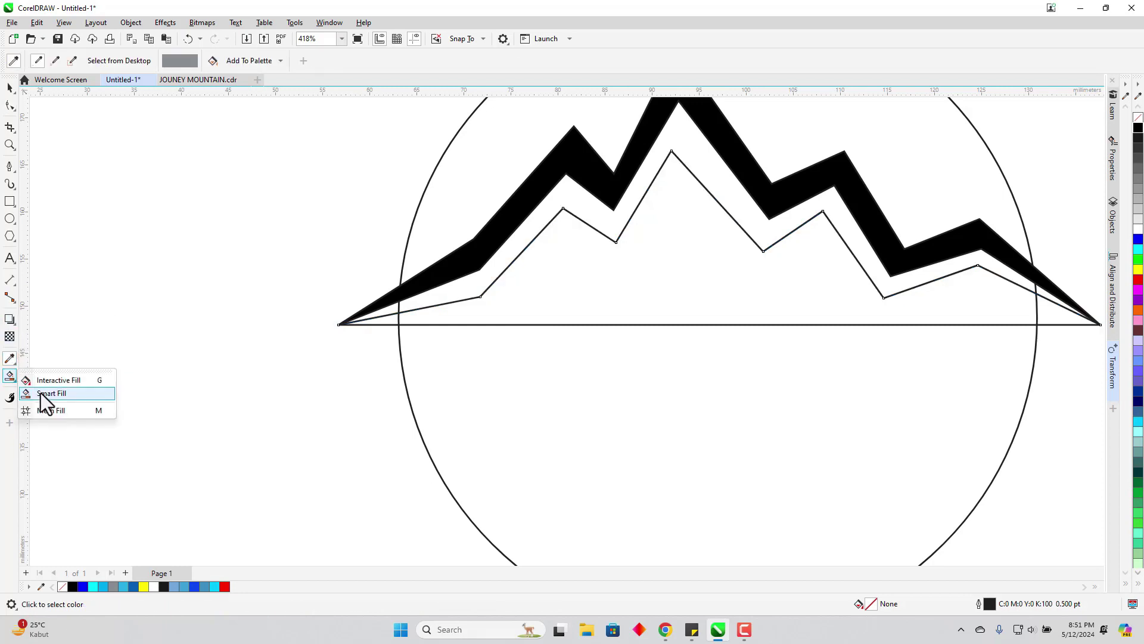
pyautogui.click(40, 392)
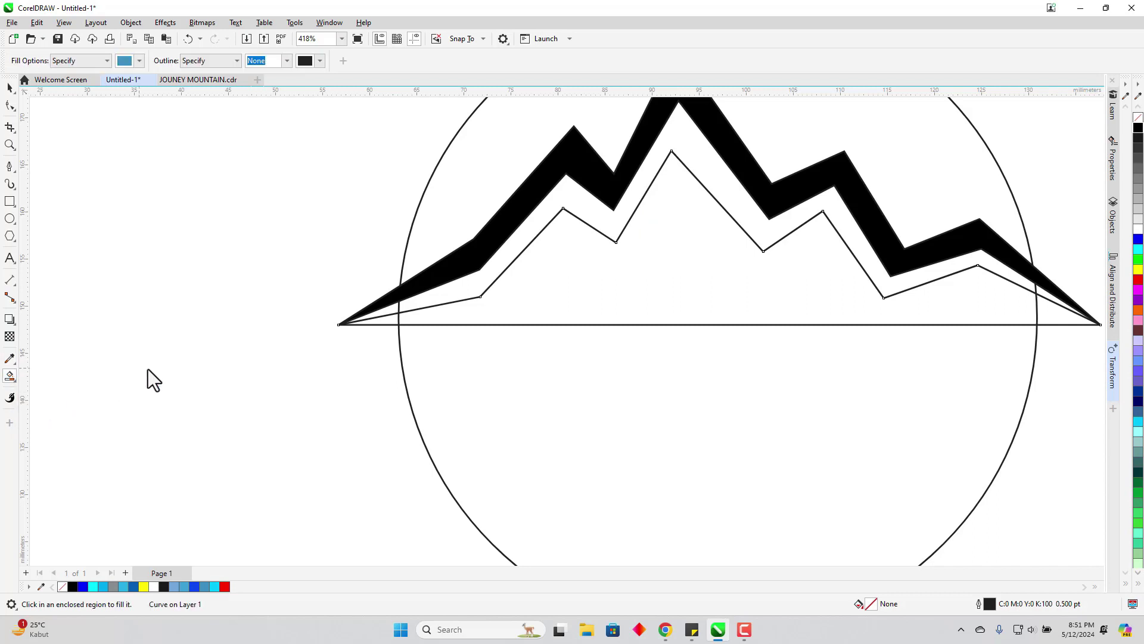
pyautogui.click(139, 61)
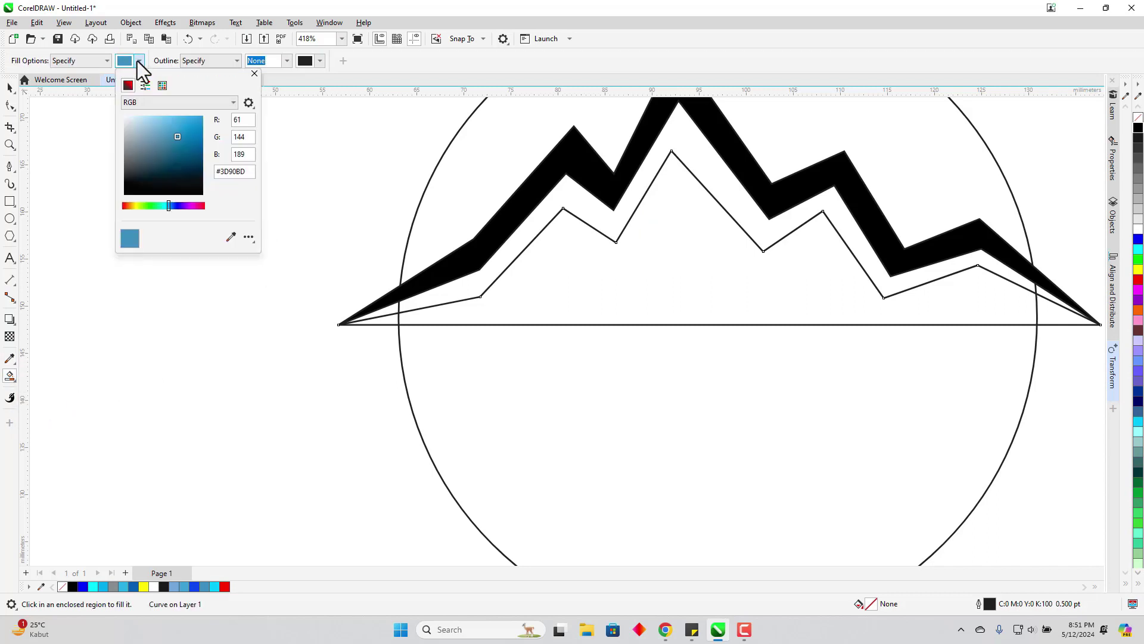
pyautogui.click(195, 120)
pyautogui.click(493, 256)
pyautogui.click(498, 256)
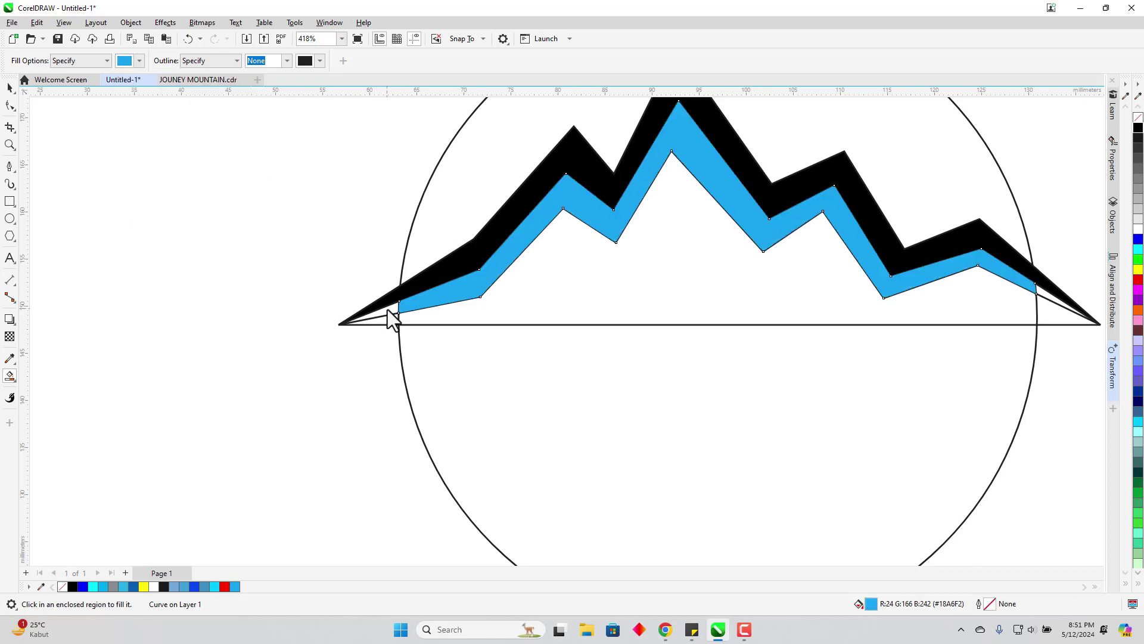
# - Fill the narrow left and right ends of the gap outside the circle with the same light blue
pyautogui.scroll(5, 398, 317)
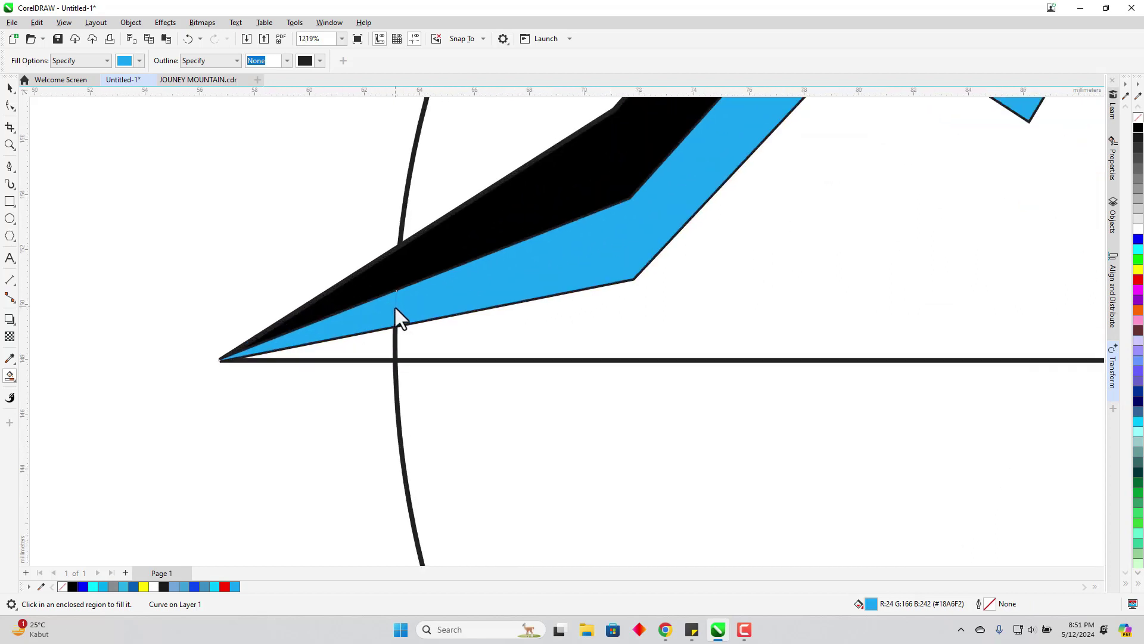
pyautogui.scroll(1, 399, 317)
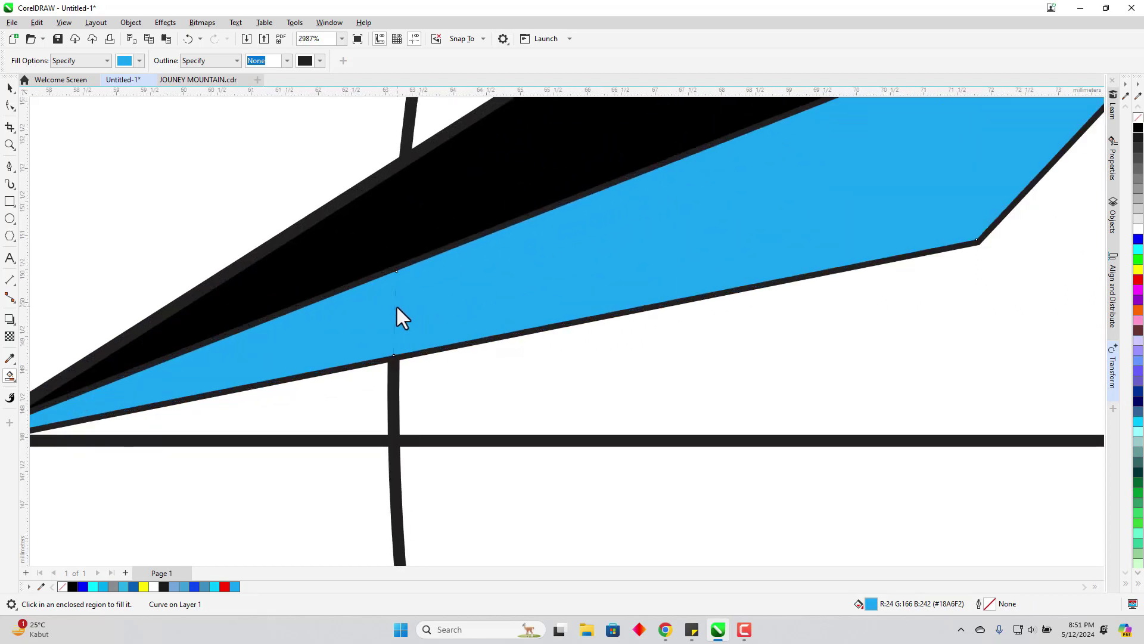
pyautogui.scroll(-9, 397, 307)
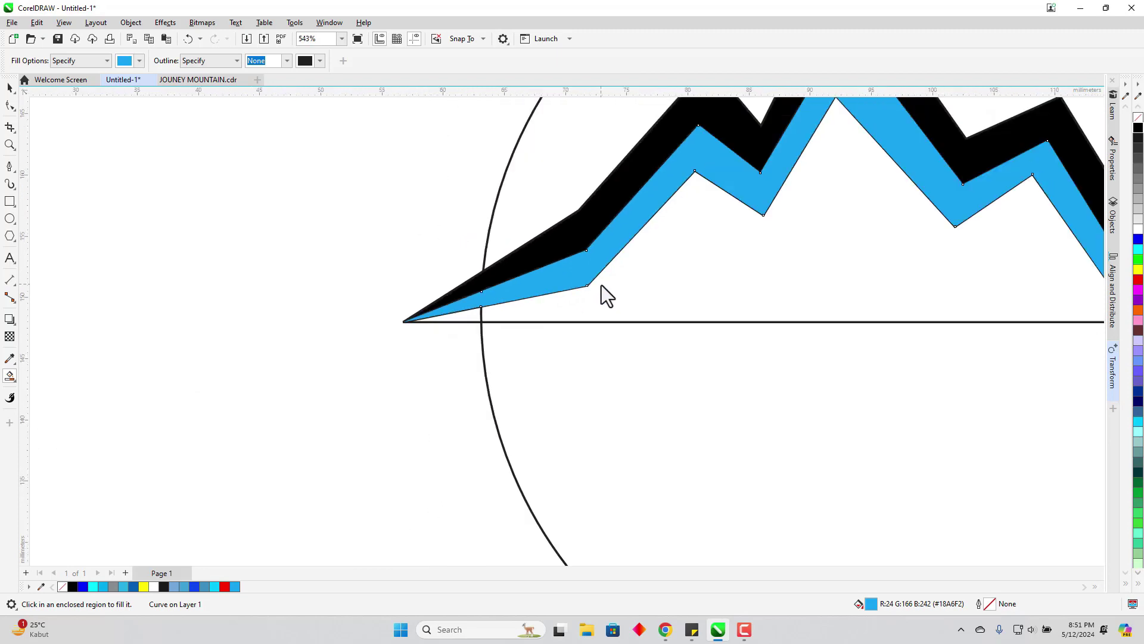
pyautogui.scroll(4, 1047, 270)
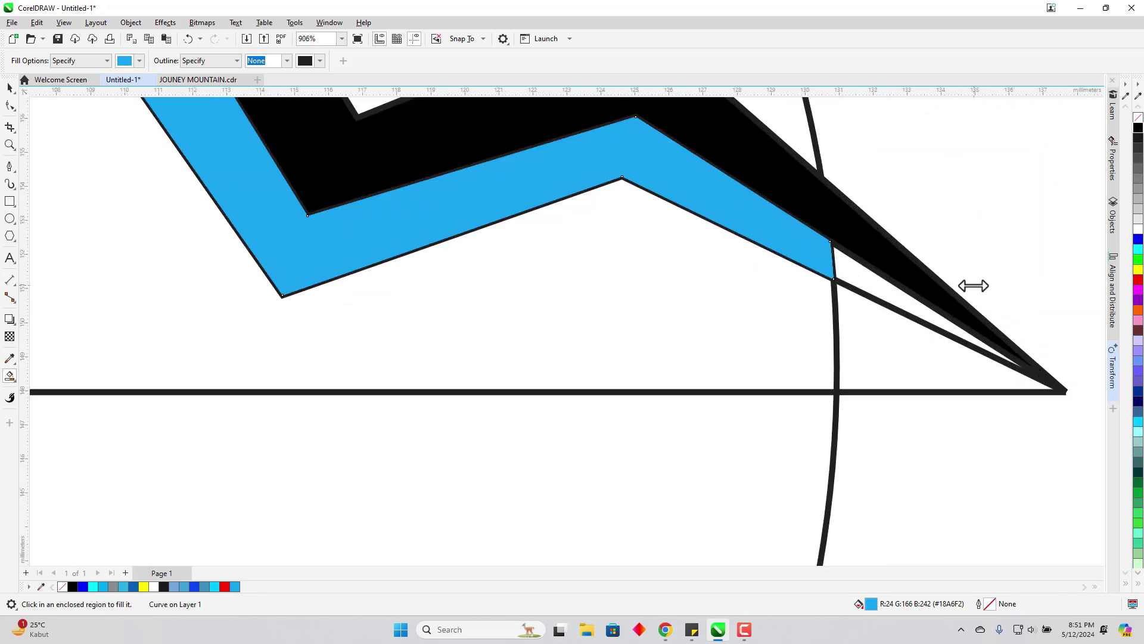
pyautogui.click(876, 288)
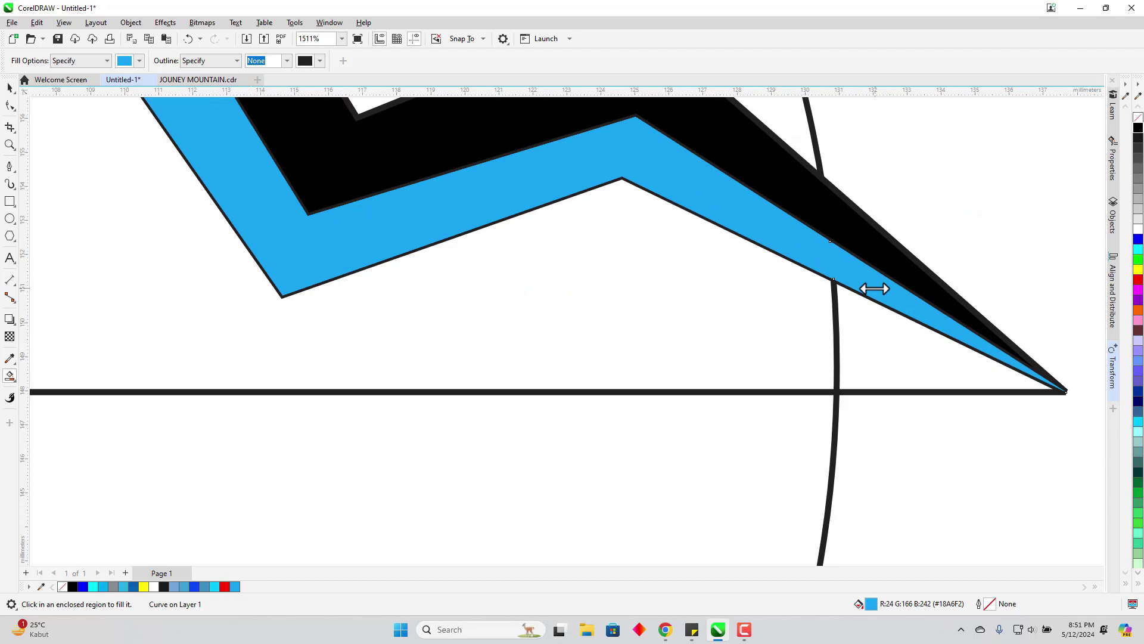
# - Set the Smart Fill color to dark blue #0F3F59 and fill the mountain area between the zigzag and the horizontal line inside the circle
pyautogui.scroll(-4, 874, 288)
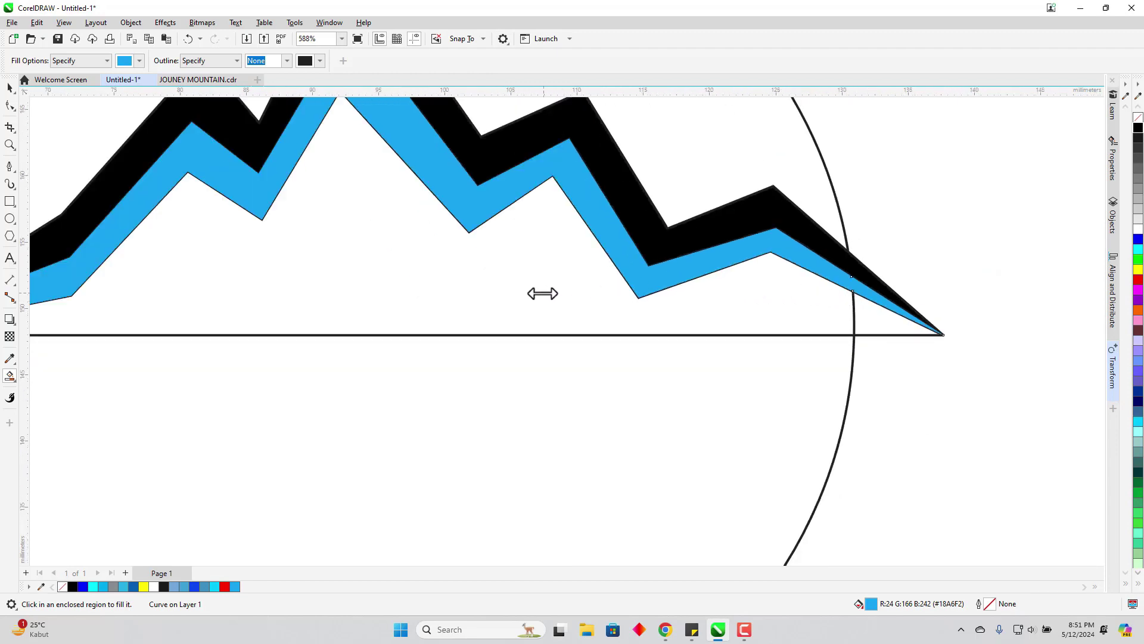
pyautogui.scroll(-2, 542, 293)
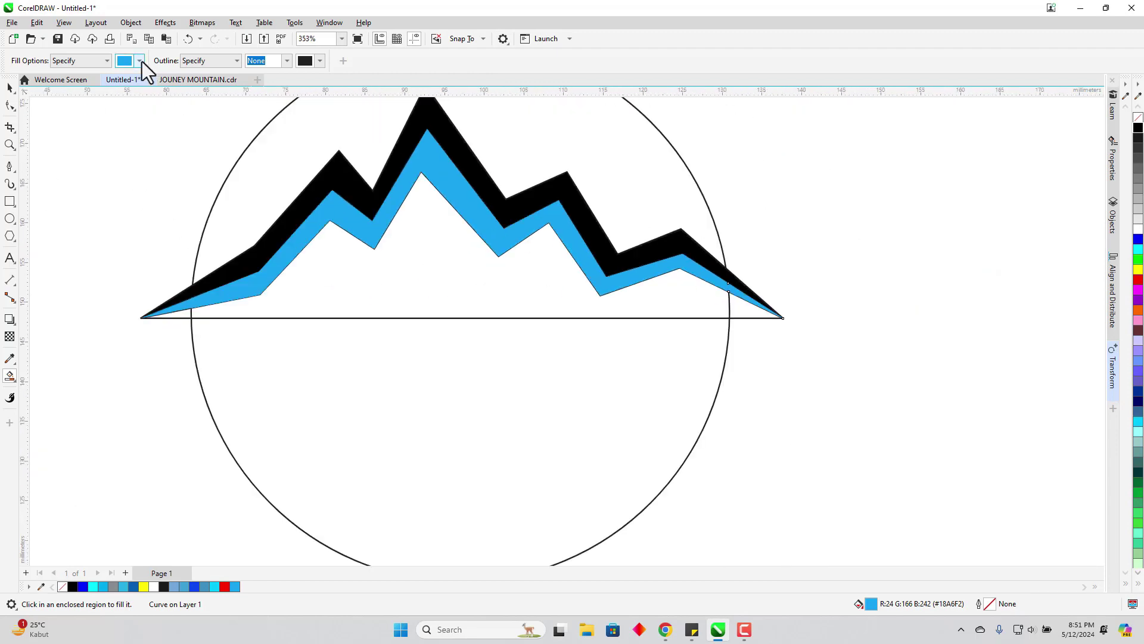
pyautogui.click(140, 61)
pyautogui.moveTo(156, 125)
pyautogui.mouseDown()
pyautogui.moveTo(171, 152)
pyautogui.moveTo(165, 174)
pyautogui.moveTo(168, 154)
pyautogui.moveTo(182, 157)
pyautogui.mouseUp()
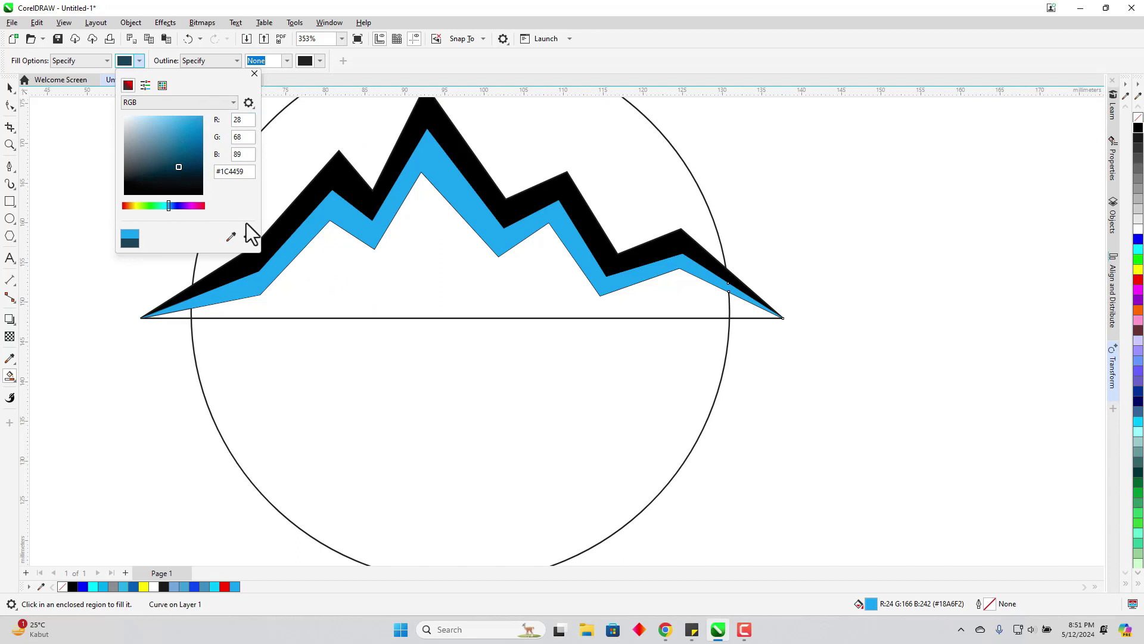
pyautogui.moveTo(179, 167); pyautogui.dragTo(189, 167)
pyautogui.click(14, 382)
pyautogui.click(330, 284)
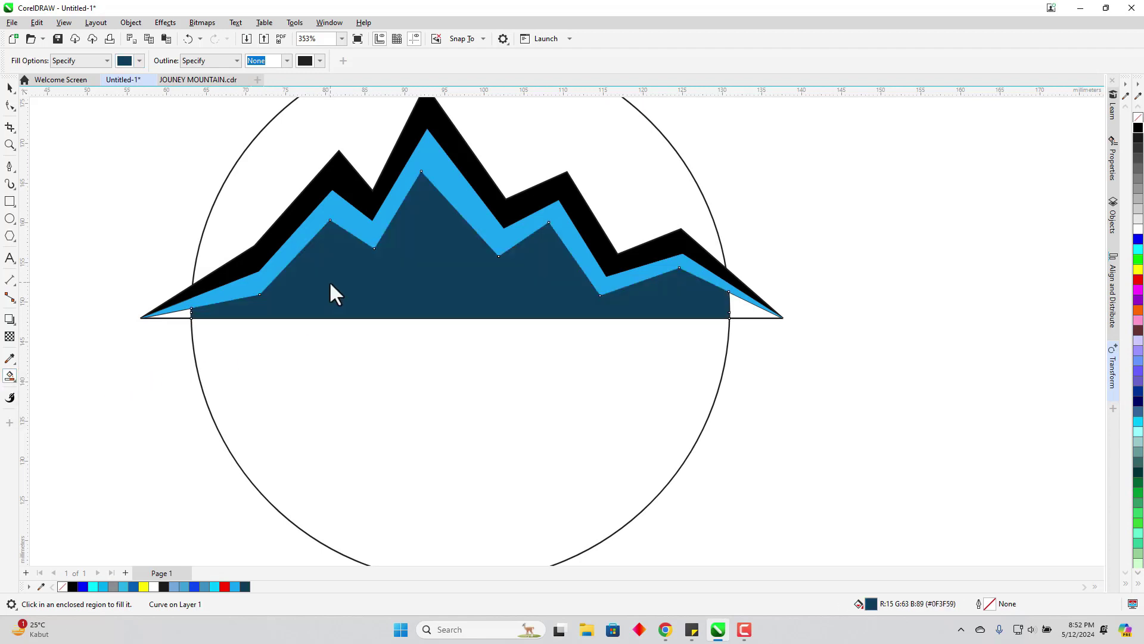
# - Fill the small left corner of the mountain base outside the circle with the same dark blue
pyautogui.click(184, 316)
pyautogui.scroll(5, 202, 314)
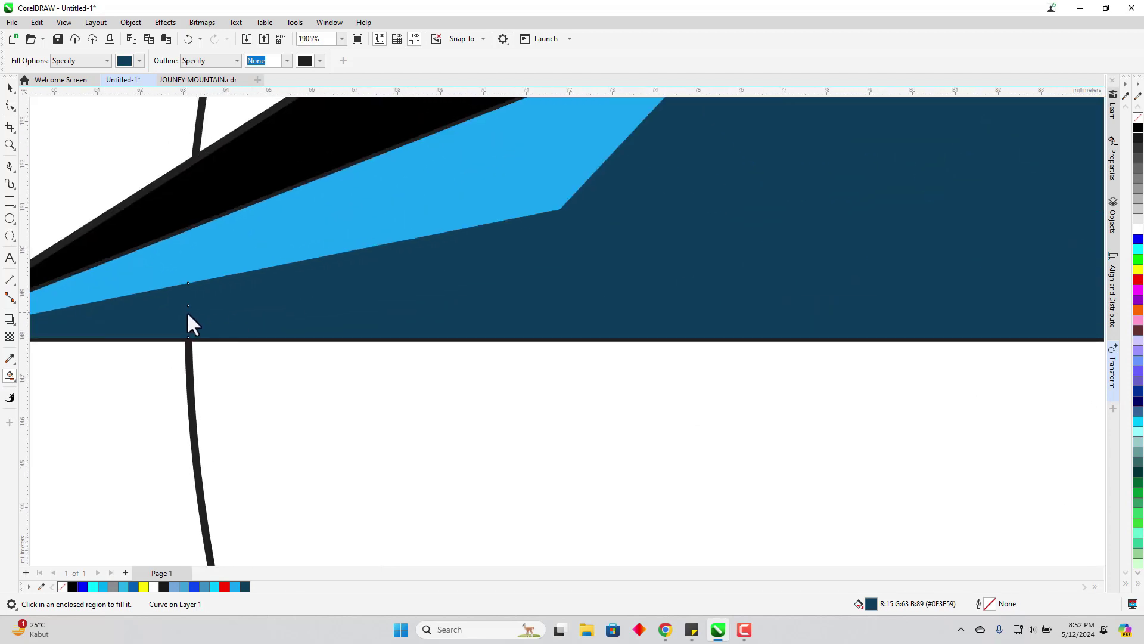
pyautogui.scroll(-6, 744, 338)
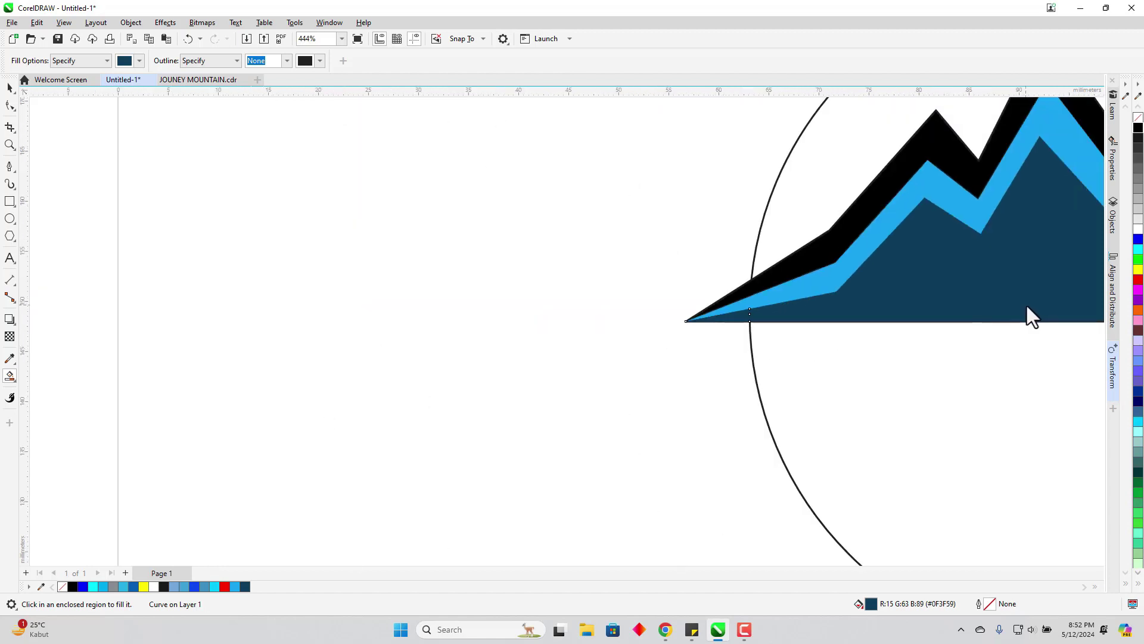
# - Smart Fill the small right corner of the mountain base outside the circle with dark blue #0F3F59
pyautogui.scroll(-7, 1052, 382)
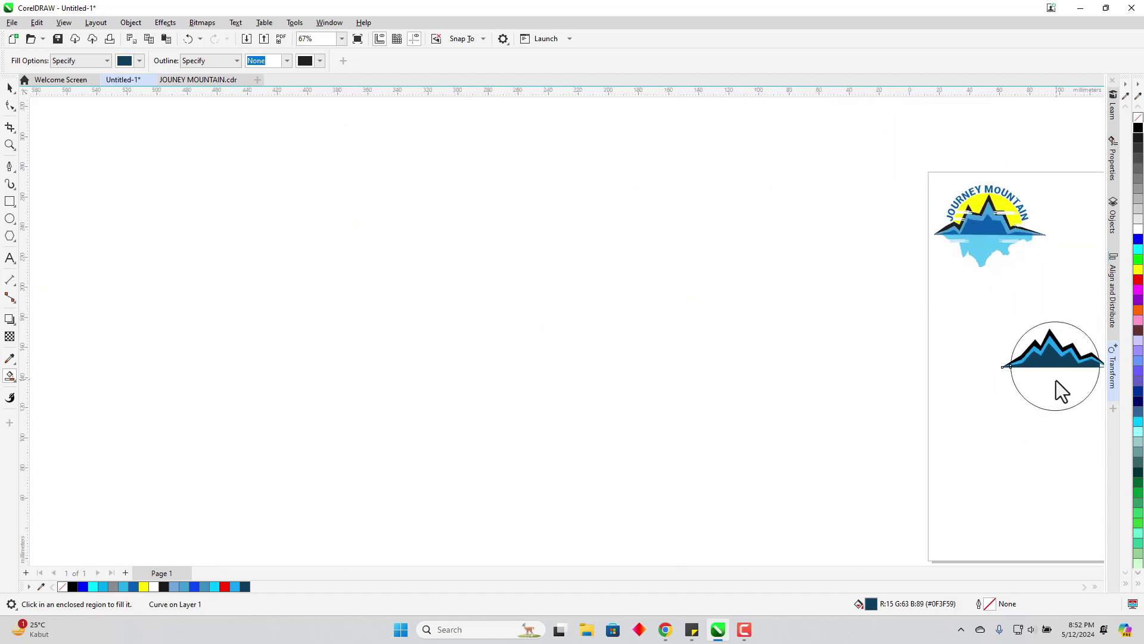
pyautogui.scroll(2, 1091, 375)
pyautogui.scroll(7, 1099, 374)
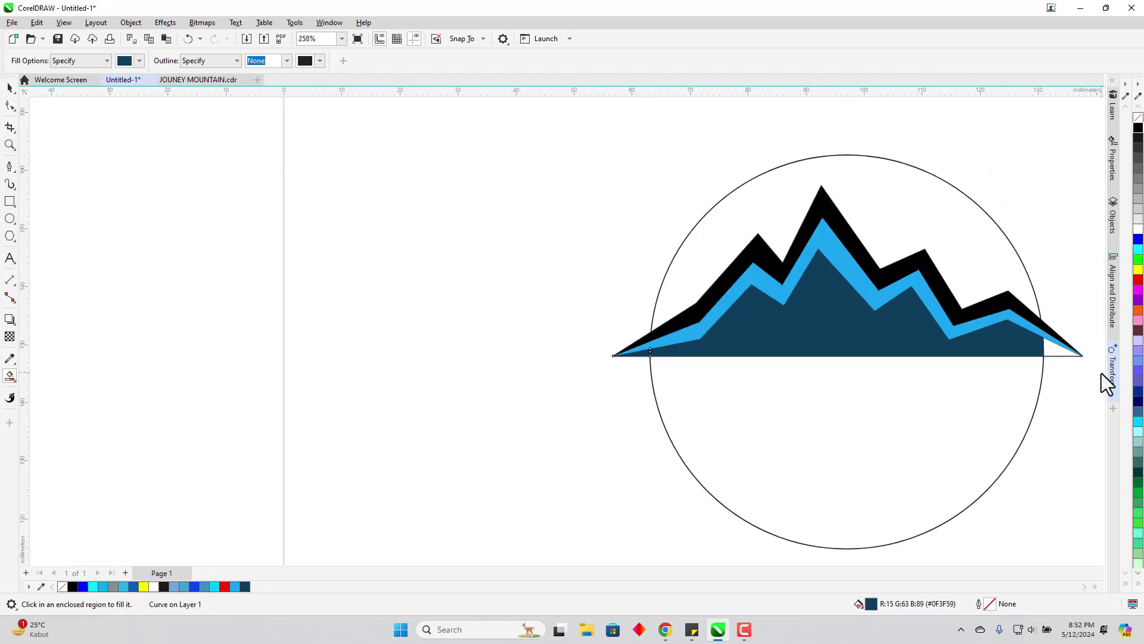
pyautogui.click(957, 284)
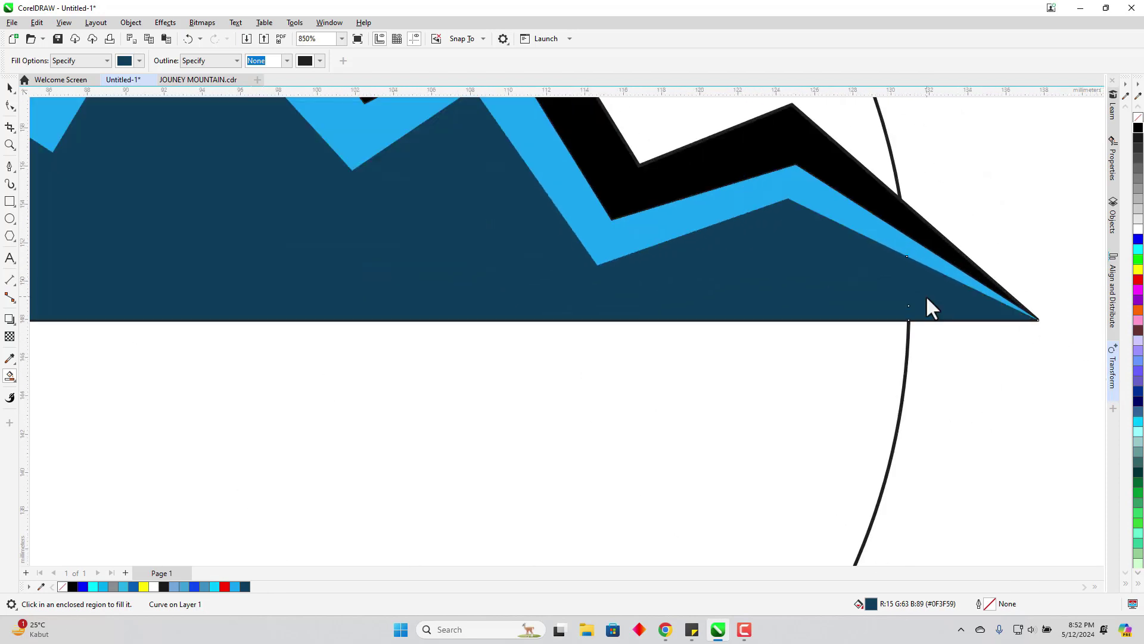
# - Draw a jagged Freehand reflection outline below the mountains from the left tip to the right tip, about 81 mm wide and 28 mm high
pyautogui.scroll(-3, 884, 302)
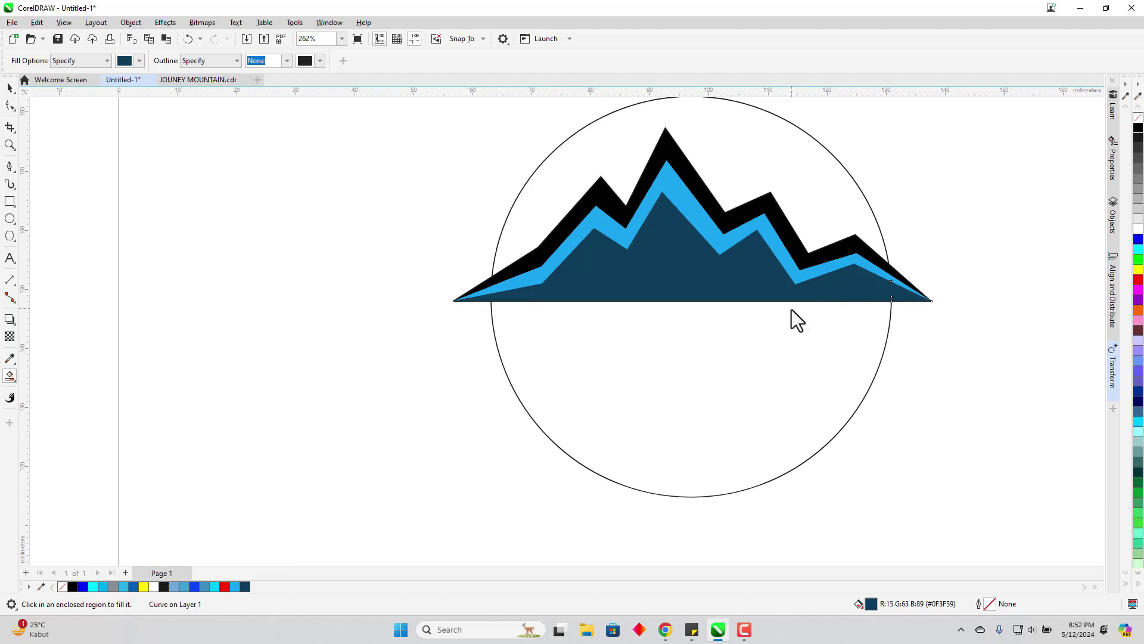
pyautogui.click(10, 167)
pyautogui.click(14, 172)
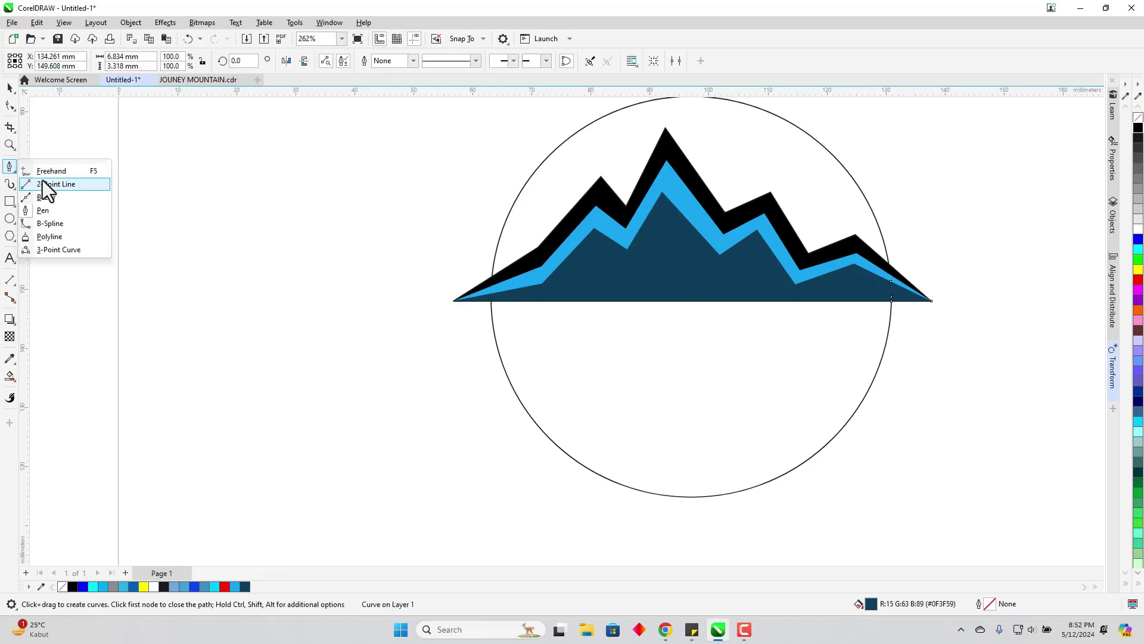
pyautogui.click(57, 169)
pyautogui.scroll(2, 477, 322)
pyautogui.scroll(-2, 792, 334)
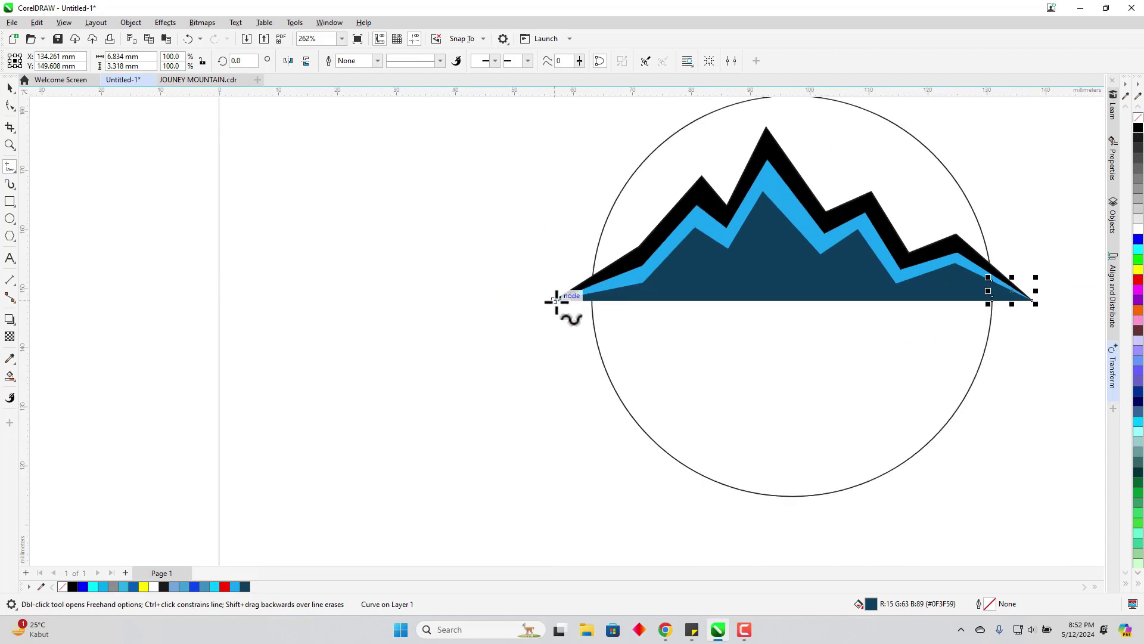
pyautogui.moveTo(556, 300)
pyautogui.mouseDown()
pyautogui.moveTo(610, 331)
pyautogui.moveTo(625, 359)
pyautogui.moveTo(667, 366)
pyautogui.moveTo(696, 411)
pyautogui.moveTo(714, 405)
pyautogui.moveTo(743, 465)
pyautogui.moveTo(785, 374)
pyautogui.moveTo(805, 394)
pyautogui.moveTo(907, 323)
pyautogui.moveTo(916, 338)
pyautogui.moveTo(940, 336)
pyautogui.moveTo(1032, 302)
pyautogui.mouseUp()
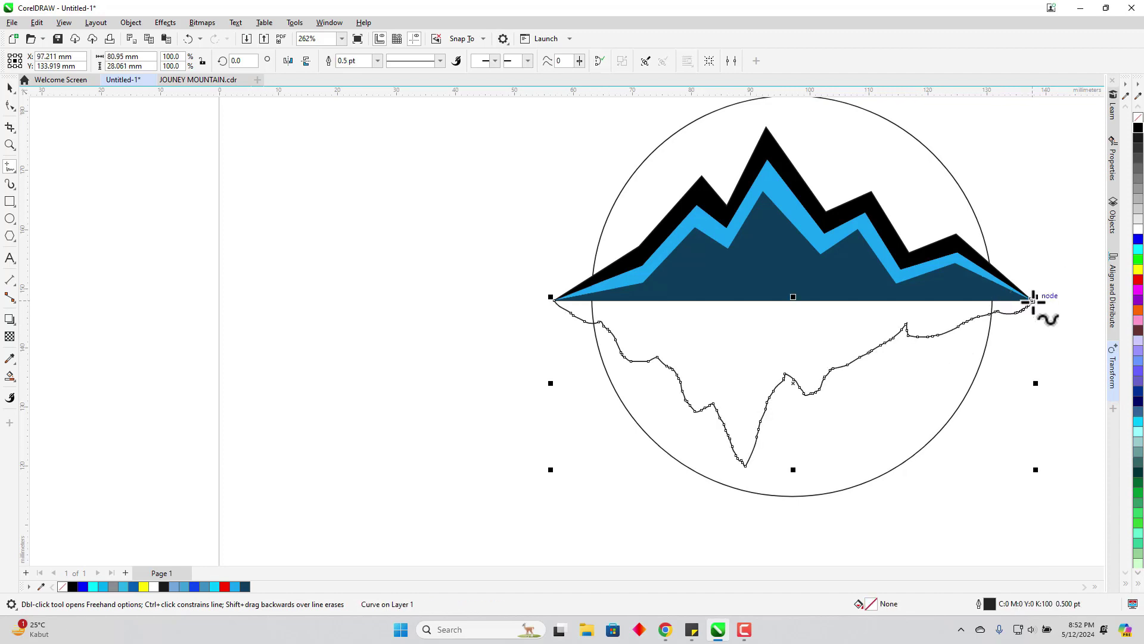
# - Try to fill the freehand reflection outline with black
pyautogui.scroll(5, 1031, 301)
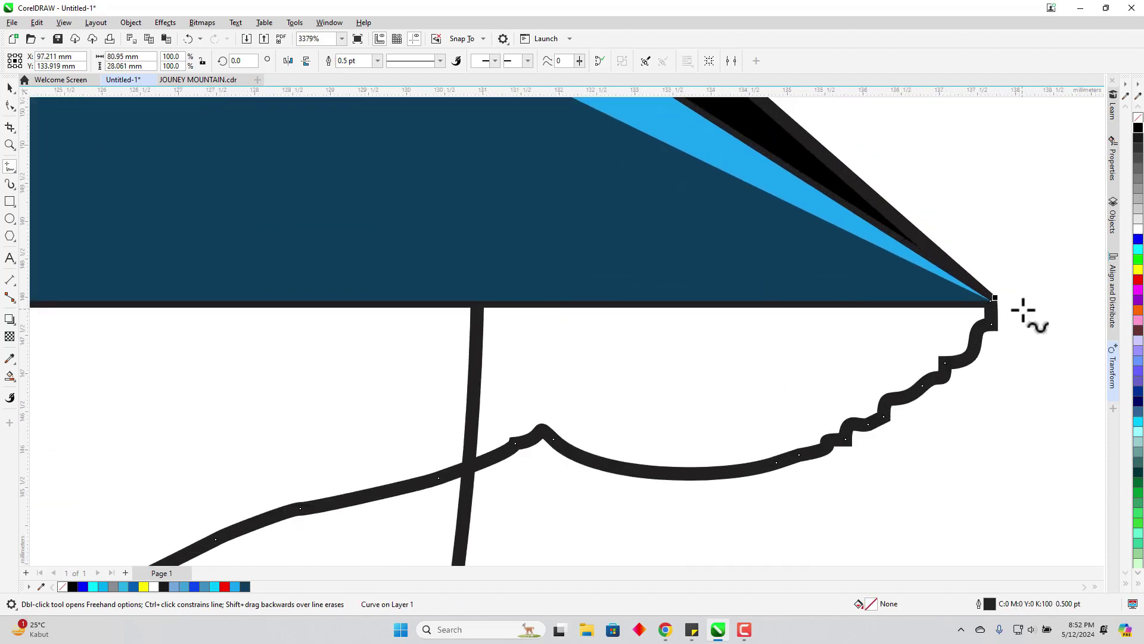
pyautogui.scroll(4, 923, 304)
pyautogui.scroll(-9, 368, 285)
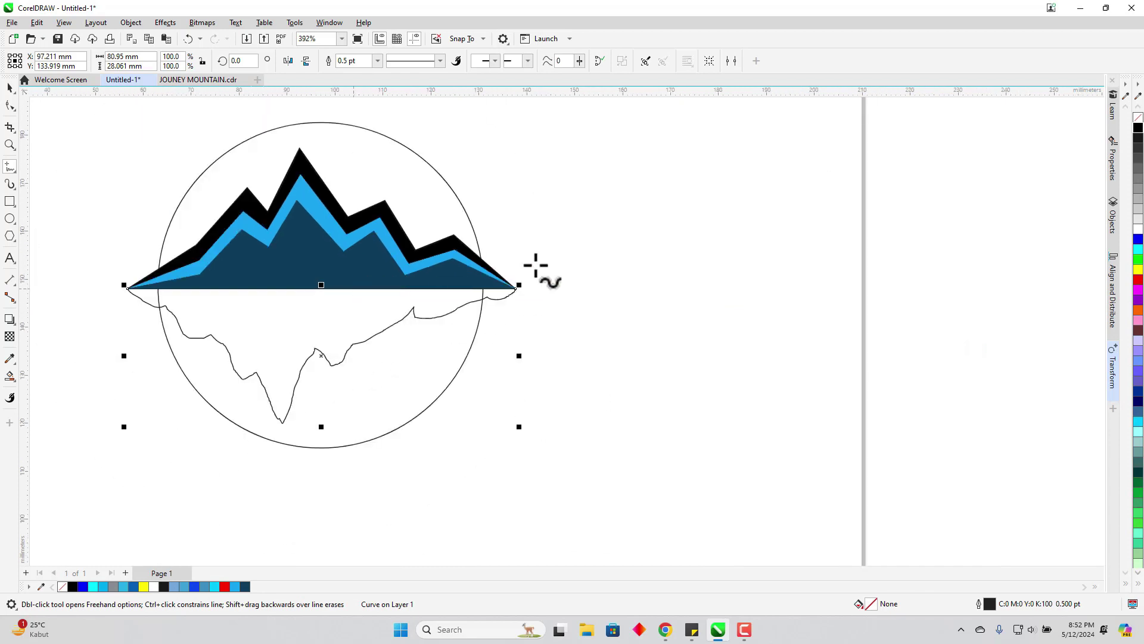
pyautogui.scroll(2, 97, 286)
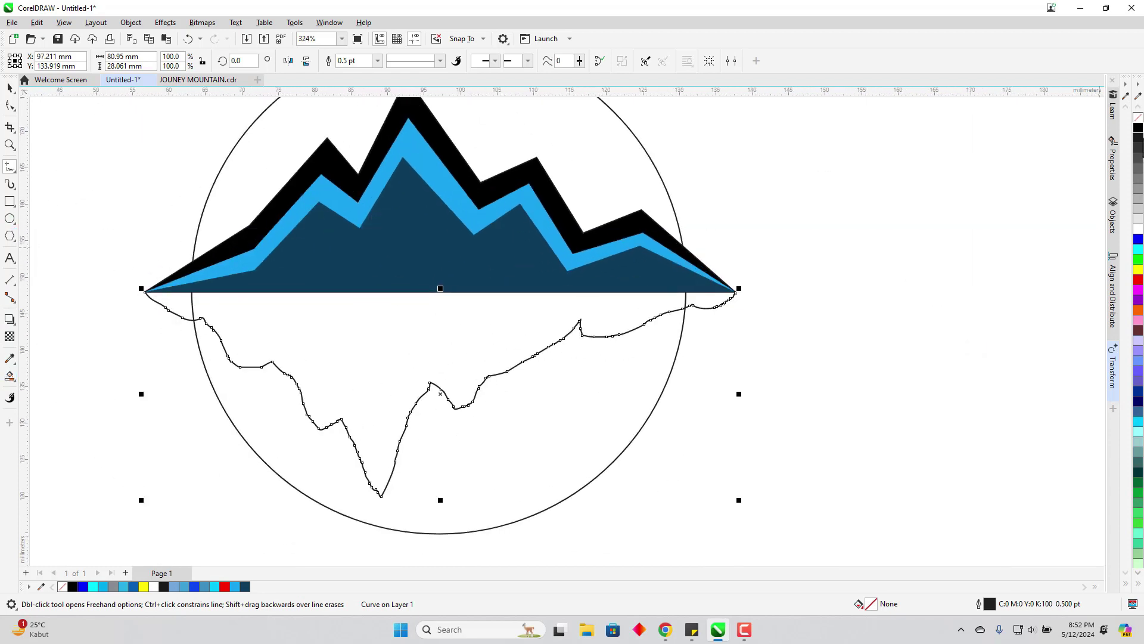
pyautogui.click(1138, 127)
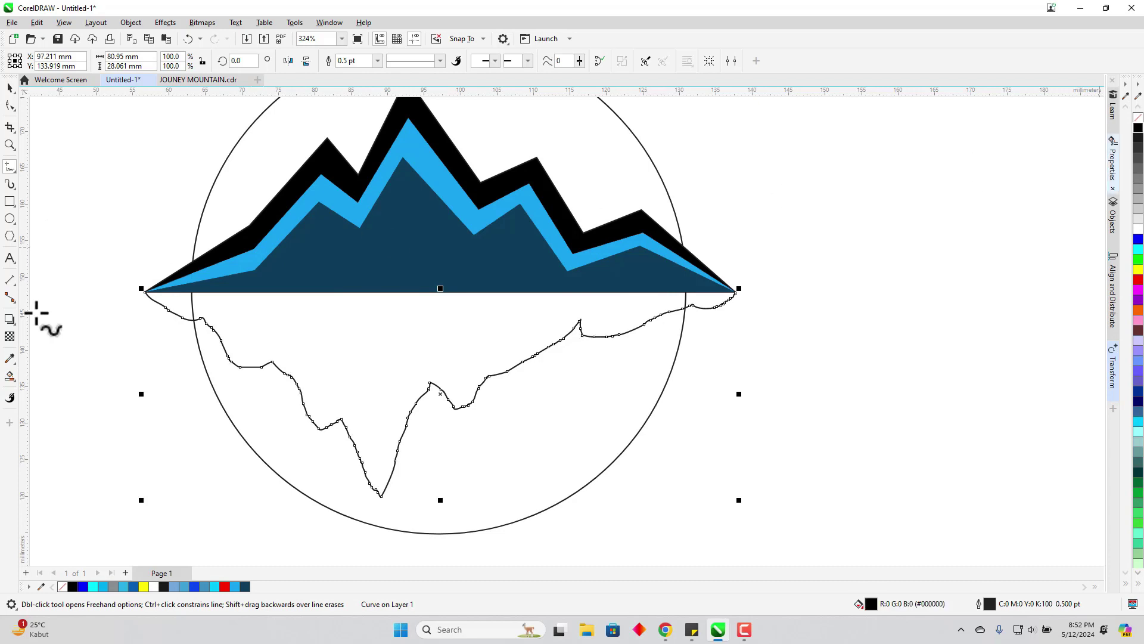
# - Set the Smart Fill color to pale blue R103 G178 B219 and fill the reflection area inside the circle
pyautogui.click(14, 382)
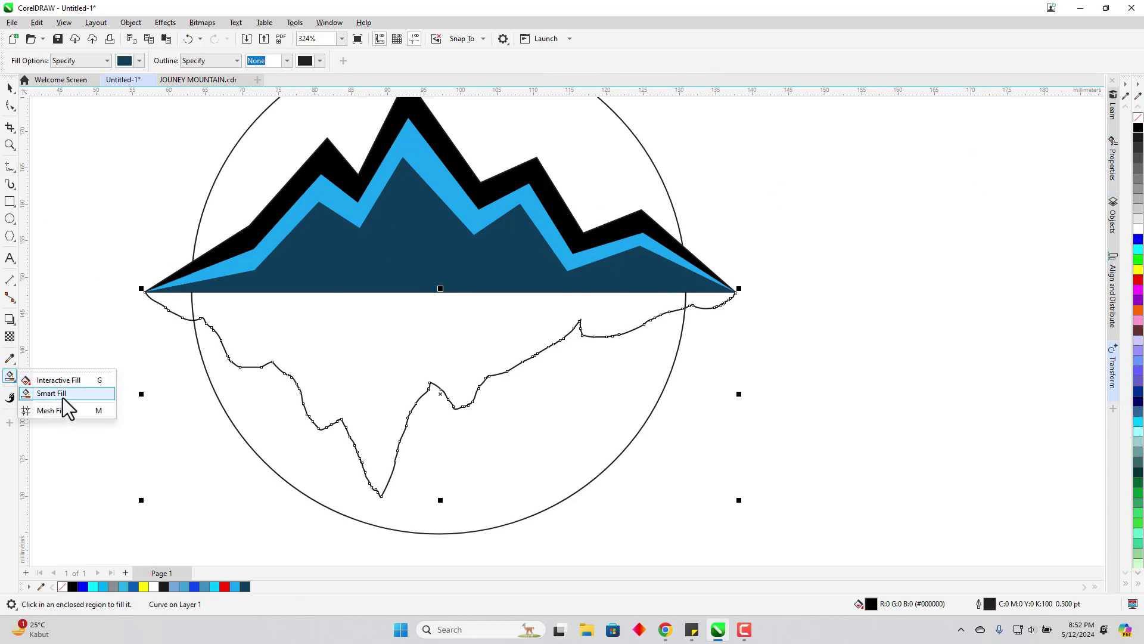
pyautogui.click(62, 394)
pyautogui.click(139, 60)
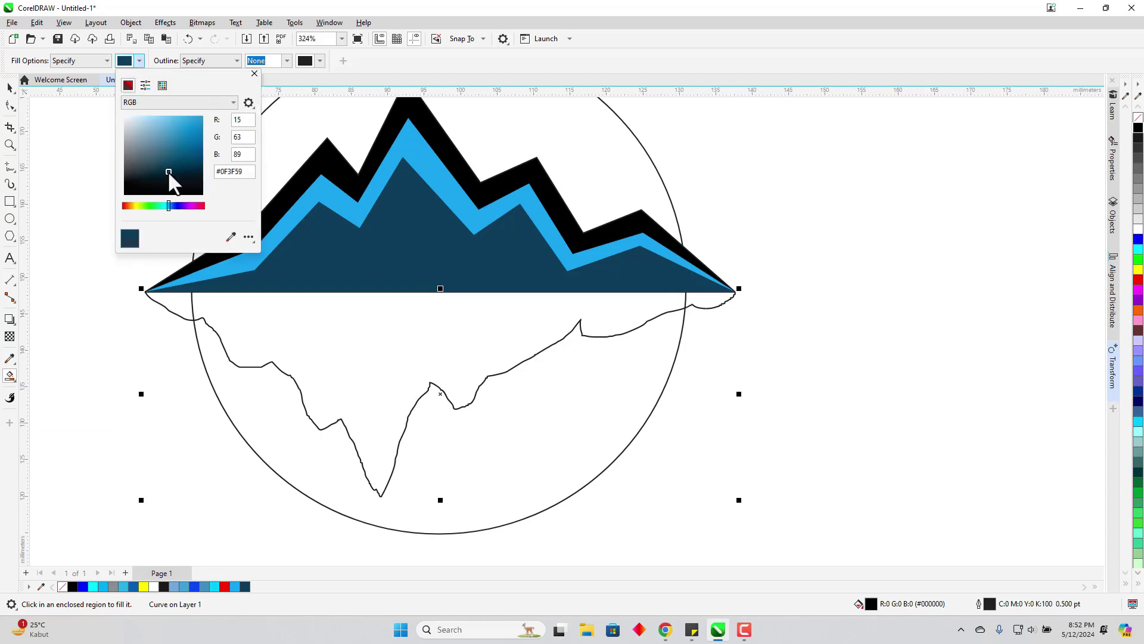
pyautogui.moveTo(166, 170)
pyautogui.mouseDown()
pyautogui.moveTo(140, 153)
pyautogui.moveTo(164, 127)
pyautogui.mouseUp()
pyautogui.click(253, 72)
pyautogui.click(387, 350)
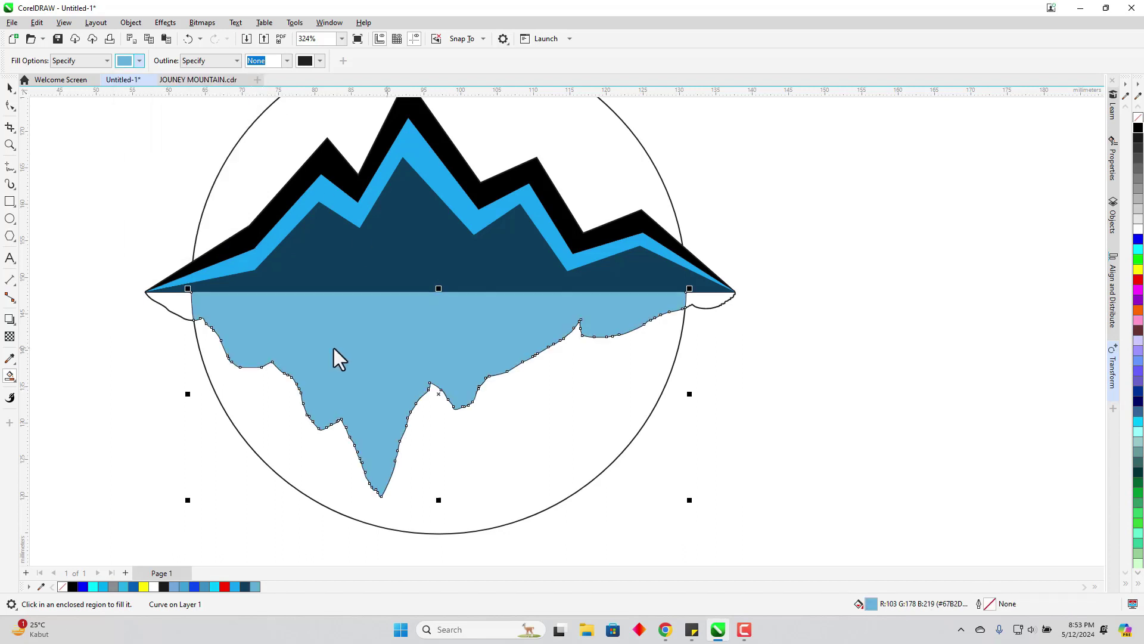
# - Smart Fill the left and right ends of the reflection outside the circle with the same pale blue
pyautogui.click(178, 302)
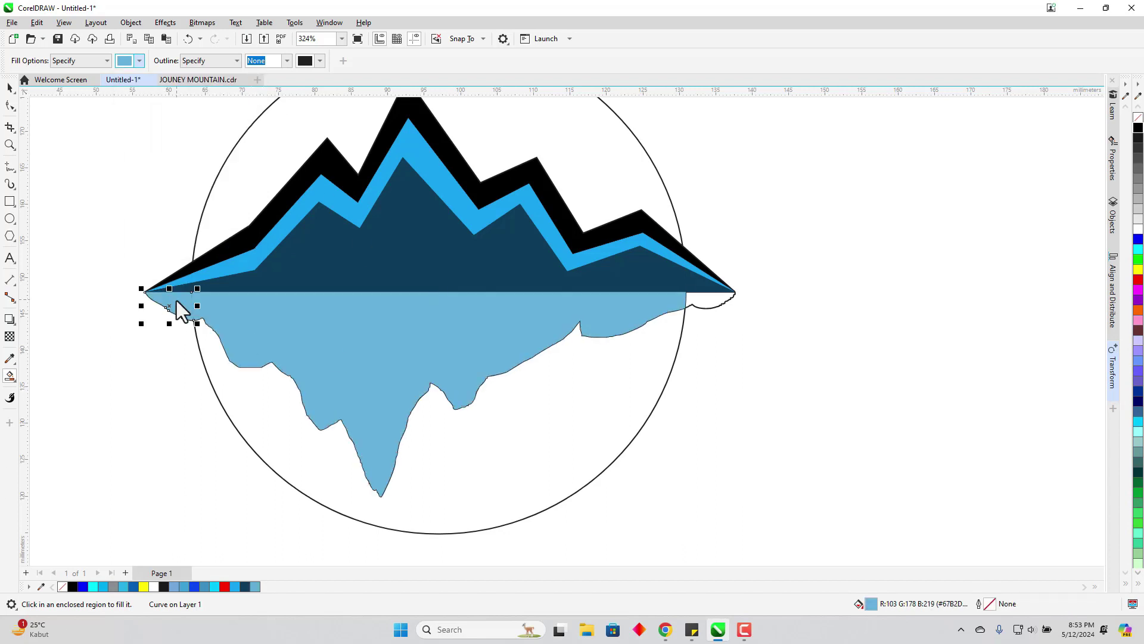
pyautogui.click(691, 307)
pyautogui.scroll(-1, 541, 303)
pyautogui.scroll(1, 542, 302)
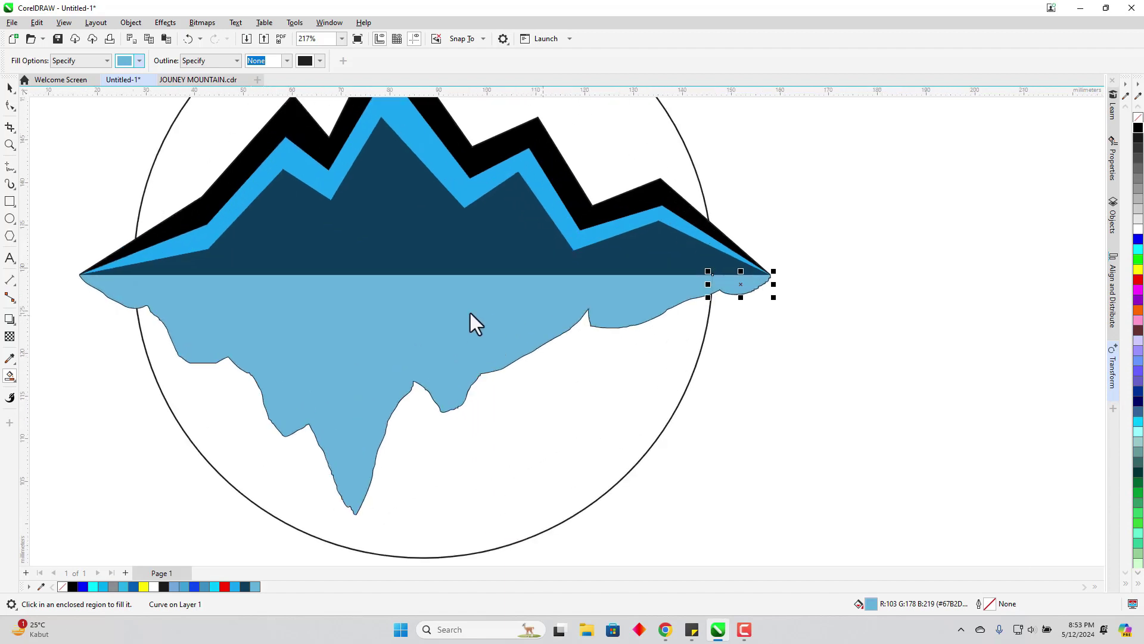
pyautogui.scroll(1, 700, 277)
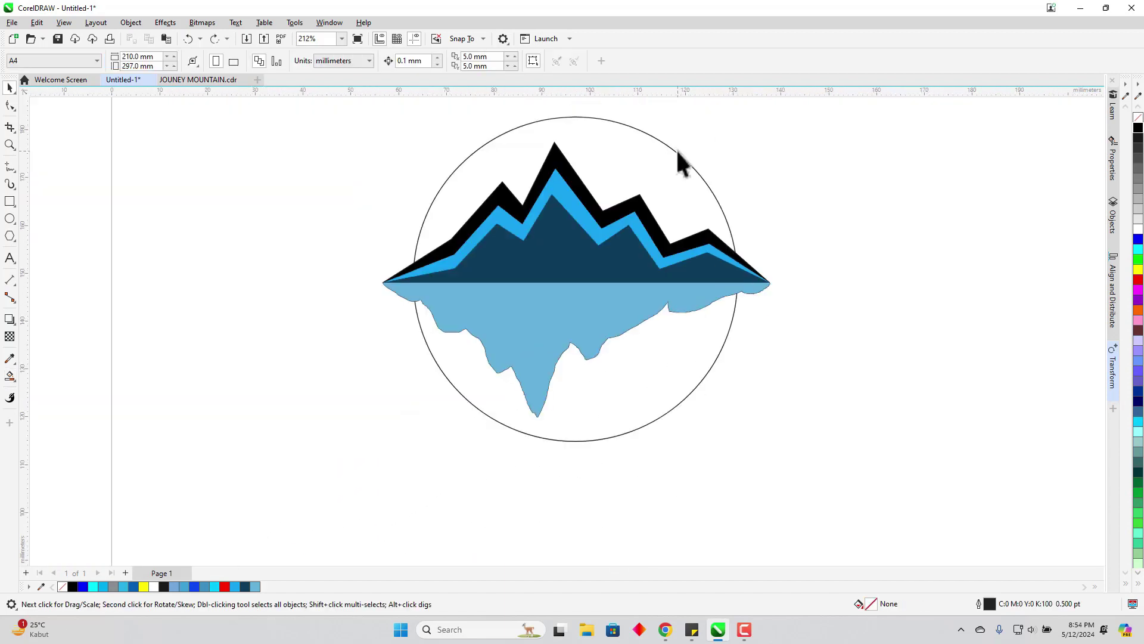
# - Duplicate the circle in place with a Transform position offset of X 0 mm, Y 0 mm and 1 copy
pyautogui.click(678, 153)
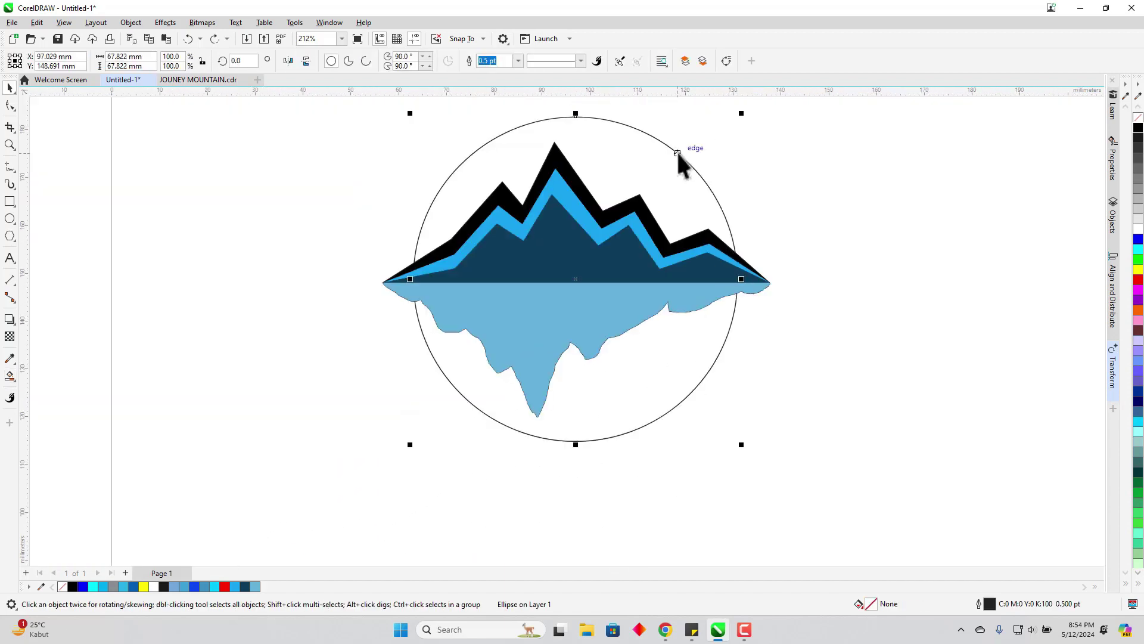
pyautogui.click(757, 178)
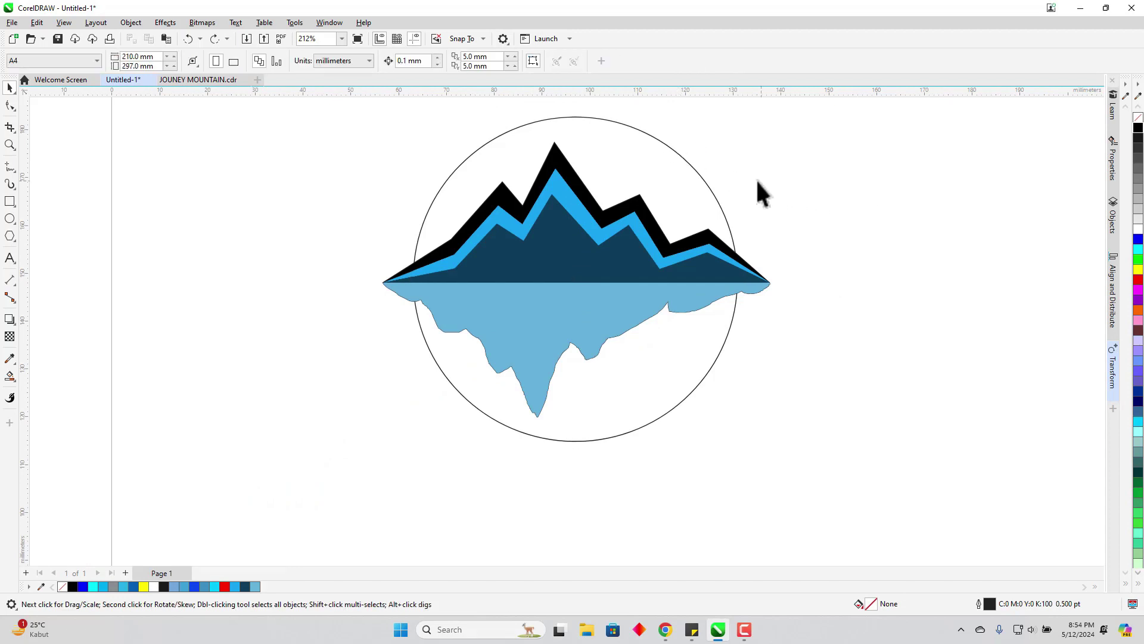
pyautogui.click(690, 165)
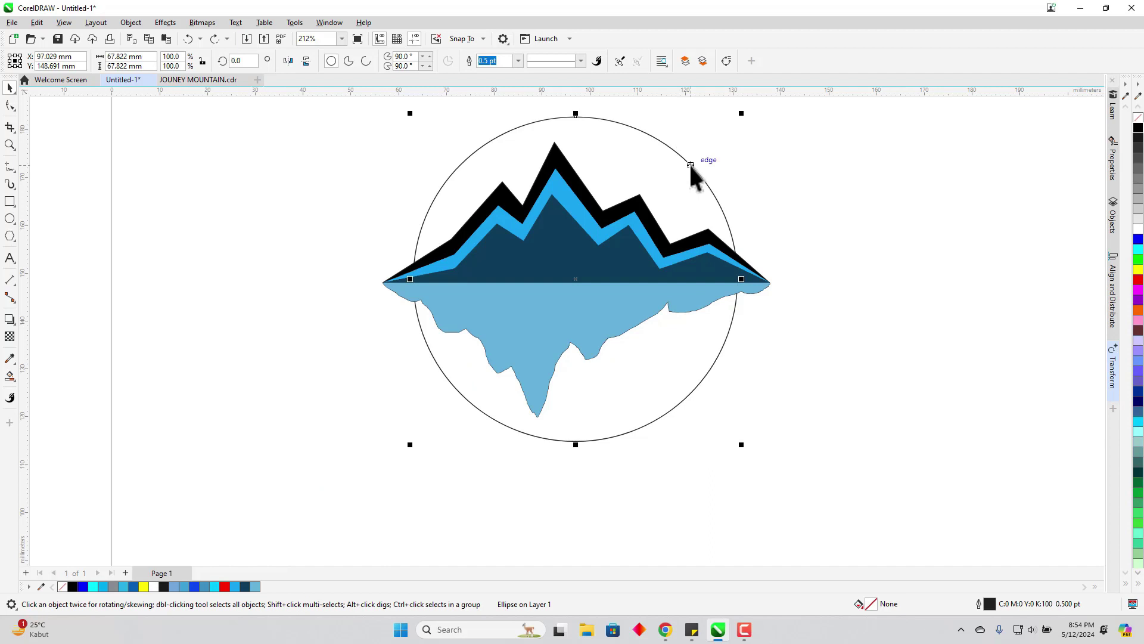
pyautogui.click(329, 23)
pyautogui.moveTo(360, 181)
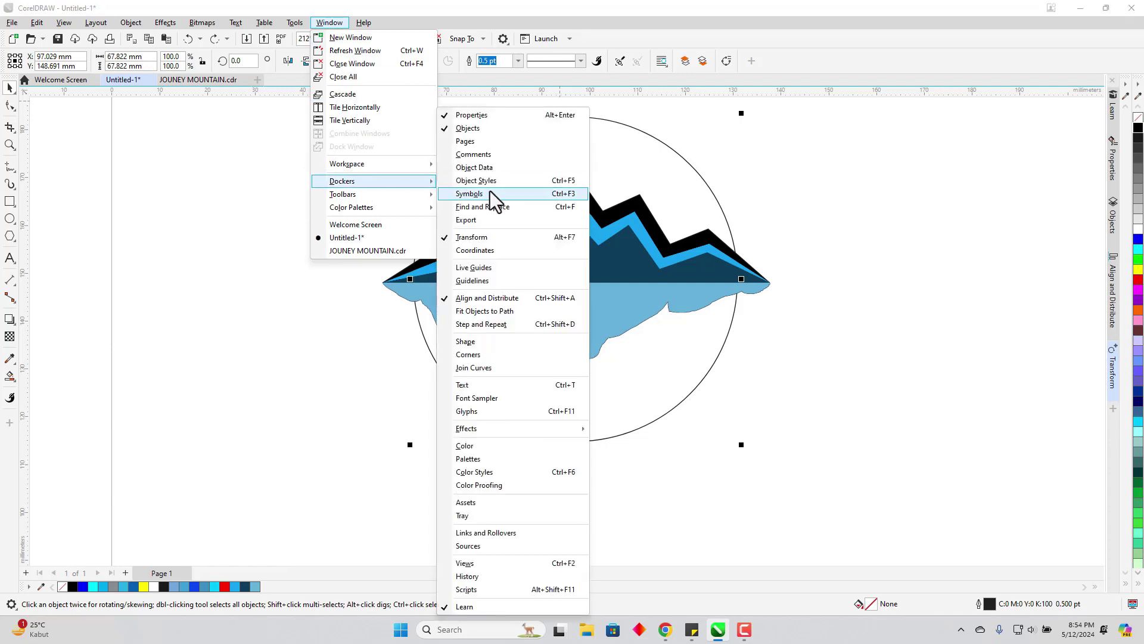
pyautogui.click(506, 242)
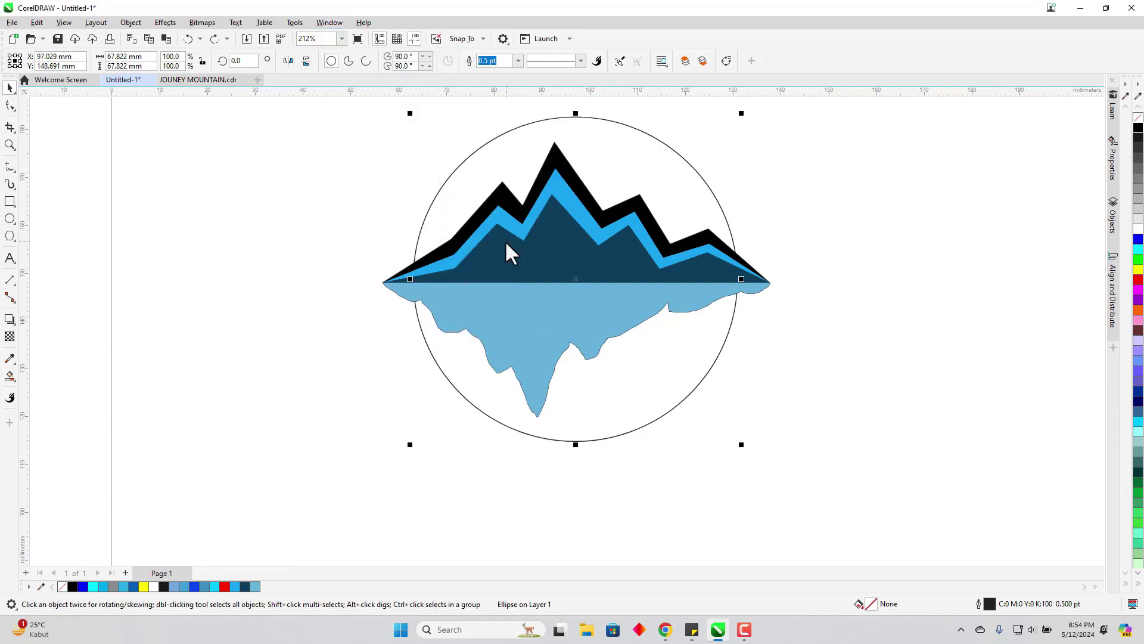
pyautogui.click(331, 24)
pyautogui.moveTo(367, 185)
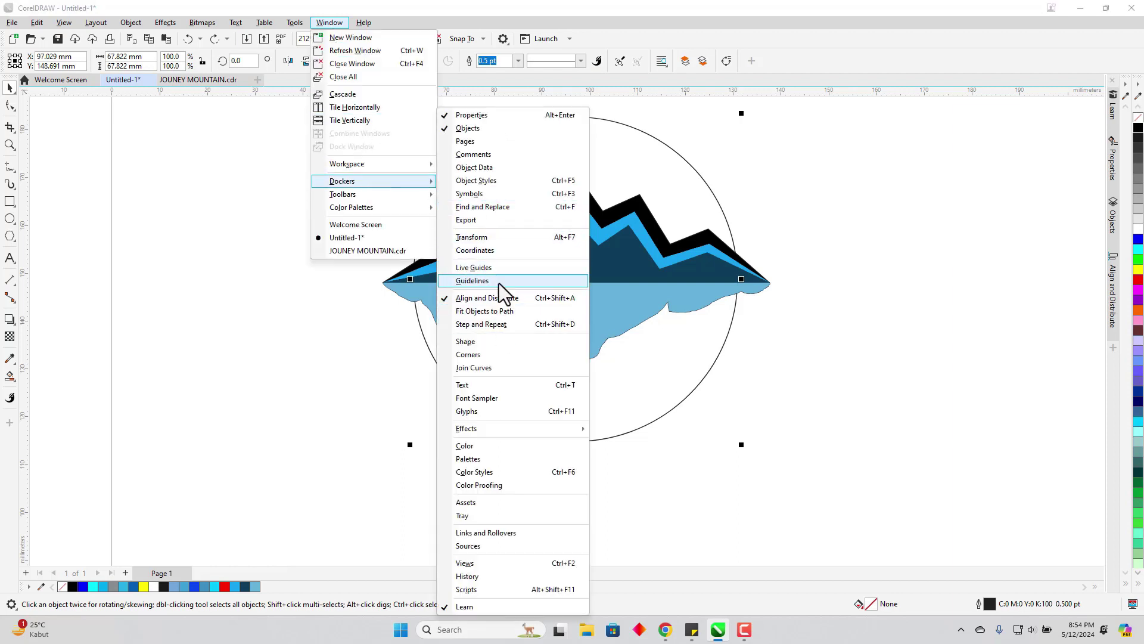
pyautogui.click(500, 238)
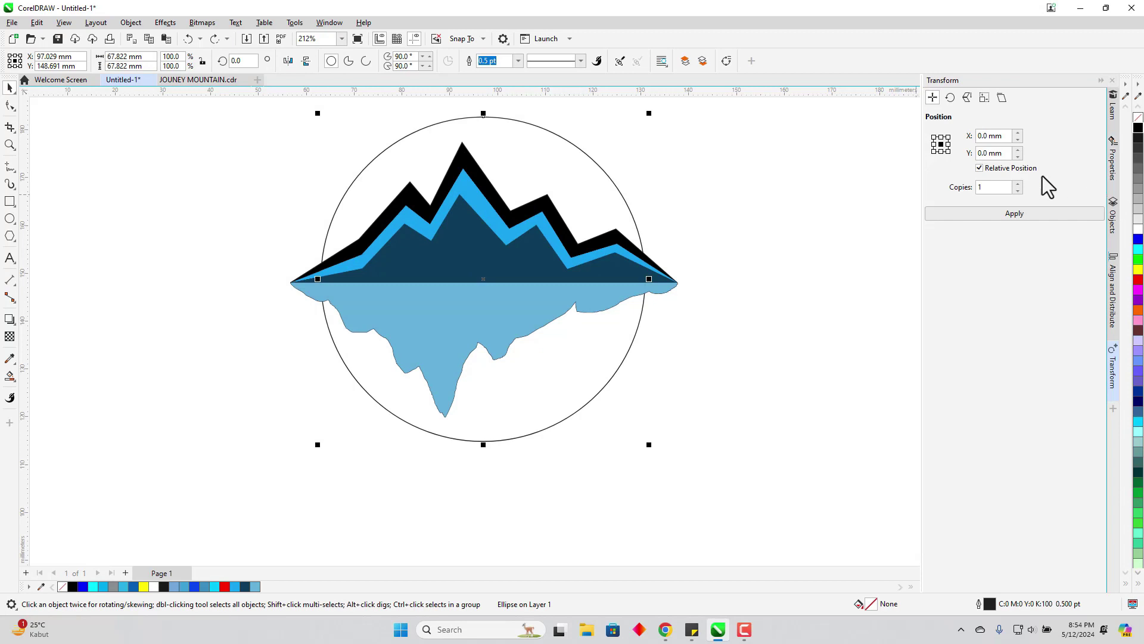
pyautogui.click(1007, 214)
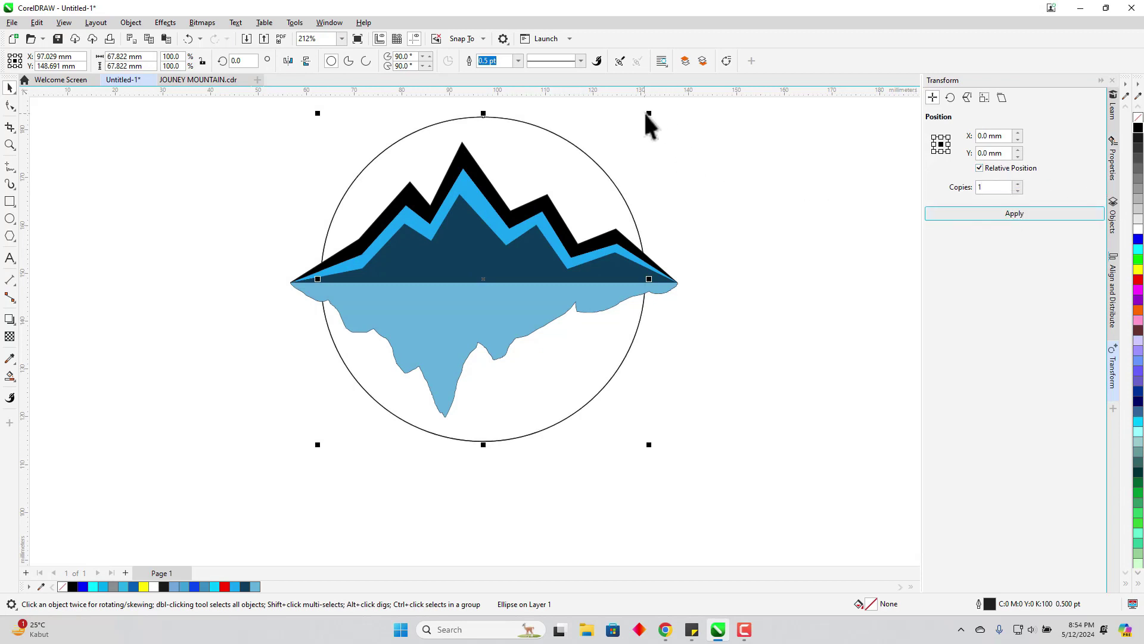
# - Fill the duplicated circle with yellow and shrink it about its center to about 50.2 mm in diameter
pyautogui.moveTo(649, 113); pyautogui.dragTo(626, 126)
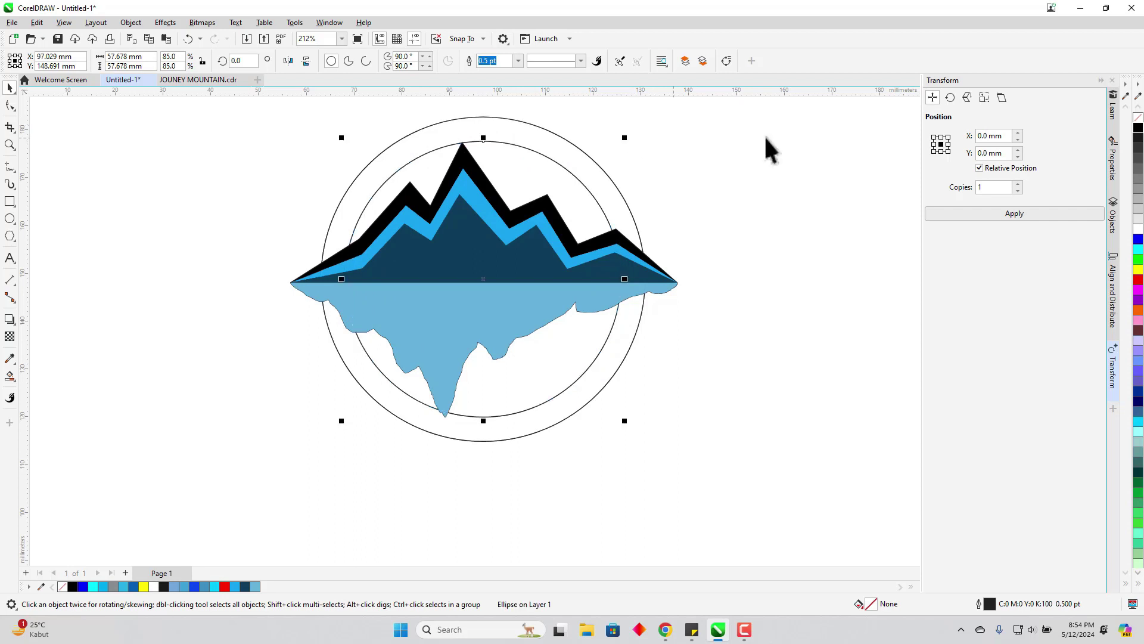
pyautogui.click(1139, 270)
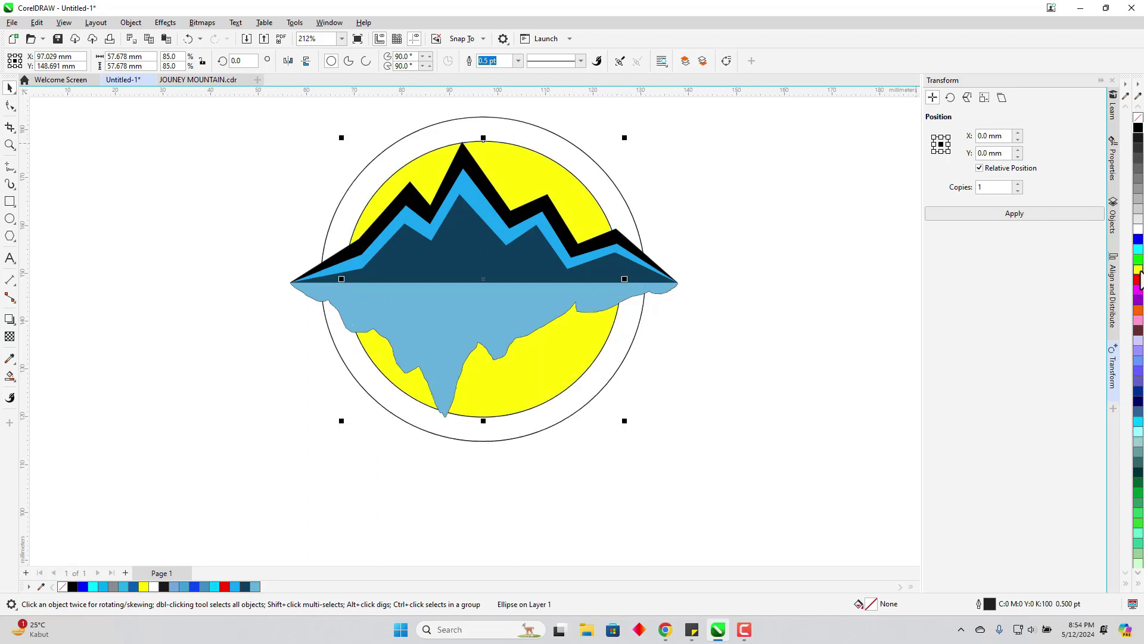
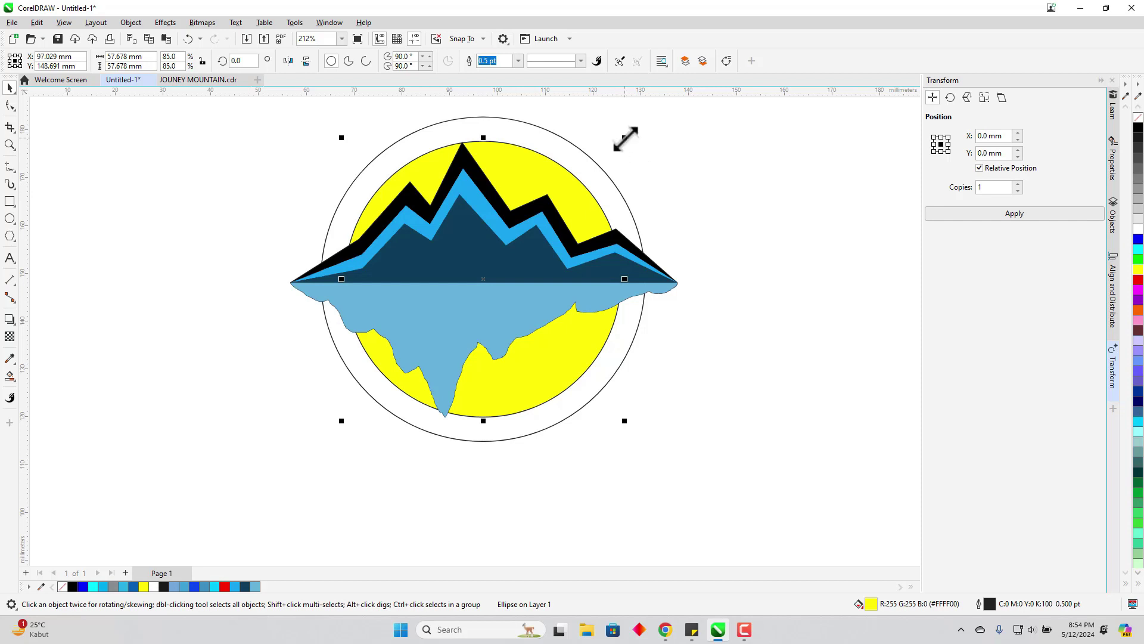
pyautogui.moveTo(624, 138); pyautogui.dragTo(608, 156)
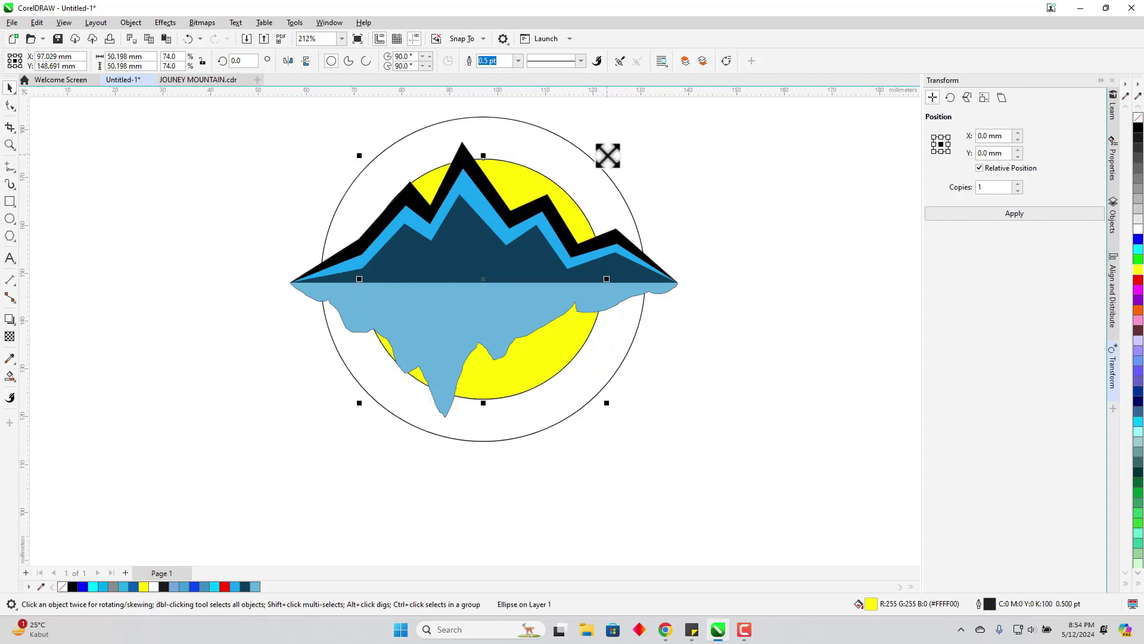
pyautogui.click(766, 200)
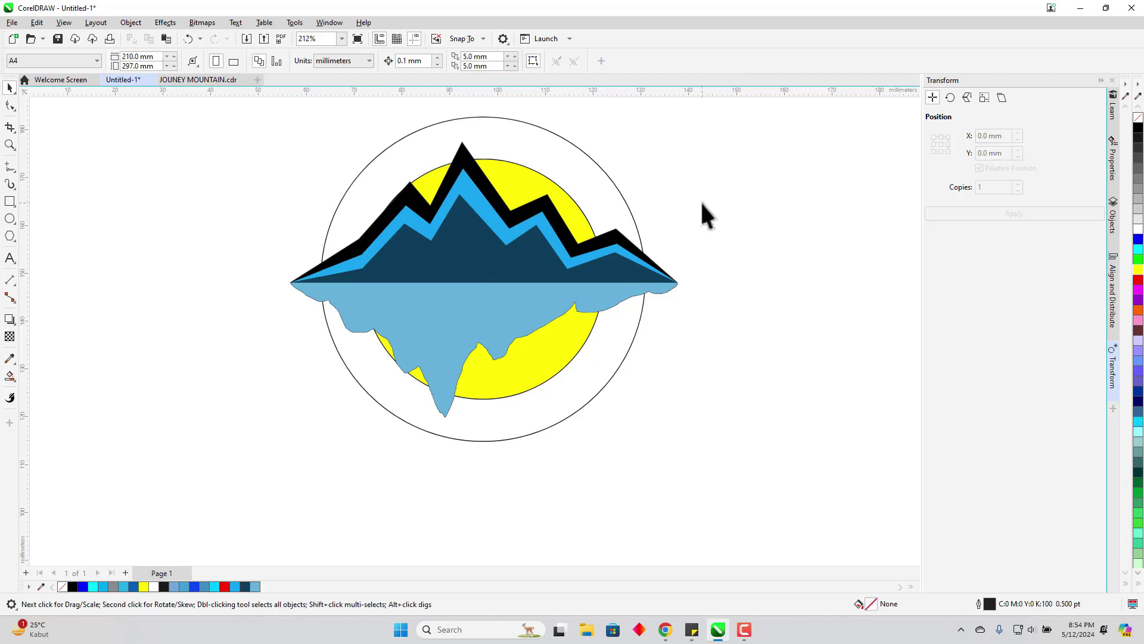
# - Convert the yellow circle to a pie shape from 0° to 270° and activate the Shape tool on it
pyautogui.click(532, 365)
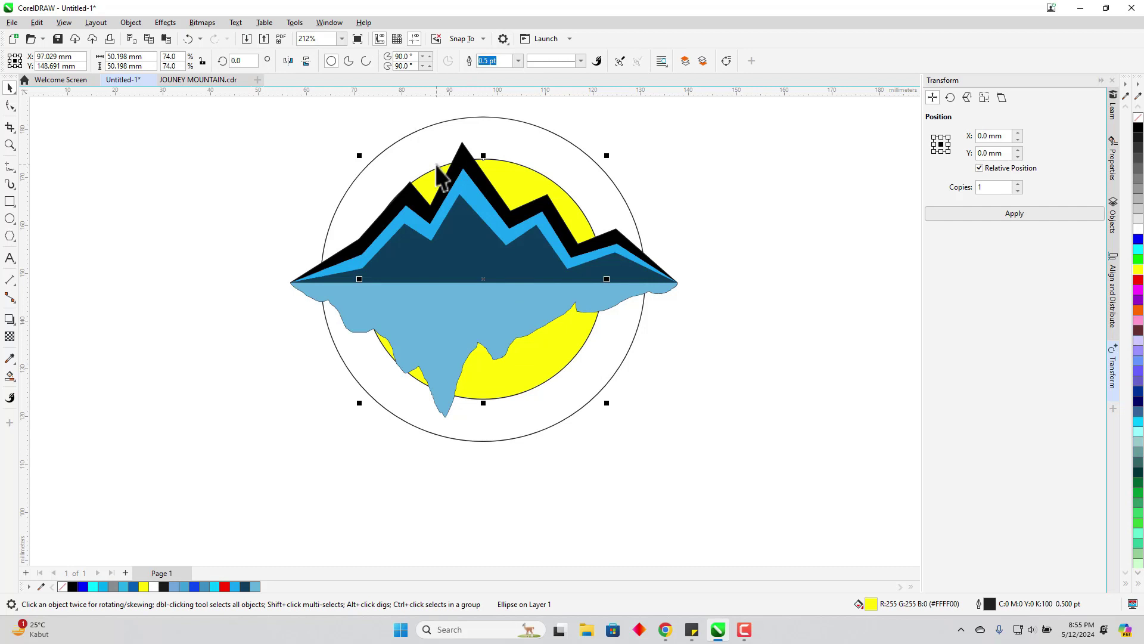
pyautogui.click(347, 62)
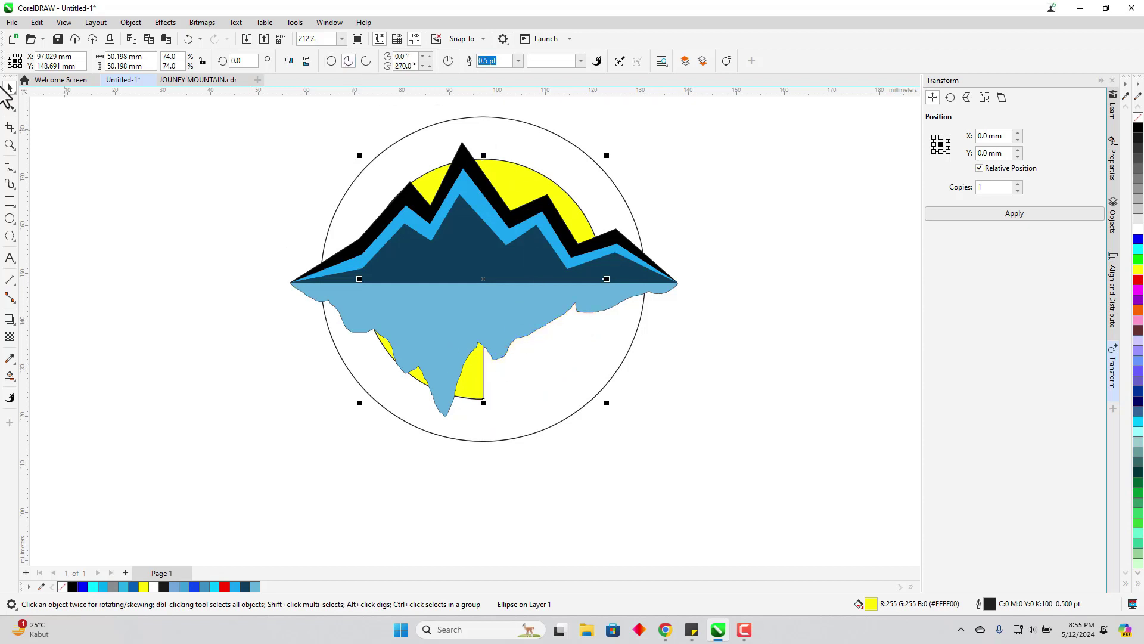
pyautogui.click(10, 106)
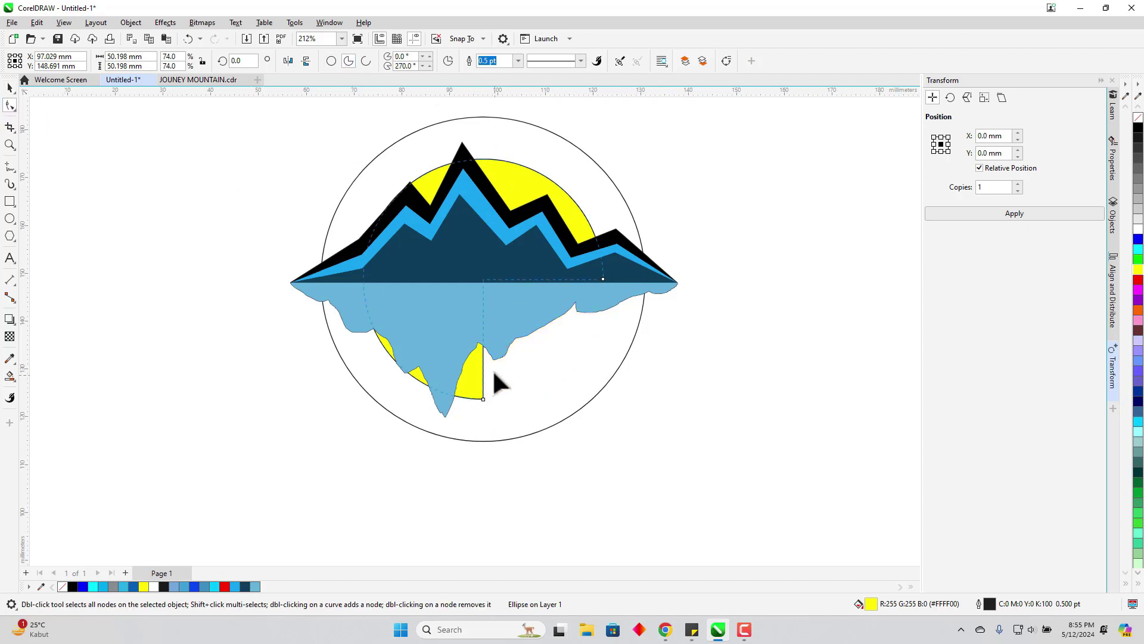
pyautogui.click(332, 60)
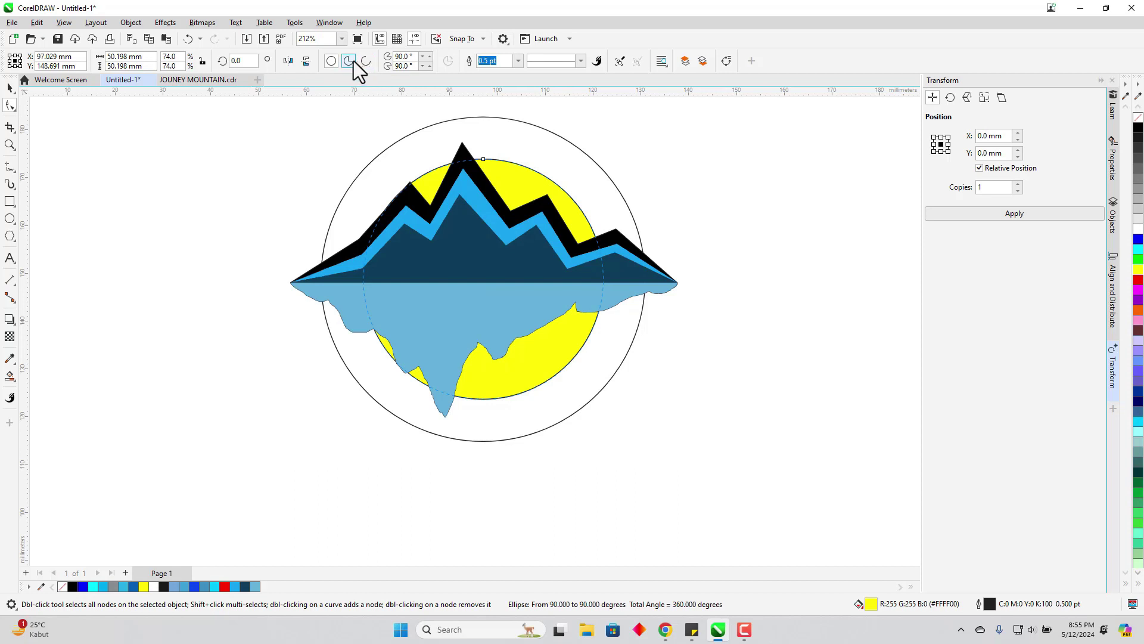
pyautogui.click(353, 61)
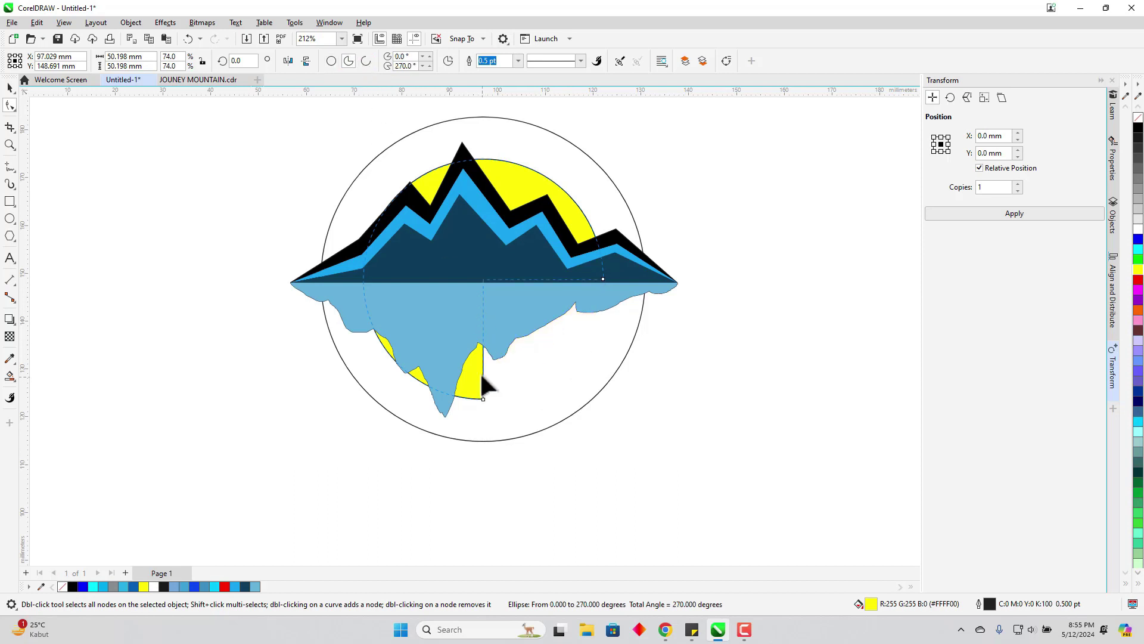
# - Reshape the yellow pie into an upper half circle spanning 0° to 180°
pyautogui.moveTo(480, 397); pyautogui.dragTo(366, 279)
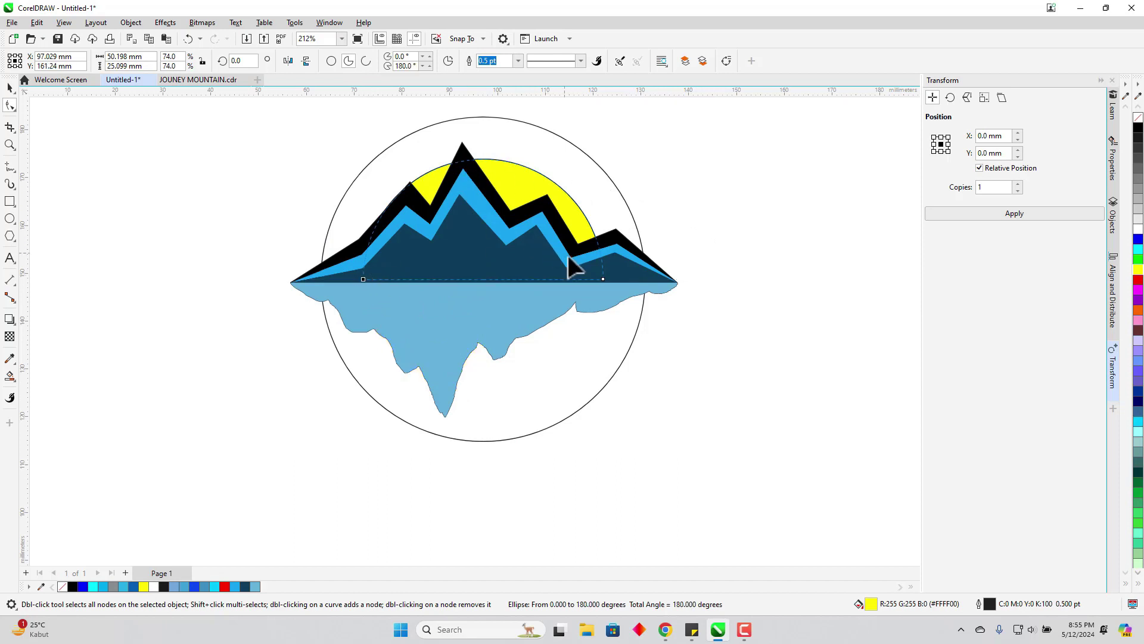
pyautogui.click(615, 180)
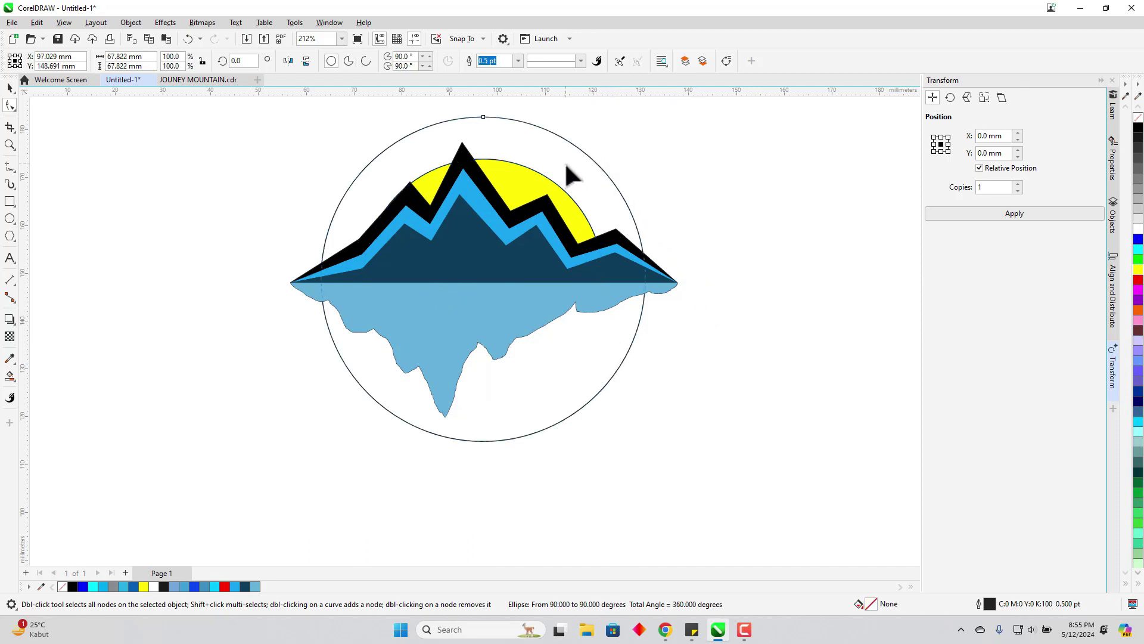
# - Draw a flat rectangle about 17.2 mm by 2.4 mm beside the large circle's left edge, above the mountains' left end
pyautogui.click(10, 203)
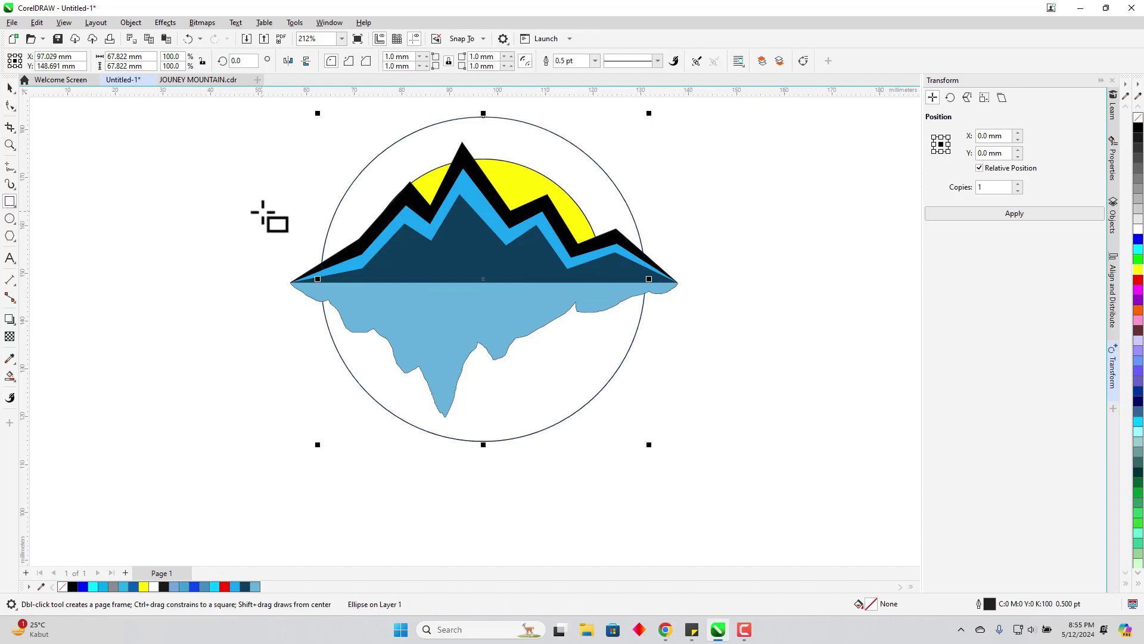
pyautogui.moveTo(249, 212); pyautogui.dragTo(330, 223)
pyautogui.scroll(4, 263, 205)
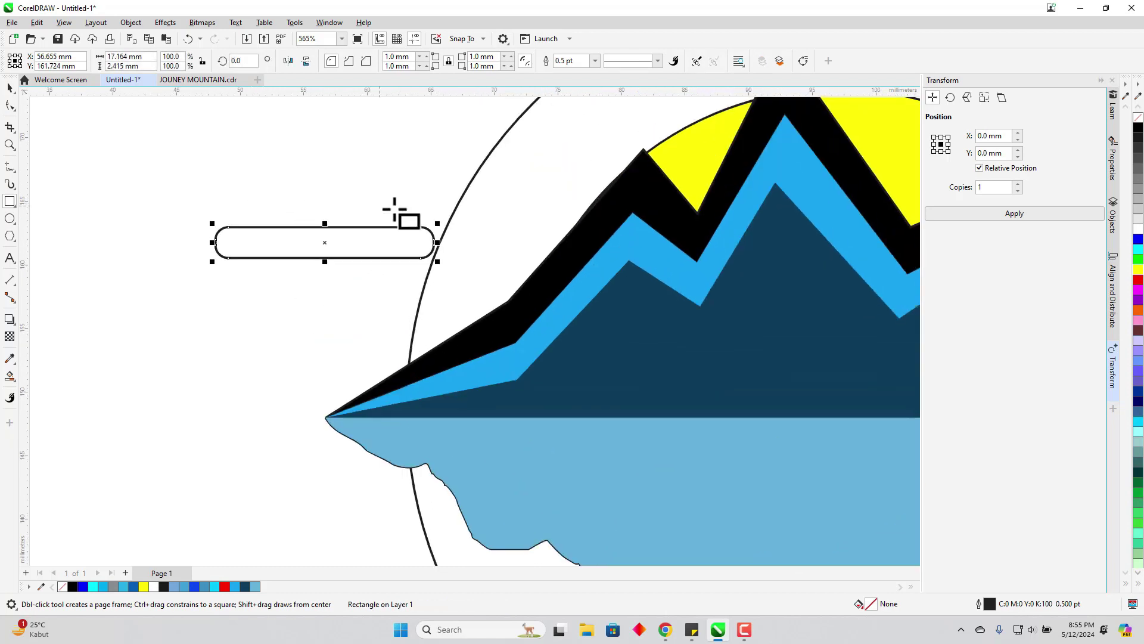
# - Round the rectangle's corners fully to about 1.2 mm so it forms a pill-shaped bar
pyautogui.click(10, 106)
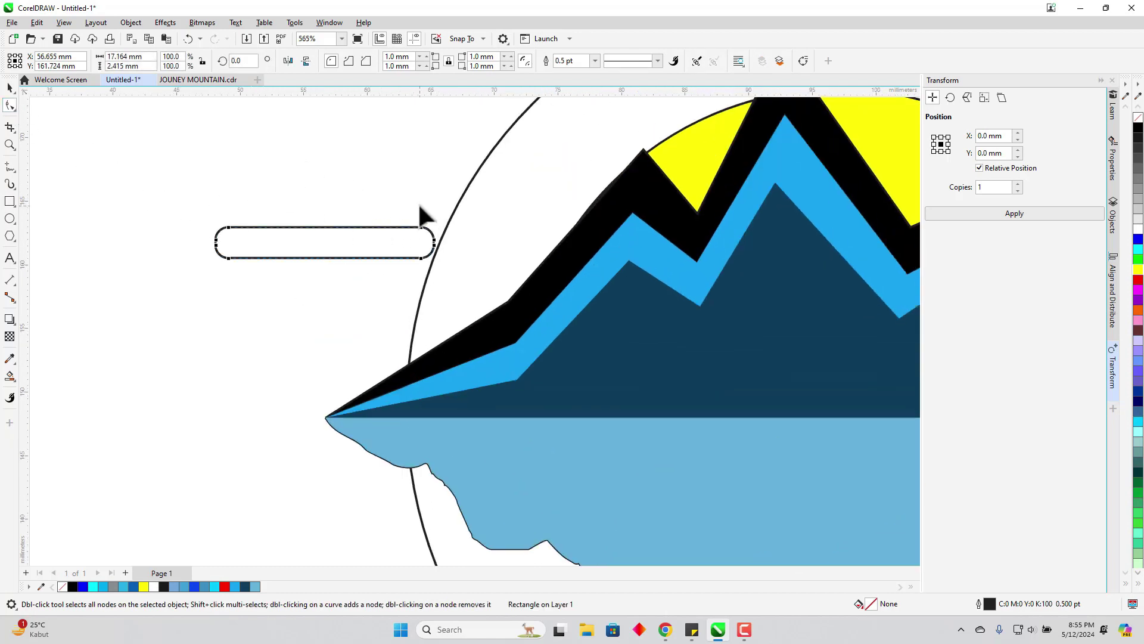
pyautogui.scroll(2, 423, 222)
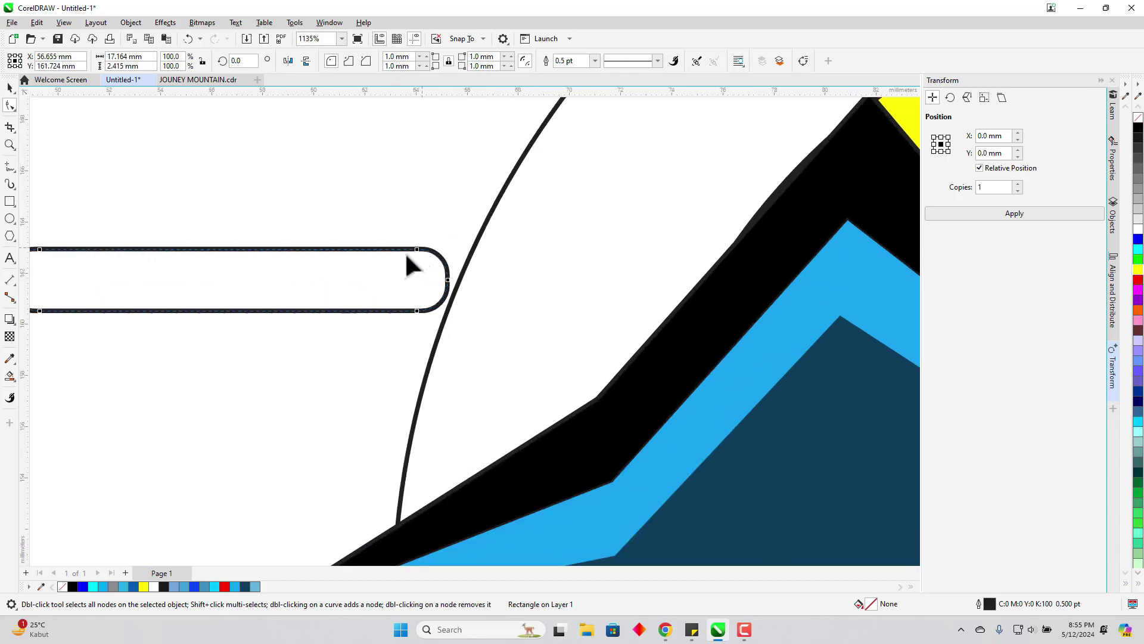
pyautogui.moveTo(422, 250)
pyautogui.mouseDown()
pyautogui.moveTo(468, 248)
pyautogui.moveTo(444, 249)
pyautogui.mouseUp()
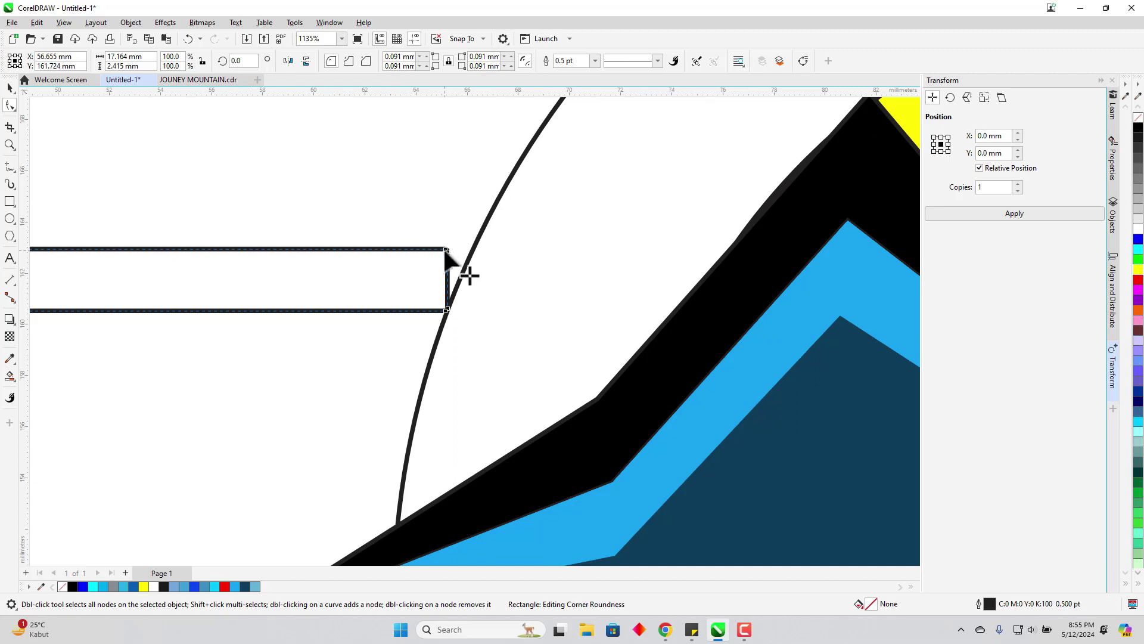
pyautogui.moveTo(445, 250); pyautogui.dragTo(375, 256)
pyautogui.scroll(-1, 468, 256)
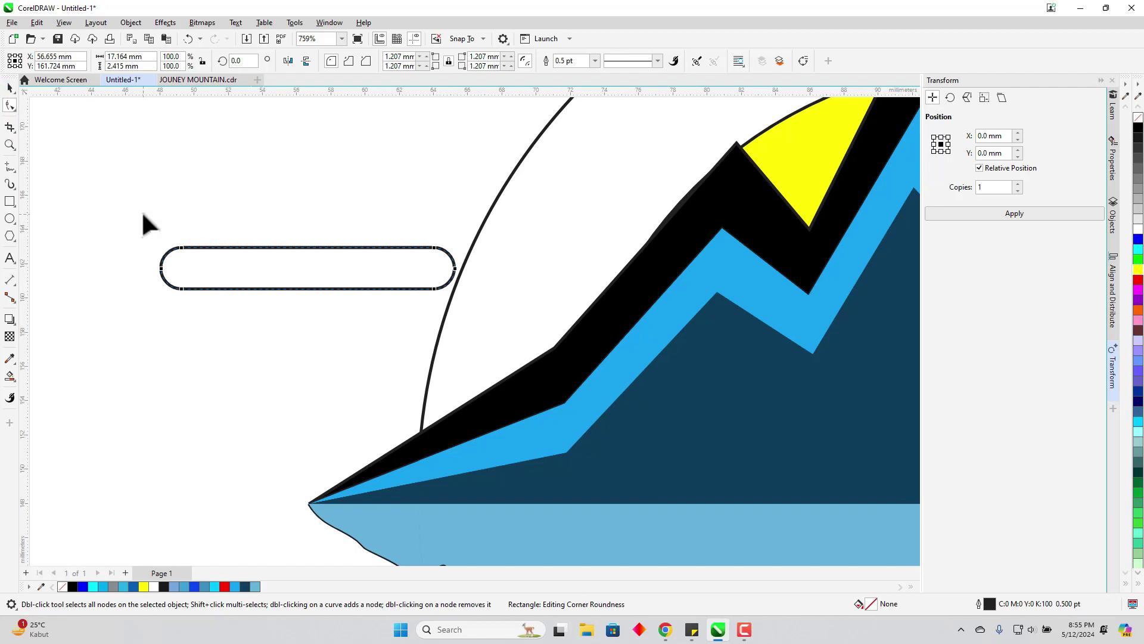
# - Copy the rounded bar up and to the left, and copy the pair straight above to make four staggered bars
pyautogui.click(9, 87)
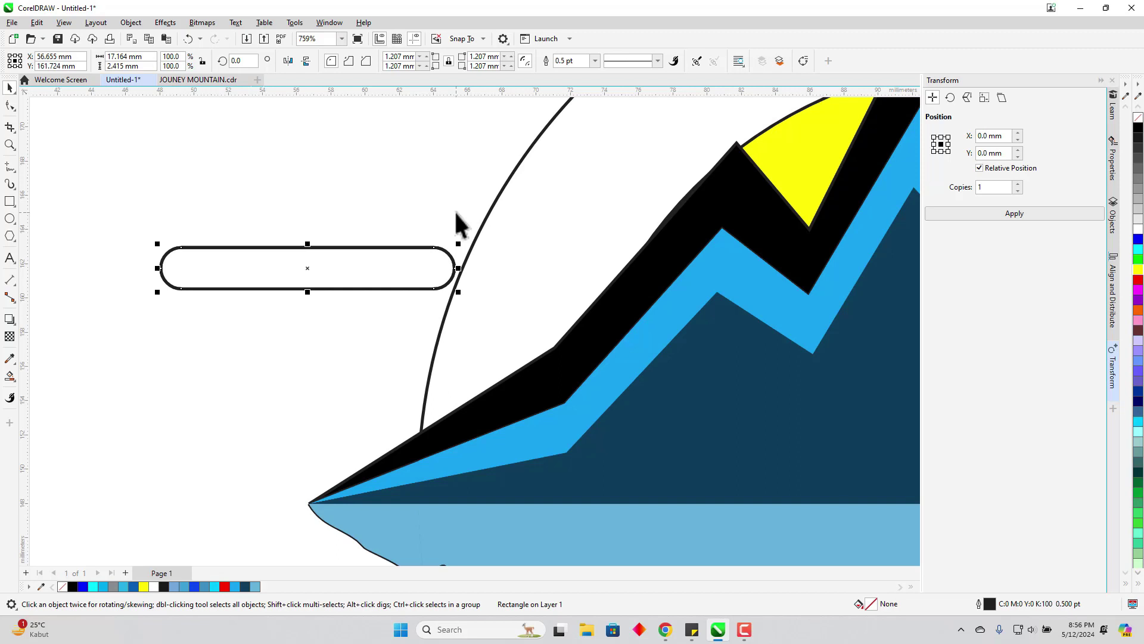
pyautogui.moveTo(388, 251); pyautogui.dragTo(319, 229)
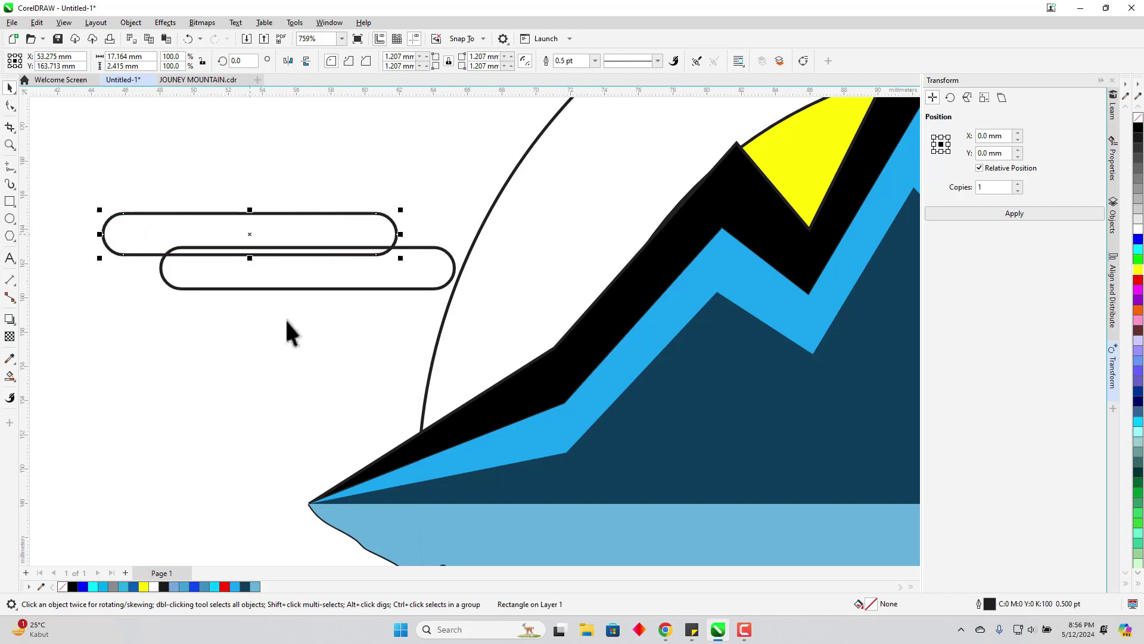
pyautogui.click(285, 349)
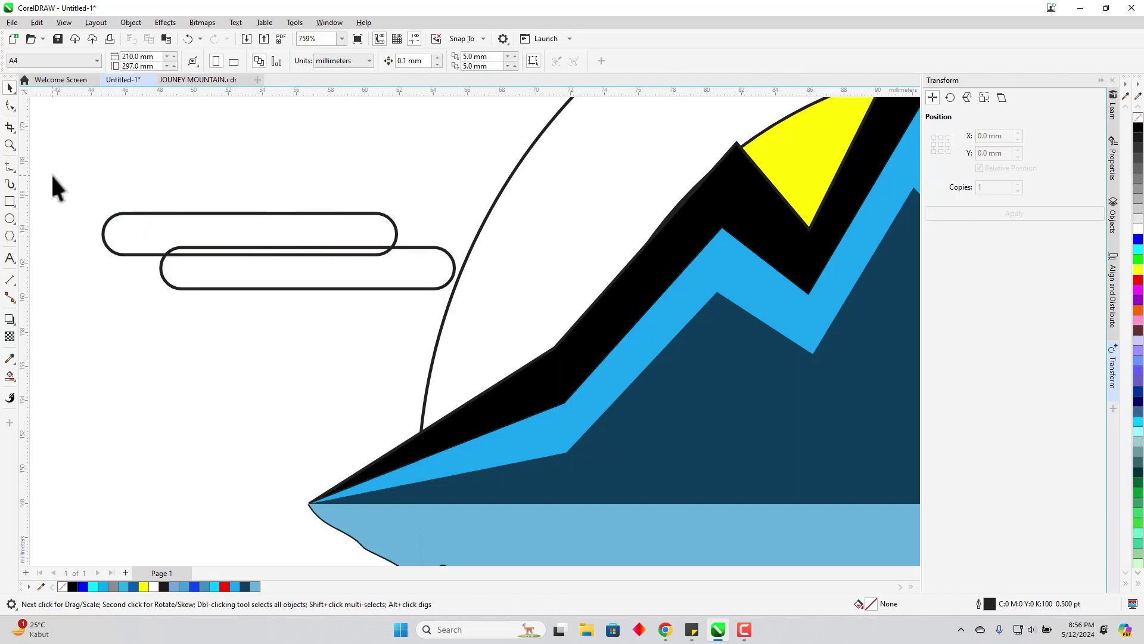
pyautogui.moveTo(549, 359); pyautogui.dragTo(480, 319)
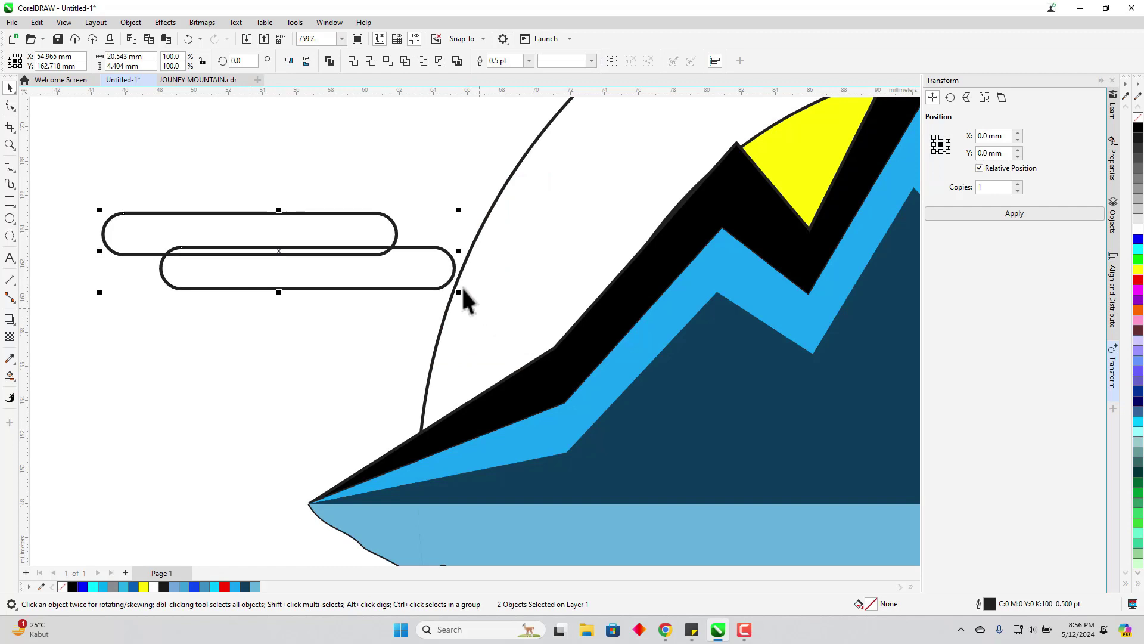
pyautogui.moveTo(396, 268); pyautogui.dragTo(395, 202)
# - Fill all four staggered bars with white and set their outline width to None
pyautogui.moveTo(75, 100); pyautogui.dragTo(508, 329)
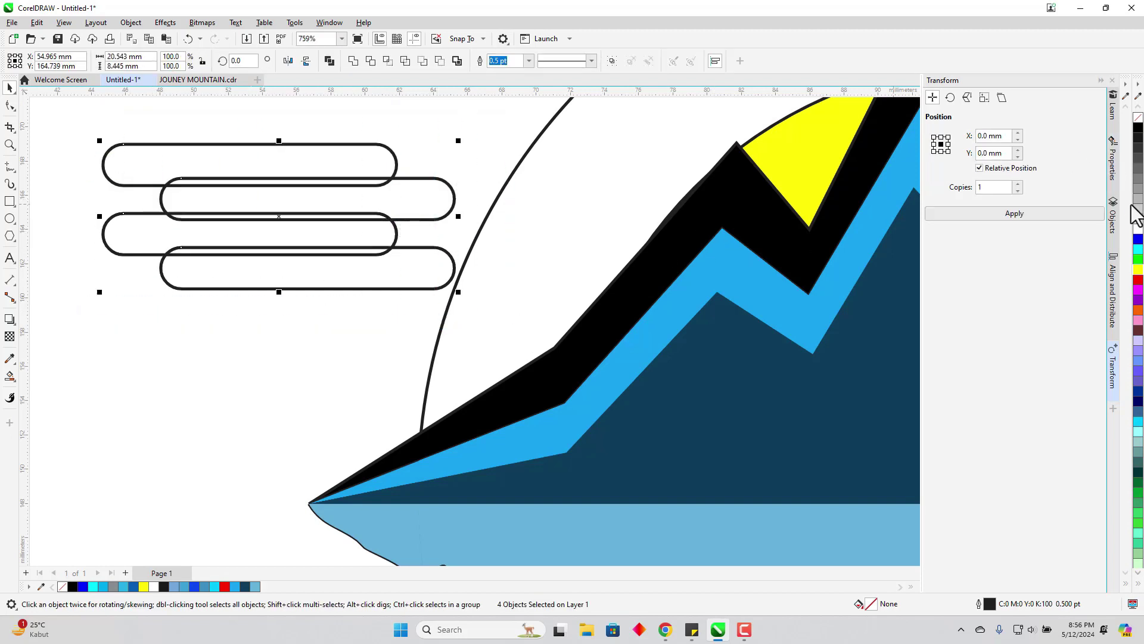
pyautogui.click(1138, 232)
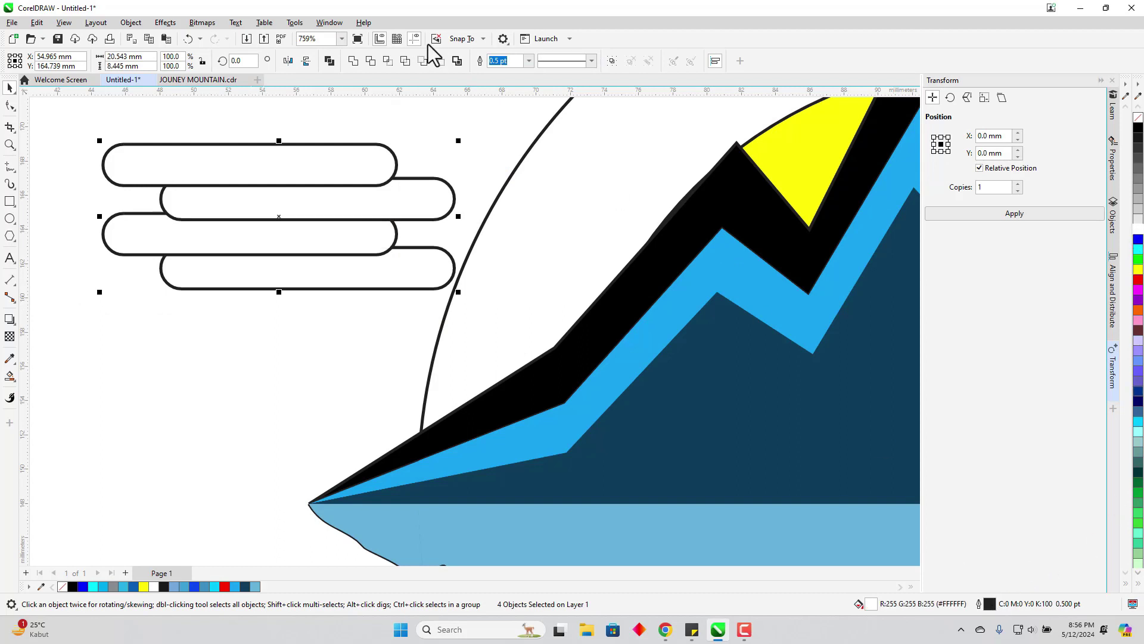
pyautogui.click(528, 61)
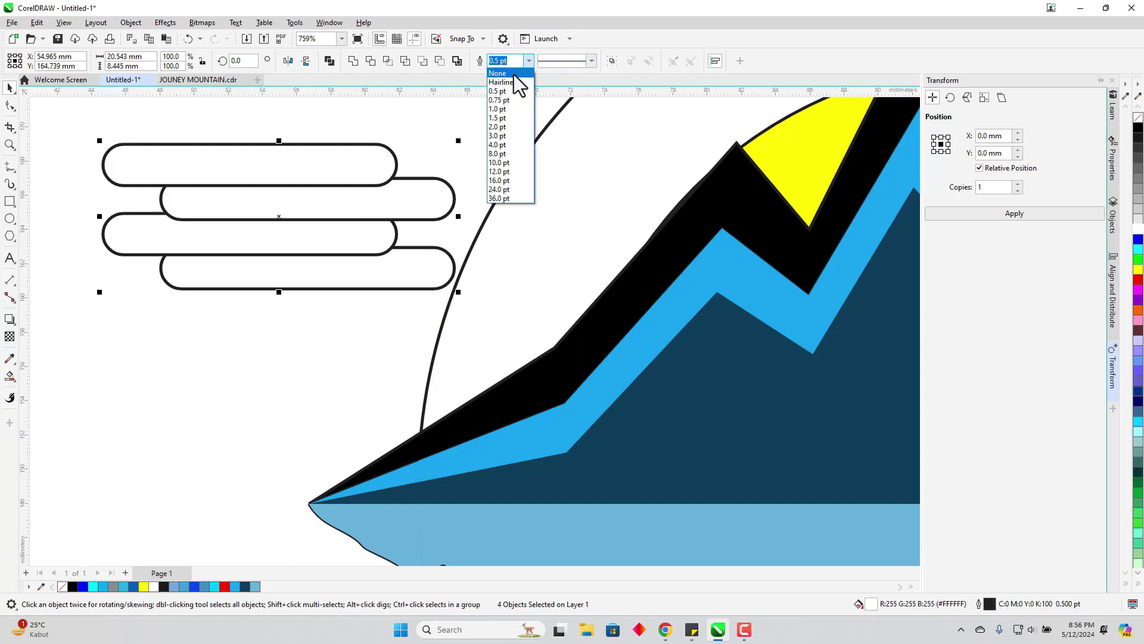
pyautogui.click(513, 74)
# - Move the white bars onto the mountains' left slope and shrink them to about 10.7 mm wide by 4.4 mm high
pyautogui.moveTo(346, 205); pyautogui.dragTo(698, 291)
pyautogui.scroll(-4, 718, 280)
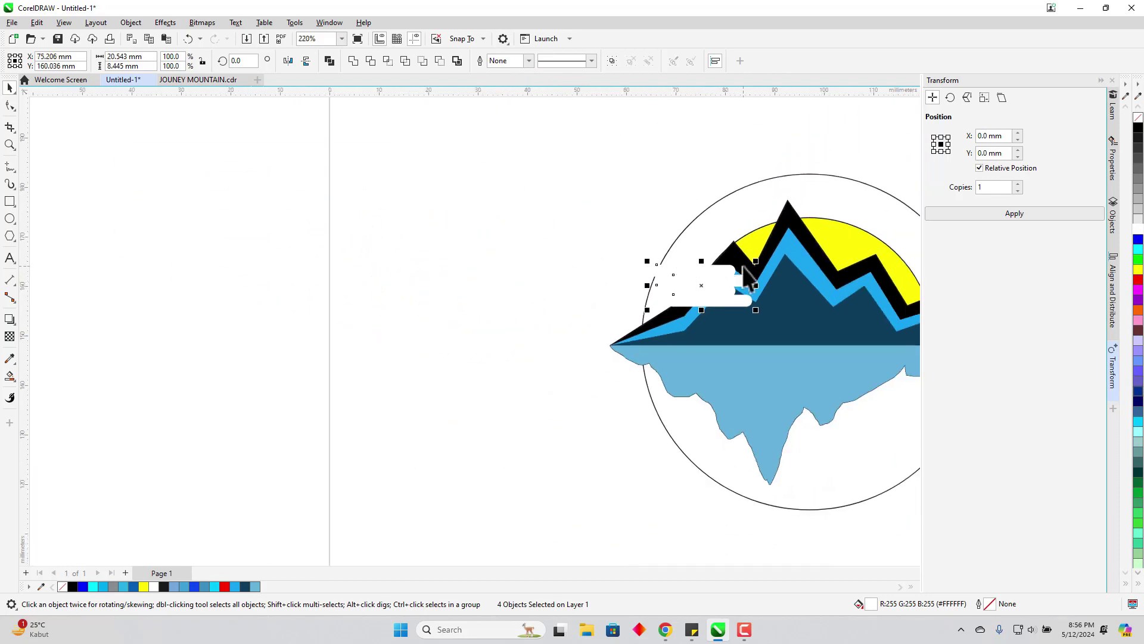
pyautogui.scroll(2, 746, 276)
pyautogui.moveTo(760, 260); pyautogui.dragTo(696, 301)
pyautogui.scroll(2, 677, 299)
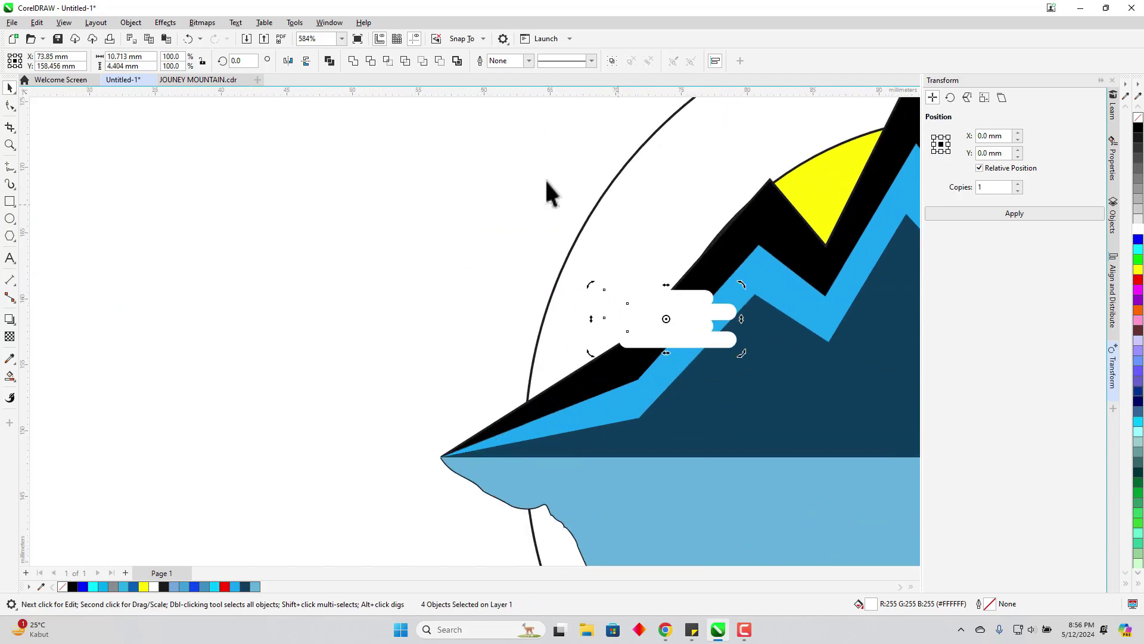
# - Delete the uppermost white bar and group the remaining three into a cloud
pyautogui.click(658, 292)
pyautogui.press('Delete')
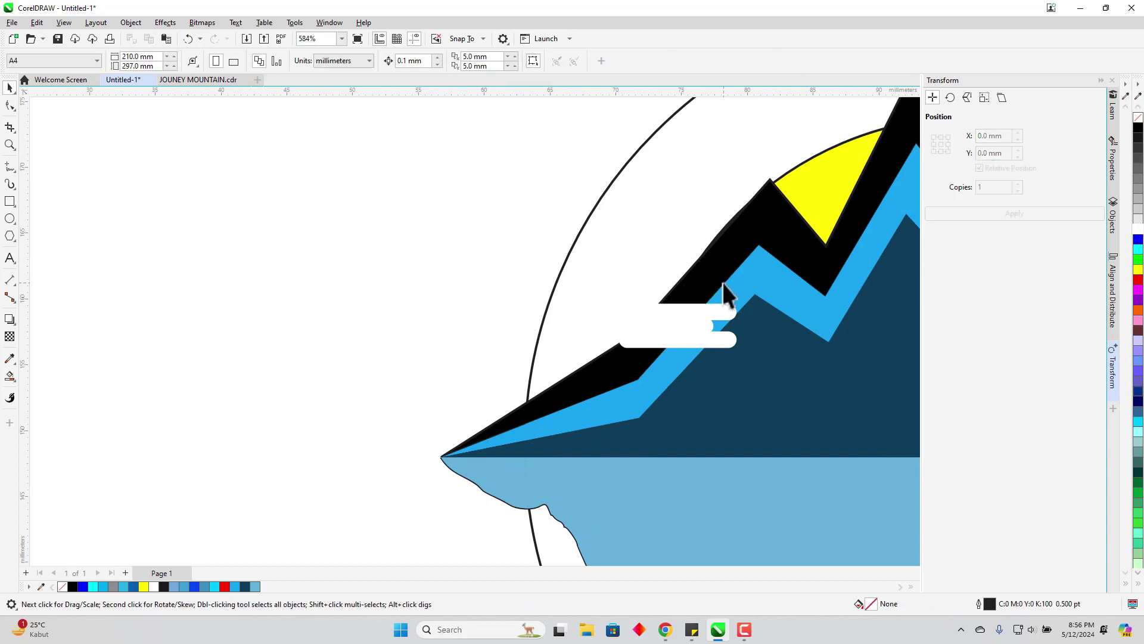
pyautogui.click(694, 316)
pyautogui.keyDown('shift'); pyautogui.click(701, 325); pyautogui.keyUp('shift')
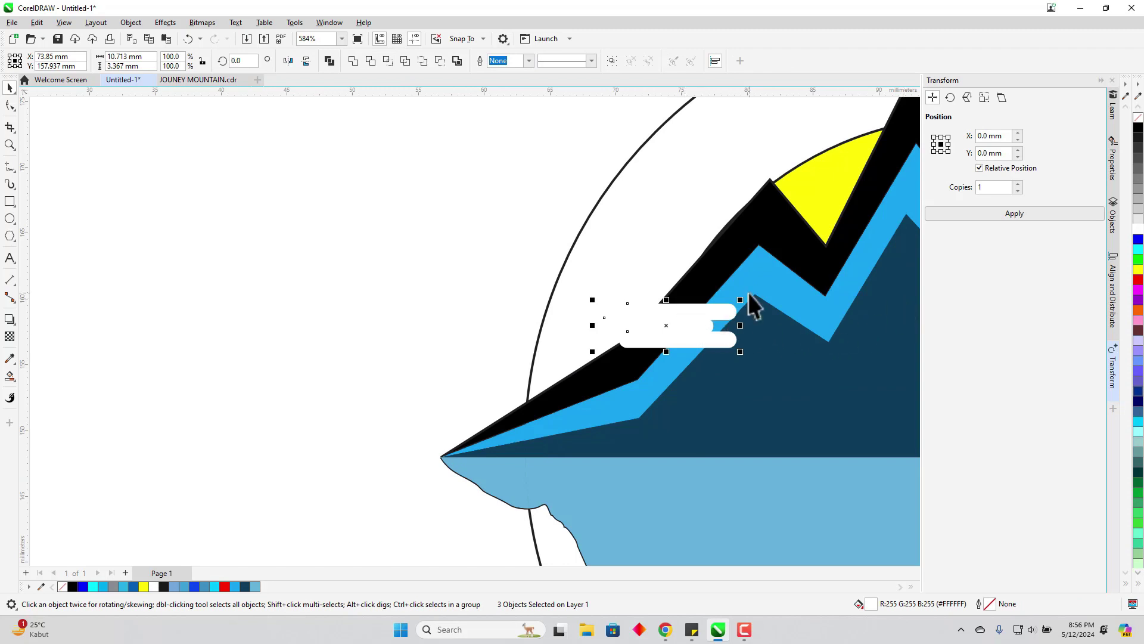
pyautogui.hotkey('ctrl', 'g')
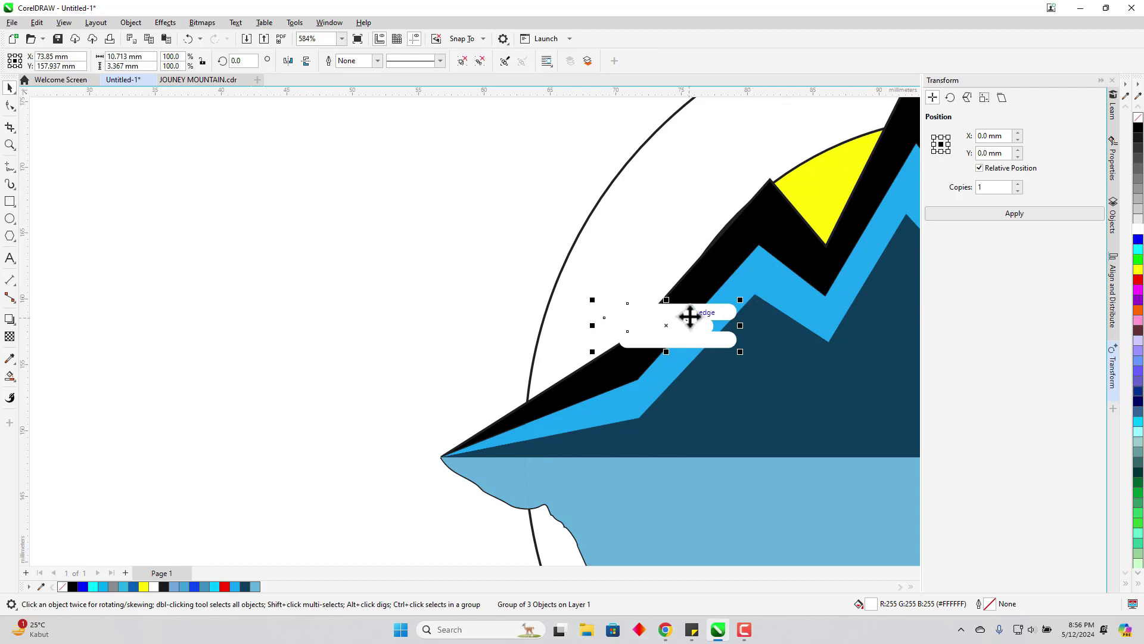
# - Copy the cloud group higher onto the valley left of the main peak and stretch the copy to about 17.5 mm wide
pyautogui.hotkey('ctrl', 'v')
pyautogui.hotkey('ctrl', 'z')
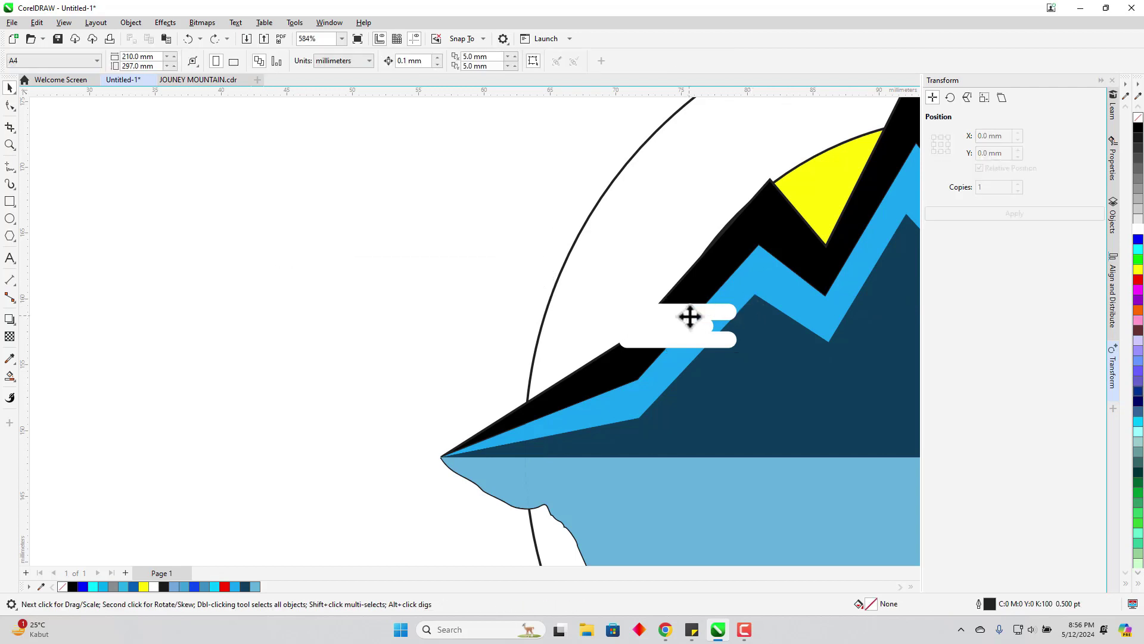
pyautogui.click(690, 317)
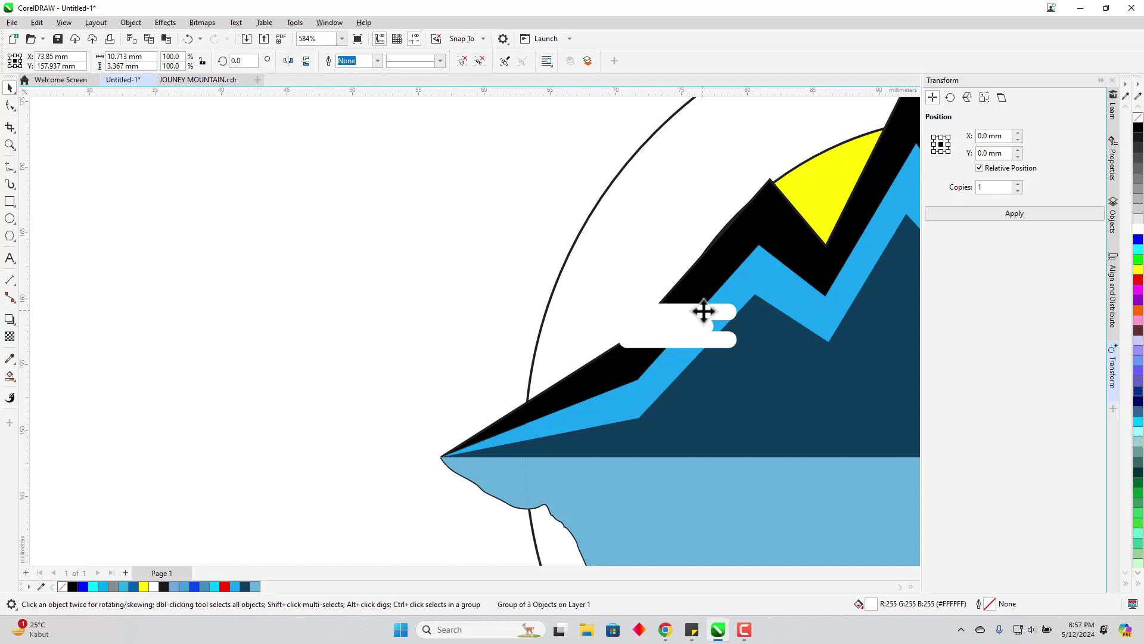
pyautogui.moveTo(703, 311); pyautogui.dragTo(874, 240)
pyautogui.scroll(-1, 882, 241)
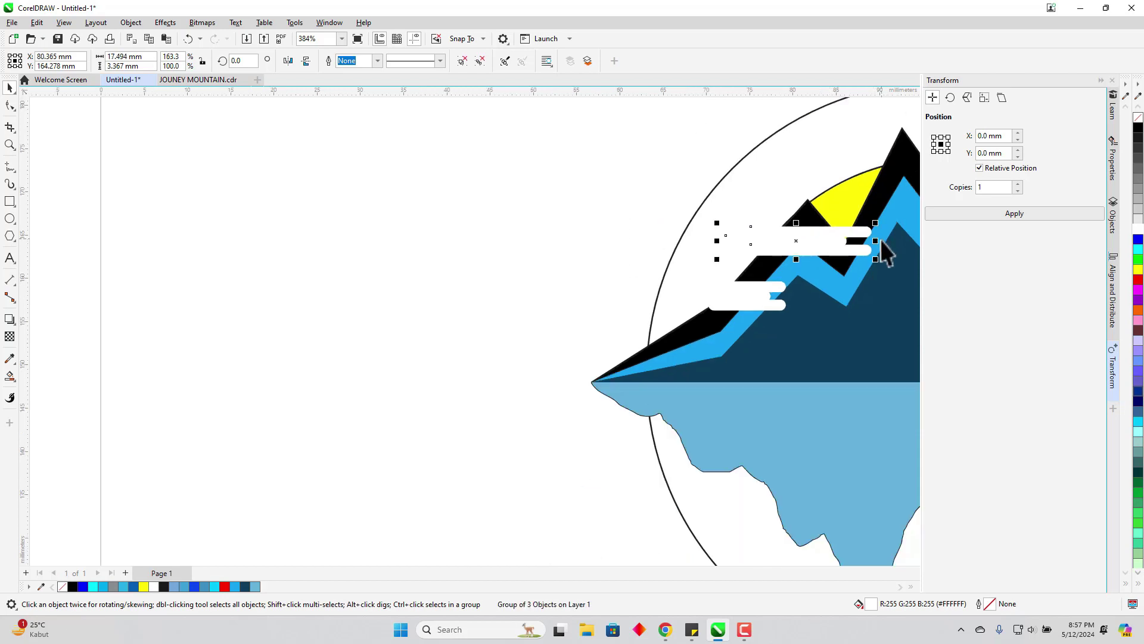
# - Collapse the Transform docker to show the whole logo on a wider canvas
pyautogui.scroll(-2, 881, 241)
pyautogui.scroll(-1, 716, 380)
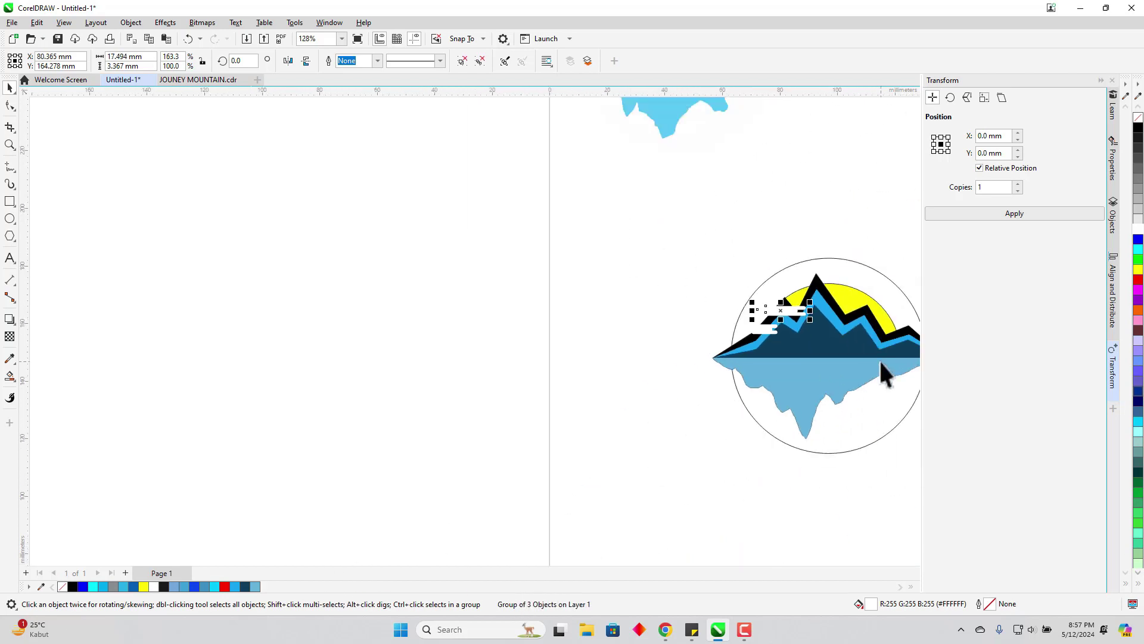
pyautogui.scroll(-1, 888, 357)
pyautogui.scroll(2, 893, 353)
pyautogui.scroll(-1, 899, 349)
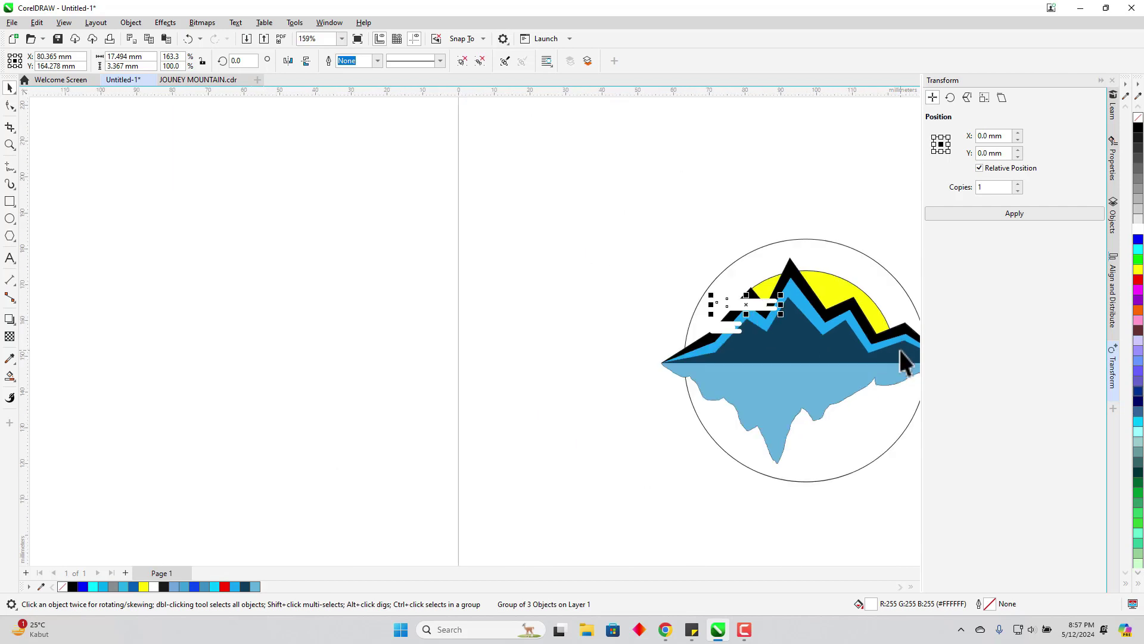
pyautogui.scroll(-3, 899, 349)
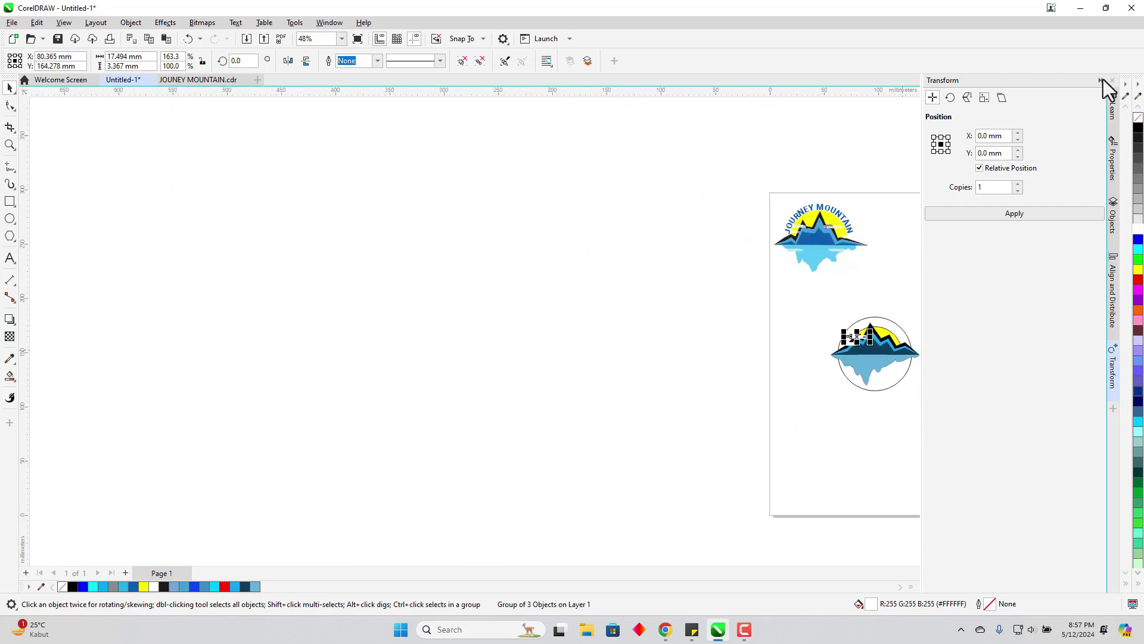
pyautogui.click(1103, 79)
pyautogui.scroll(4, 1077, 348)
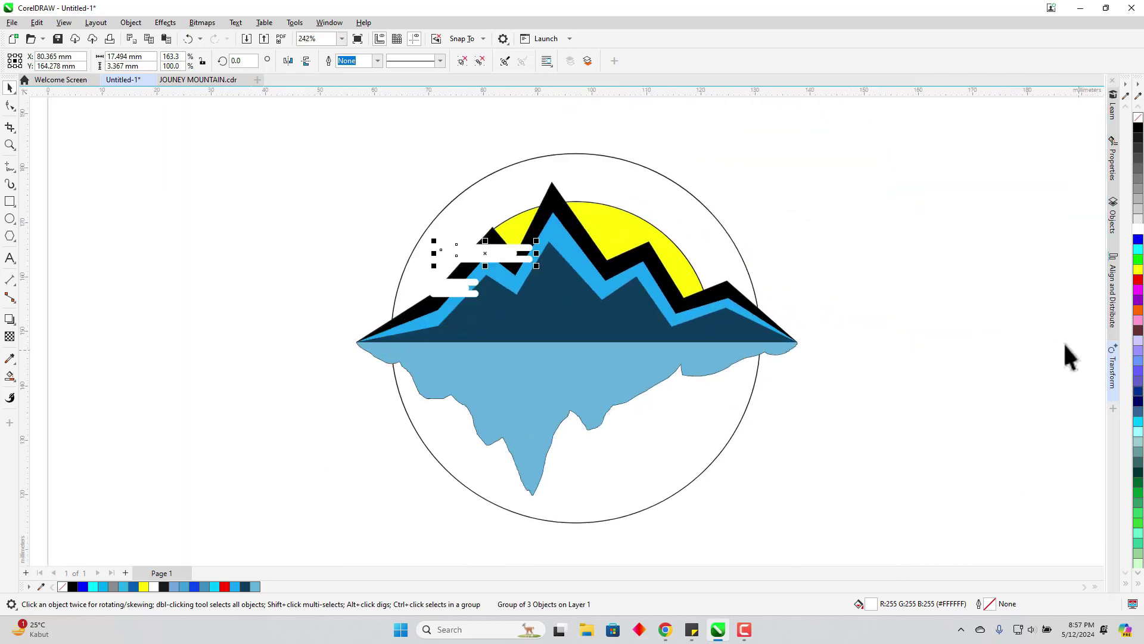
# - Copy the small cloud into the valley right of the main peak and onto the left slope of the far-right peak
pyautogui.press('Tab')
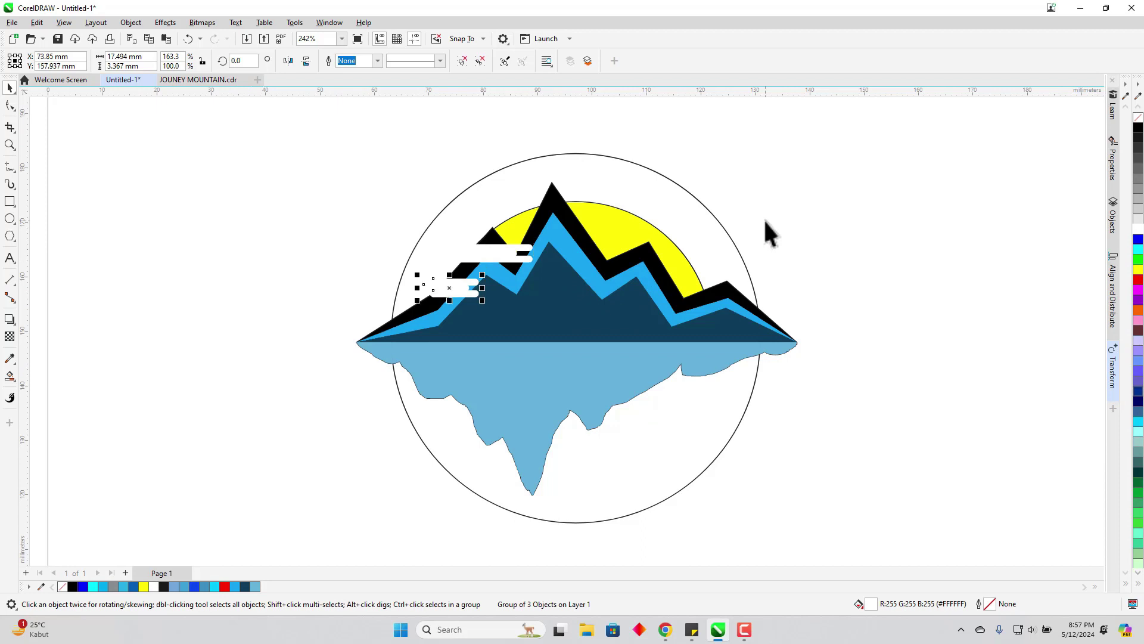
pyautogui.moveTo(459, 292); pyautogui.dragTo(616, 272)
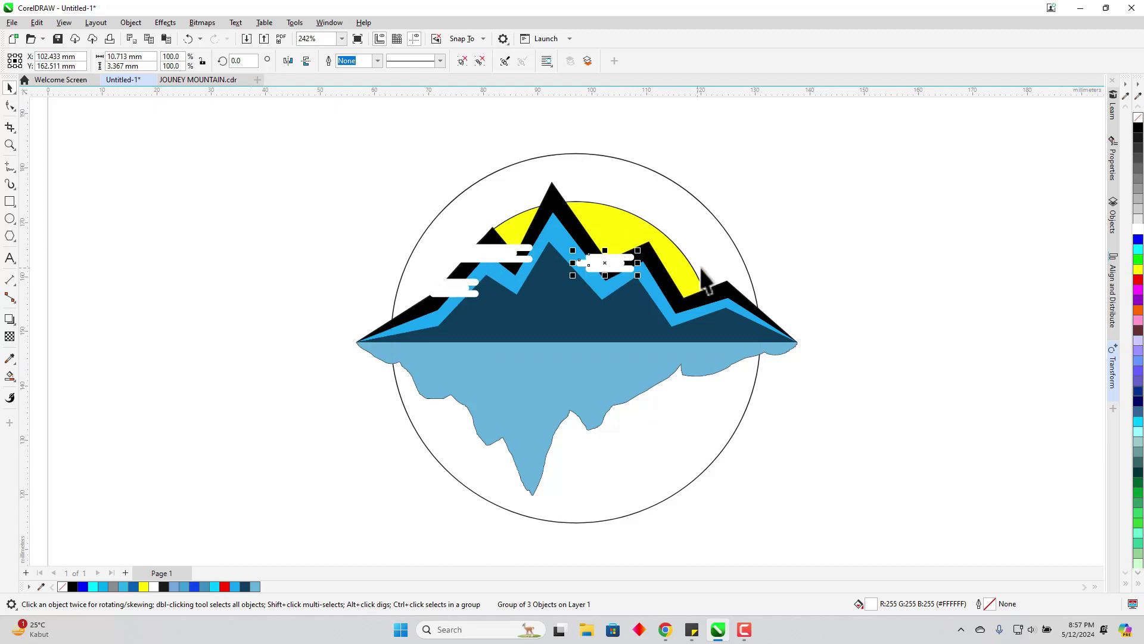
pyautogui.press('Tab')
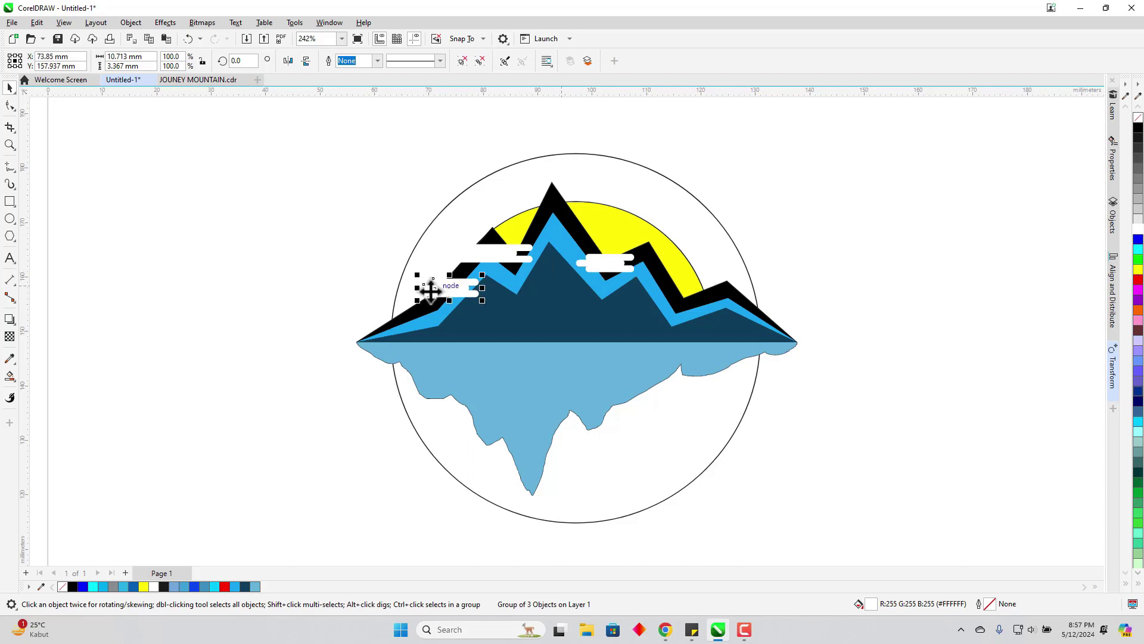
pyautogui.moveTo(455, 289); pyautogui.dragTo(703, 289)
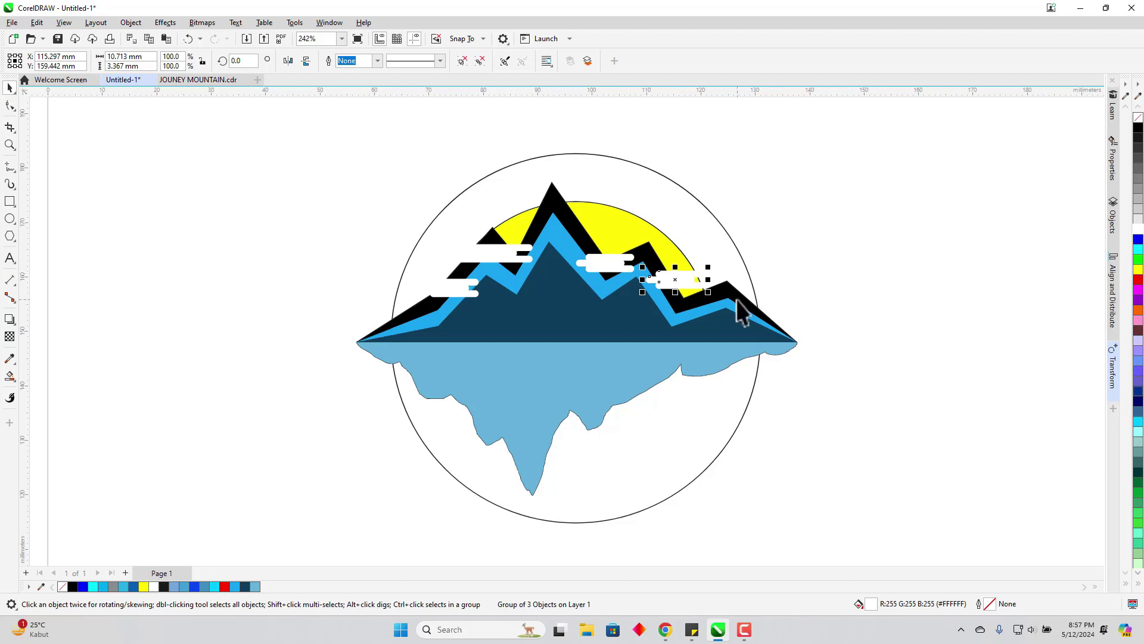
pyautogui.moveTo(694, 281); pyautogui.dragTo(729, 304)
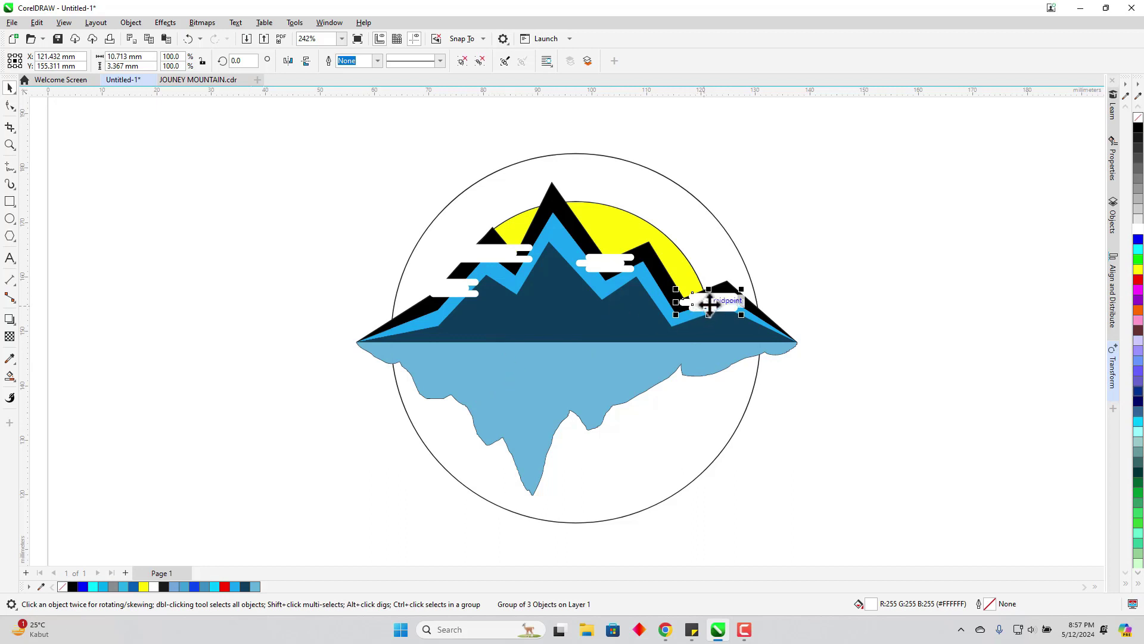
# - Copy the far-right peak's cloud onto the upper left and the middle of the pale blue reflection
pyautogui.moveTo(706, 307); pyautogui.dragTo(514, 378)
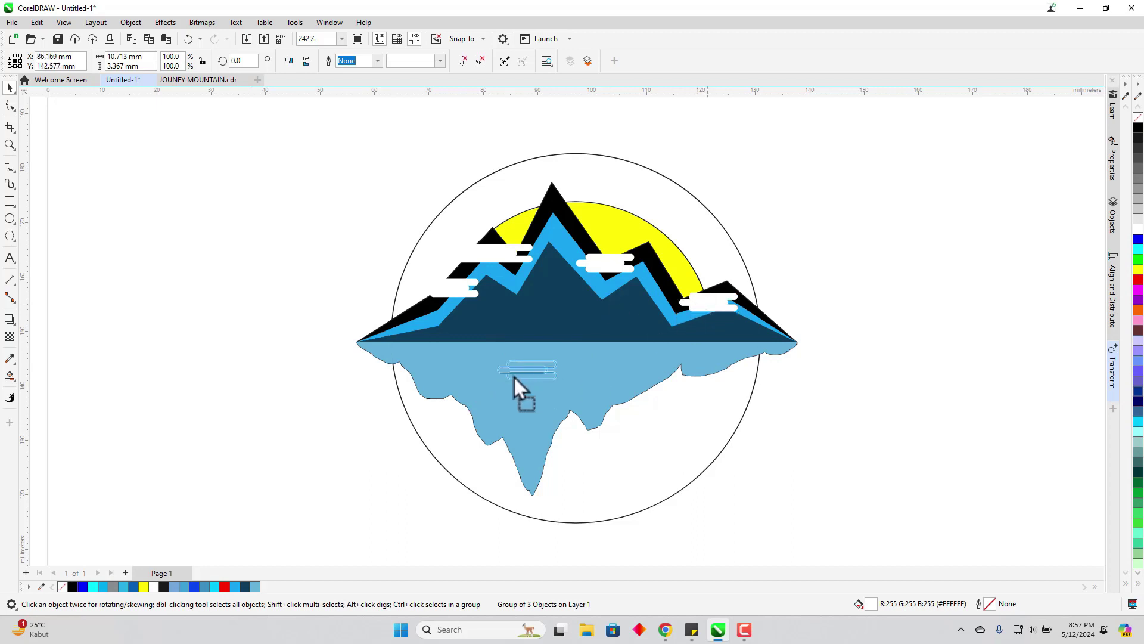
pyautogui.click(542, 366)
pyautogui.hotkey('ctrl', 'z')
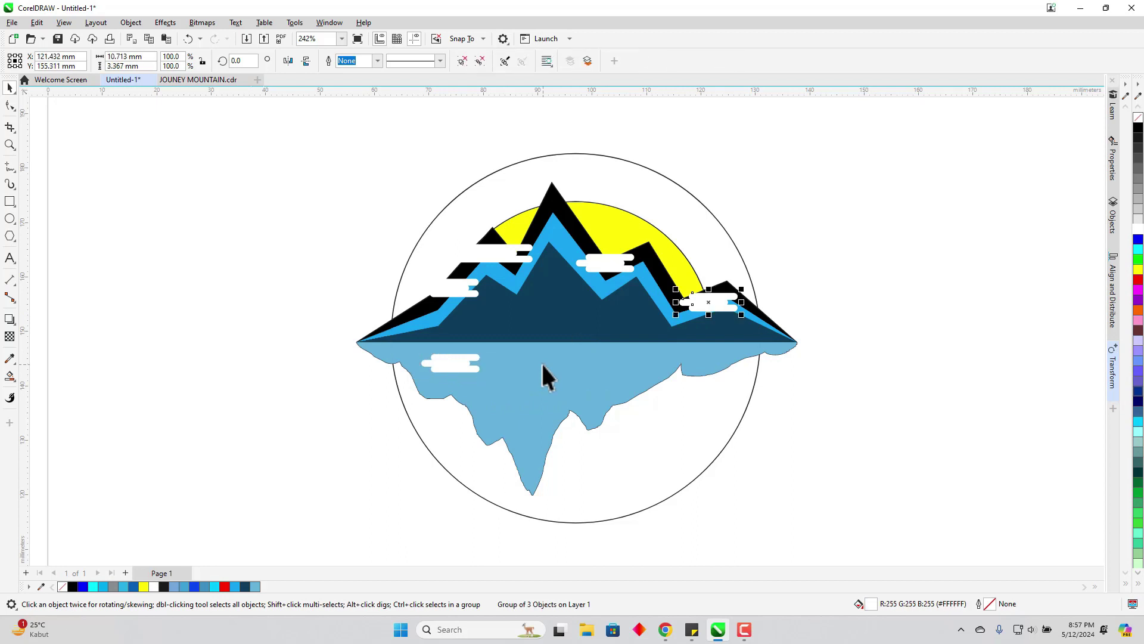
pyautogui.moveTo(709, 307); pyautogui.dragTo(520, 417)
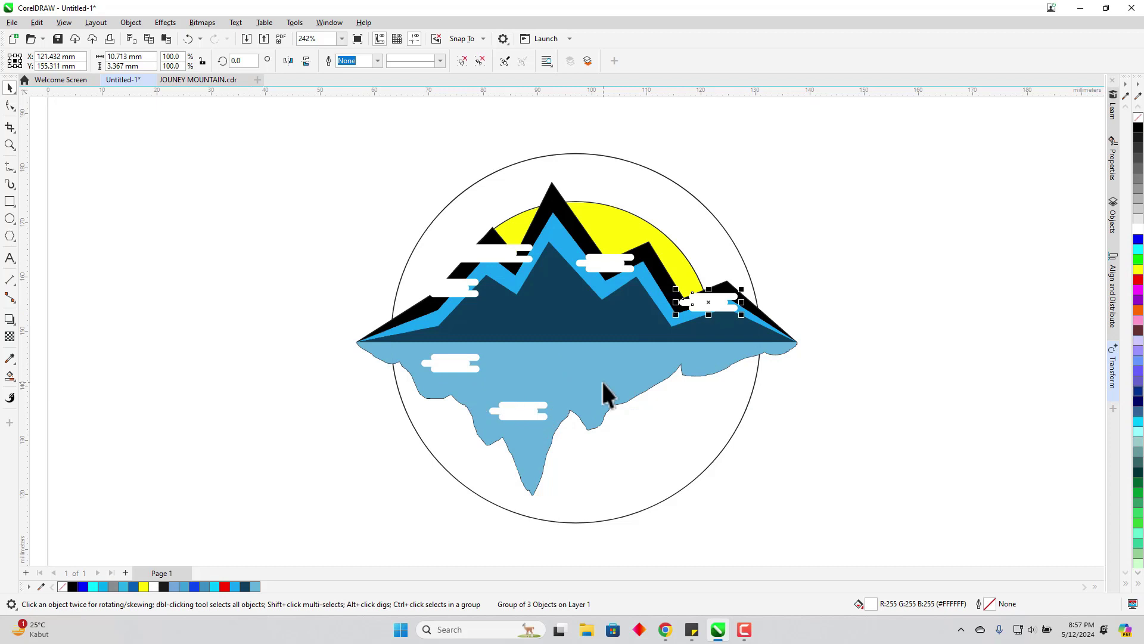
# - Copy the far-right peak's cloud onto the upper right part of the pale blue reflection
pyautogui.click(705, 293)
pyautogui.moveTo(705, 294); pyautogui.dragTo(647, 356)
pyautogui.click(802, 357)
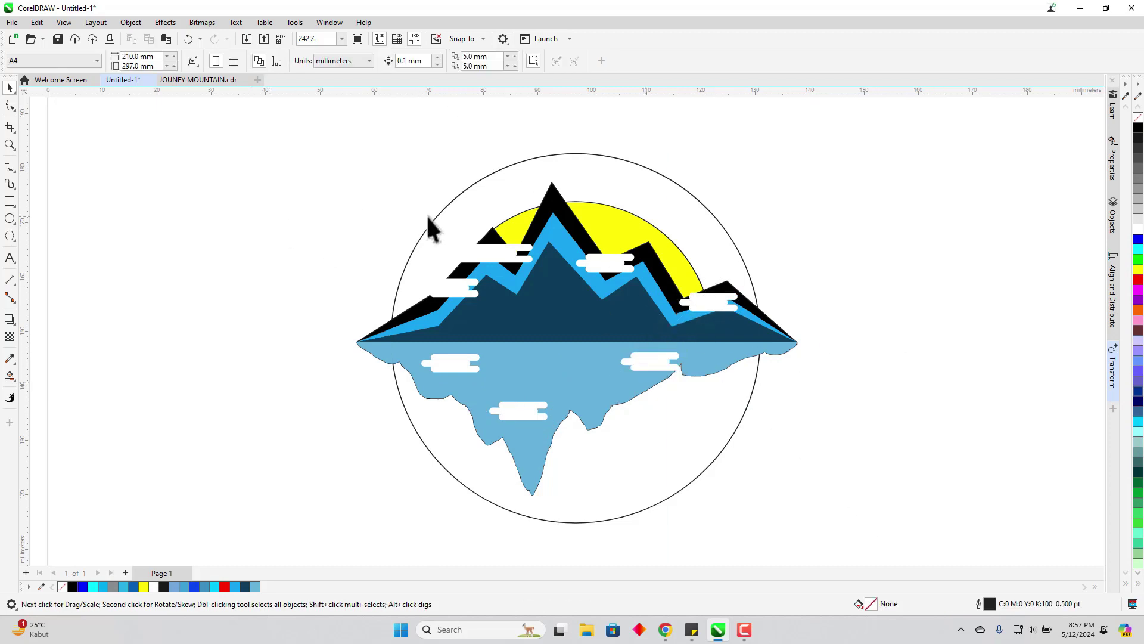
pyautogui.scroll(-2, 530, 221)
pyautogui.scroll(2, 530, 221)
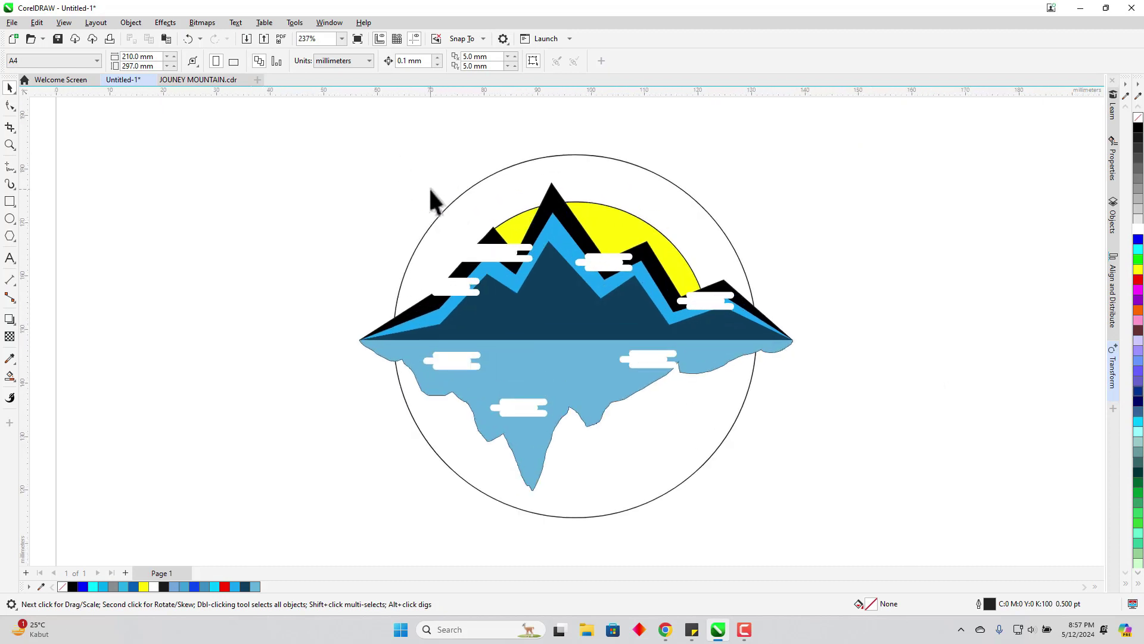
pyautogui.click(10, 258)
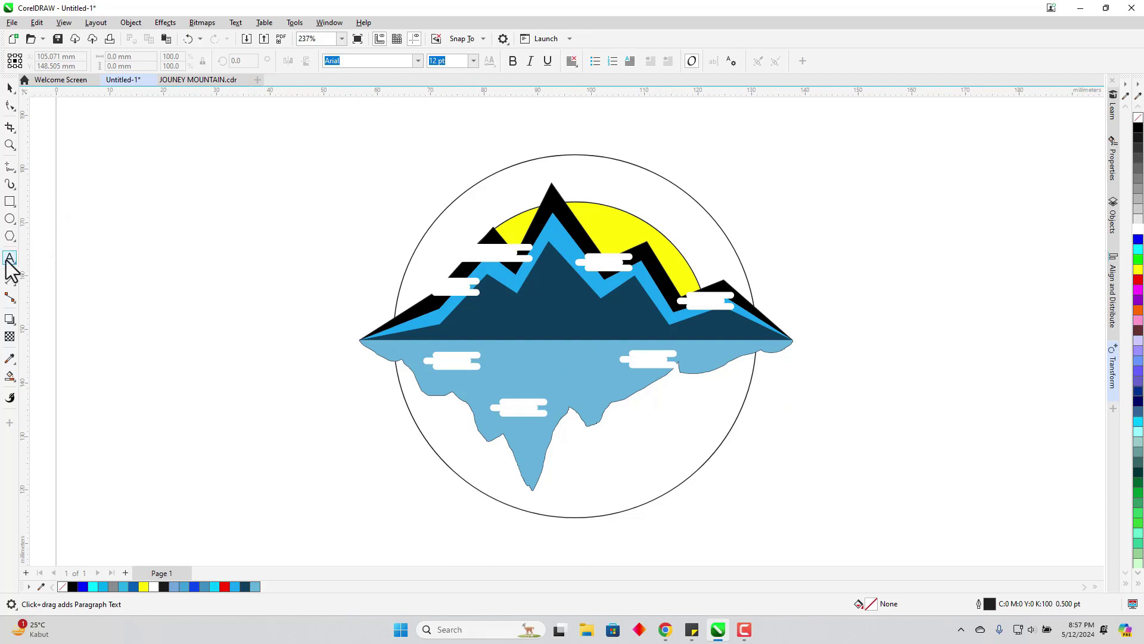
pyautogui.click(107, 225)
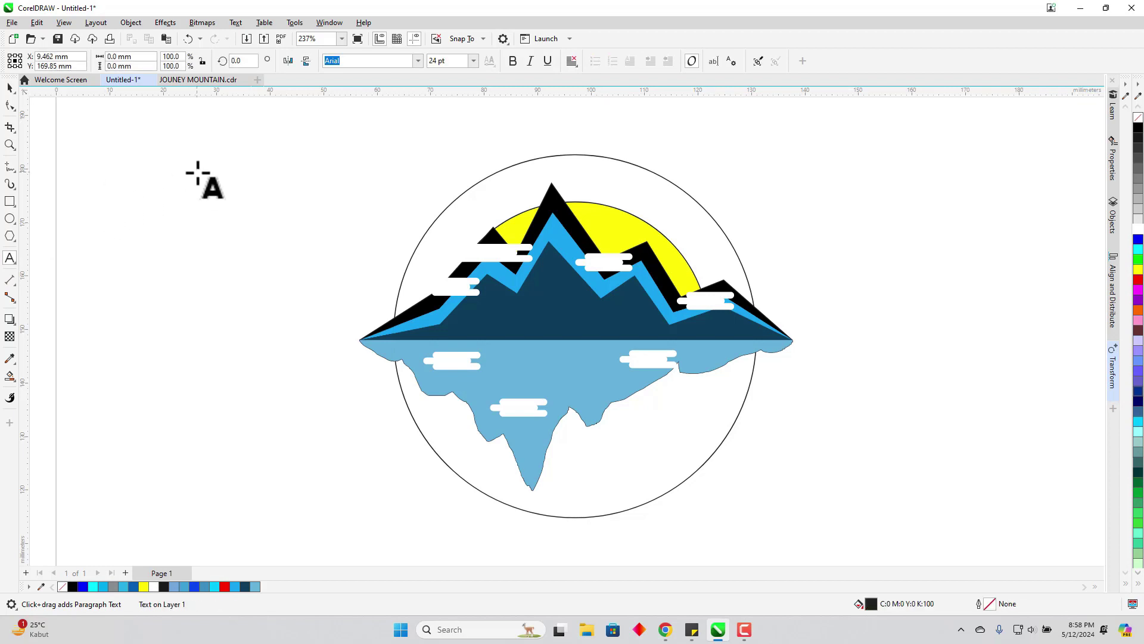
pyautogui.write('AAAAA')
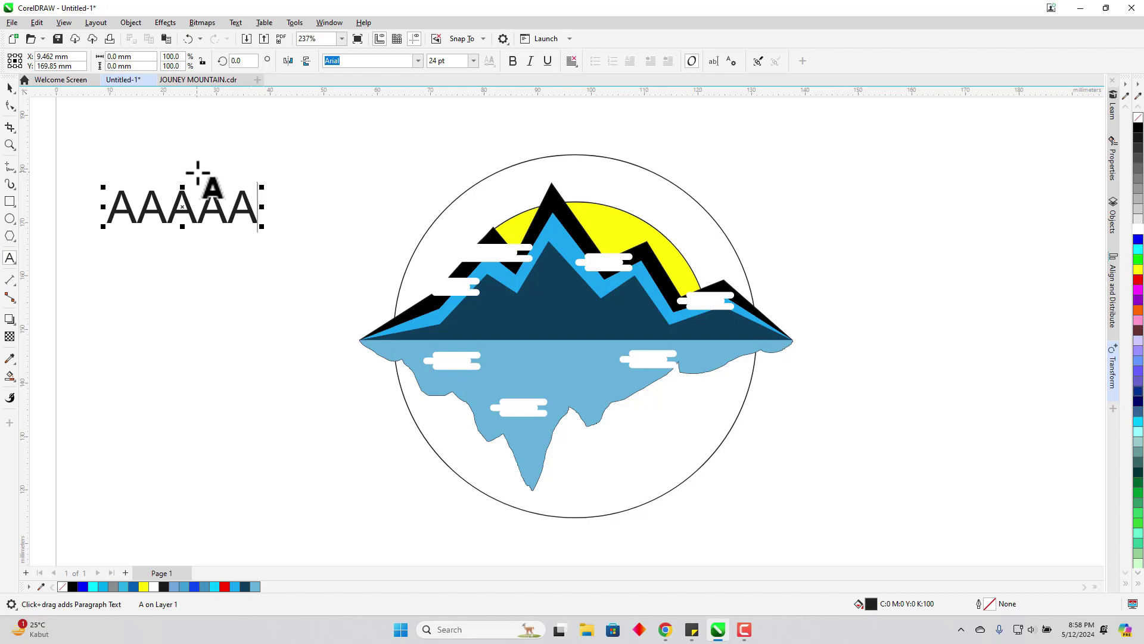
pyautogui.press('BackSpace')
pyautogui.press('BackSpace')
pyautogui.press('BackSpace')
pyautogui.press('BackSpace')
pyautogui.press('BackSpace')
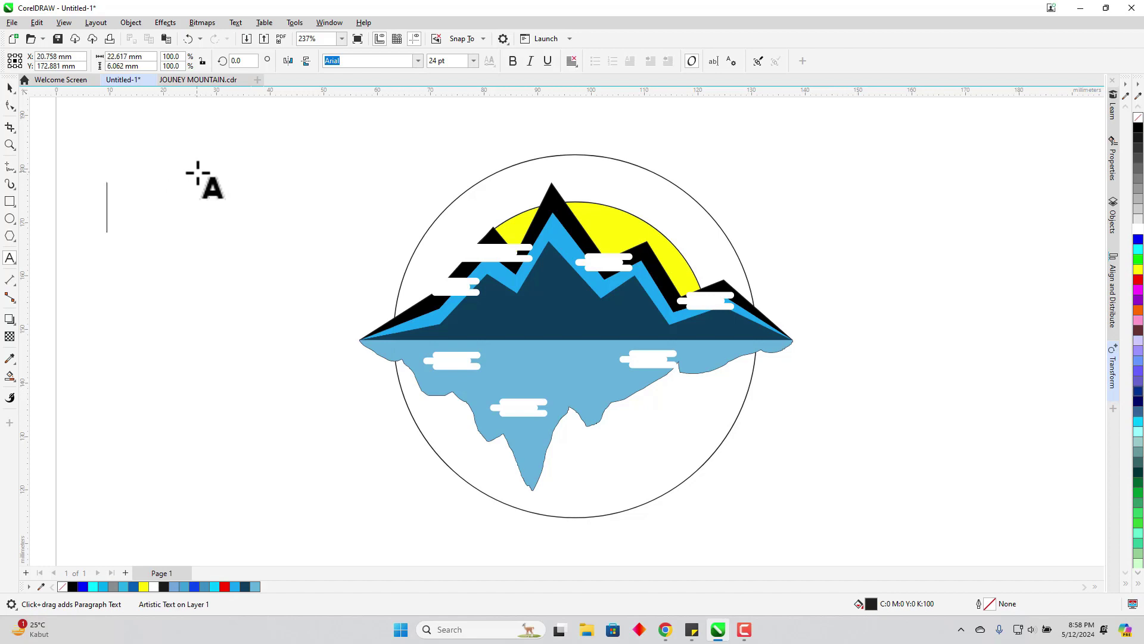
pyautogui.click(10, 88)
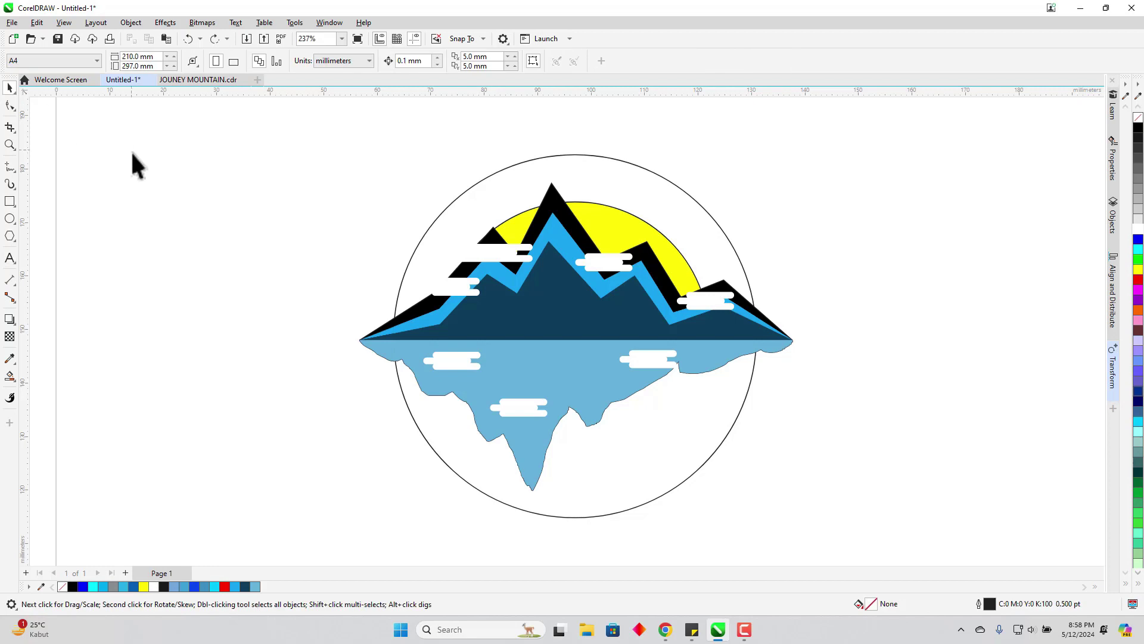
# - Add the text "JOUNEY MOUNTAIN" along the outside of the large circle and slide it to arch centrally over the peaks
pyautogui.click(10, 258)
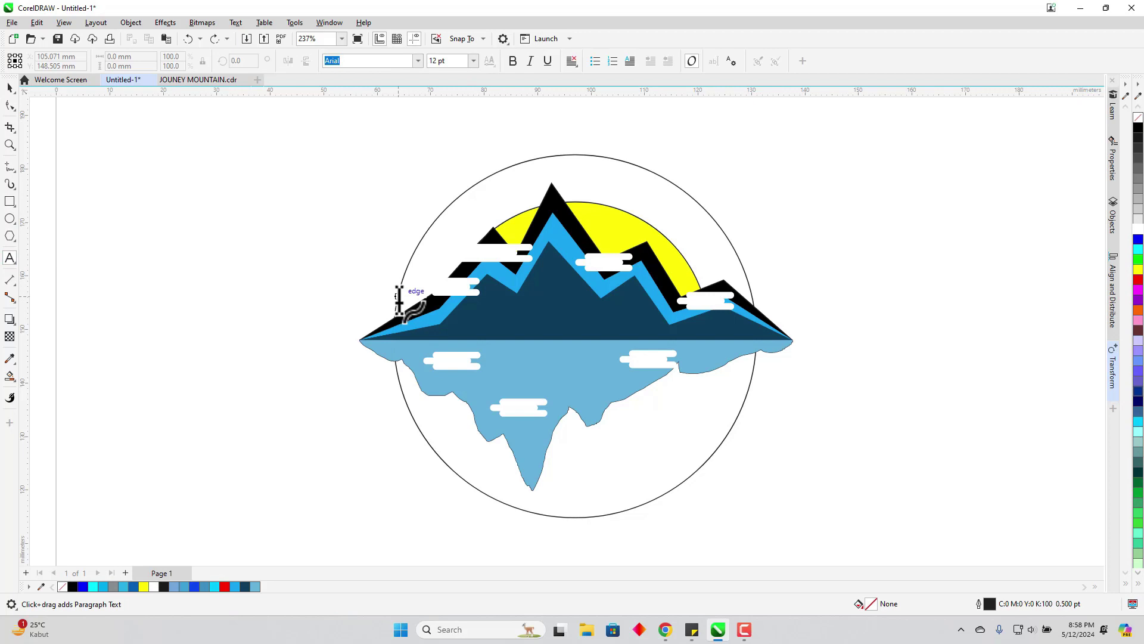
pyautogui.click(400, 300)
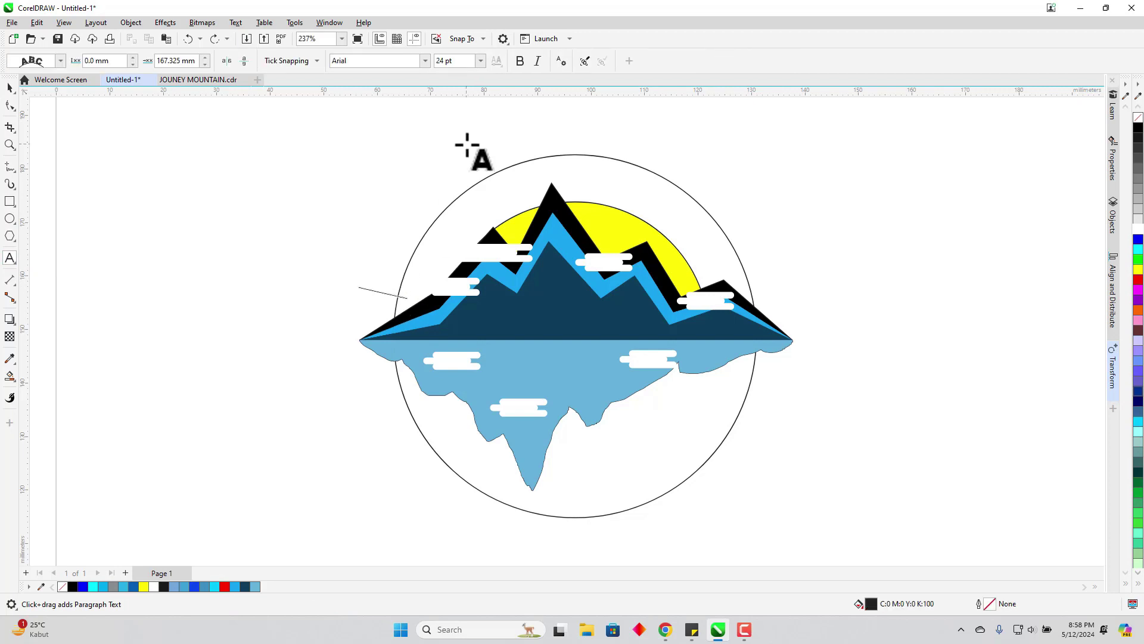
pyautogui.write('JOUN')
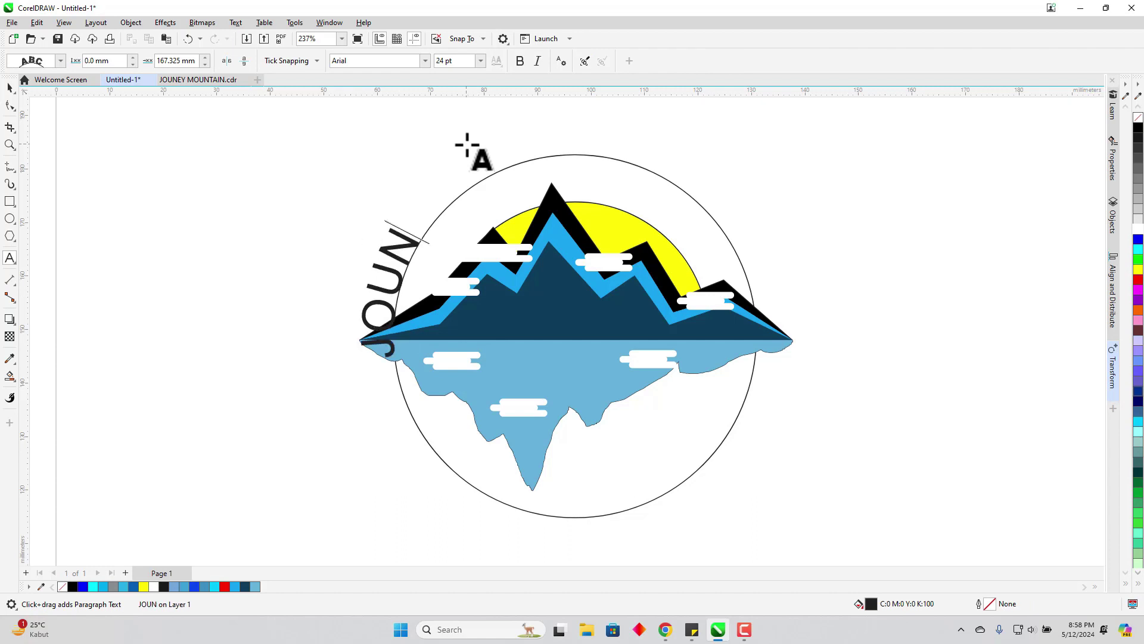
pyautogui.write('EY MOUNTAS')
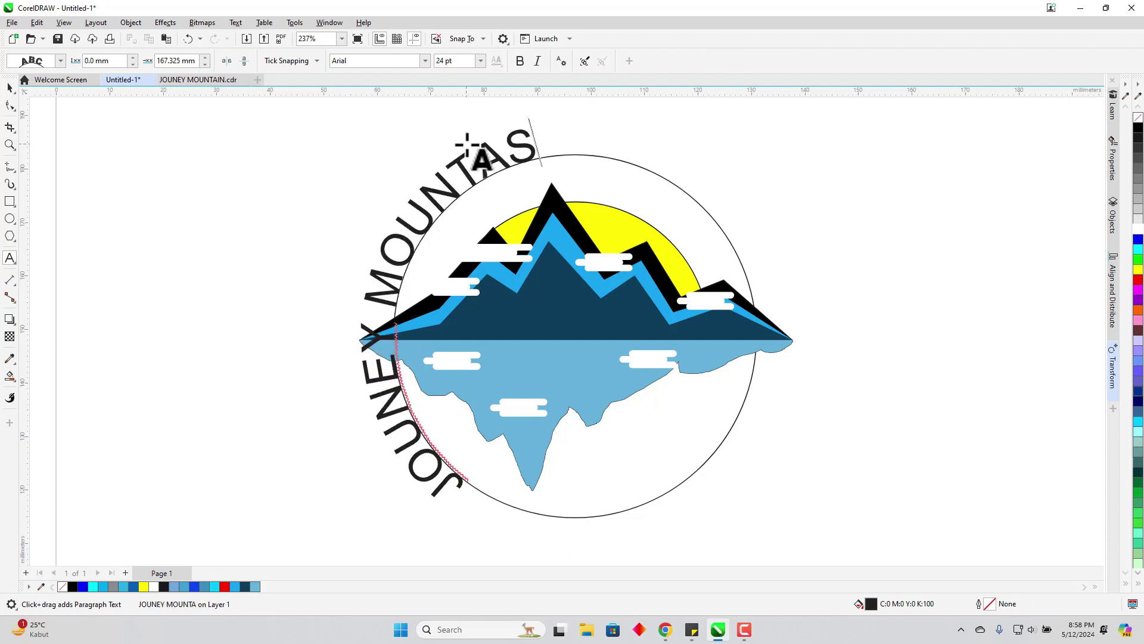
pyautogui.press('BackSpace')
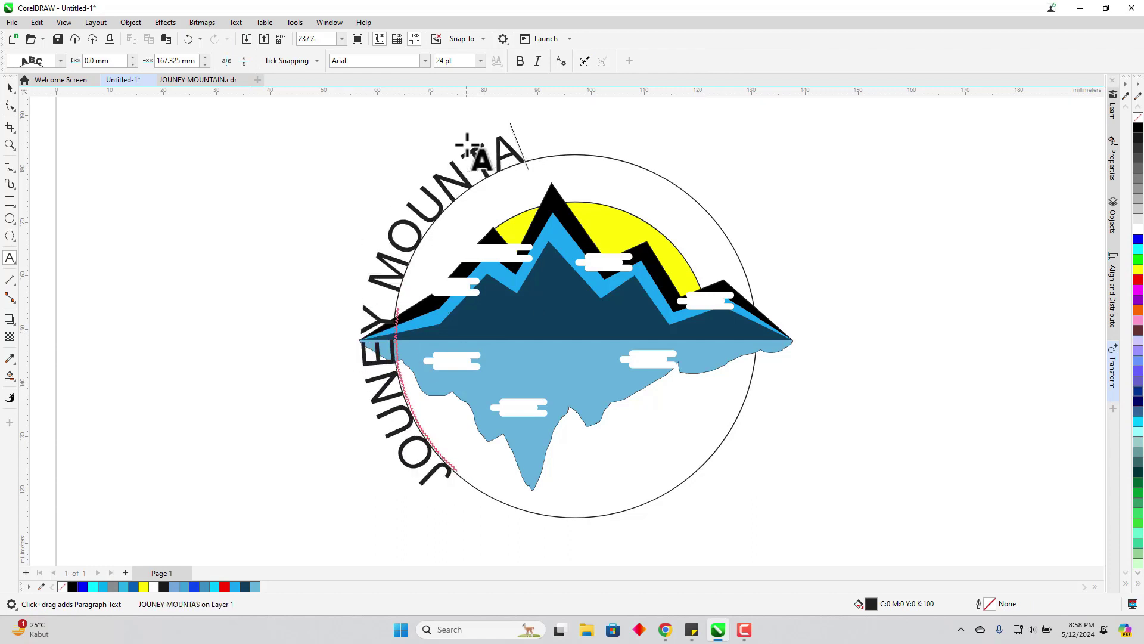
pyautogui.write('IN')
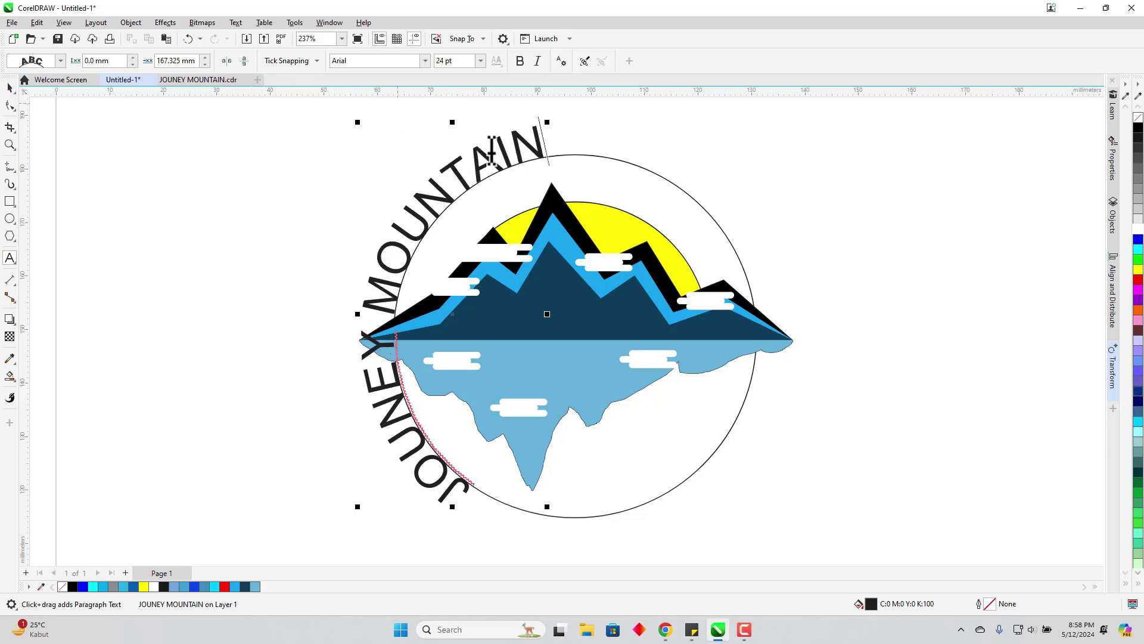
pyautogui.click(10, 89)
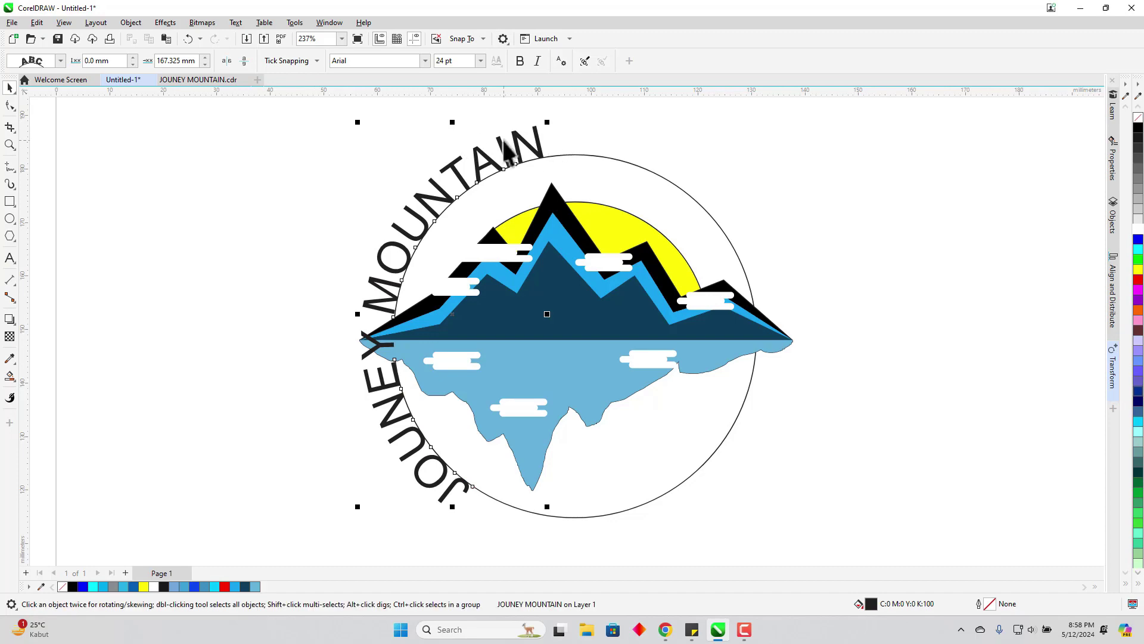
pyautogui.moveTo(512, 149); pyautogui.dragTo(740, 237)
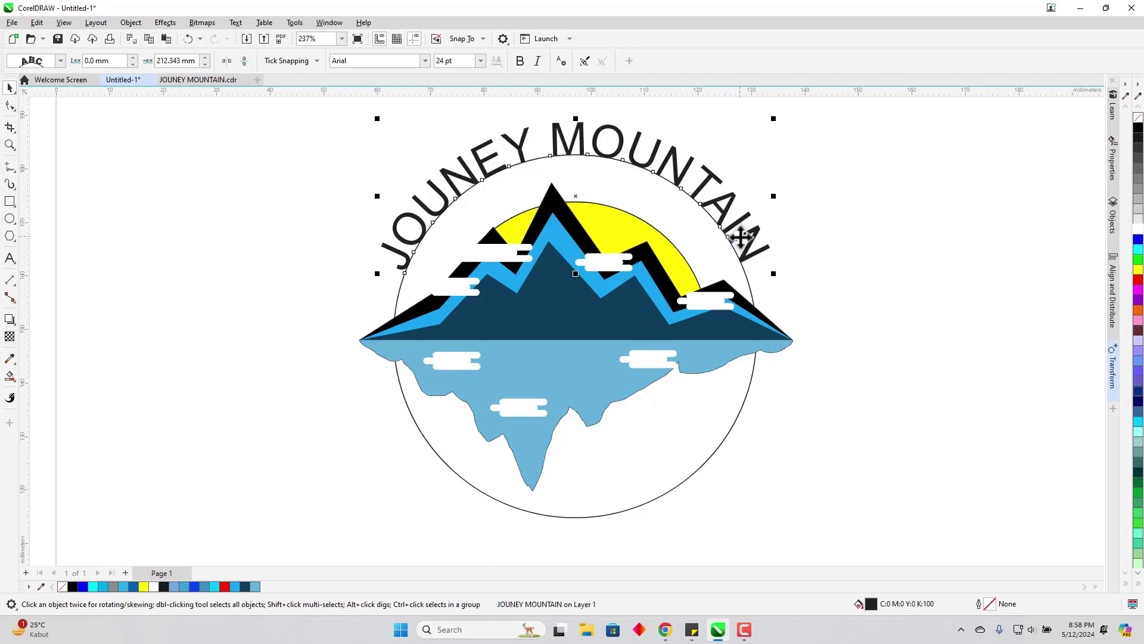
# - Set the curved "JOUNEY MOUNTAIN" text in Bodoni Bd BT and fill it with dark blue
pyautogui.click(426, 63)
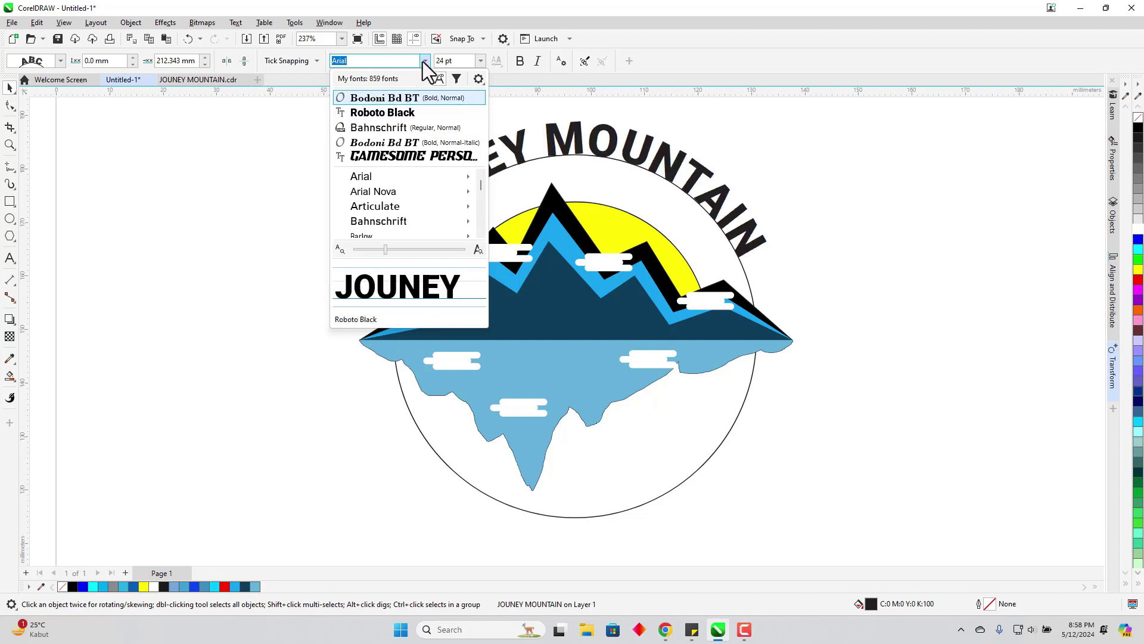
pyautogui.scroll(-2, 393, 184)
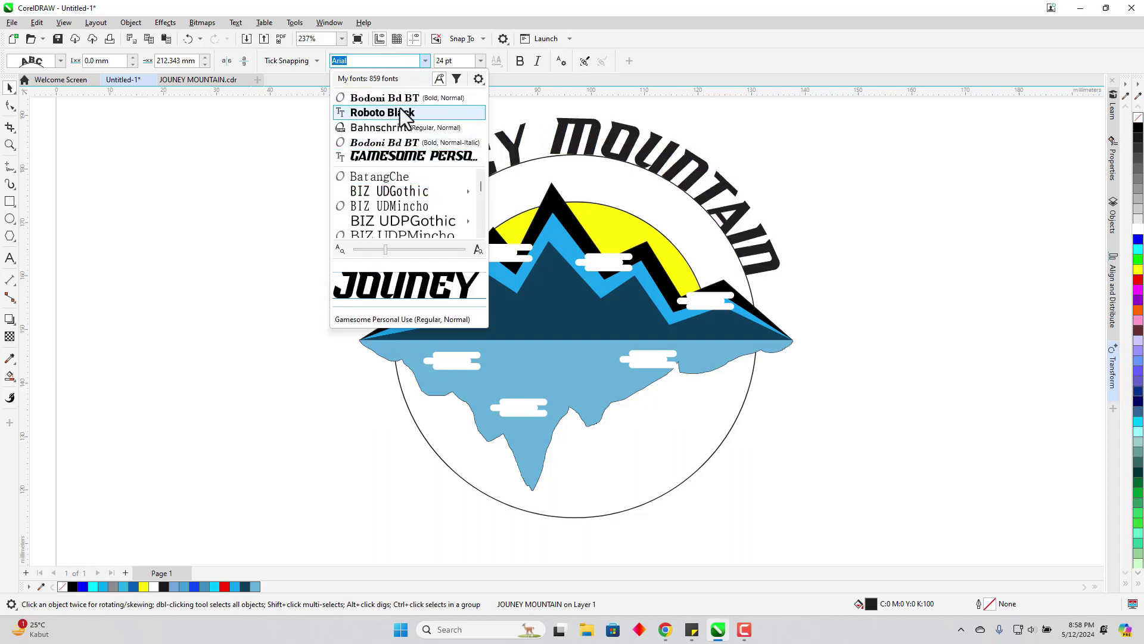
pyautogui.press('Return')
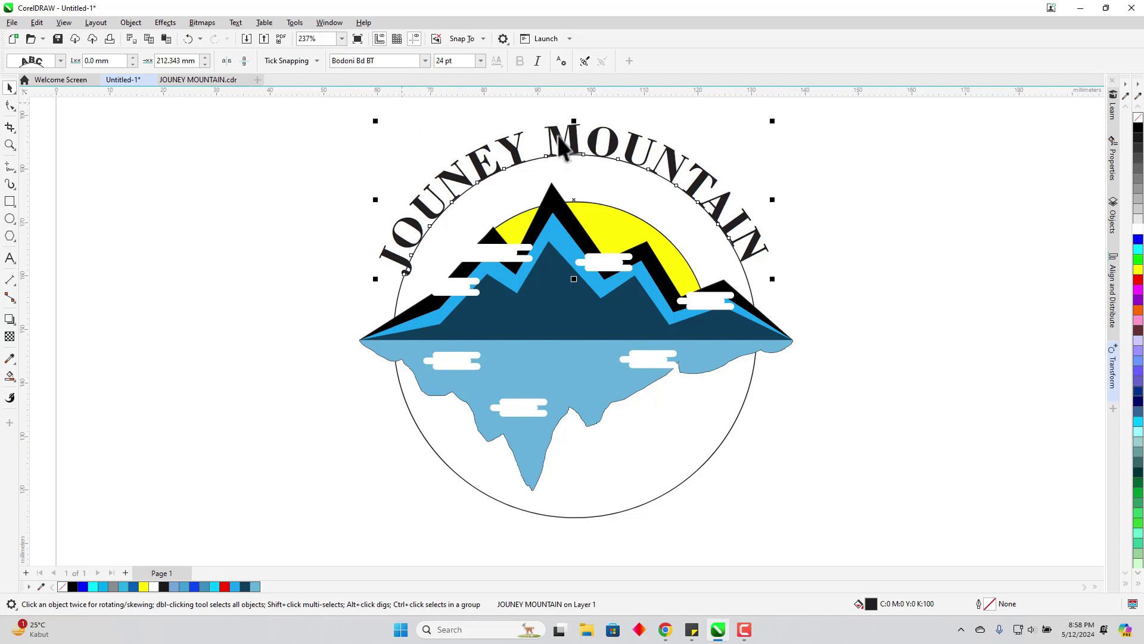
pyautogui.click(1140, 392)
pyautogui.click(899, 275)
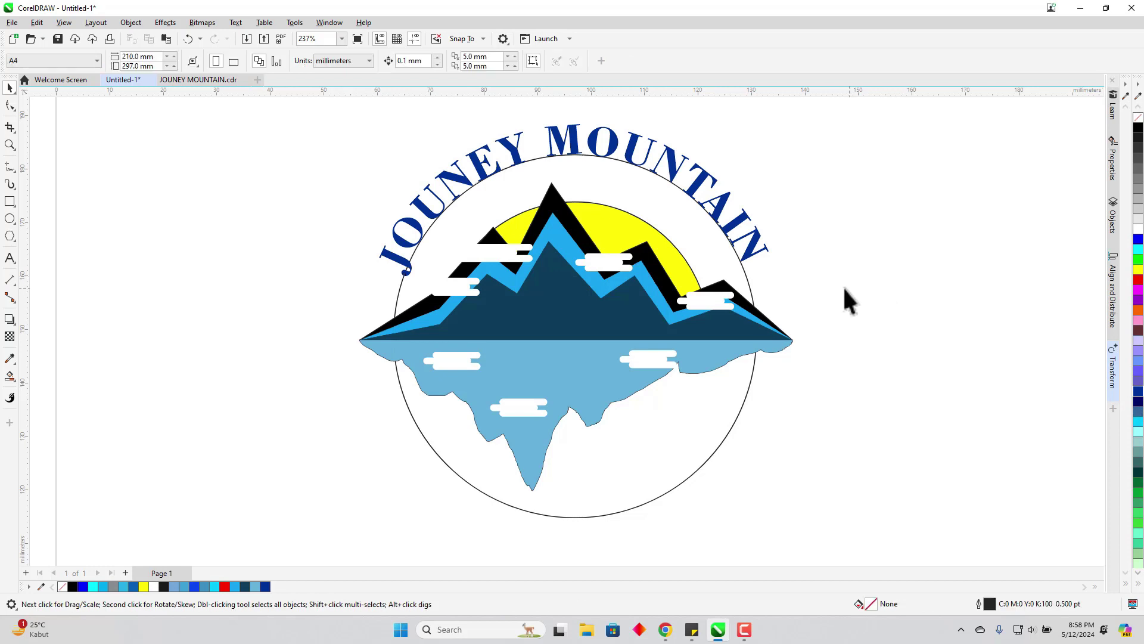
# - Remove the outline colour from the large circle that carries the curved text
pyautogui.click(755, 382)
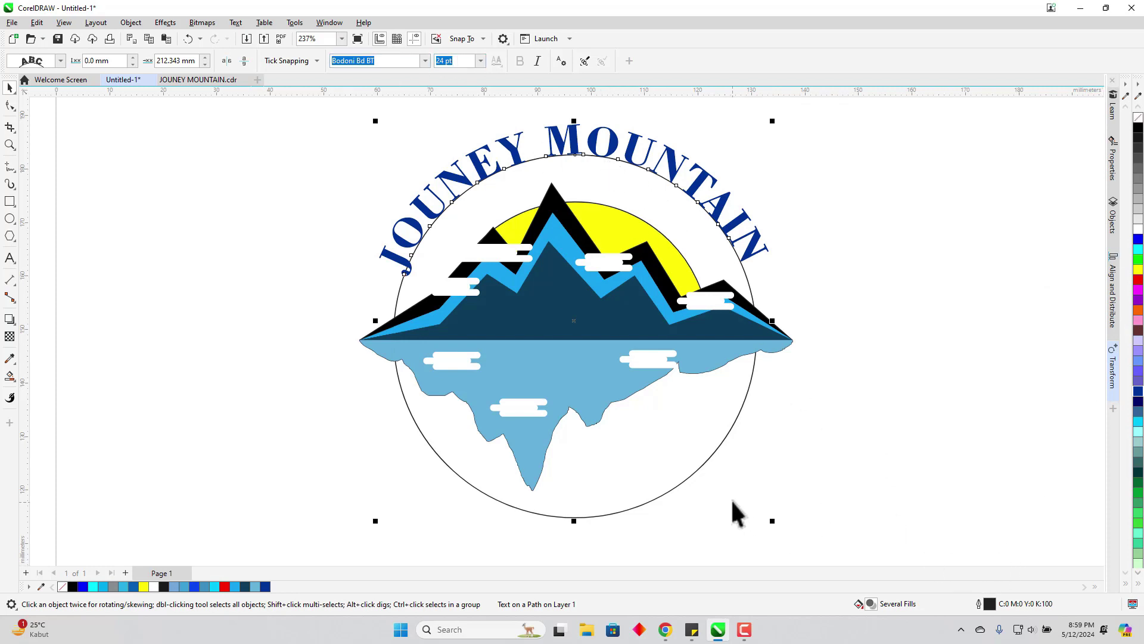
pyautogui.click(758, 478)
pyautogui.click(702, 466)
pyautogui.doubleClick(990, 603)
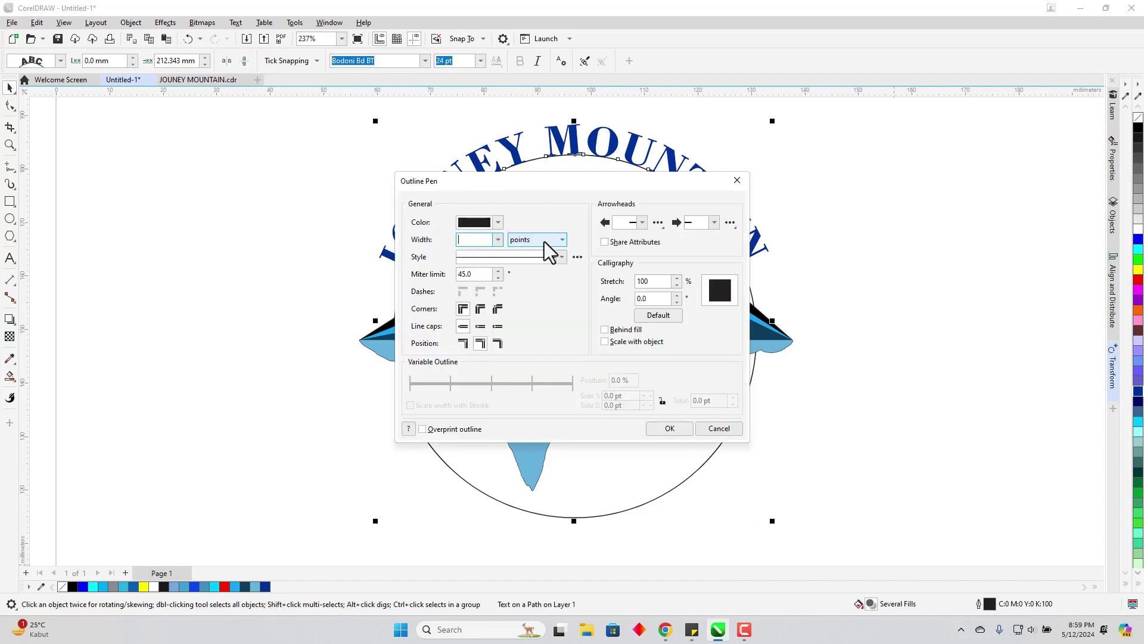
pyautogui.click(497, 223)
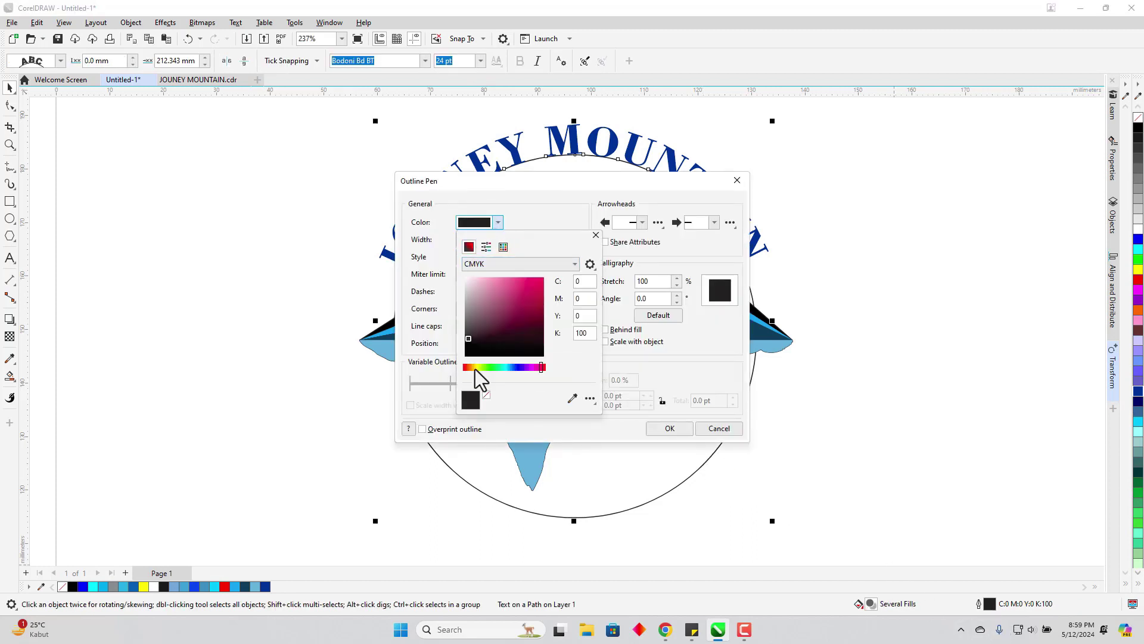
pyautogui.click(486, 397)
pyautogui.click(663, 430)
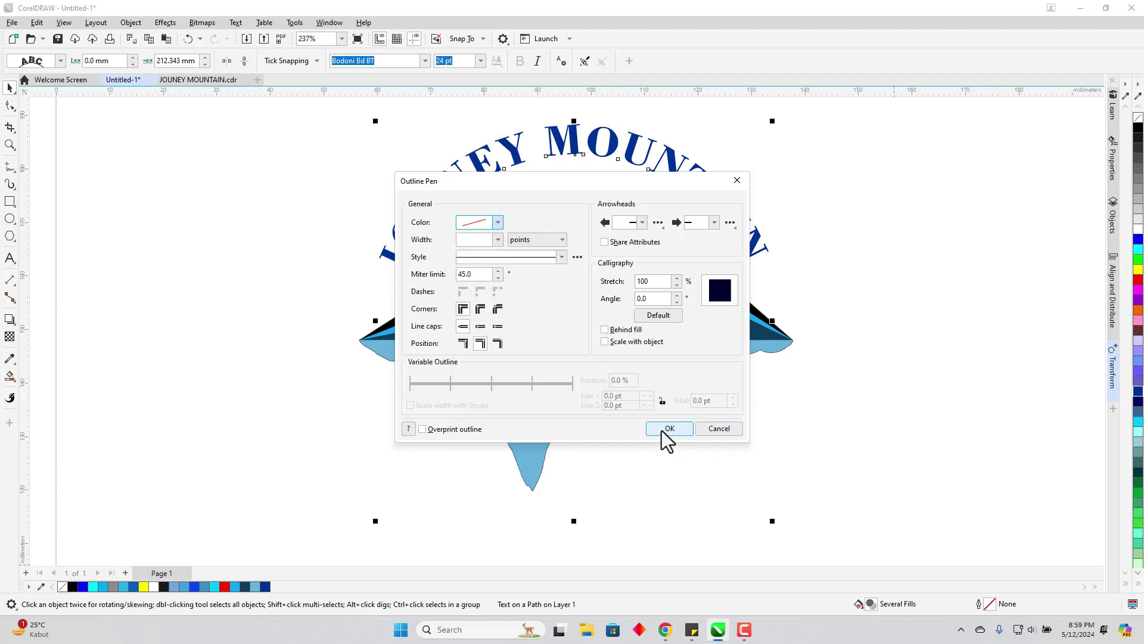
pyautogui.click(664, 430)
pyautogui.click(845, 352)
pyautogui.scroll(-2, 845, 352)
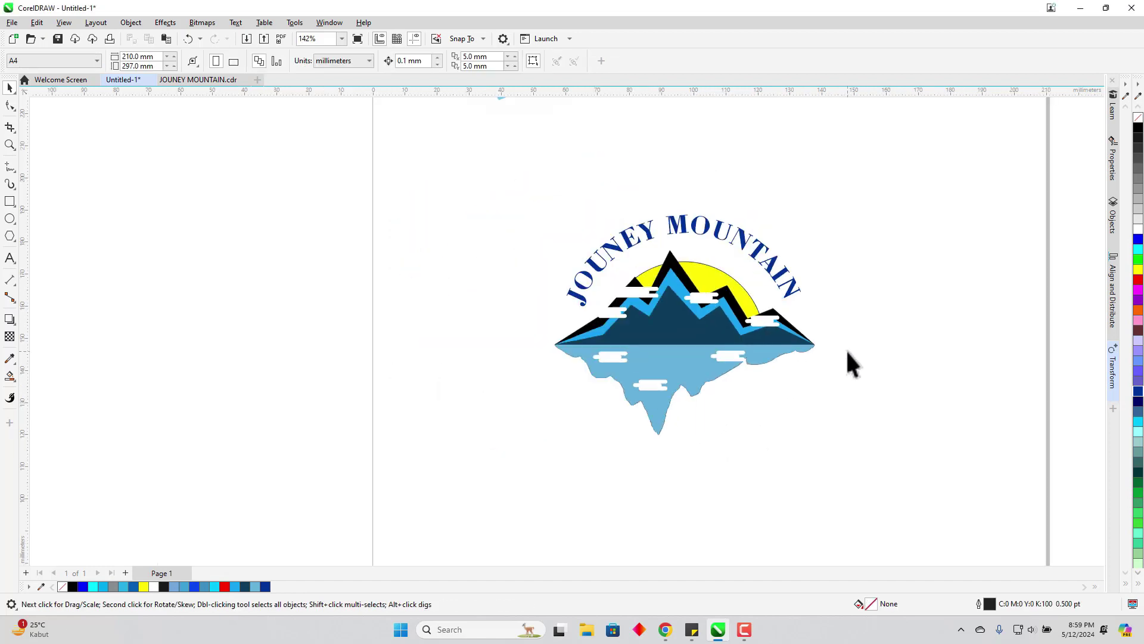
pyautogui.scroll(2, 859, 325)
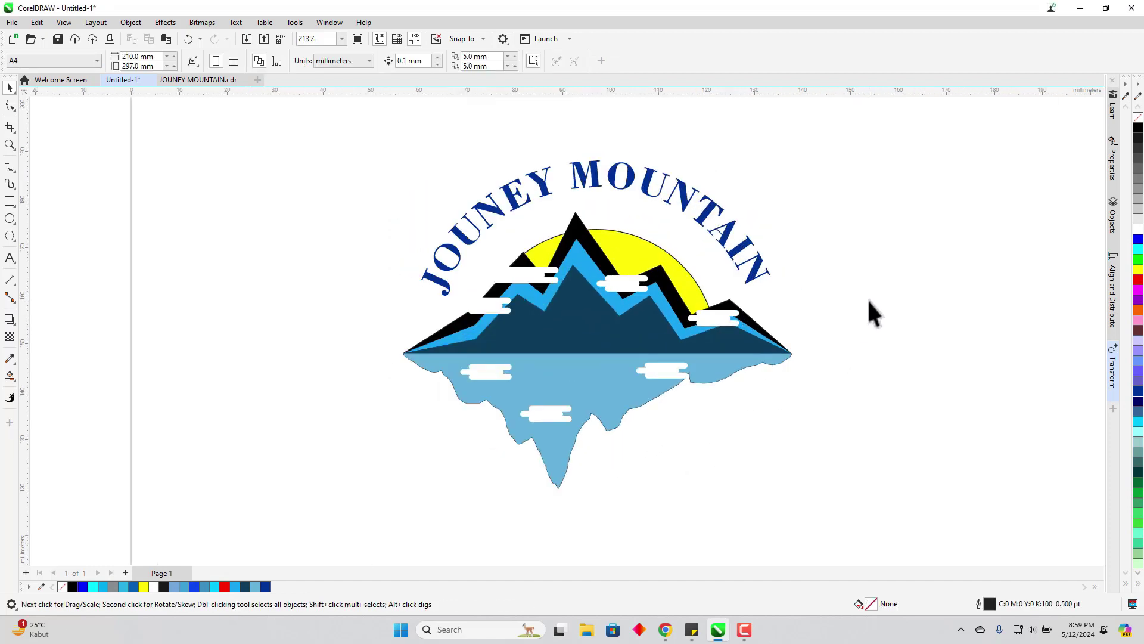